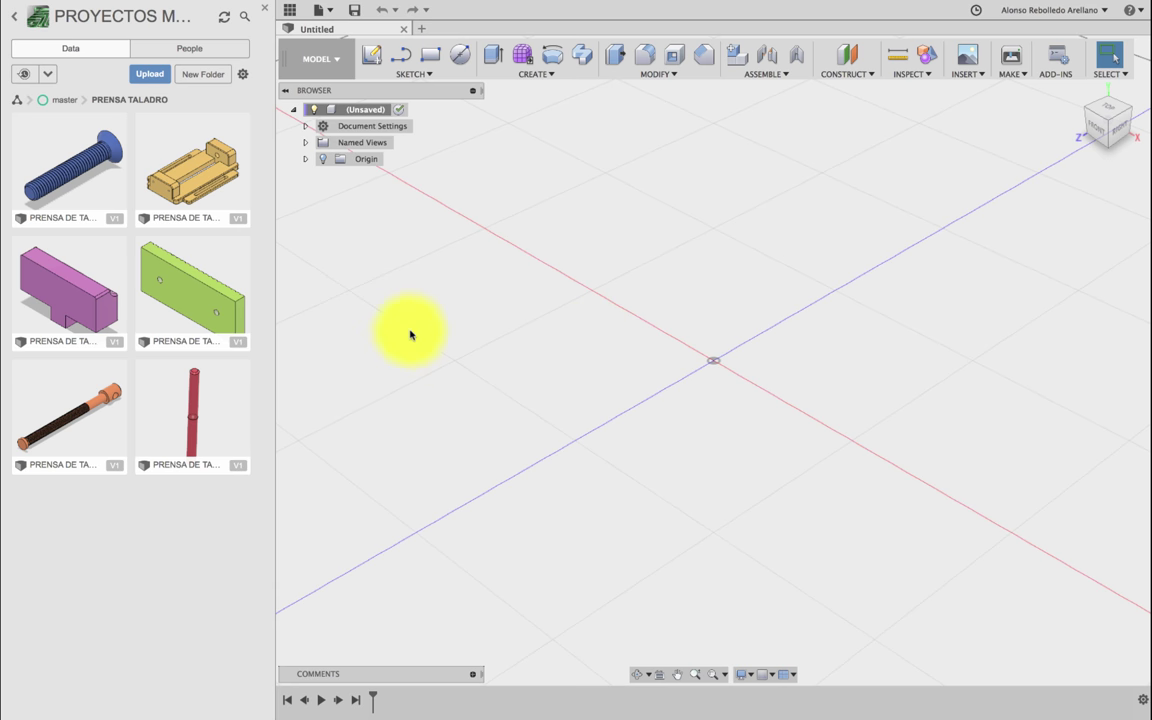
Step: Save the empty design as PRENSA TALADRO in PROYECTOS MECANICOS > master > PRENSA TALADRO
{"action": "left_click", "coordinate": [355, 10]}
{"action": "type", "text": "PRENSA TALADRO"}
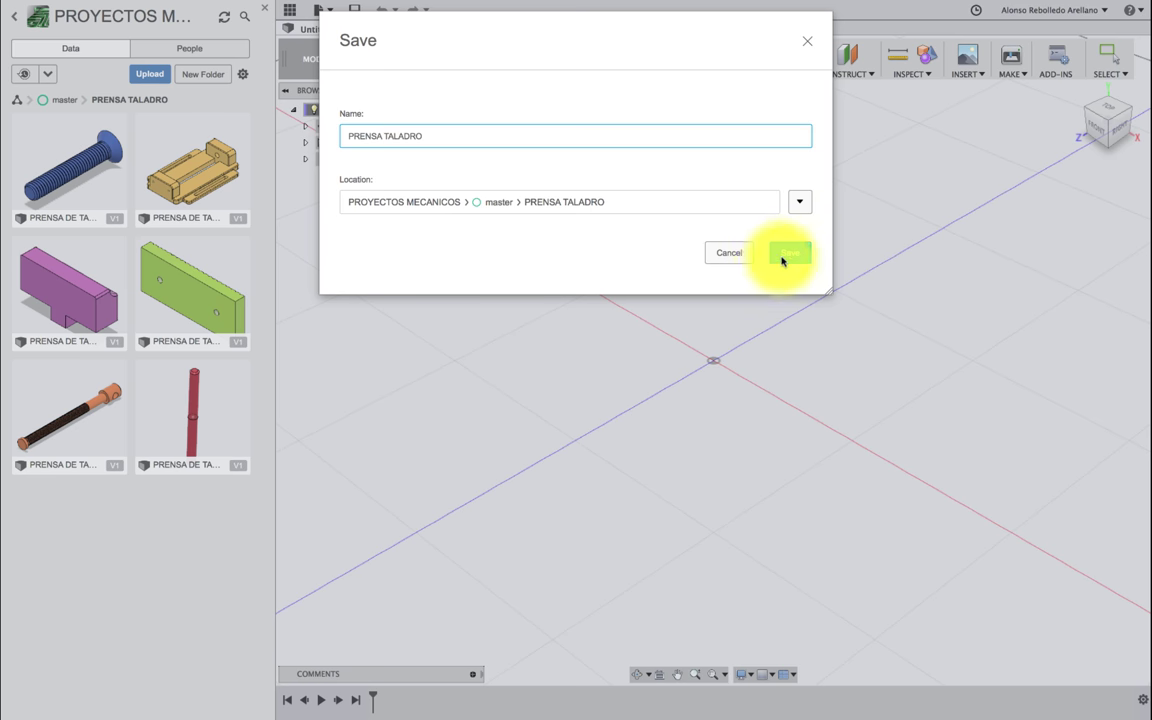
{"action": "left_click", "coordinate": [787, 256]}
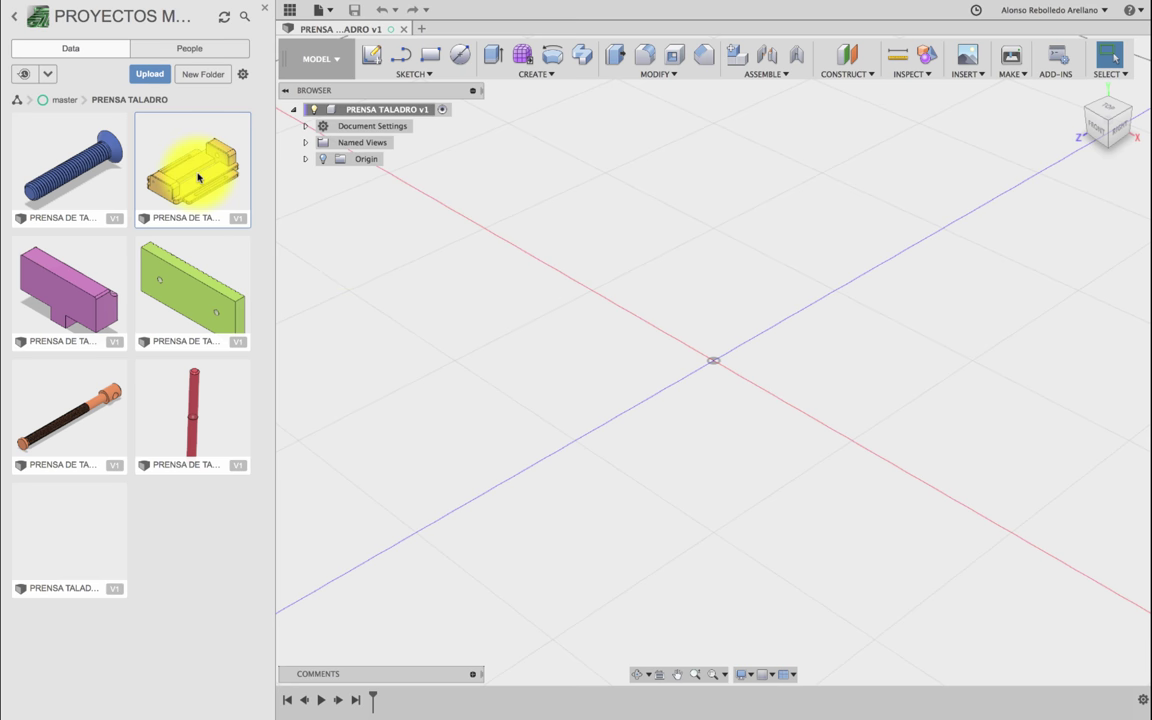
Step: Insert the vise base part into the current design at its default position
{"action": "right_click", "coordinate": [198, 178]}
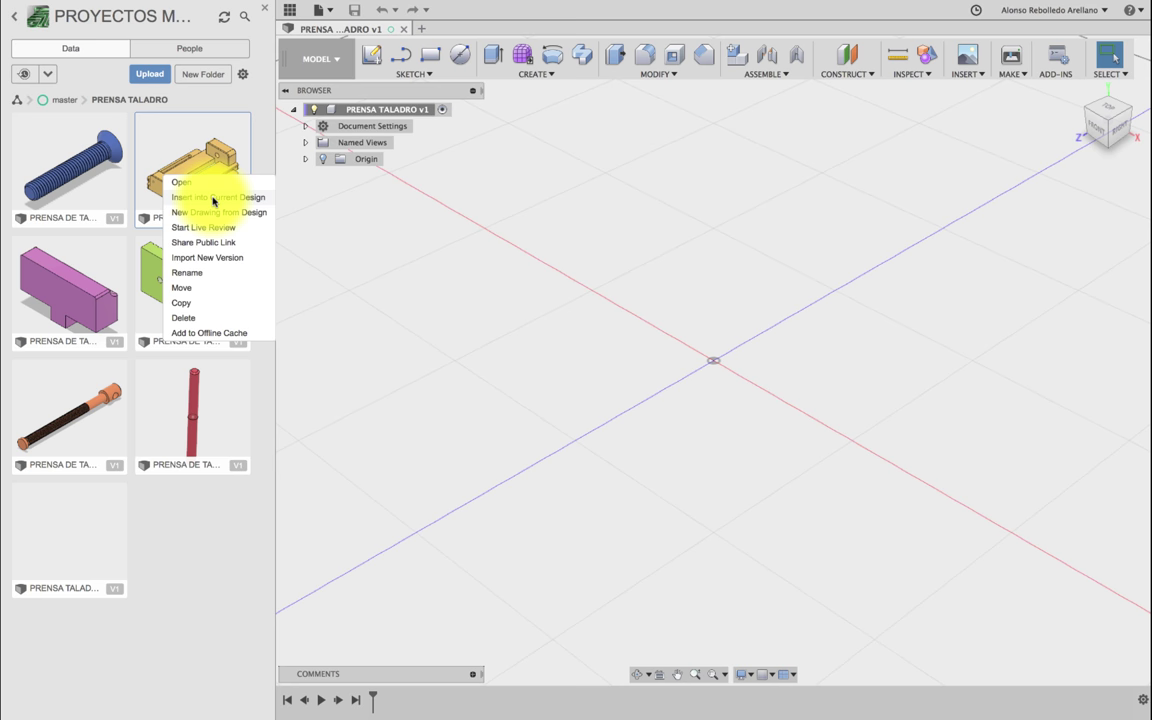
{"action": "left_click", "coordinate": [217, 198]}
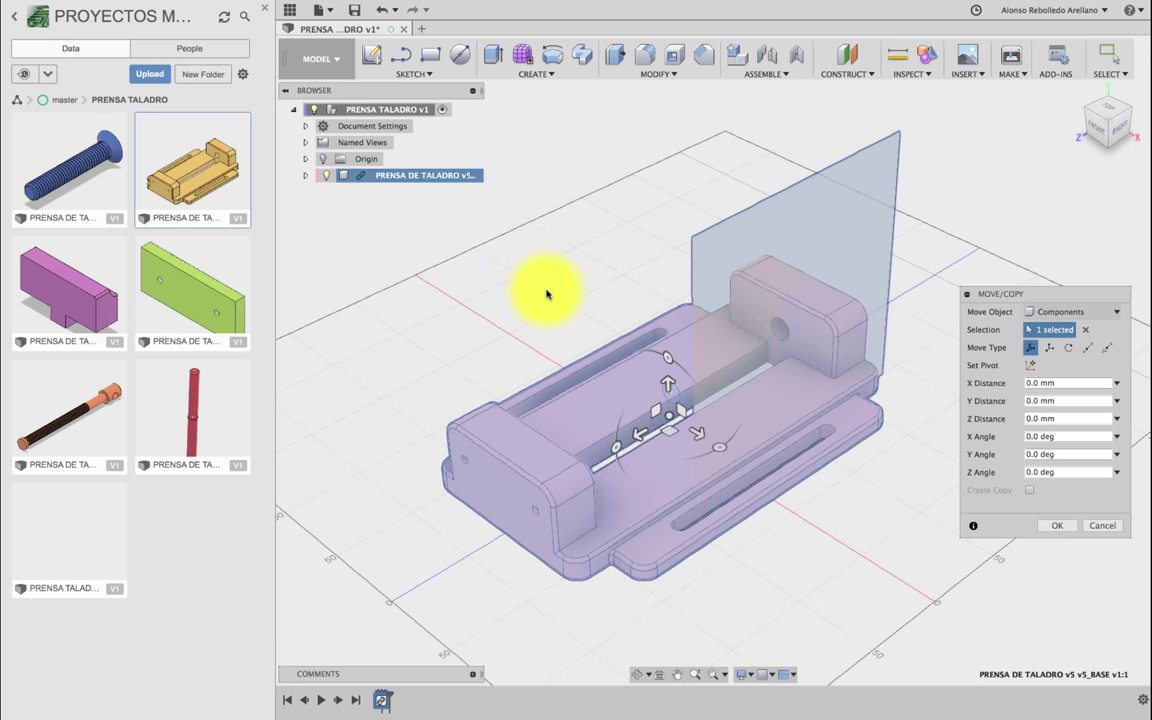
{"action": "left_click", "coordinate": [1057, 525]}
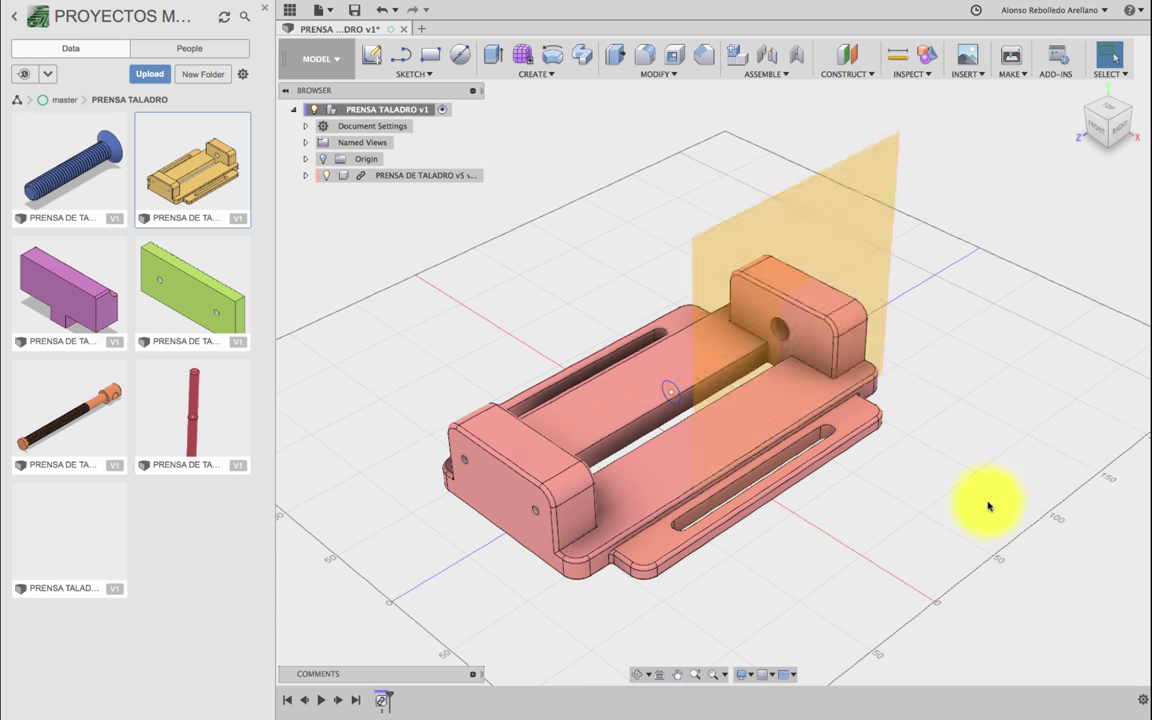
Step: Ground the vise base component and break its link to the source file
{"action": "left_click", "coordinate": [467, 177]}
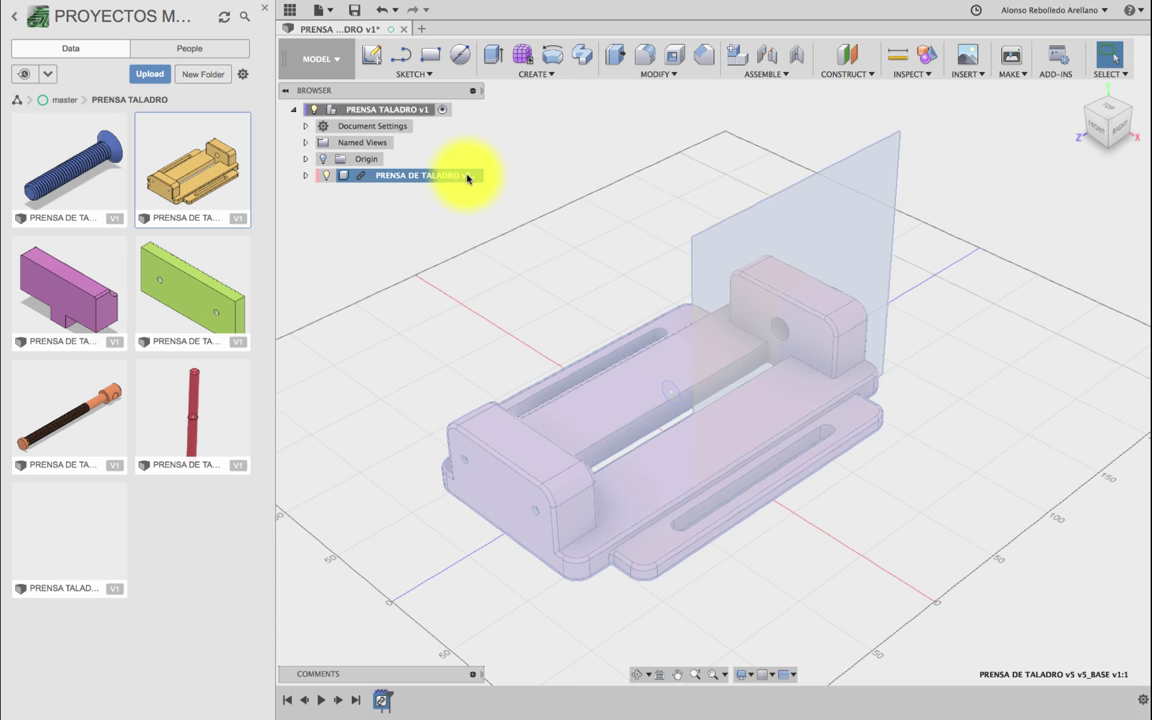
{"action": "right_click", "coordinate": [467, 177]}
{"action": "left_click", "coordinate": [504, 186]}
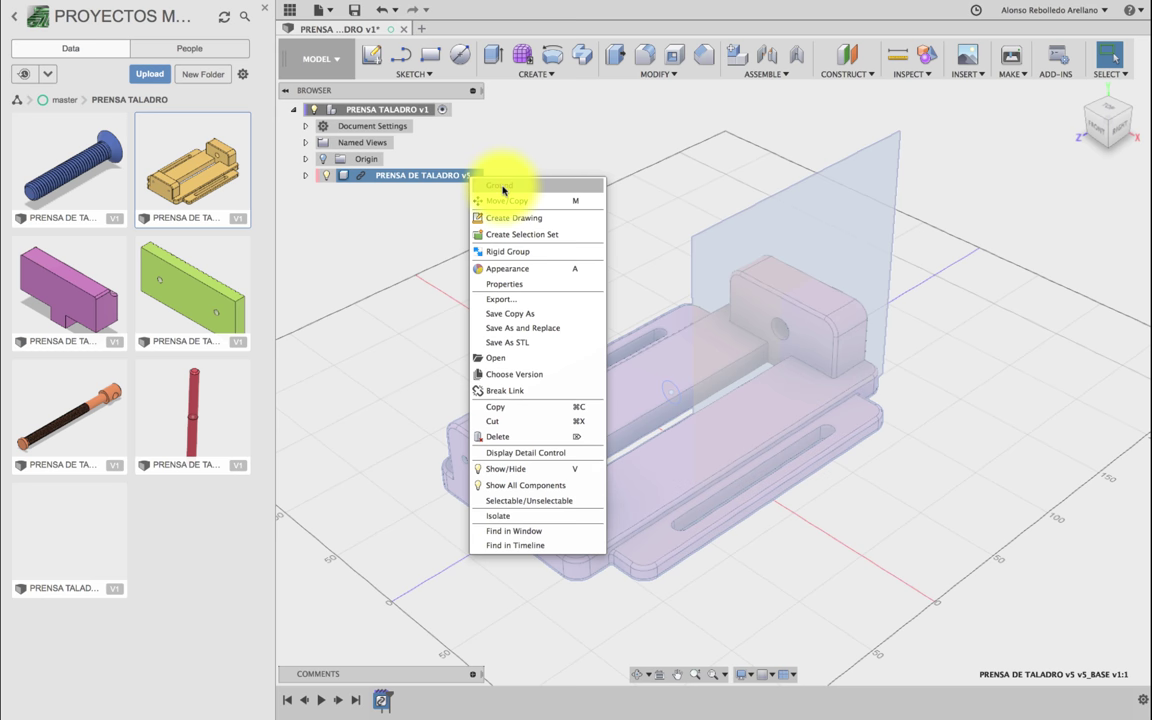
{"action": "left_click", "coordinate": [450, 236]}
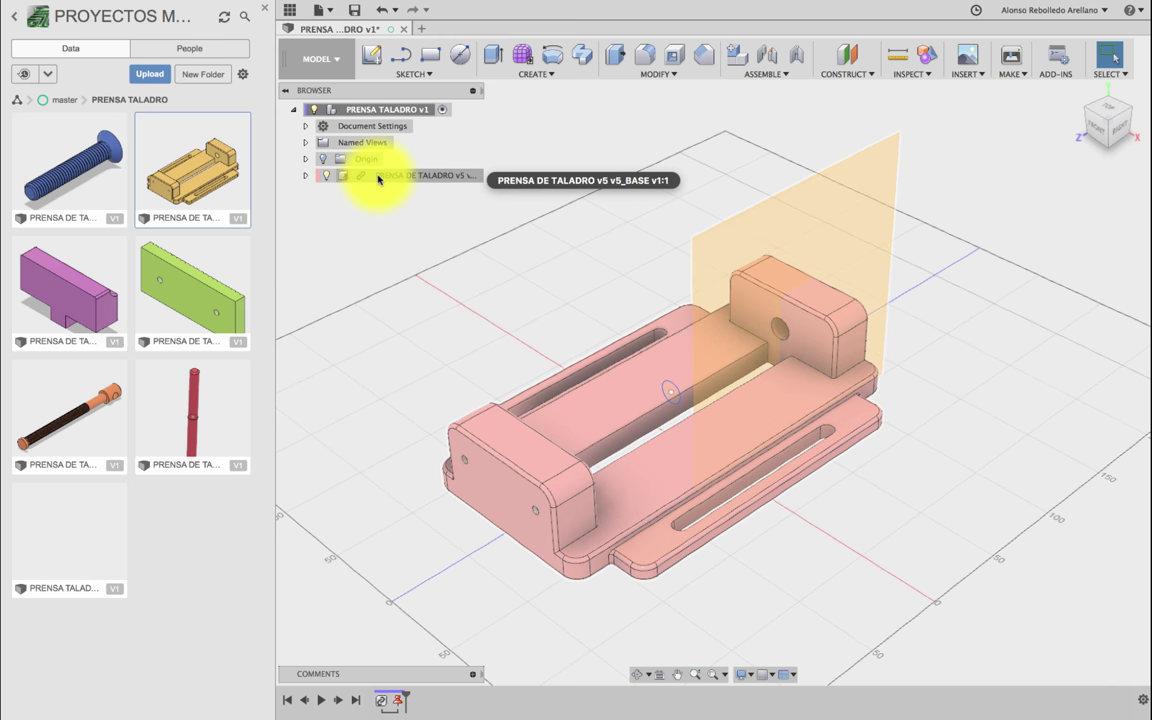
{"action": "right_click", "coordinate": [378, 178]}
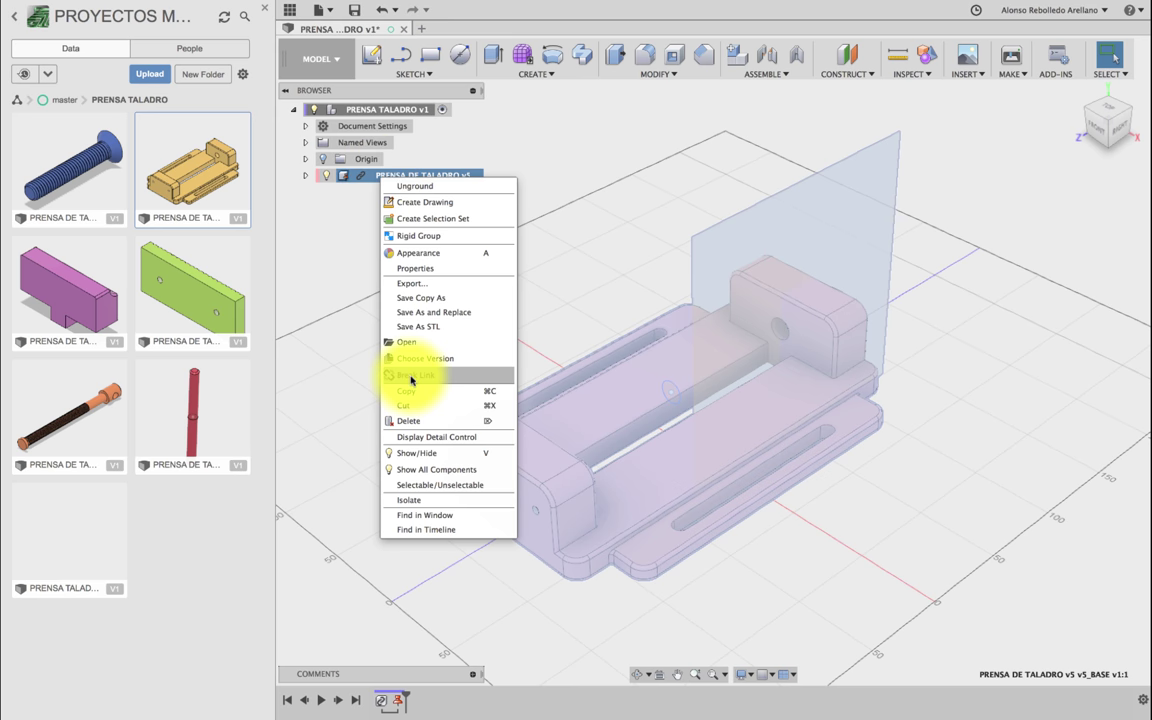
{"action": "left_click", "coordinate": [417, 377]}
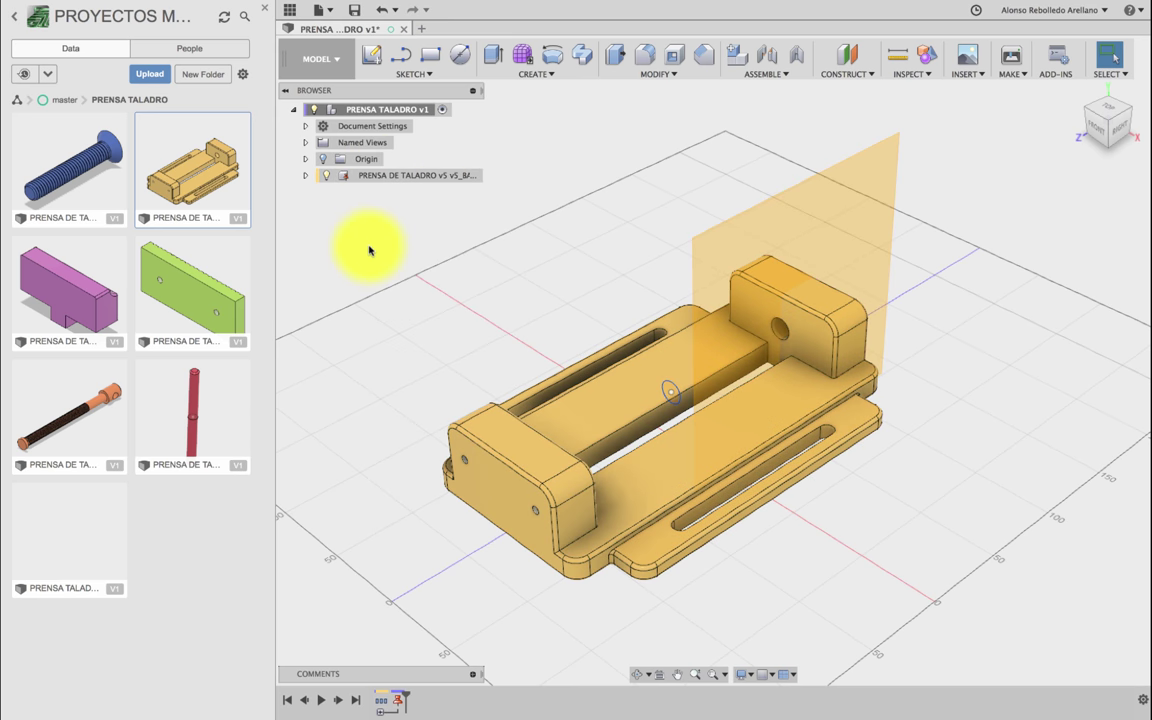
Step: Save PRENSA TALADRO as version v2 and orbit the view around the vise base
{"action": "left_click", "coordinate": [354, 9]}
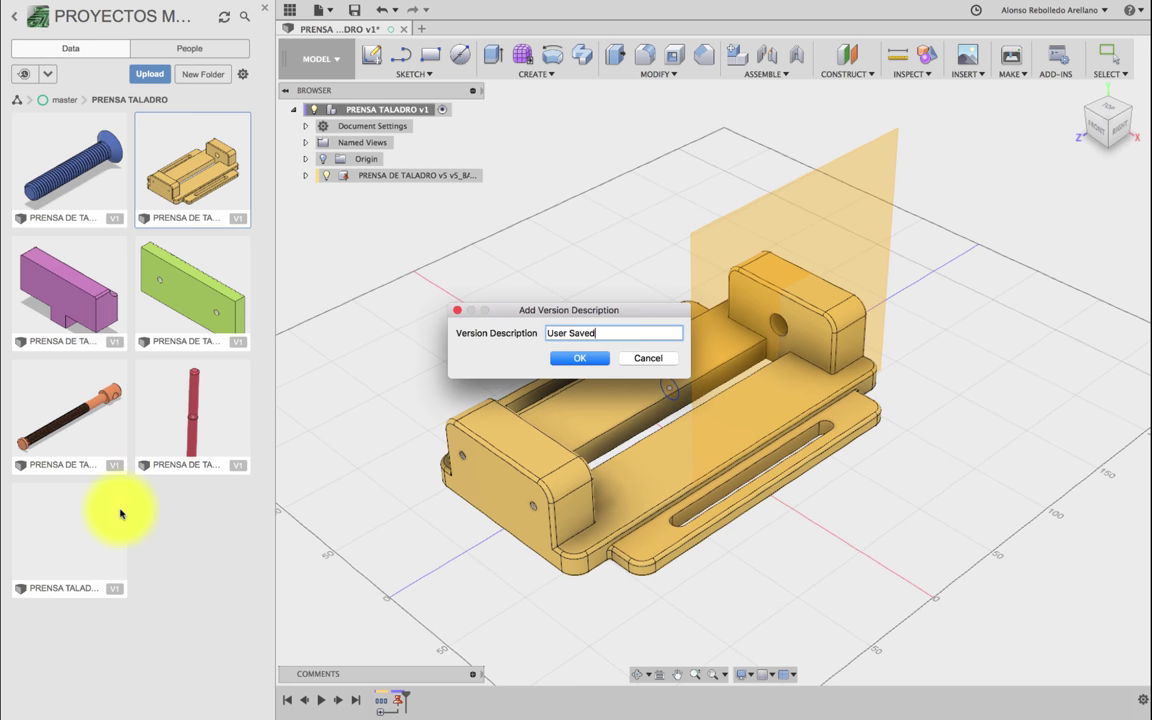
{"action": "left_click", "coordinate": [565, 358]}
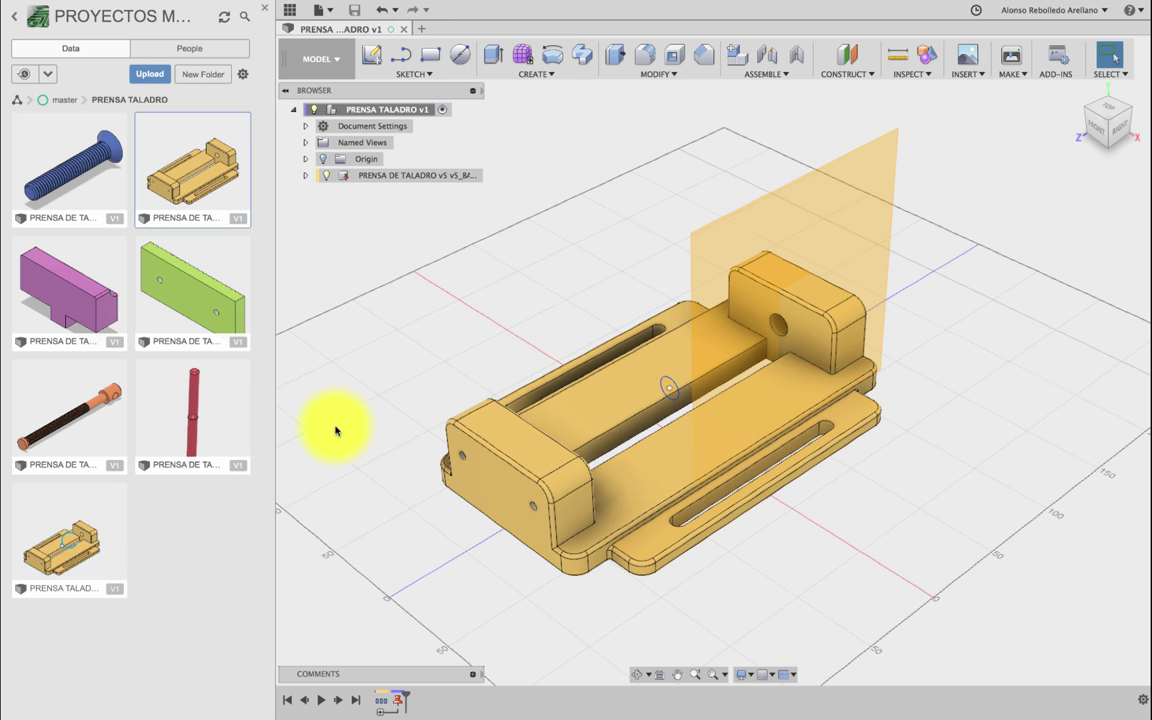
{"action": "left_click", "coordinate": [639, 675]}
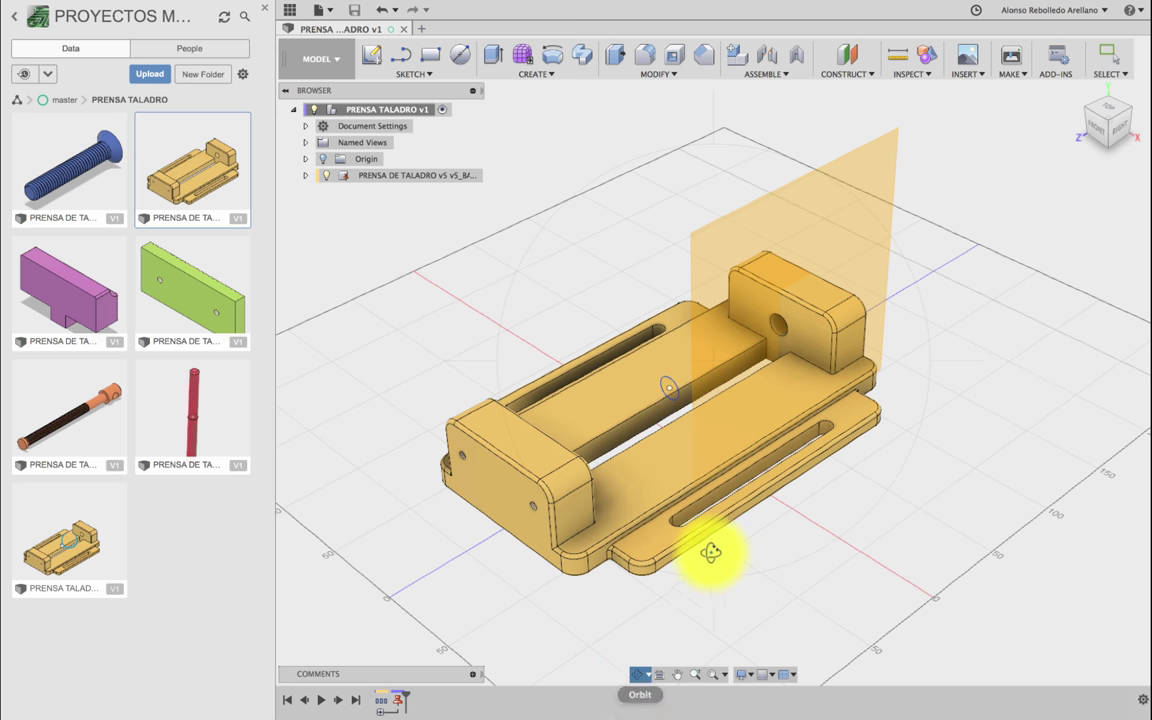
{"action": "left_click_drag", "start_coordinate": [711, 552], "coordinate": [619, 555]}
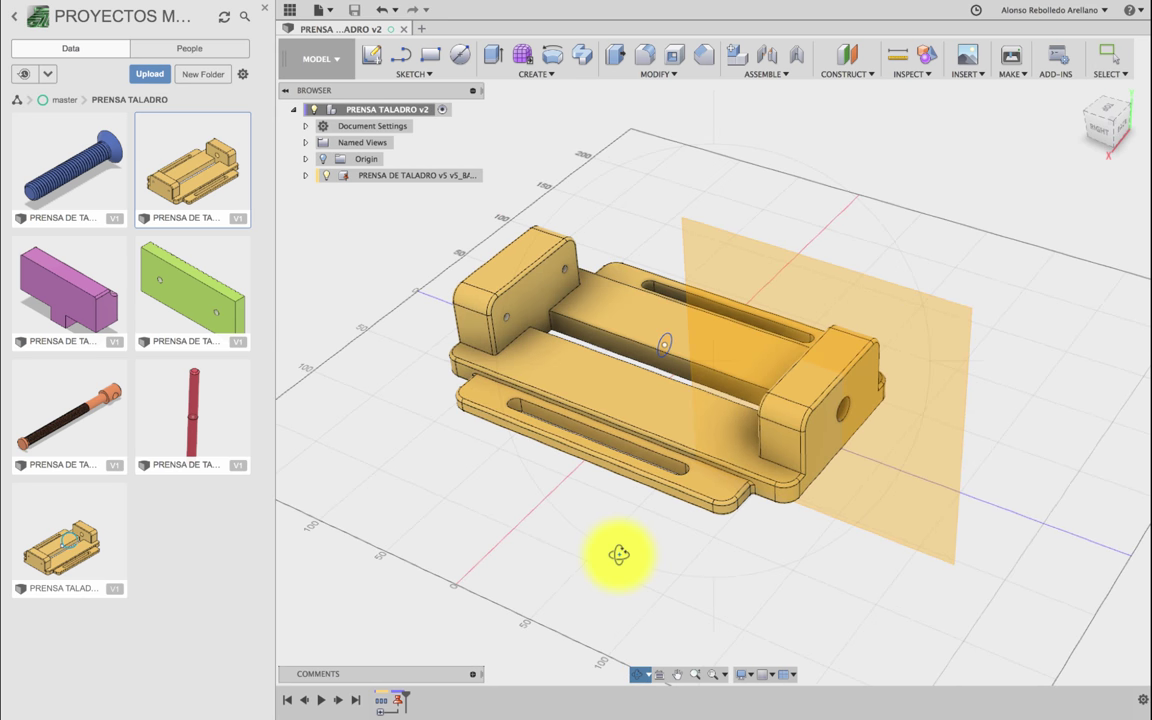
{"action": "key", "text": "Escape"}
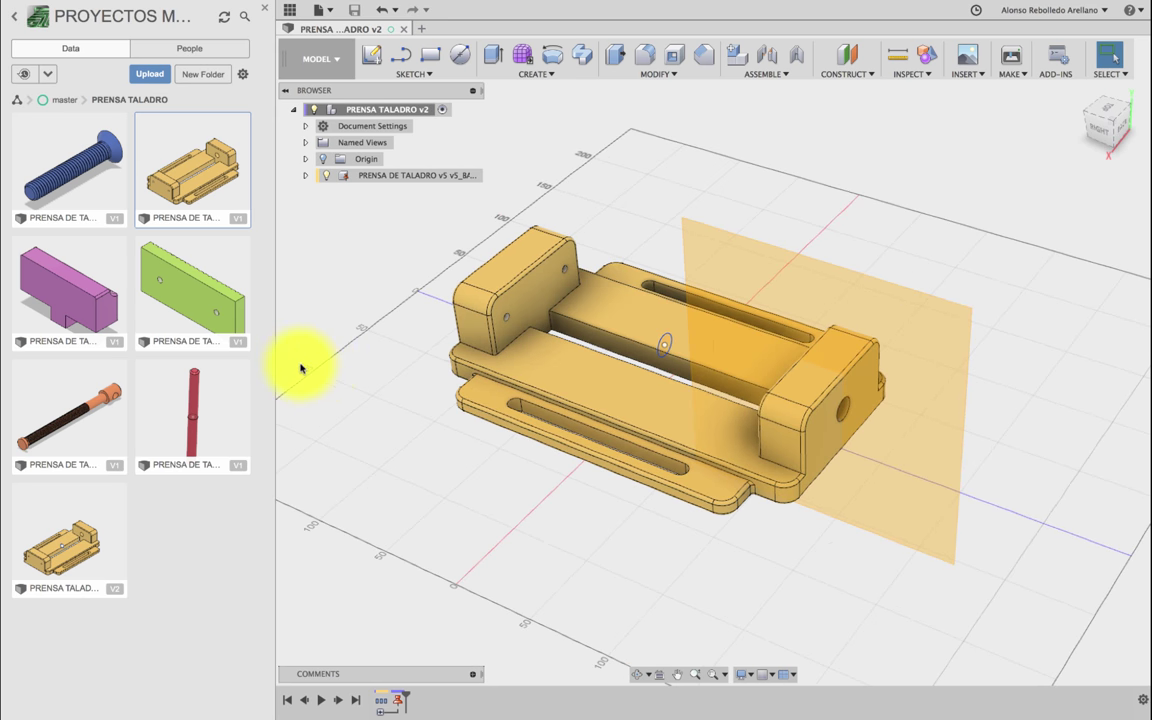
{"action": "left_click", "coordinate": [197, 297]}
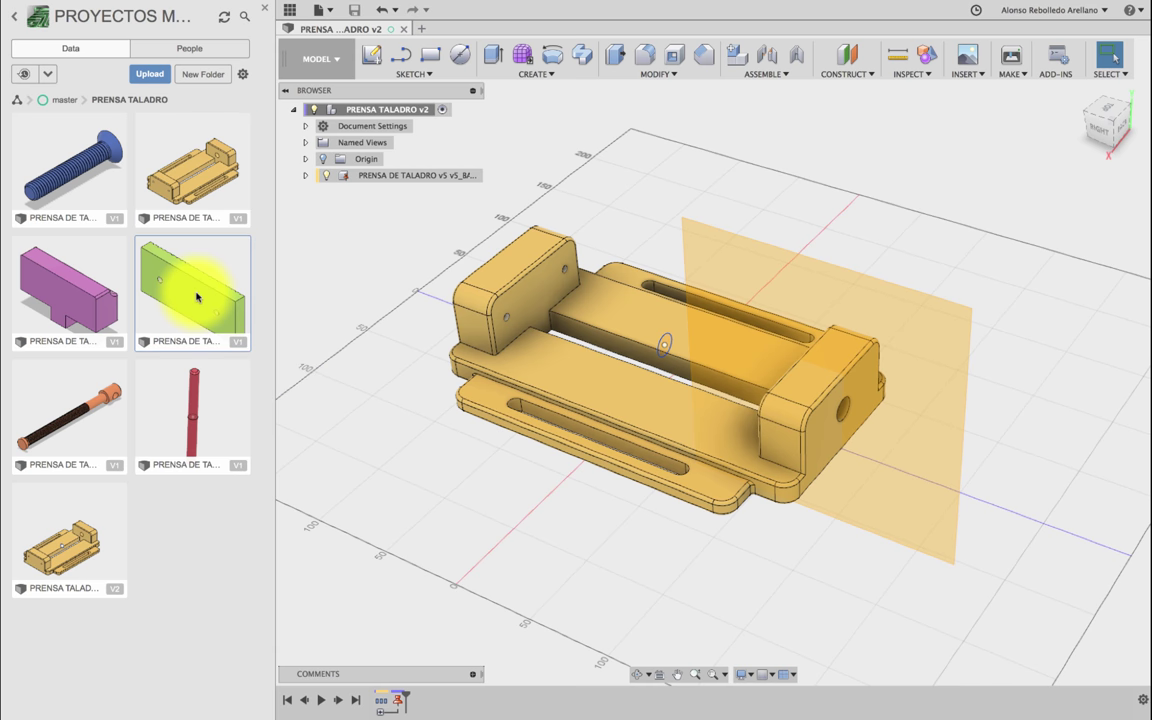
Step: Insert the serrated jaw plate and drag it off the vise to its left
{"action": "right_click", "coordinate": [165, 295]}
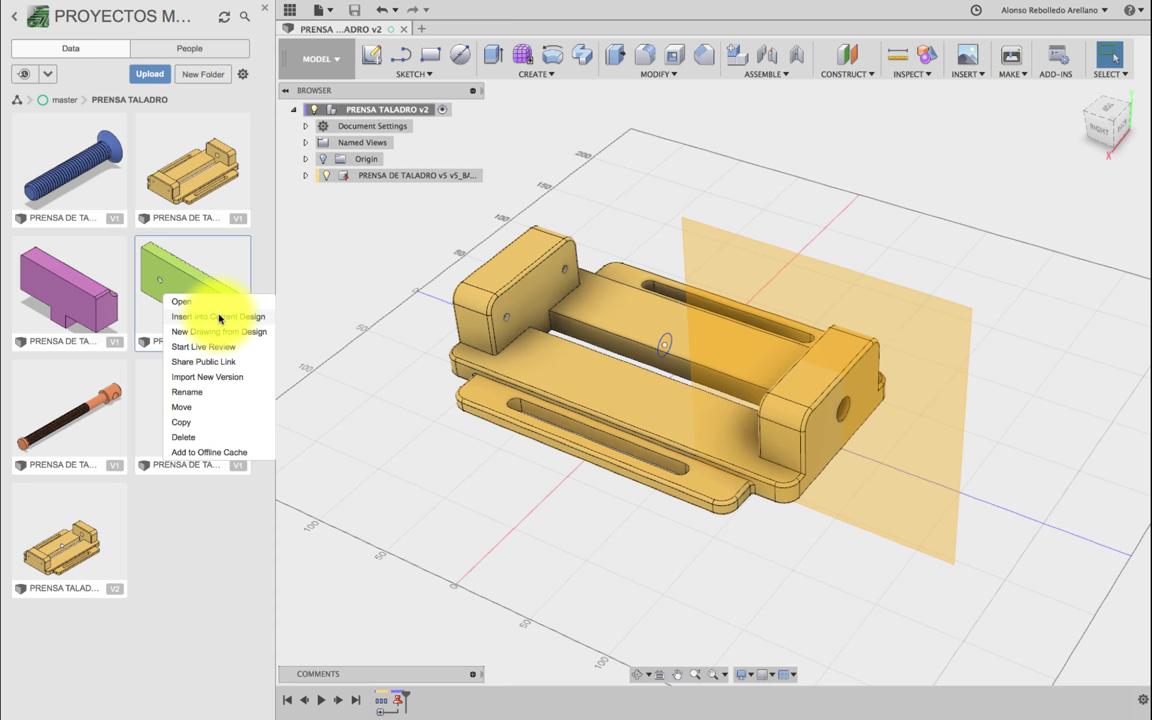
{"action": "left_click", "coordinate": [219, 318]}
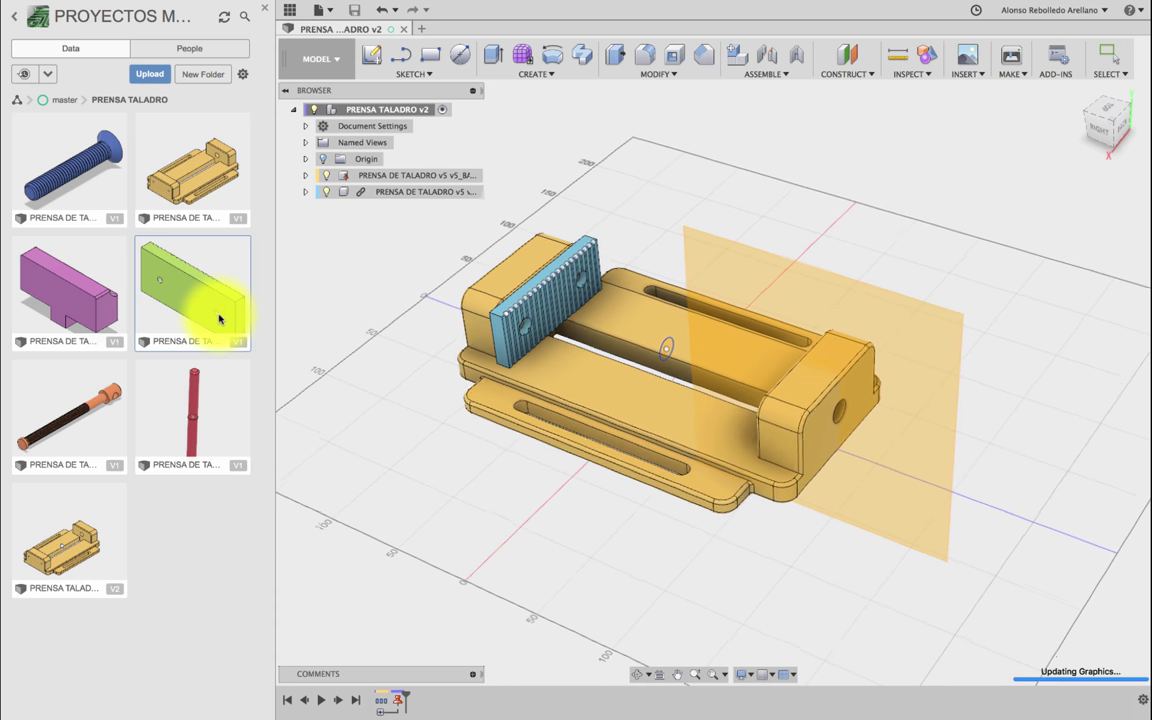
{"action": "left_click", "coordinate": [1058, 523]}
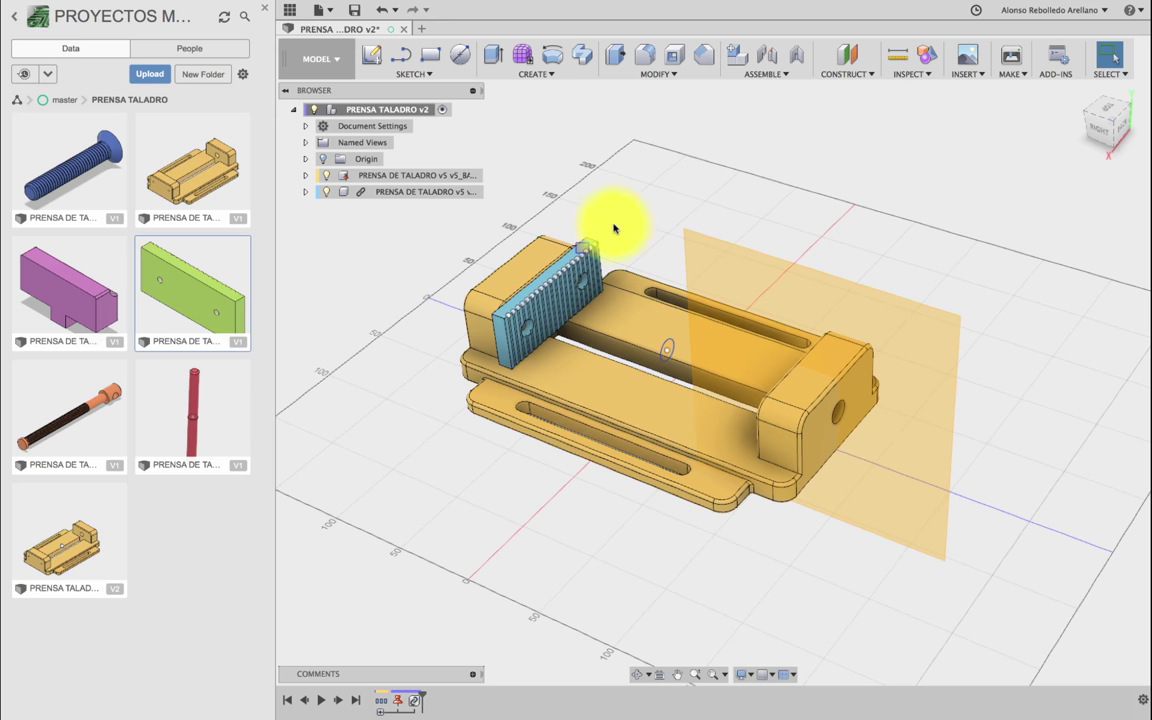
{"action": "left_click", "coordinate": [573, 285]}
{"action": "mouse_move", "coordinate": [573, 285]}
{"action": "left_mouse_down"}
{"action": "mouse_move", "coordinate": [435, 500]}
{"action": "mouse_move", "coordinate": [382, 372]}
{"action": "left_mouse_up"}
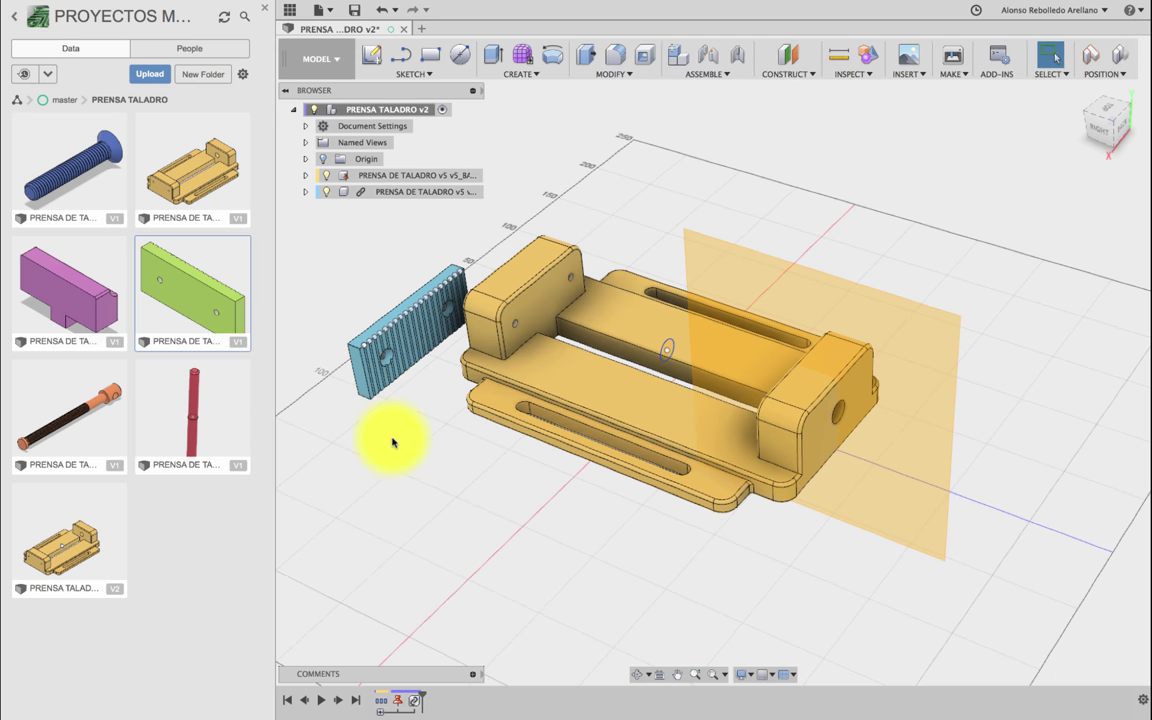
Step: Zoom and orbit the view to face the jaw plate's front
{"action": "scroll", "coordinate": [395, 440], "scroll_direction": "up", "scroll_amount": 5}
{"action": "scroll", "coordinate": [392, 442], "scroll_direction": "left", "scroll_amount": 2}
{"action": "scroll", "coordinate": [392, 442], "scroll_direction": "left", "scroll_amount": 2}
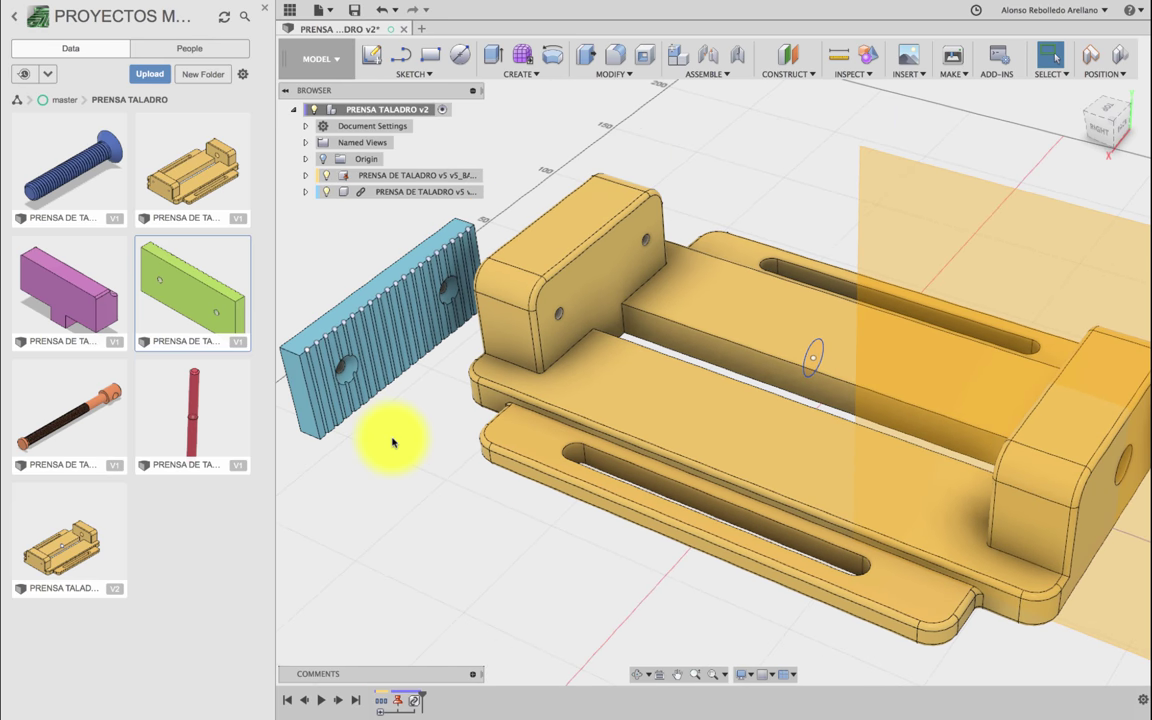
{"action": "scroll", "coordinate": [392, 442], "scroll_direction": "up", "scroll_amount": 2}
{"action": "scroll", "coordinate": [392, 442], "scroll_direction": "up", "scroll_amount": 3}
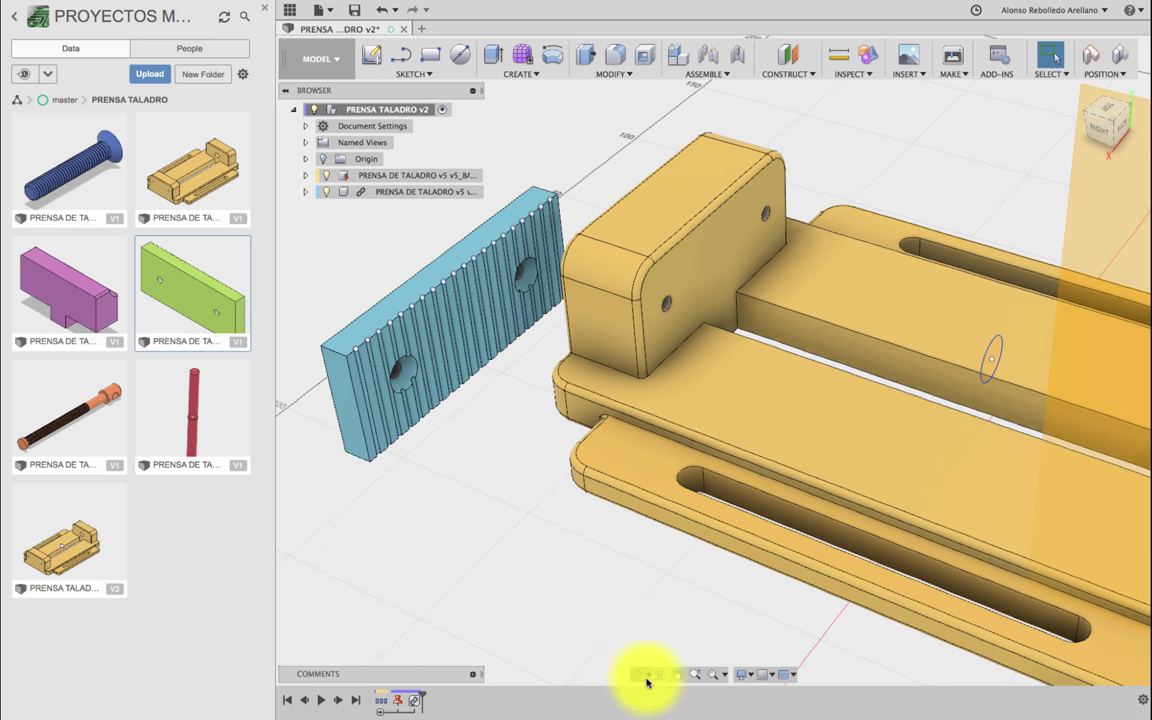
{"action": "left_click", "coordinate": [638, 675]}
{"action": "left_click_drag", "start_coordinate": [560, 470], "coordinate": [568, 478]}
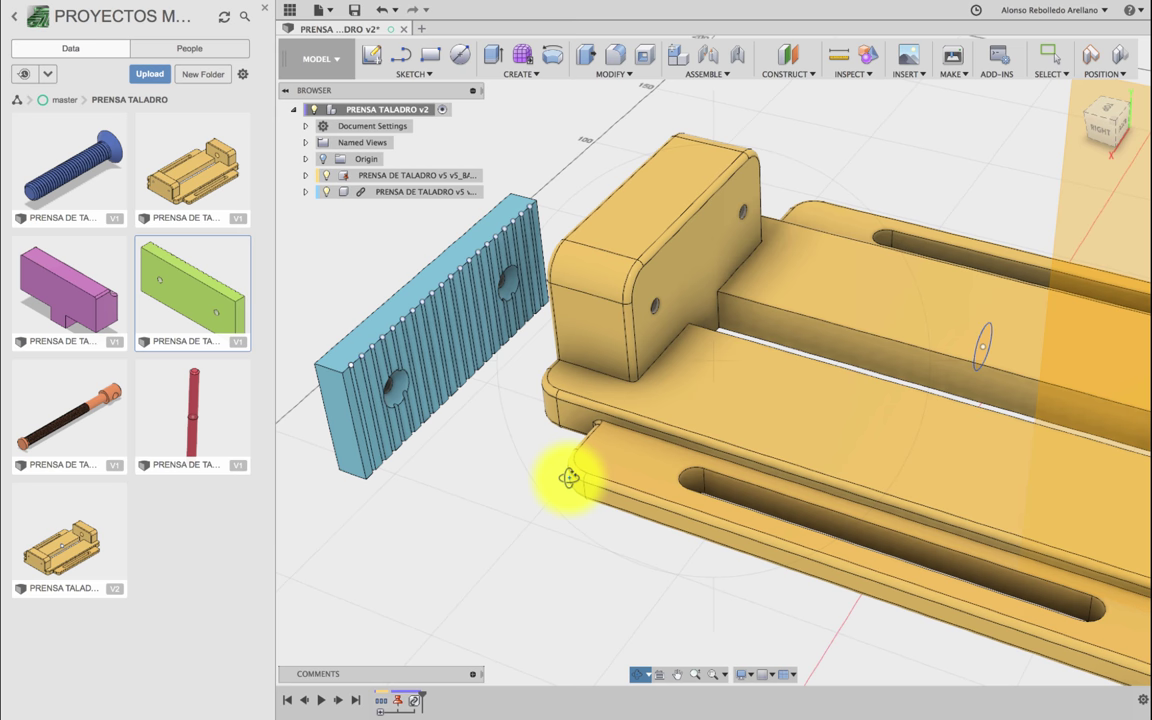
{"action": "scroll", "coordinate": [553, 496], "scroll_direction": "down", "scroll_amount": 3}
{"action": "scroll", "coordinate": [551, 496], "scroll_direction": "left", "scroll_amount": 3}
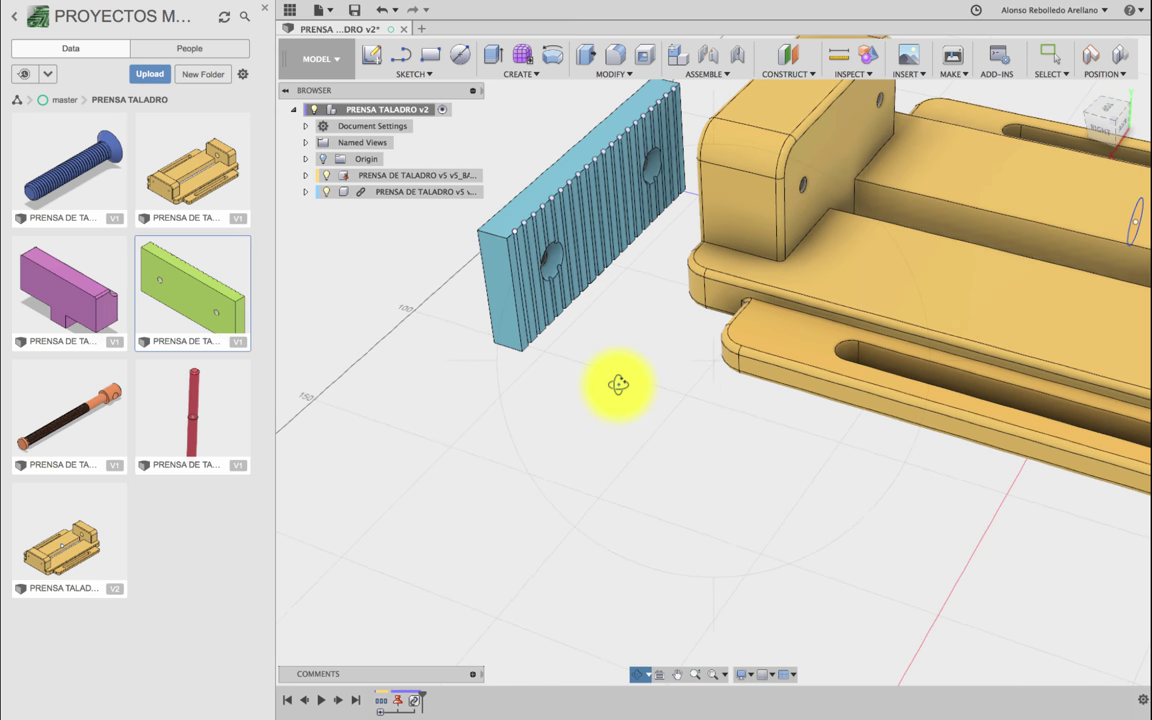
{"action": "mouse_move", "coordinate": [618, 384]}
{"action": "left_mouse_down"}
{"action": "mouse_move", "coordinate": [764, 378]}
{"action": "mouse_move", "coordinate": [708, 386]}
{"action": "left_mouse_up"}
Step: Rigidly join the jaw plate's hole to the matching hole on the vise's fixed jaw
{"action": "key", "text": "j"}
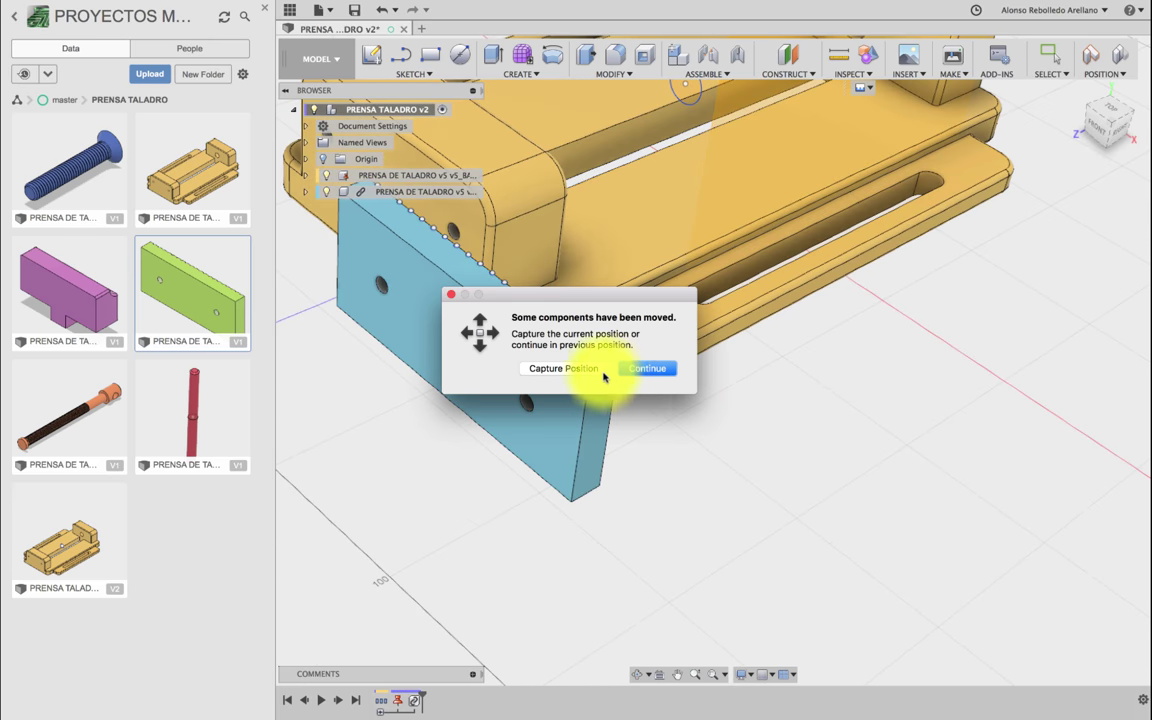
{"action": "left_click", "coordinate": [595, 370]}
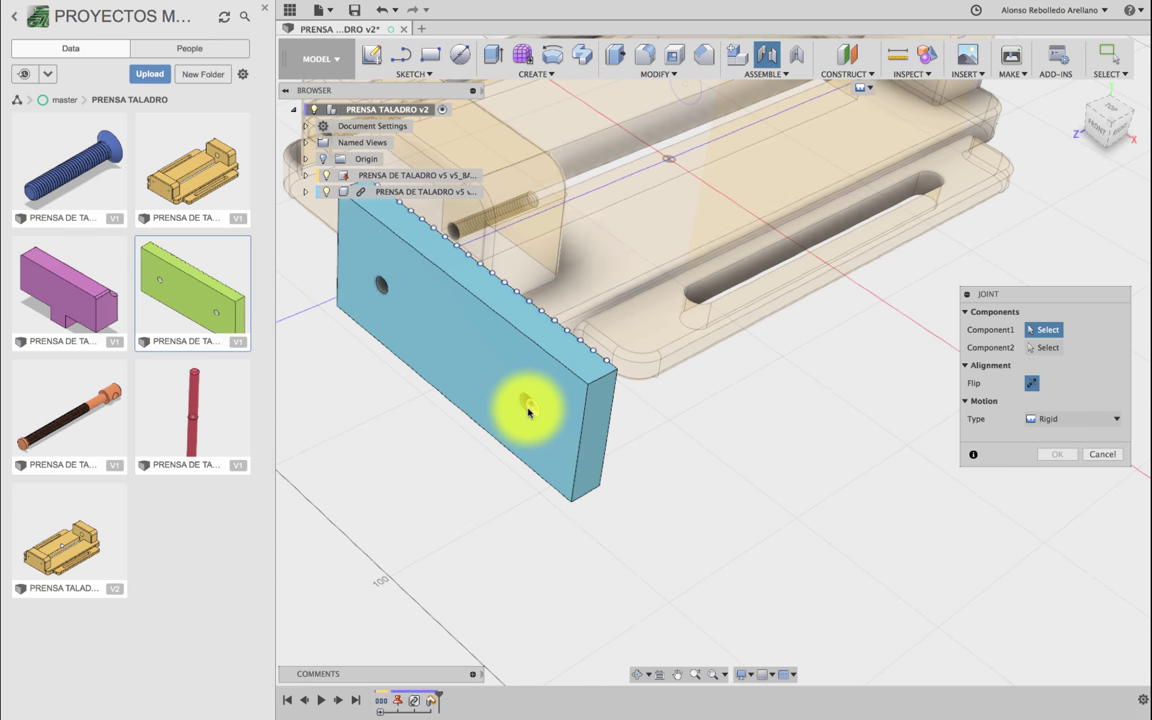
{"action": "left_click", "coordinate": [528, 408]}
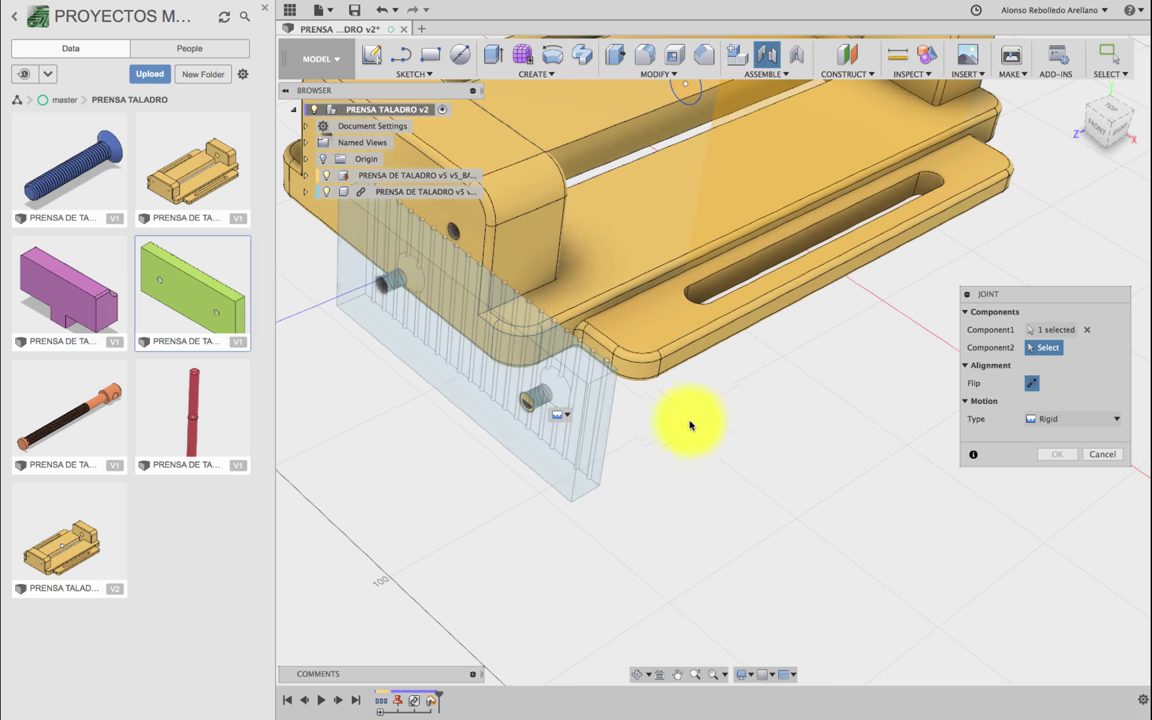
{"action": "left_click", "coordinate": [636, 674]}
{"action": "mouse_move", "coordinate": [684, 309]}
{"action": "left_mouse_down"}
{"action": "mouse_move", "coordinate": [601, 321]}
{"action": "mouse_move", "coordinate": [586, 311]}
{"action": "left_mouse_up"}
{"action": "key", "text": "Escape"}
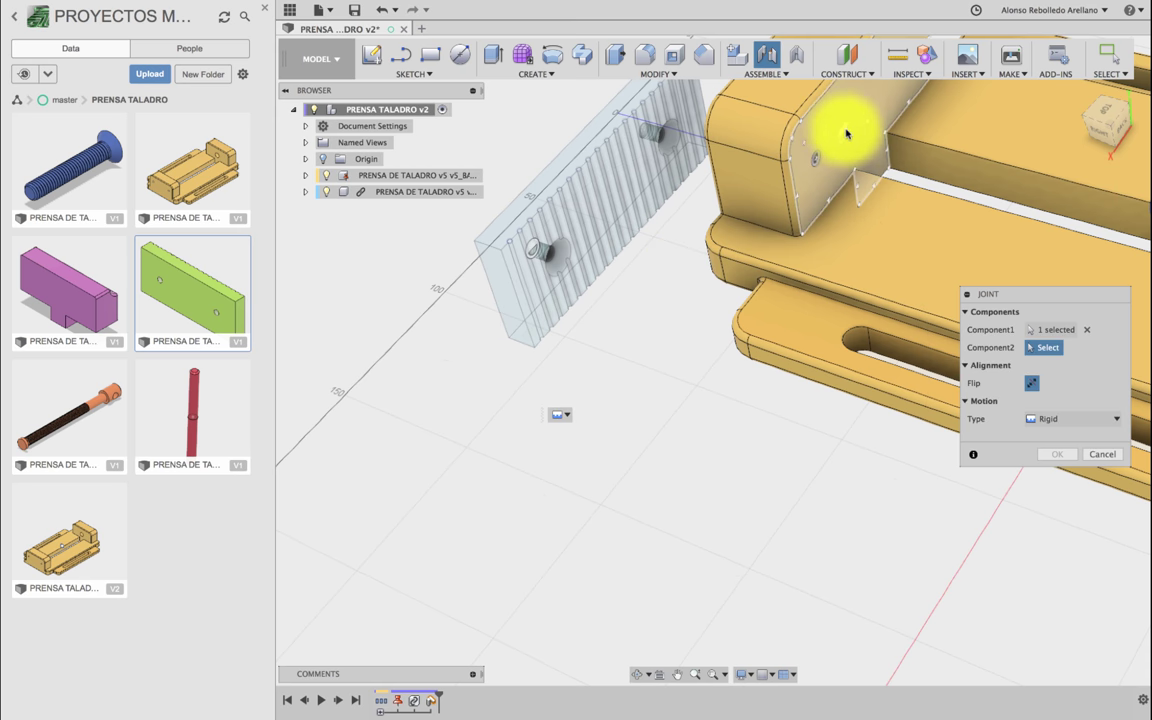
{"action": "left_click", "coordinate": [818, 160]}
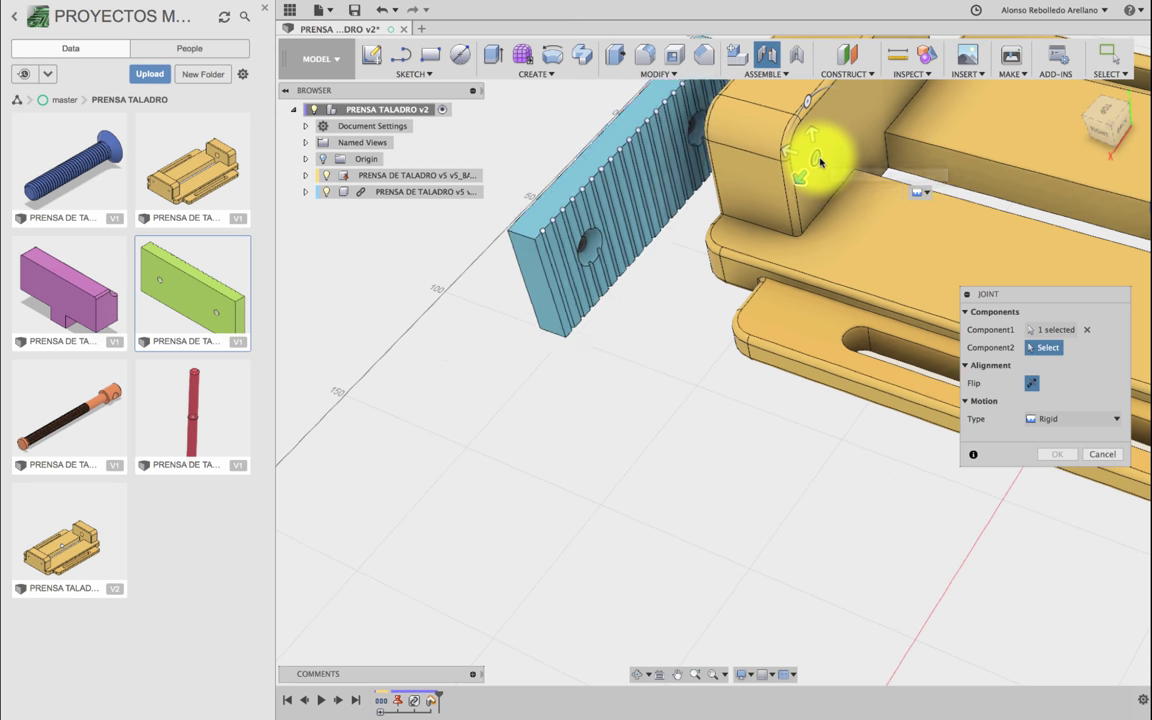
{"action": "left_click", "coordinate": [818, 160]}
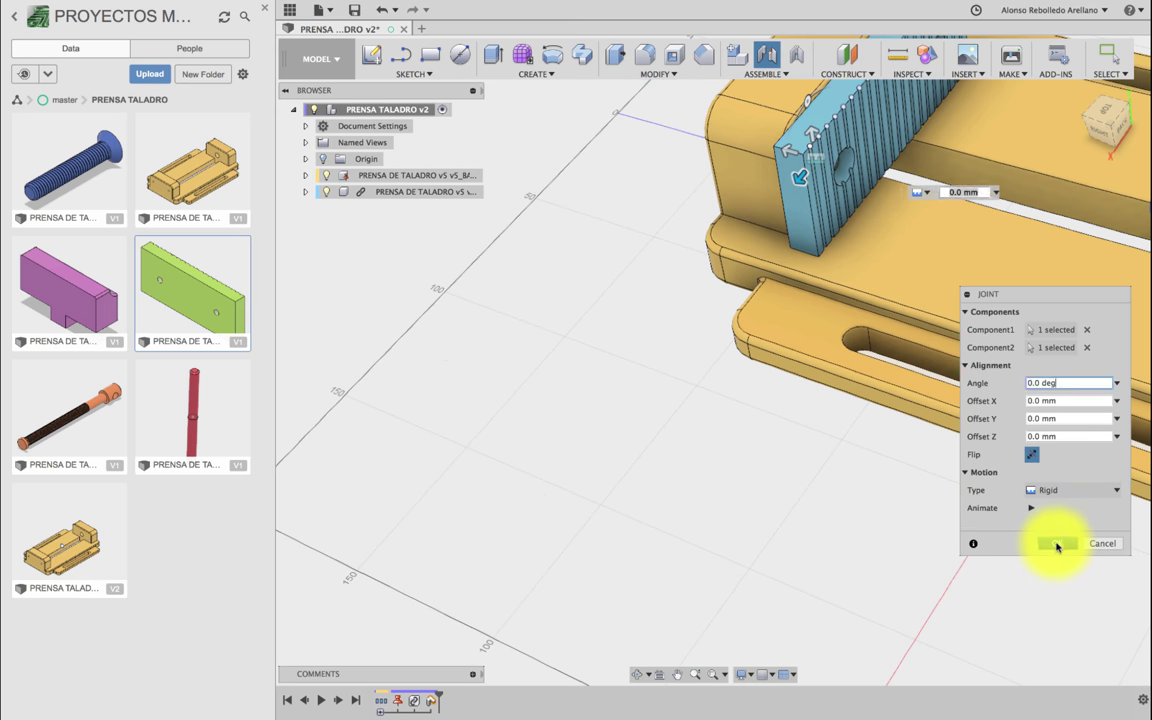
{"action": "left_click", "coordinate": [1057, 545]}
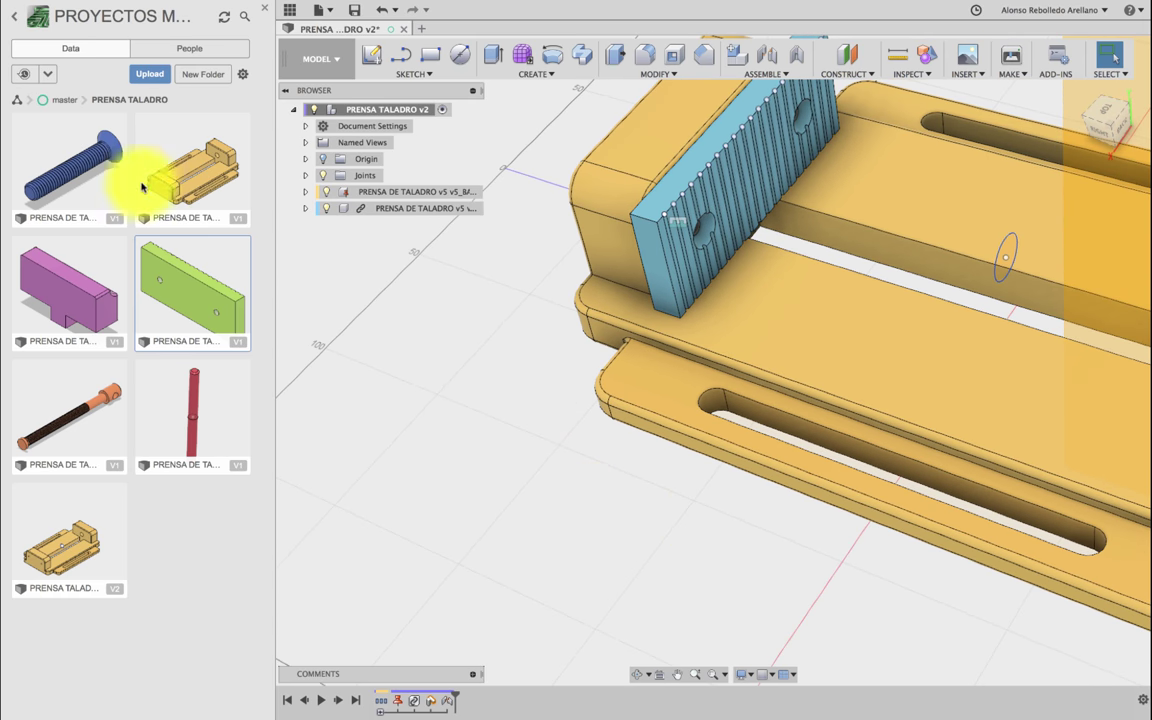
Step: Insert the countersunk screw and place it beside the vise base
{"action": "right_click", "coordinate": [78, 179]}
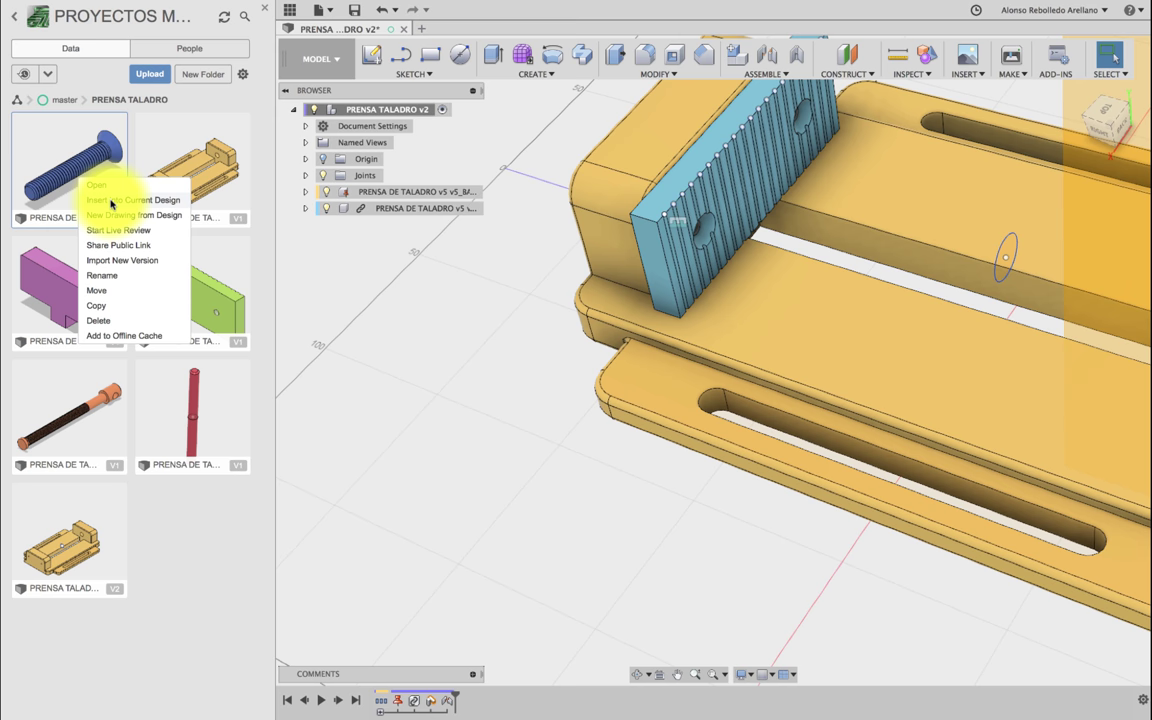
{"action": "left_click", "coordinate": [112, 202]}
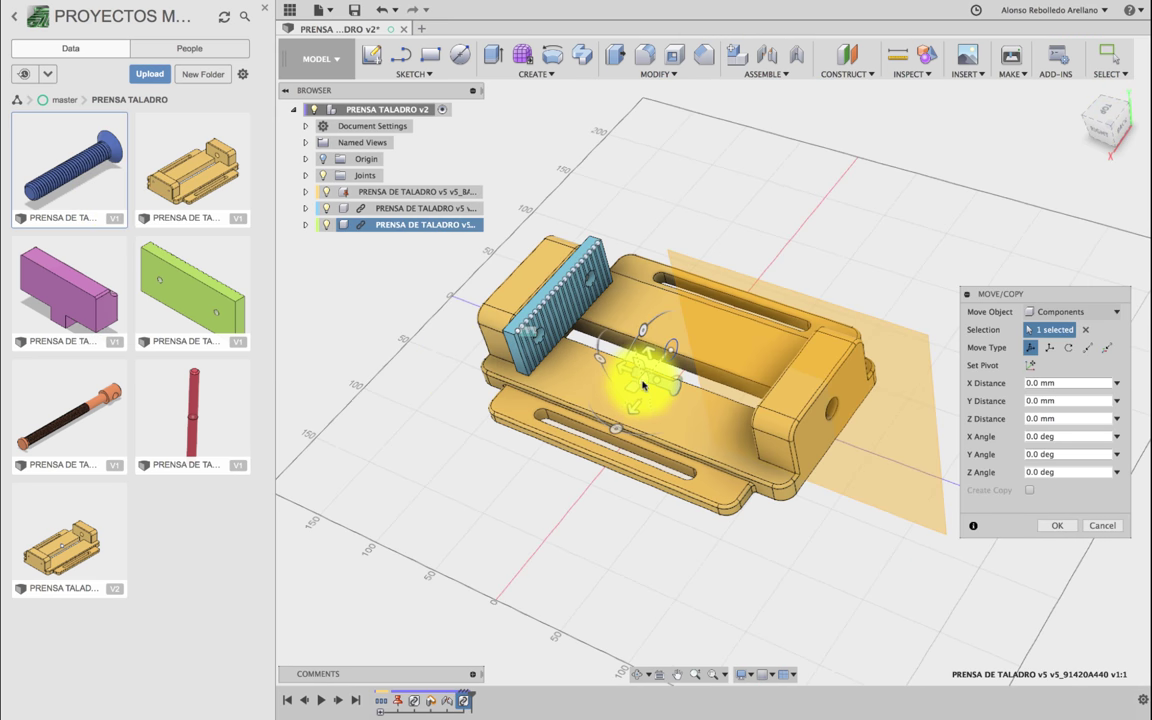
{"action": "left_click_drag", "start_coordinate": [625, 368], "coordinate": [480, 425]}
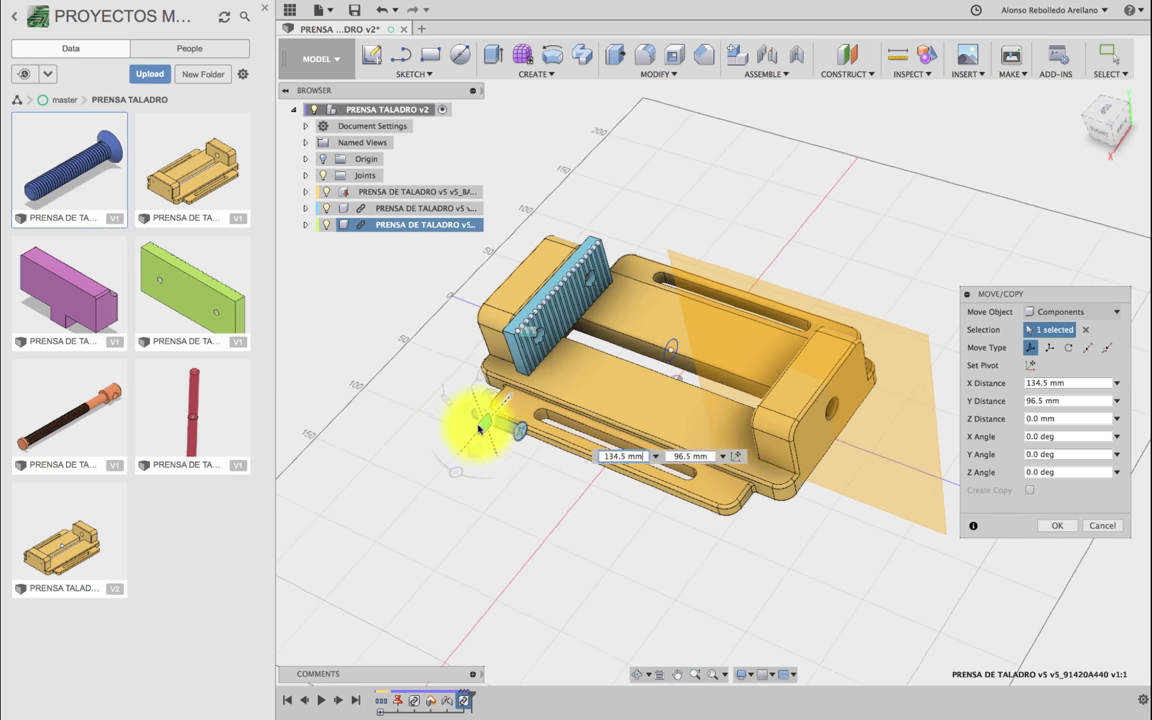
{"action": "left_click", "coordinate": [1056, 525]}
{"action": "scroll", "coordinate": [481, 494], "scroll_direction": "up", "scroll_amount": 2}
{"action": "scroll", "coordinate": [481, 494], "scroll_direction": "up", "scroll_amount": 2}
{"action": "scroll", "coordinate": [481, 494], "scroll_direction": "up", "scroll_amount": 2}
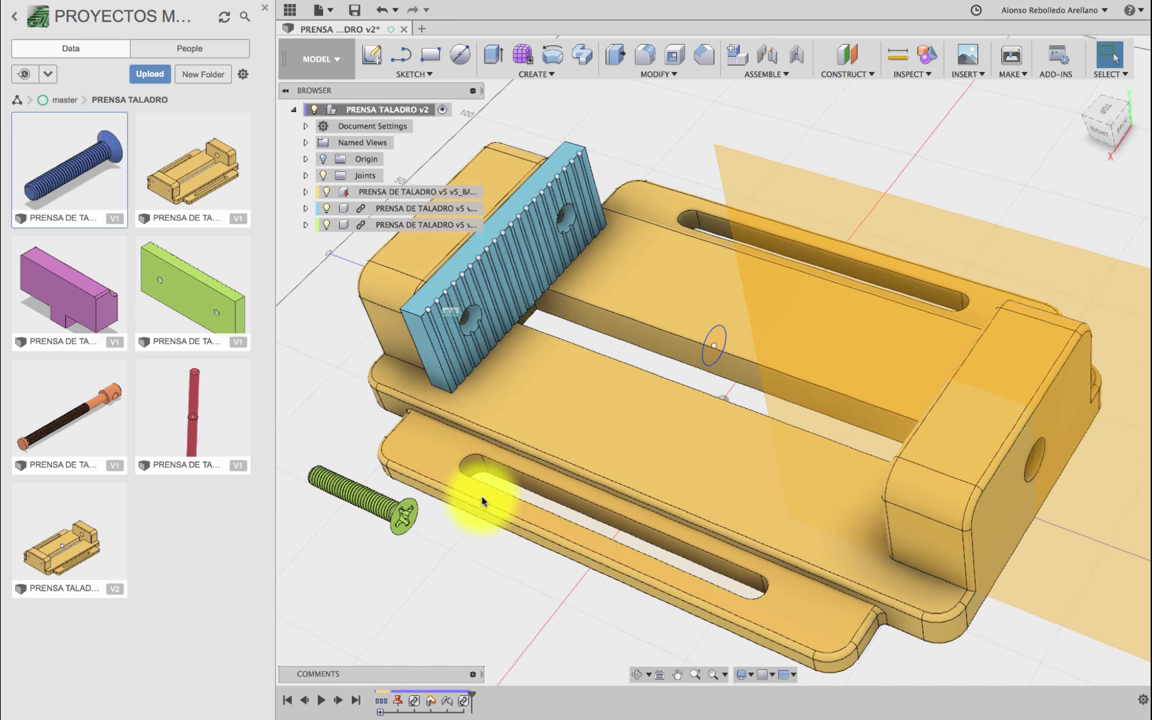
{"action": "scroll", "coordinate": [482, 500], "scroll_direction": "up", "scroll_amount": 2}
Step: Rigidly joint the screw head into a hole of the jaw plate
{"action": "key", "text": "j"}
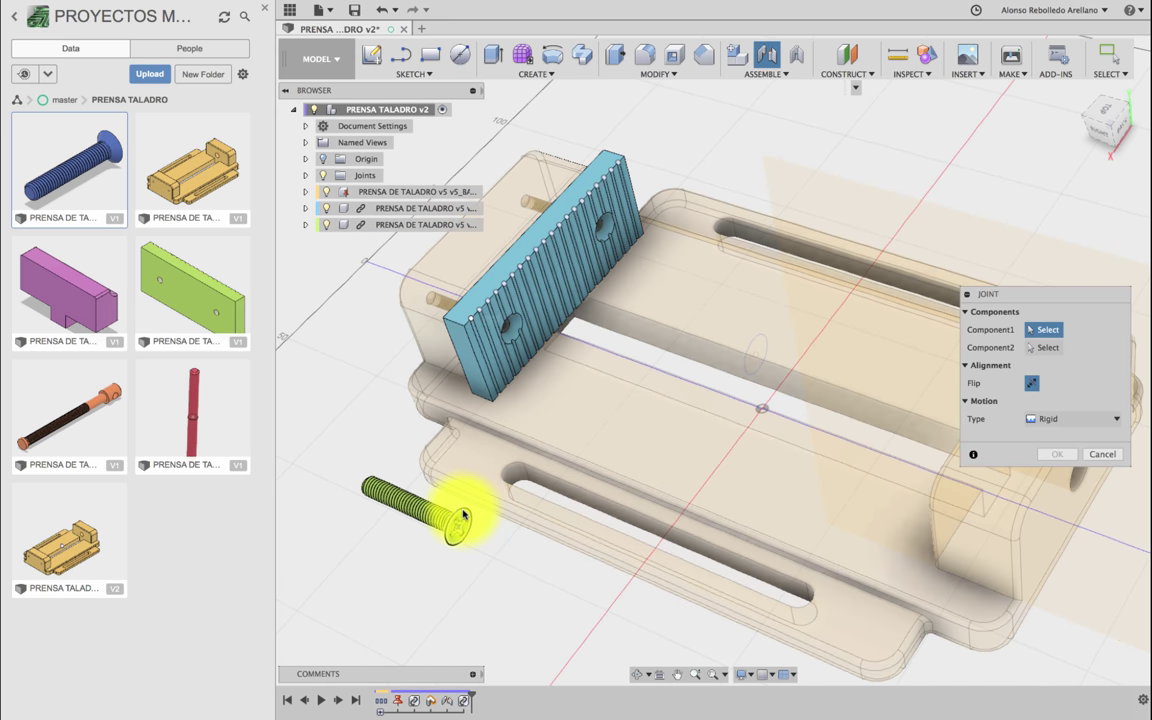
{"action": "left_click", "coordinate": [458, 515]}
{"action": "scroll", "coordinate": [504, 342], "scroll_direction": "up", "scroll_amount": 2}
{"action": "scroll", "coordinate": [499, 352], "scroll_direction": "up", "scroll_amount": 2}
{"action": "scroll", "coordinate": [491, 350], "scroll_direction": "up", "scroll_amount": 1}
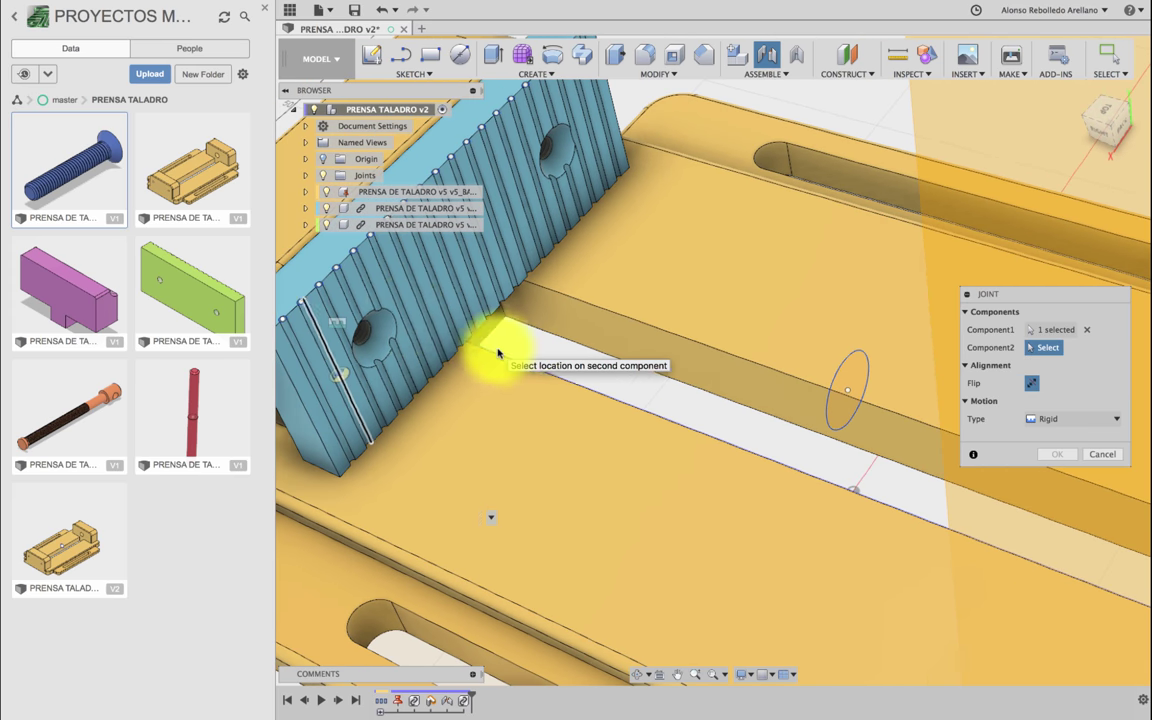
{"action": "left_click", "coordinate": [387, 329]}
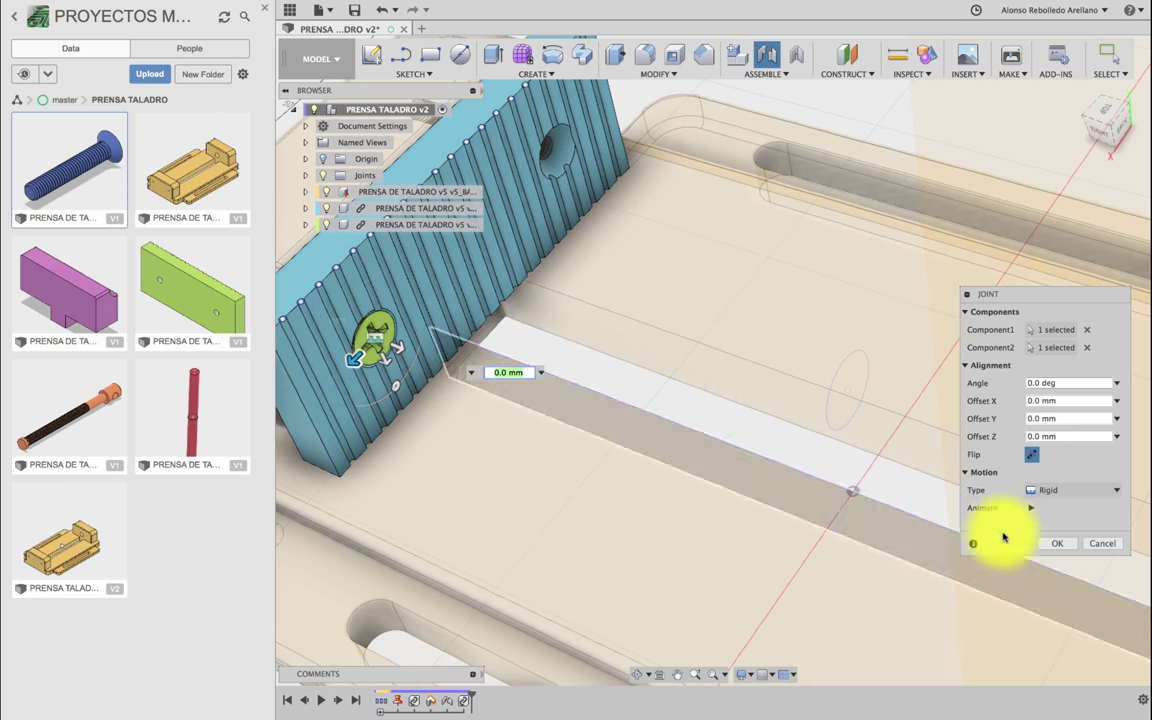
{"action": "left_click", "coordinate": [1055, 546]}
Step: Zoom back out and select the fitted screw component for copying
{"action": "scroll", "coordinate": [771, 468], "scroll_direction": "down", "scroll_amount": 2}
{"action": "scroll", "coordinate": [745, 457], "scroll_direction": "down", "scroll_amount": 1}
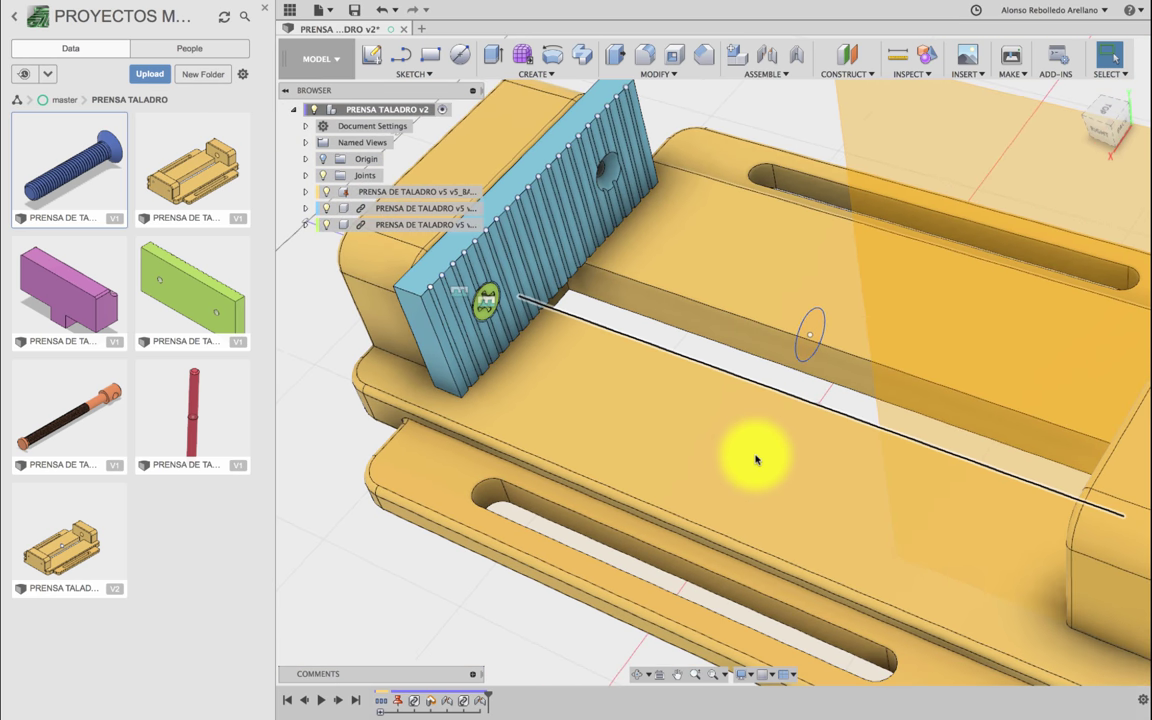
{"action": "scroll", "coordinate": [757, 460], "scroll_direction": "down", "scroll_amount": 1}
{"action": "scroll", "coordinate": [750, 461], "scroll_direction": "down", "scroll_amount": 1}
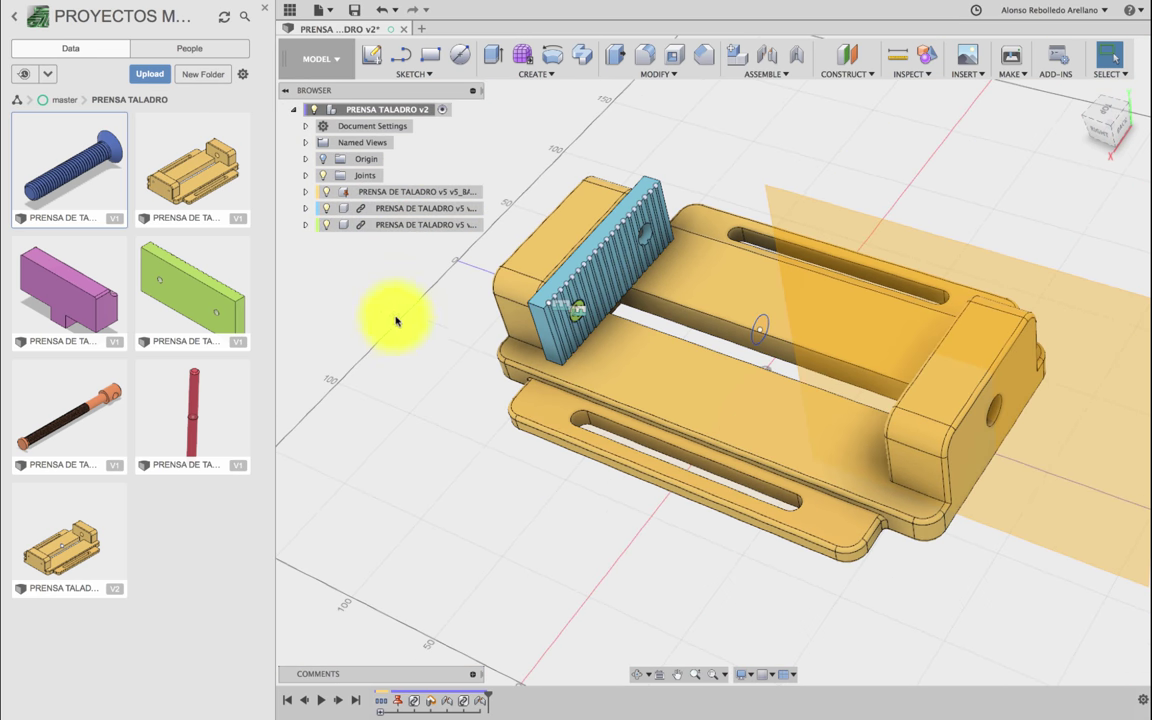
{"action": "left_click", "coordinate": [397, 225]}
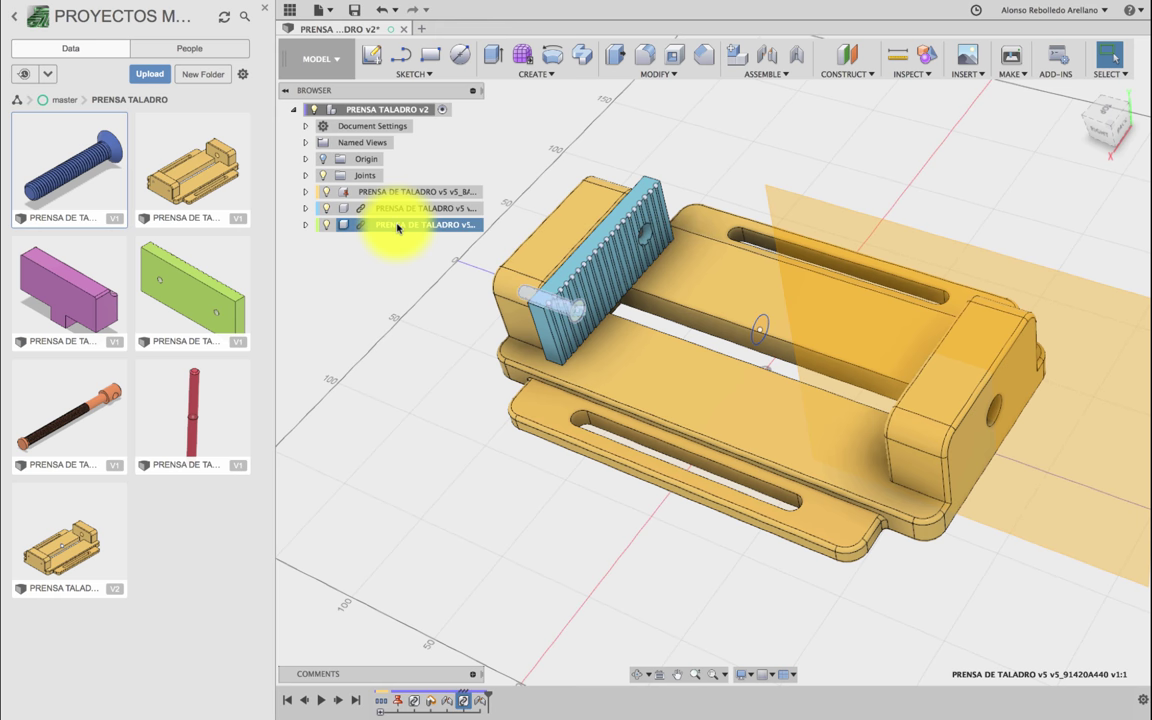
Step: Place the pasted screw copy above the vise
{"action": "key", "text": "m"}
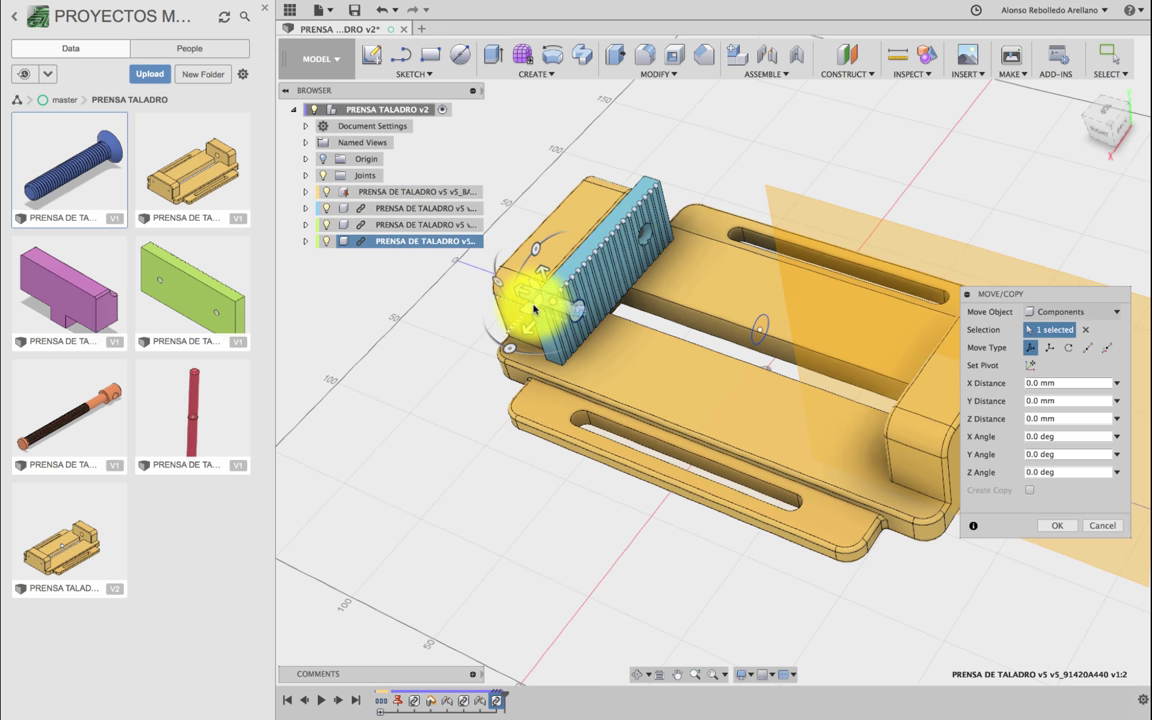
{"action": "left_click_drag", "start_coordinate": [604, 233], "coordinate": [643, 165]}
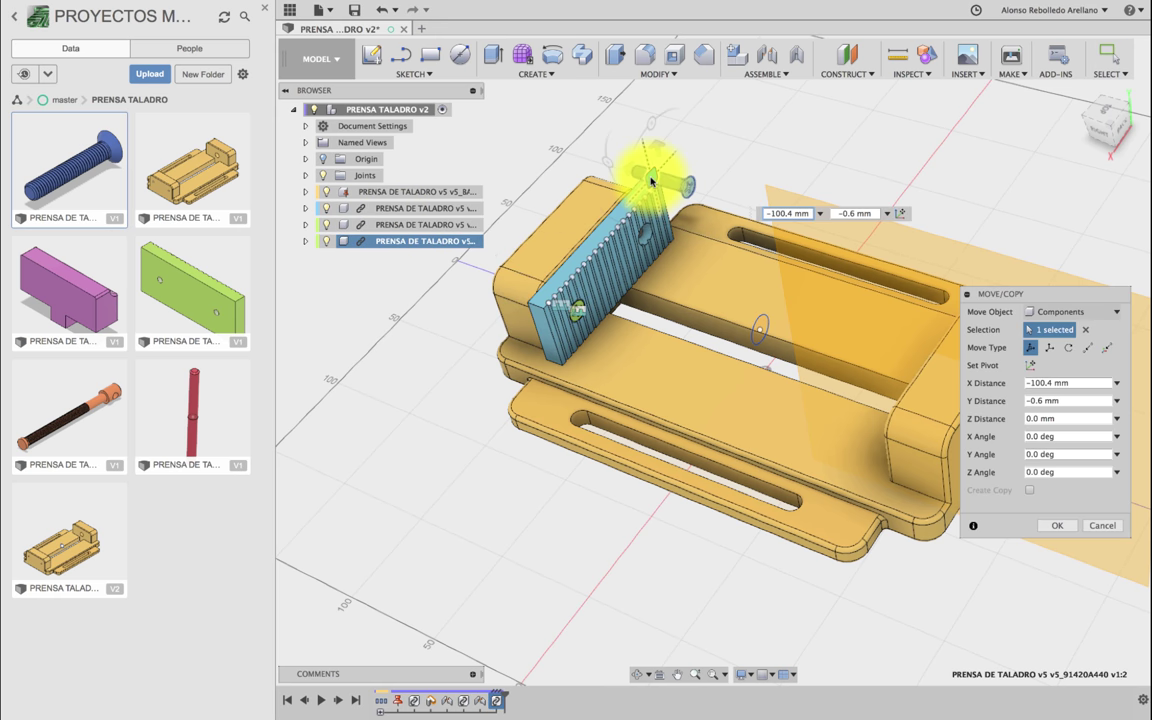
{"action": "left_click", "coordinate": [1057, 525]}
{"action": "scroll", "coordinate": [712, 340], "scroll_direction": "up", "scroll_amount": 2}
{"action": "scroll", "coordinate": [712, 340], "scroll_direction": "up", "scroll_amount": 2}
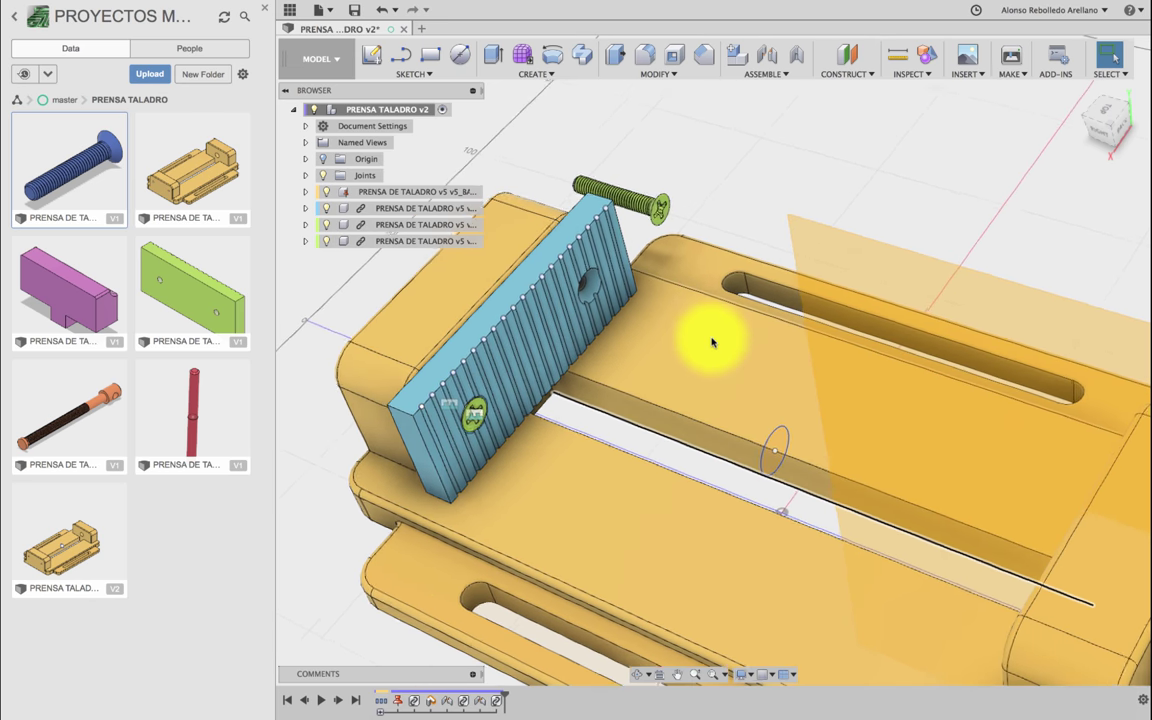
{"action": "scroll", "coordinate": [712, 342], "scroll_direction": "up", "scroll_amount": 2}
Step: Rigidly joint the second screw's head into the other jaw plate hole
{"action": "key", "text": "j"}
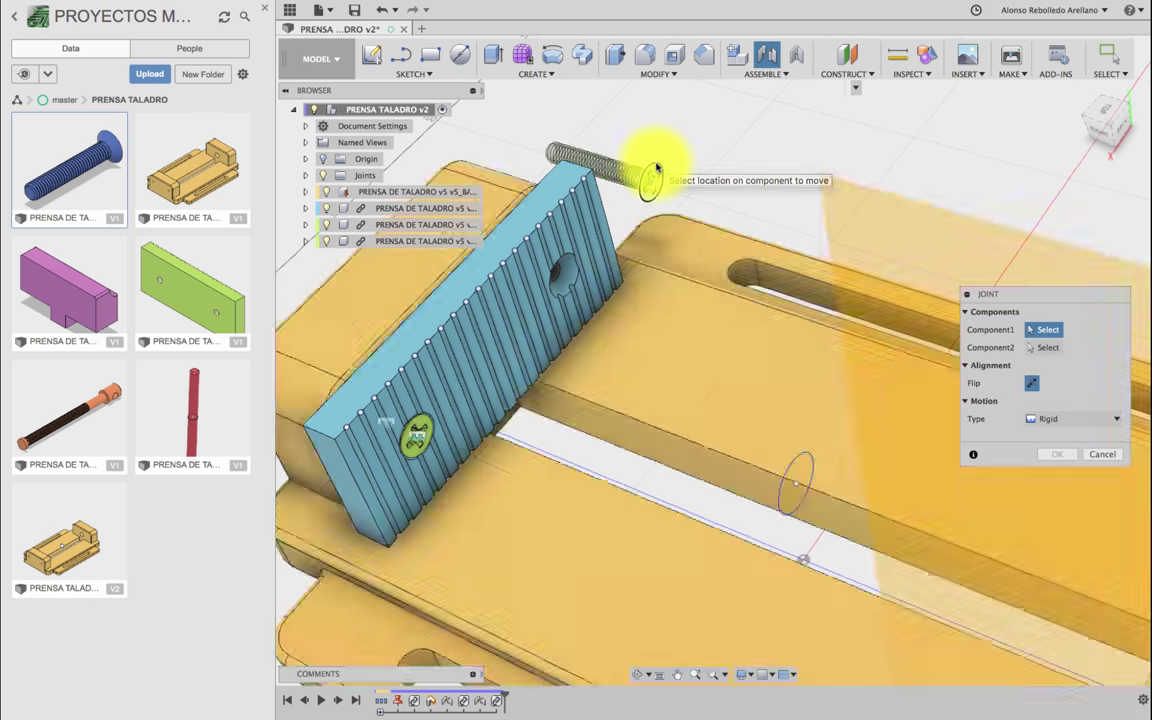
{"action": "left_click", "coordinate": [656, 168]}
{"action": "scroll", "coordinate": [579, 257], "scroll_direction": "up", "scroll_amount": 2}
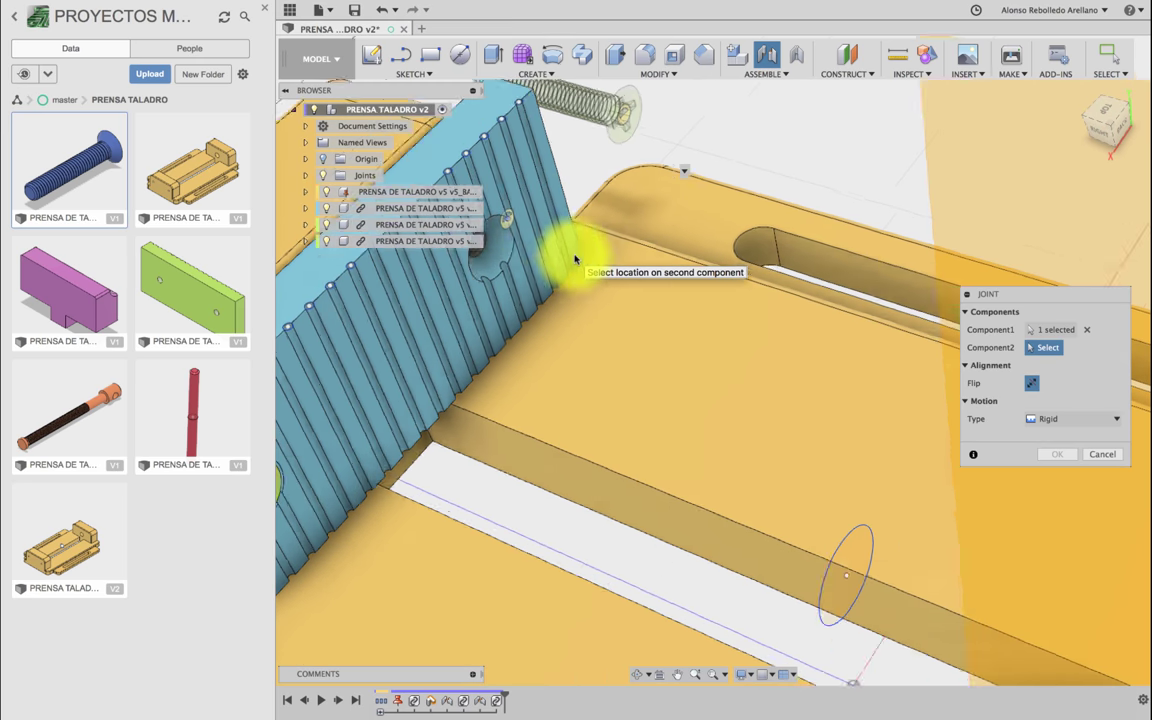
{"action": "scroll", "coordinate": [528, 258], "scroll_direction": "up", "scroll_amount": 2}
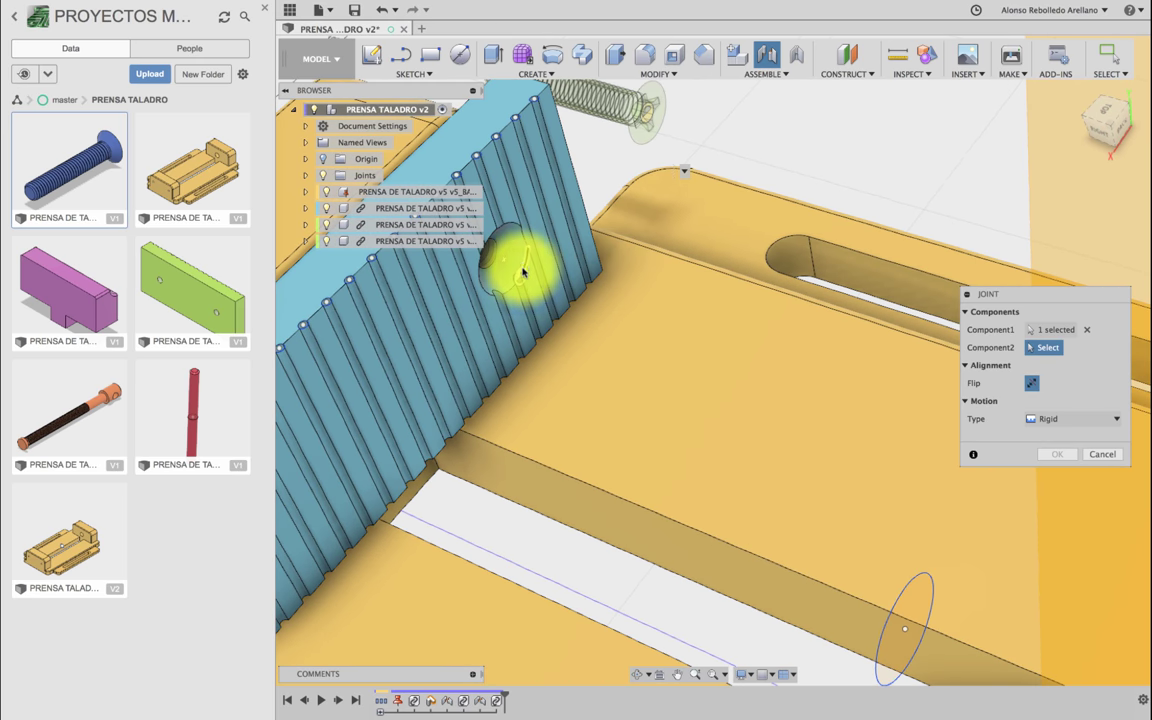
{"action": "left_click", "coordinate": [516, 264]}
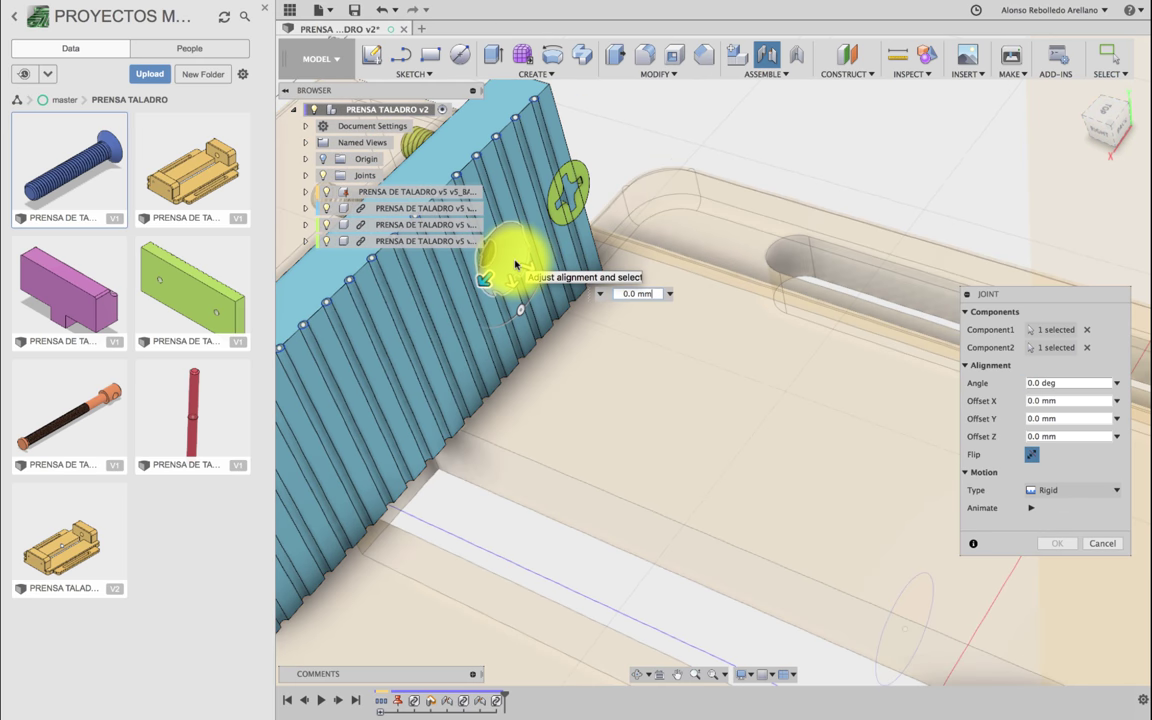
{"action": "left_click", "coordinate": [1057, 543]}
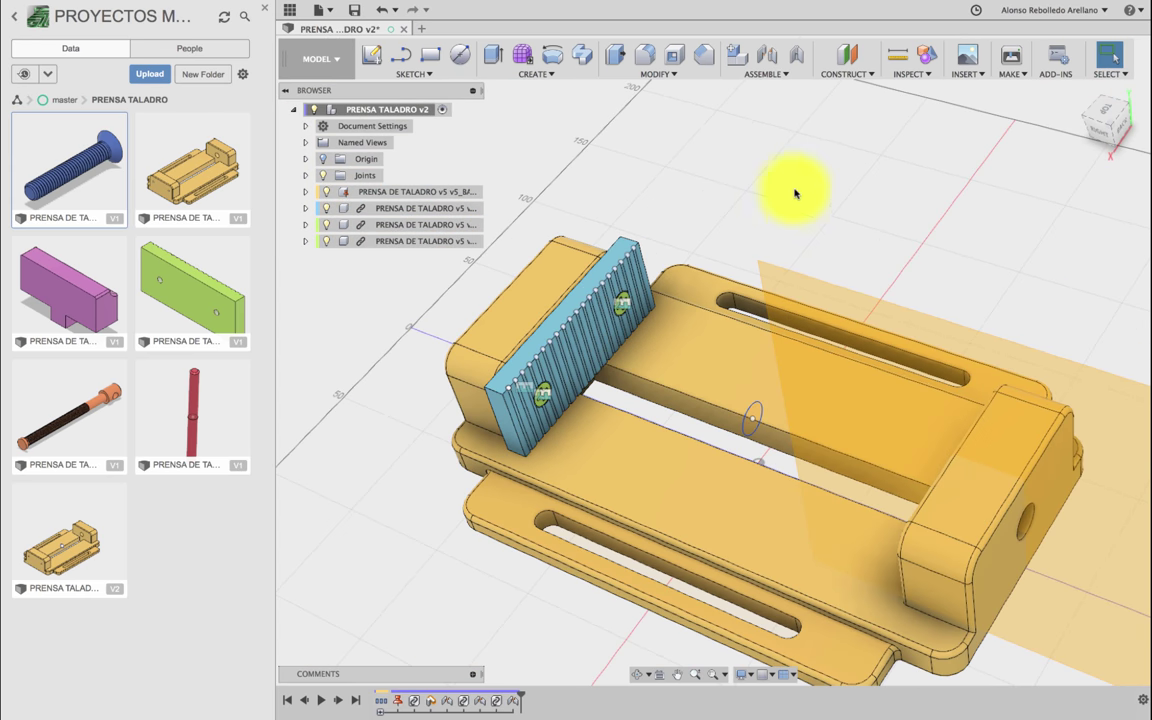
{"action": "scroll", "coordinate": [794, 186], "scroll_direction": "down", "scroll_amount": 3}
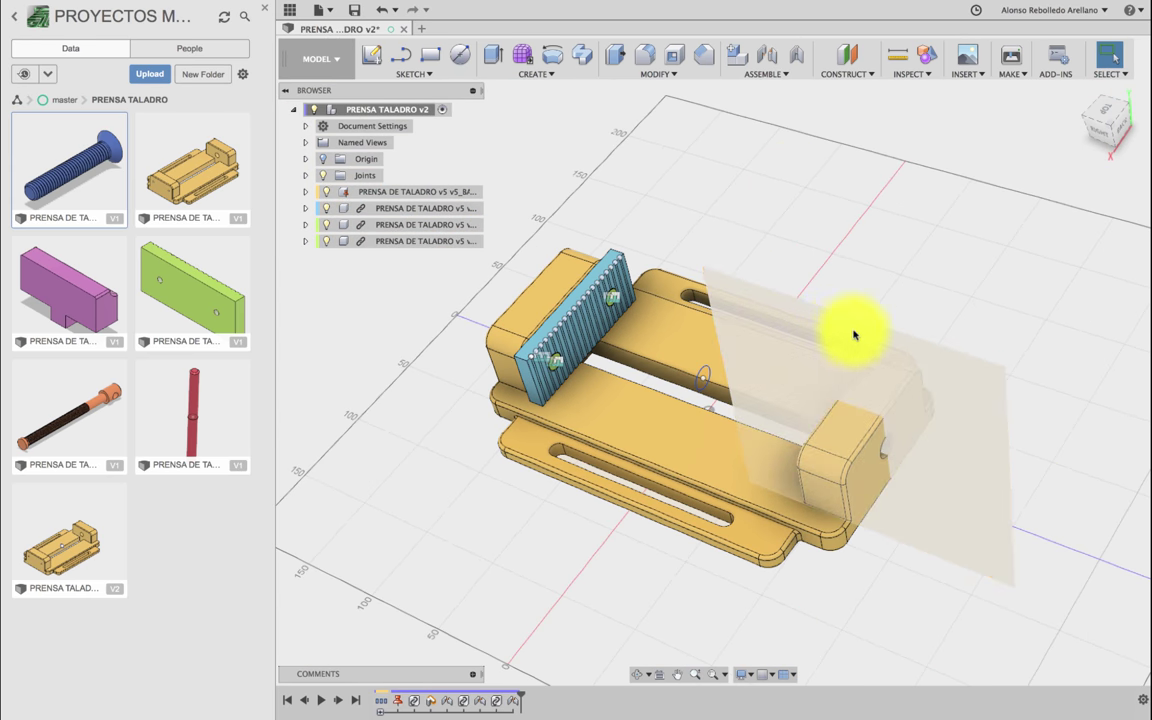
Step: Turn off All Work Features and Joints visibility, then orbit the vise slightly
{"action": "left_click", "coordinate": [751, 678]}
{"action": "mouse_move", "coordinate": [790, 613]}
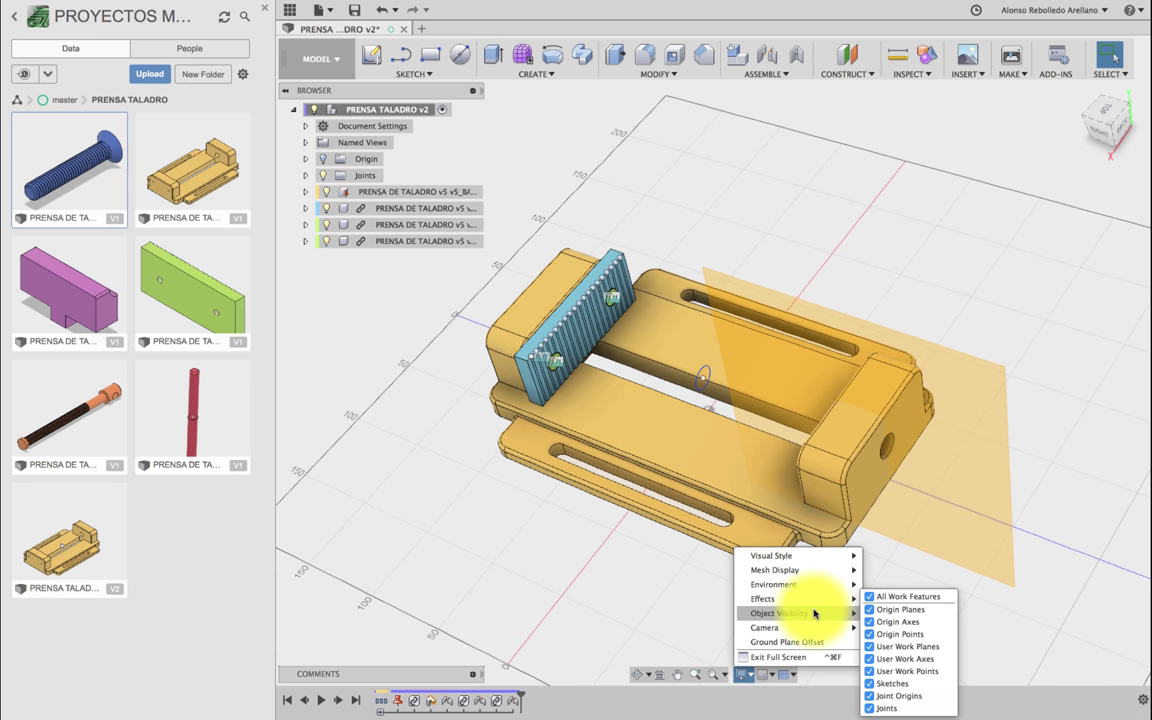
{"action": "left_click", "coordinate": [869, 597]}
{"action": "left_click", "coordinate": [600, 560]}
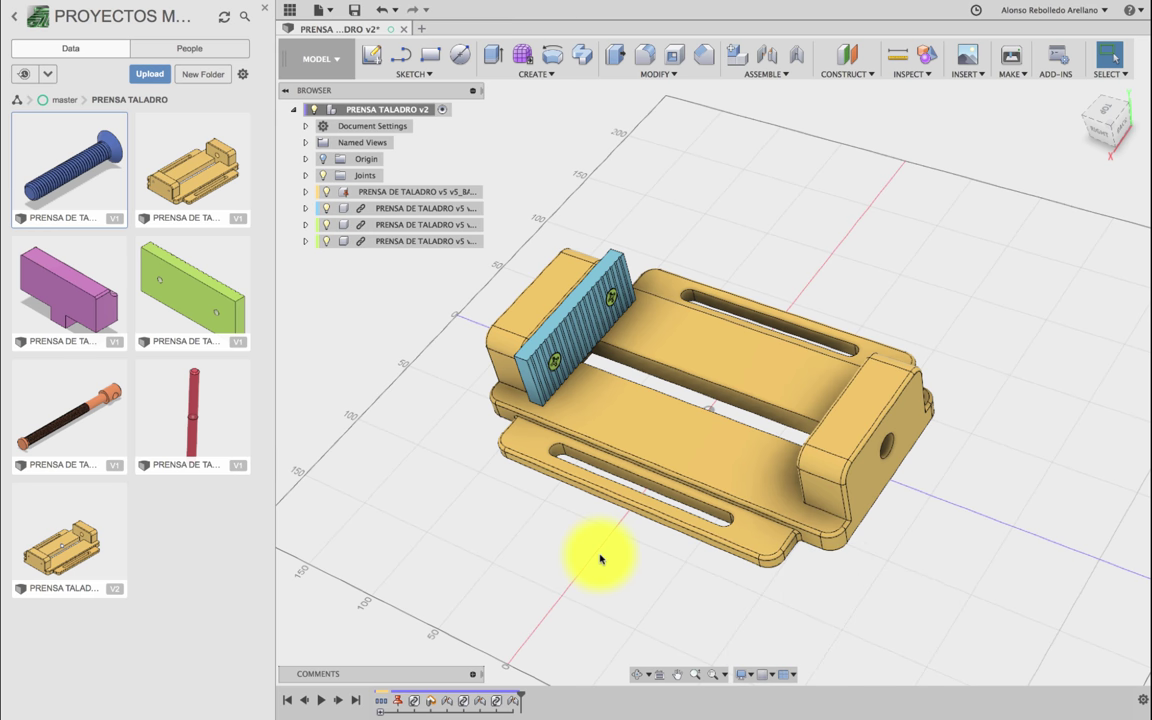
{"action": "middle_click_drag", "start_coordinate": [600, 560], "coordinate": [574, 564], "text": "shift"}
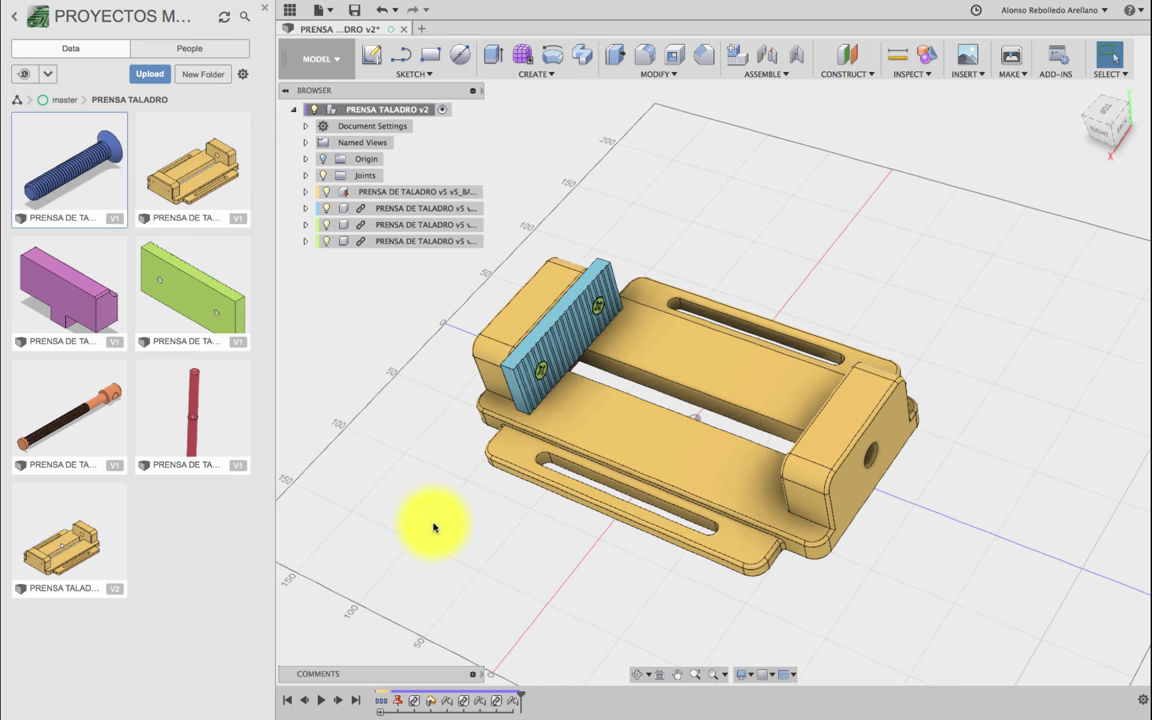
Step: Insert the MORDAZA MOVIL jaw block onto the vise base and orbit to view it
{"action": "right_click", "coordinate": [64, 305]}
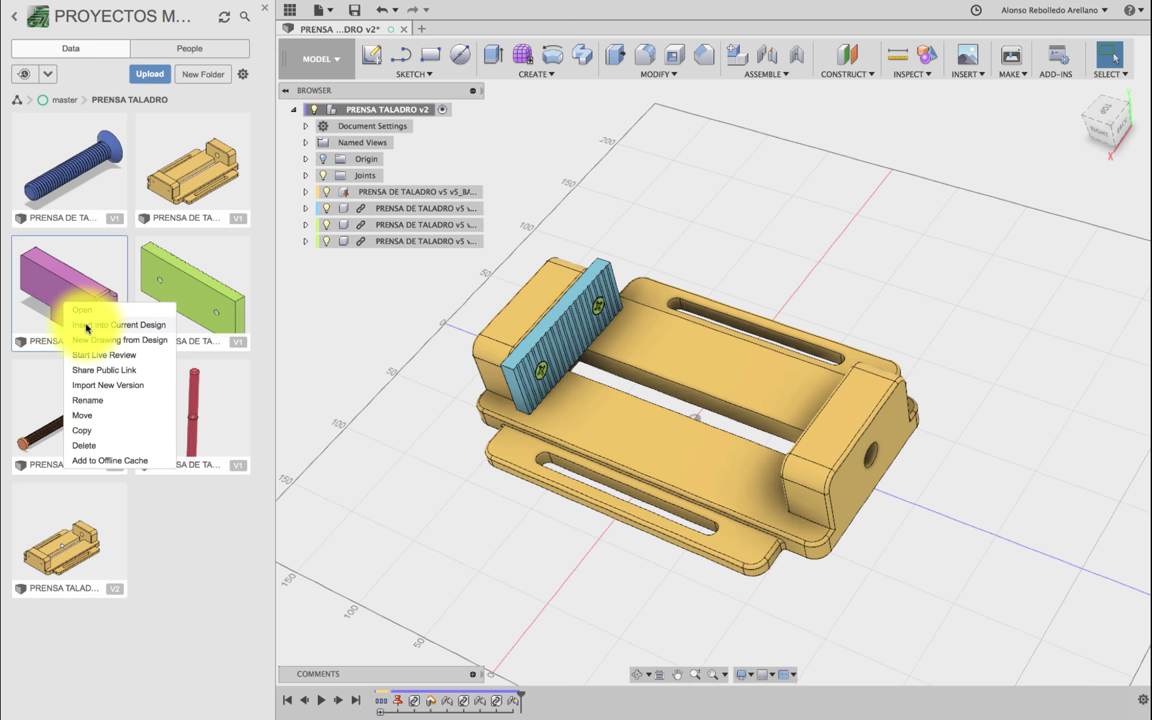
{"action": "left_click", "coordinate": [86, 326]}
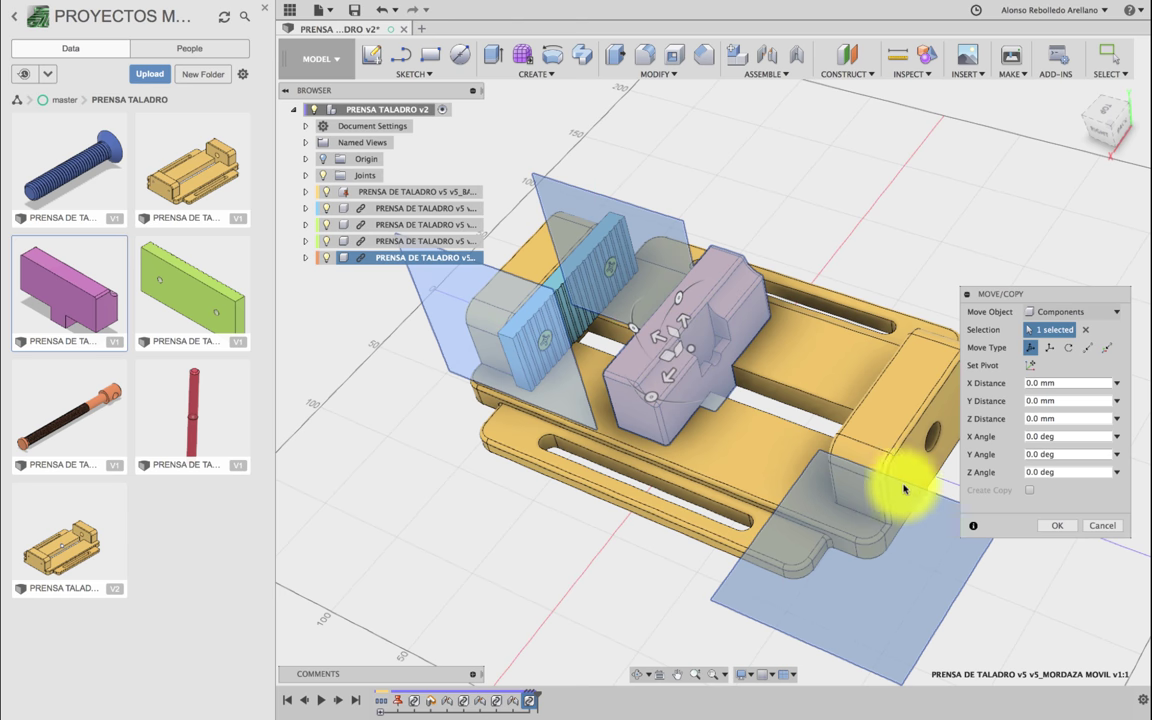
{"action": "left_click", "coordinate": [1045, 525]}
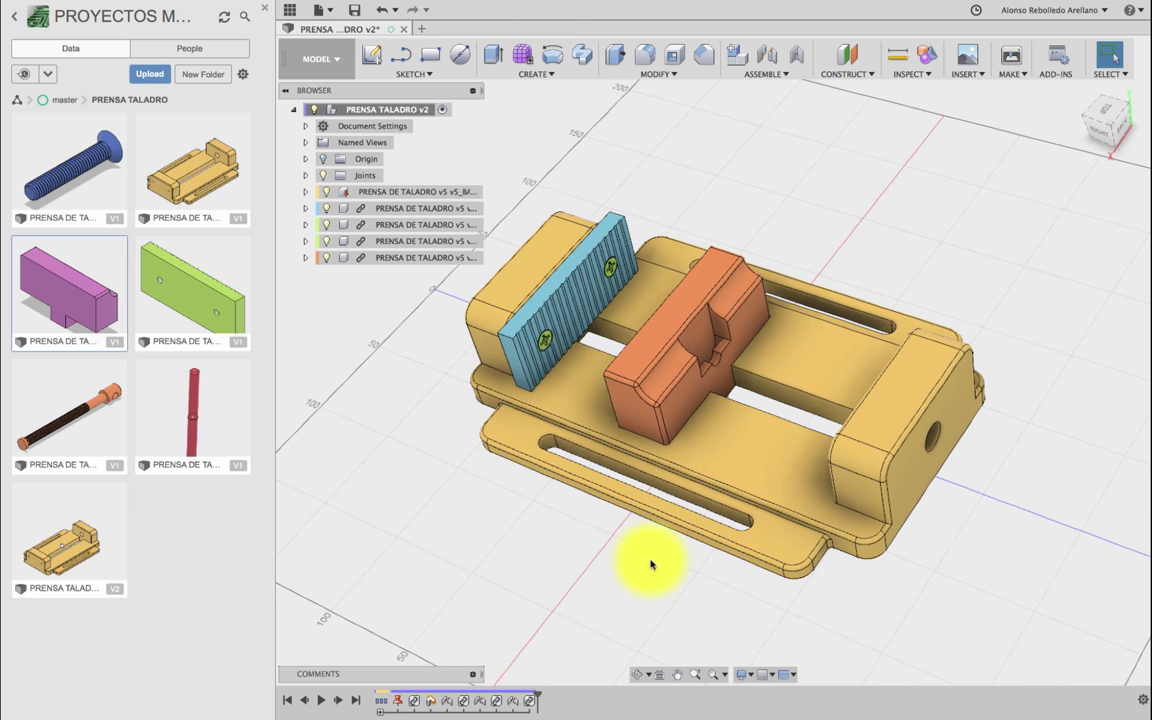
{"action": "left_click", "coordinate": [639, 675]}
{"action": "mouse_move", "coordinate": [643, 411]}
{"action": "left_mouse_down"}
{"action": "mouse_move", "coordinate": [718, 400]}
{"action": "mouse_move", "coordinate": [617, 391]}
{"action": "mouse_move", "coordinate": [555, 352]}
{"action": "mouse_move", "coordinate": [661, 373]}
{"action": "mouse_move", "coordinate": [653, 368]}
{"action": "left_mouse_up"}
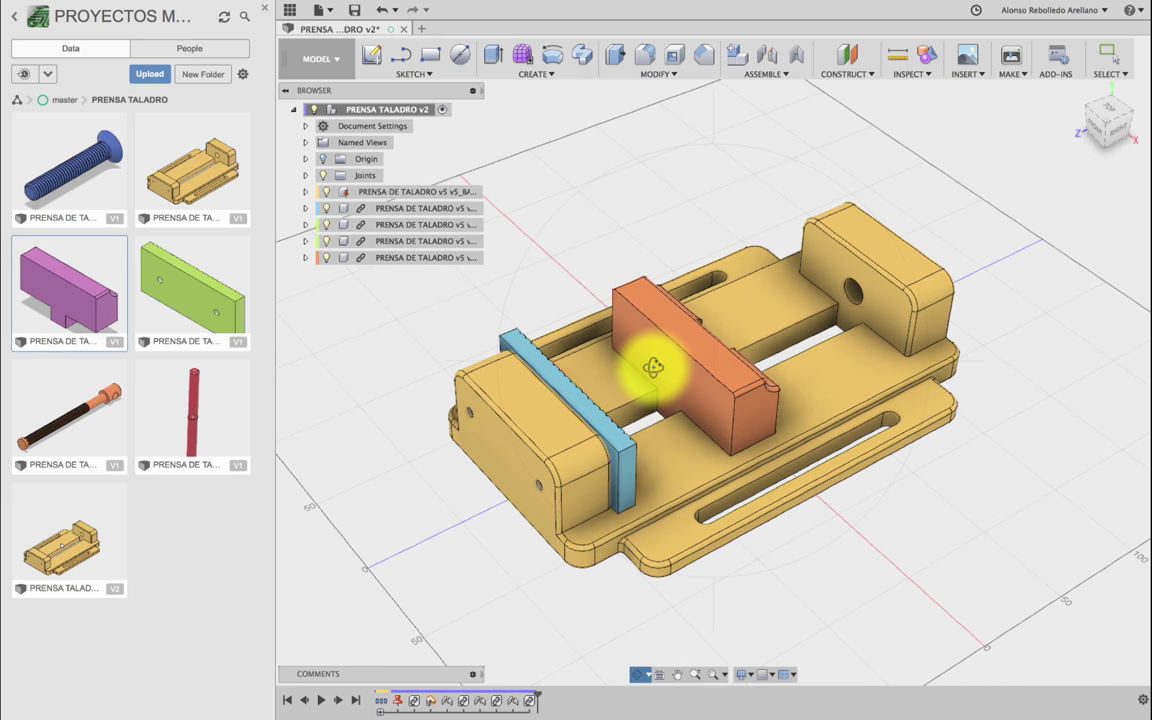
Step: Break the links on the jaw plate and the last component in the browser
{"action": "right_click", "coordinate": [366, 210]}
{"action": "left_click", "coordinate": [390, 442]}
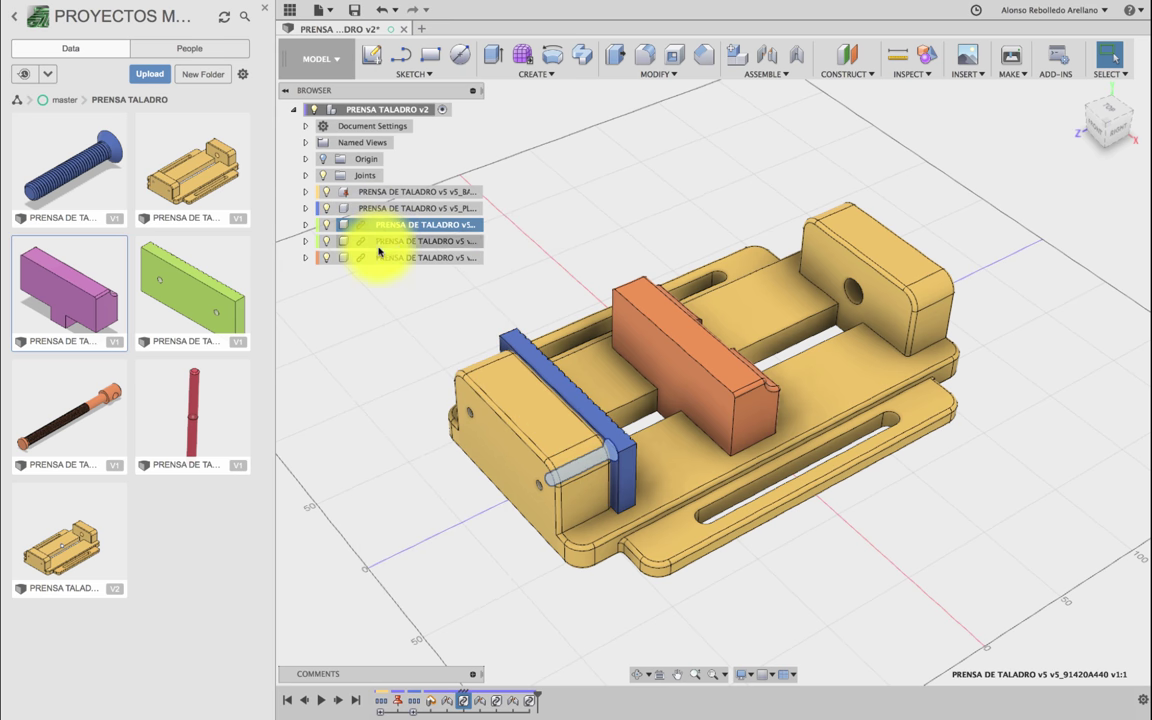
{"action": "left_click", "coordinate": [380, 258], "text": "shift"}
{"action": "right_click", "coordinate": [380, 258]}
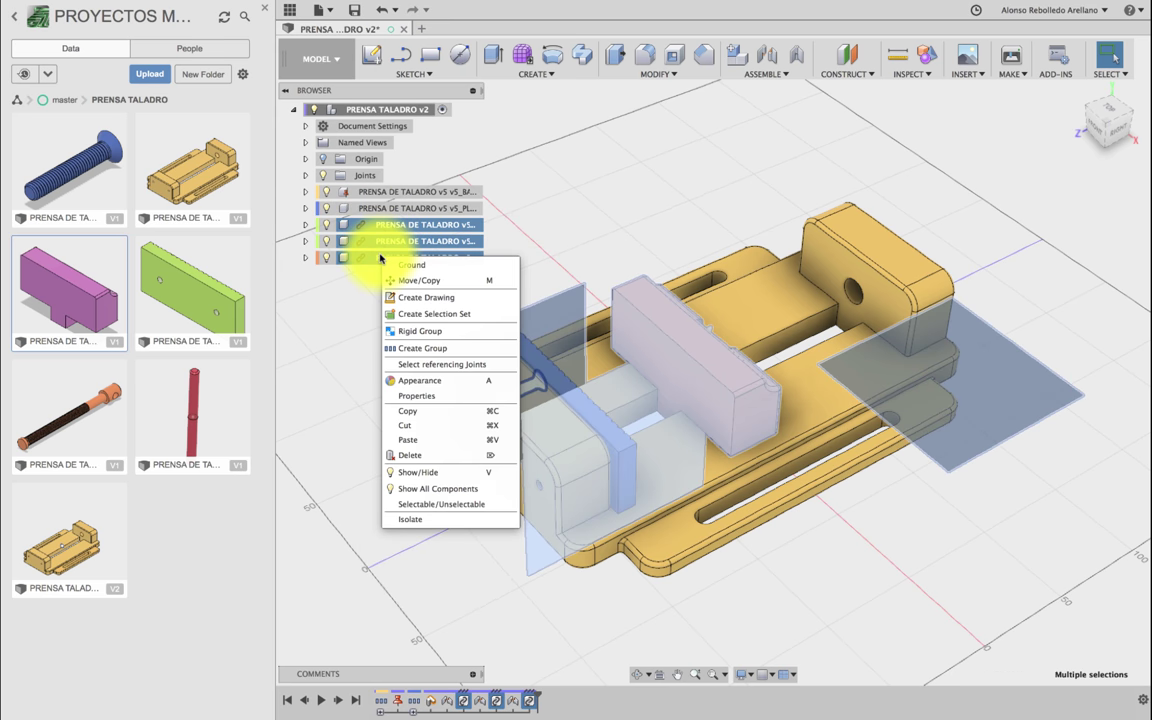
{"action": "left_click", "coordinate": [352, 303]}
{"action": "left_click", "coordinate": [378, 260]}
{"action": "right_click", "coordinate": [378, 260]}
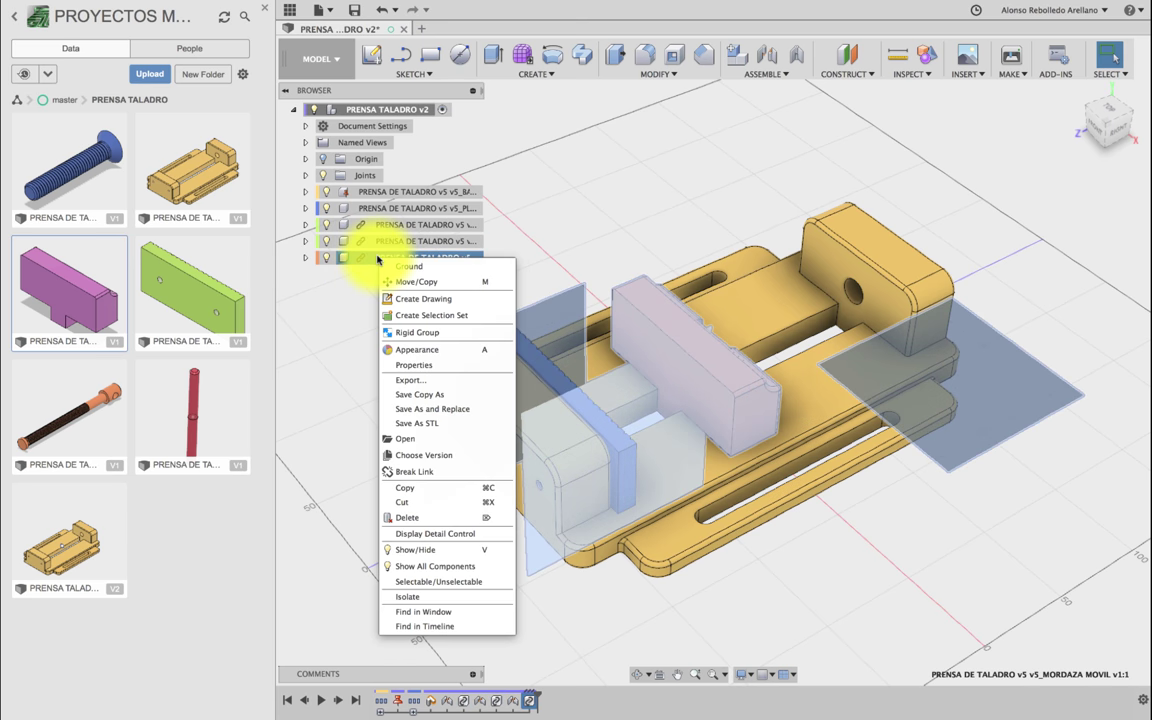
{"action": "left_click", "coordinate": [391, 471]}
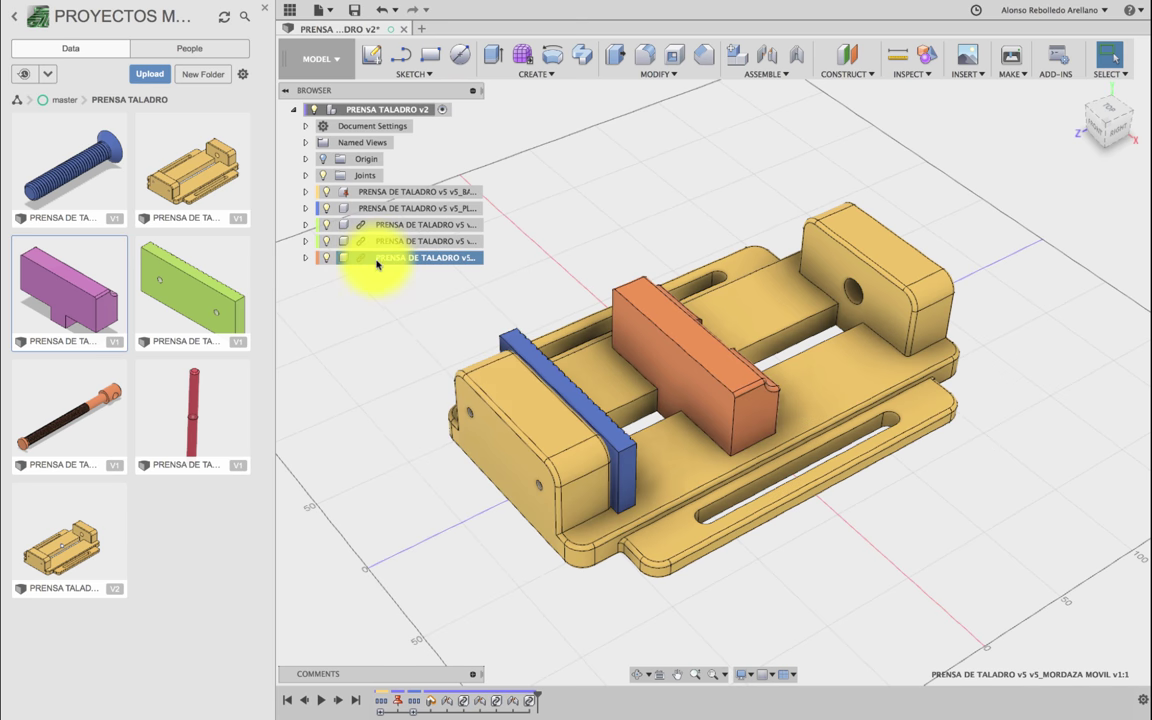
Step: Break the links on the two remaining components, then select MORDAZA MOVIL
{"action": "left_click", "coordinate": [381, 241]}
{"action": "right_click", "coordinate": [387, 243]}
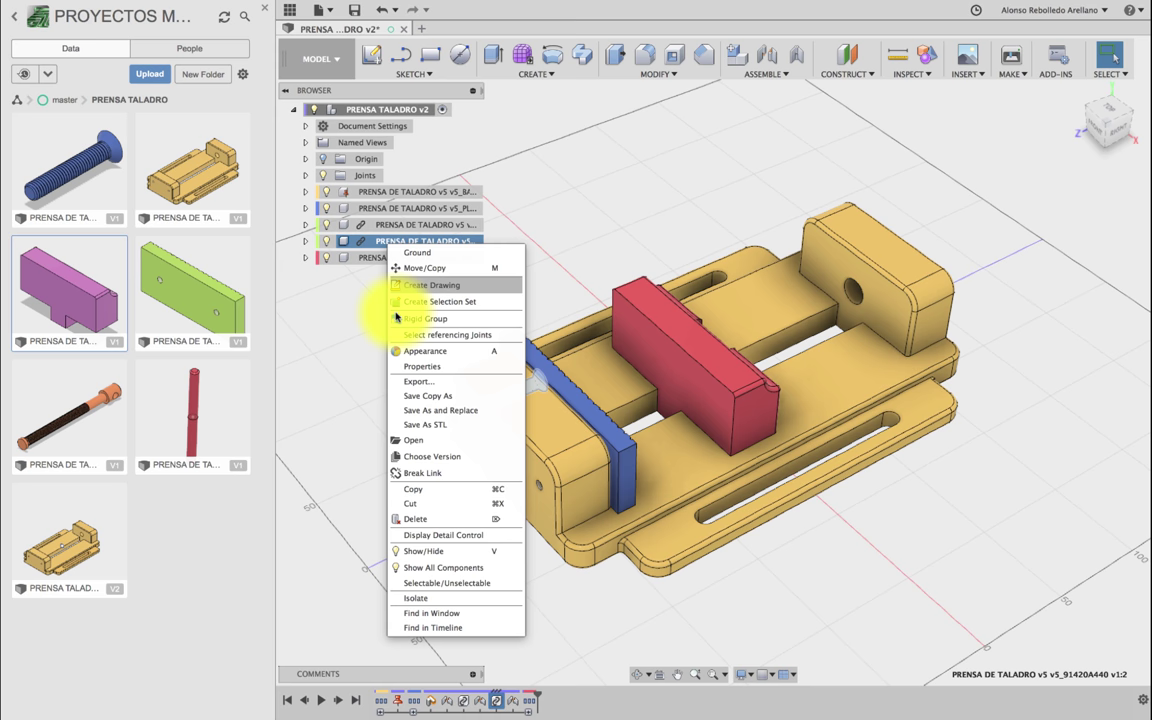
{"action": "left_click", "coordinate": [424, 474]}
{"action": "left_click", "coordinate": [400, 225]}
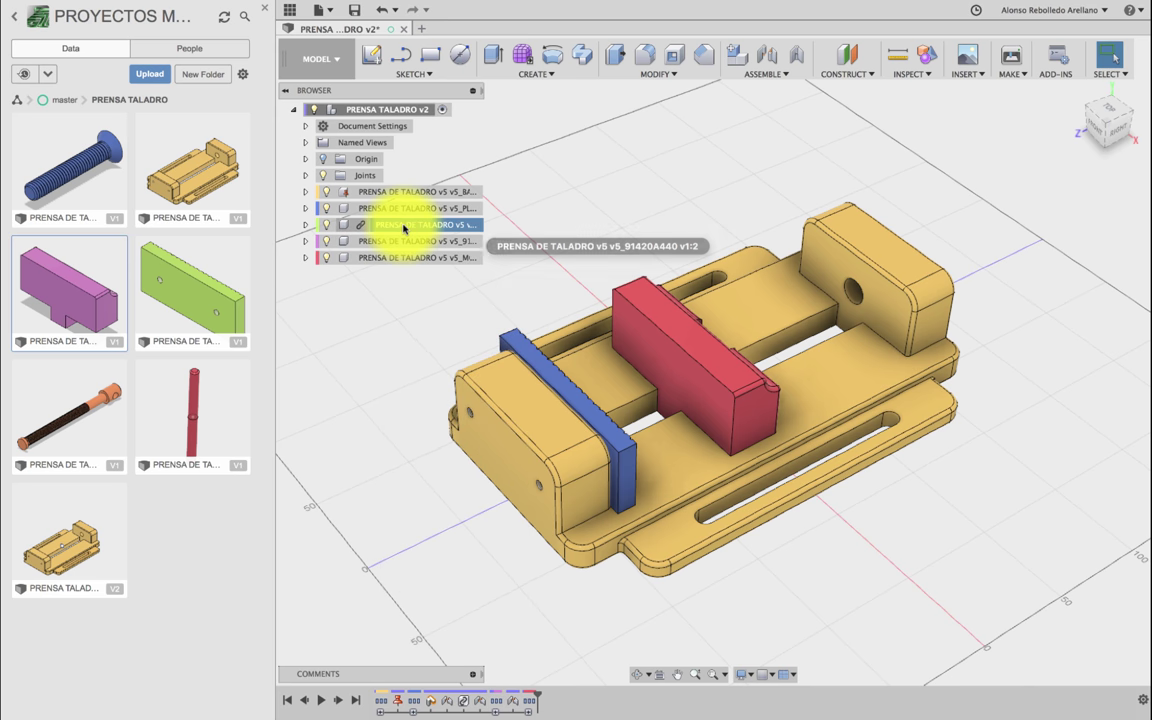
{"action": "right_click", "coordinate": [405, 228]}
{"action": "left_click", "coordinate": [438, 457]}
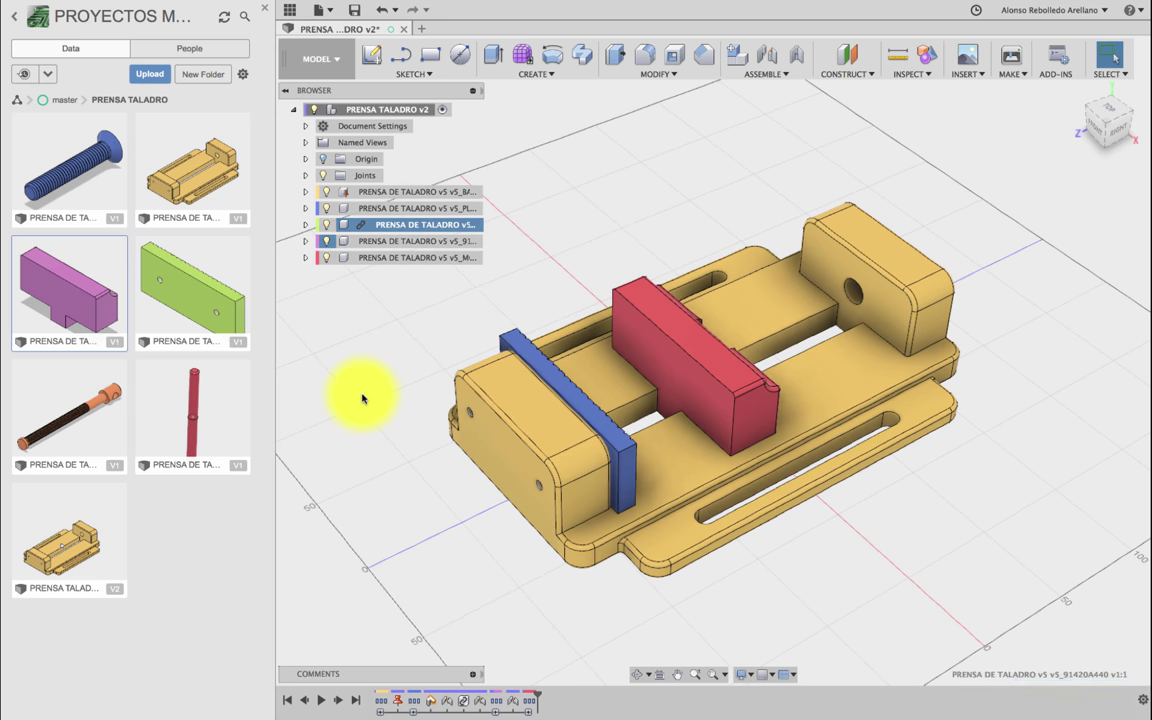
{"action": "left_click", "coordinate": [674, 360]}
{"action": "left_click", "coordinate": [452, 259]}
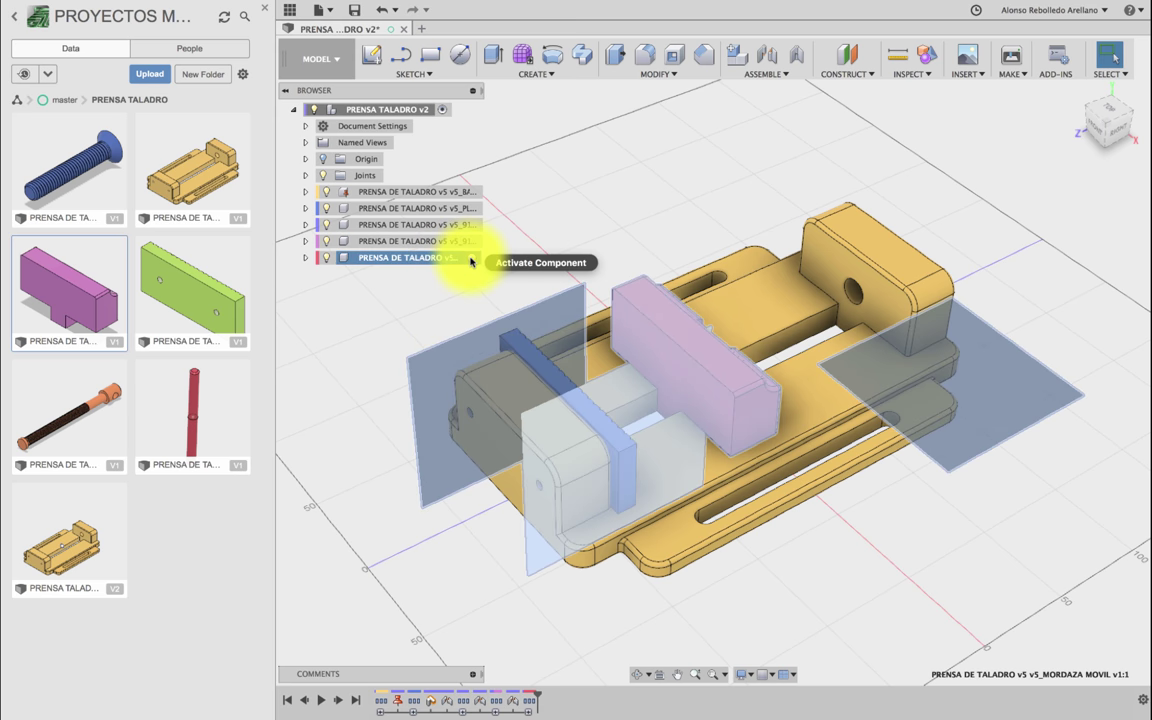
Step: Activate MORDAZA MOVIL and start a sketch on the red jaw's face
{"action": "left_click", "coordinate": [470, 260]}
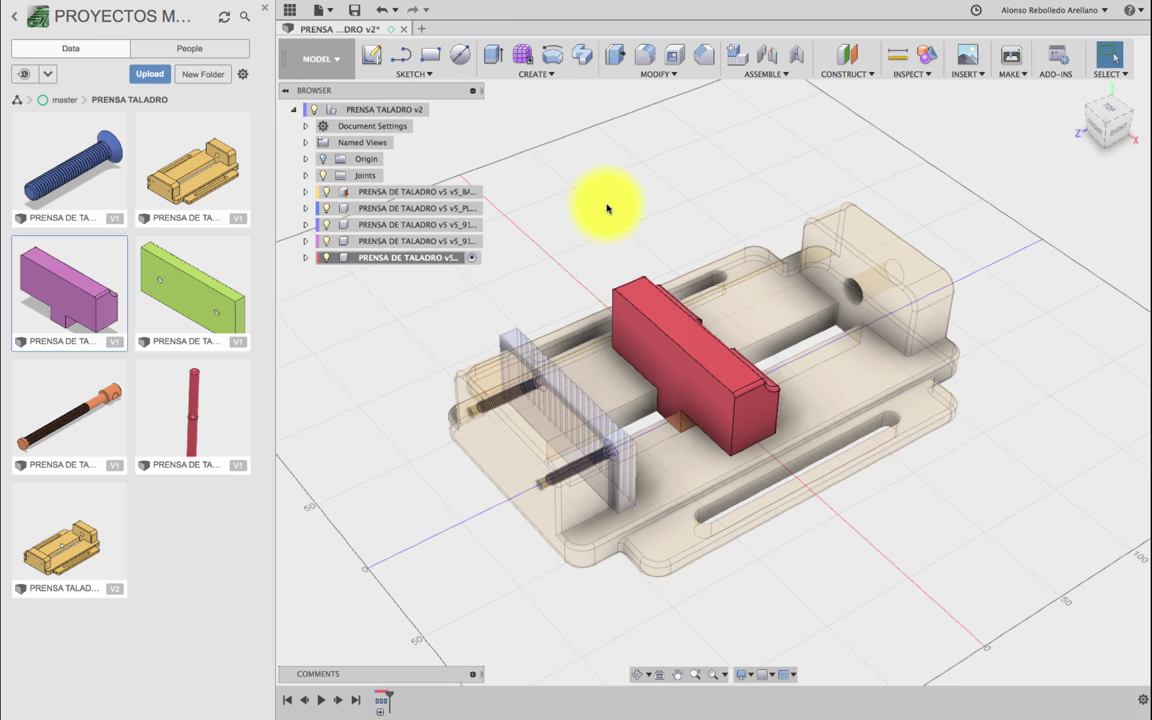
{"action": "left_click", "coordinate": [372, 55]}
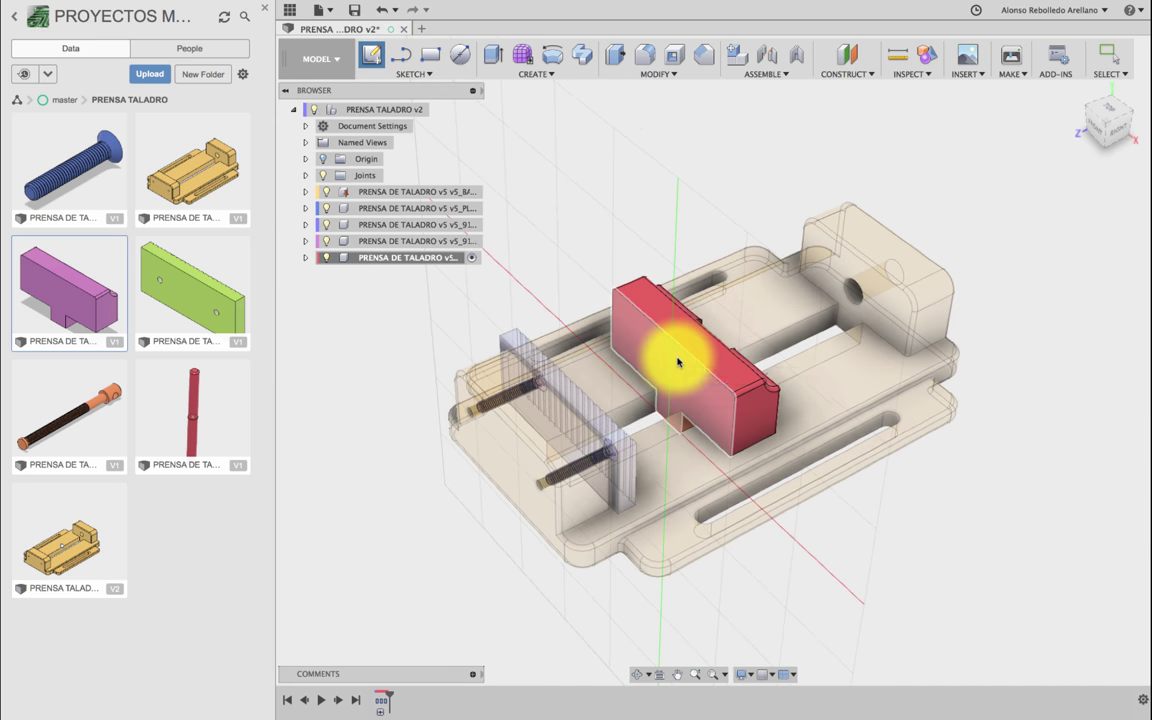
{"action": "left_click", "coordinate": [678, 362]}
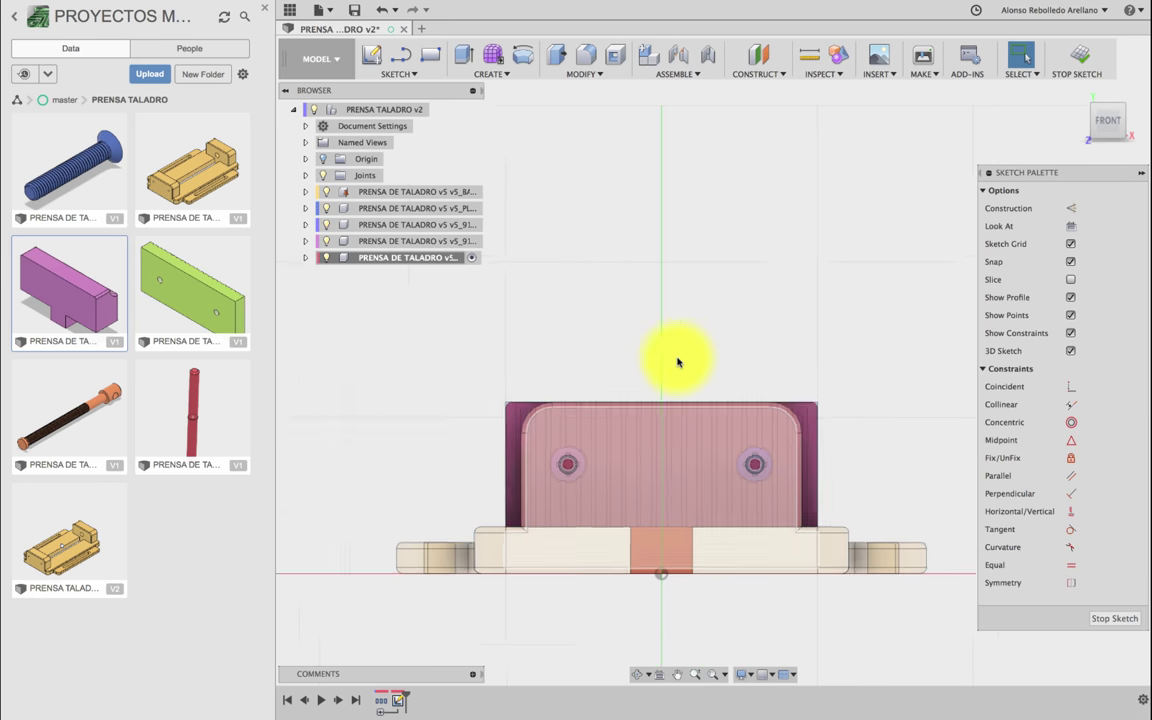
{"action": "scroll", "coordinate": [665, 400], "scroll_direction": "up", "scroll_amount": 2}
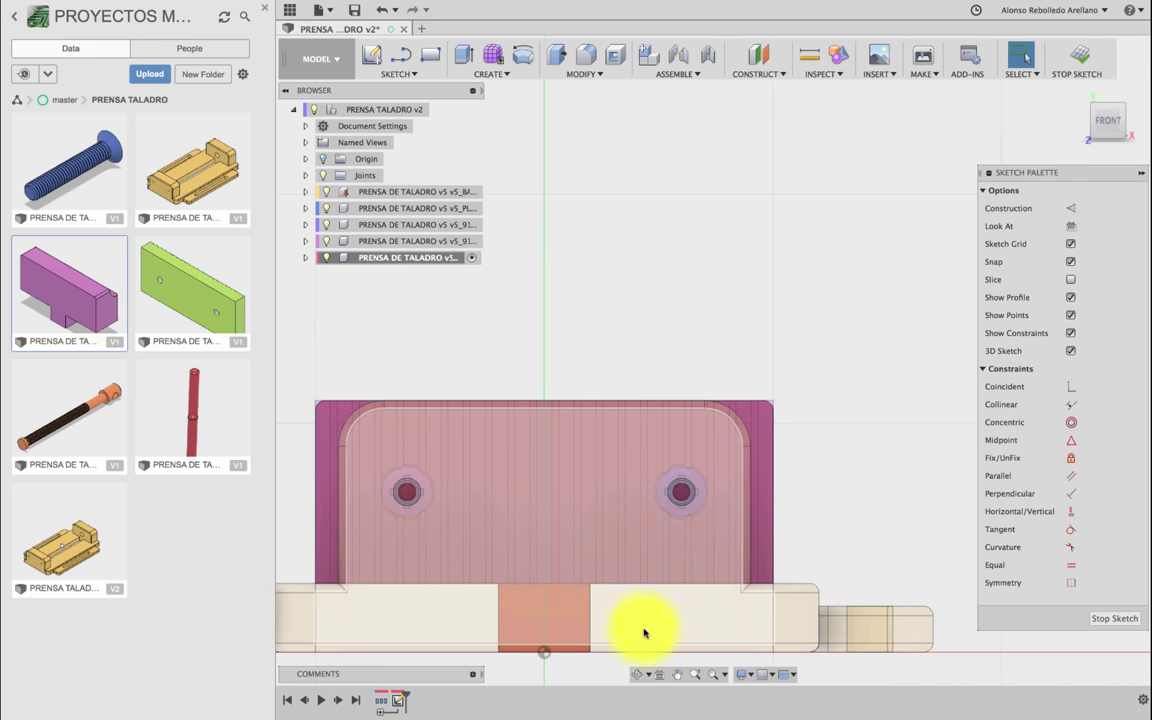
{"action": "left_click", "coordinate": [636, 657]}
{"action": "mouse_move", "coordinate": [679, 483]}
{"action": "left_mouse_down"}
{"action": "mouse_move", "coordinate": [630, 522]}
{"action": "mouse_move", "coordinate": [599, 494]}
{"action": "left_mouse_up"}
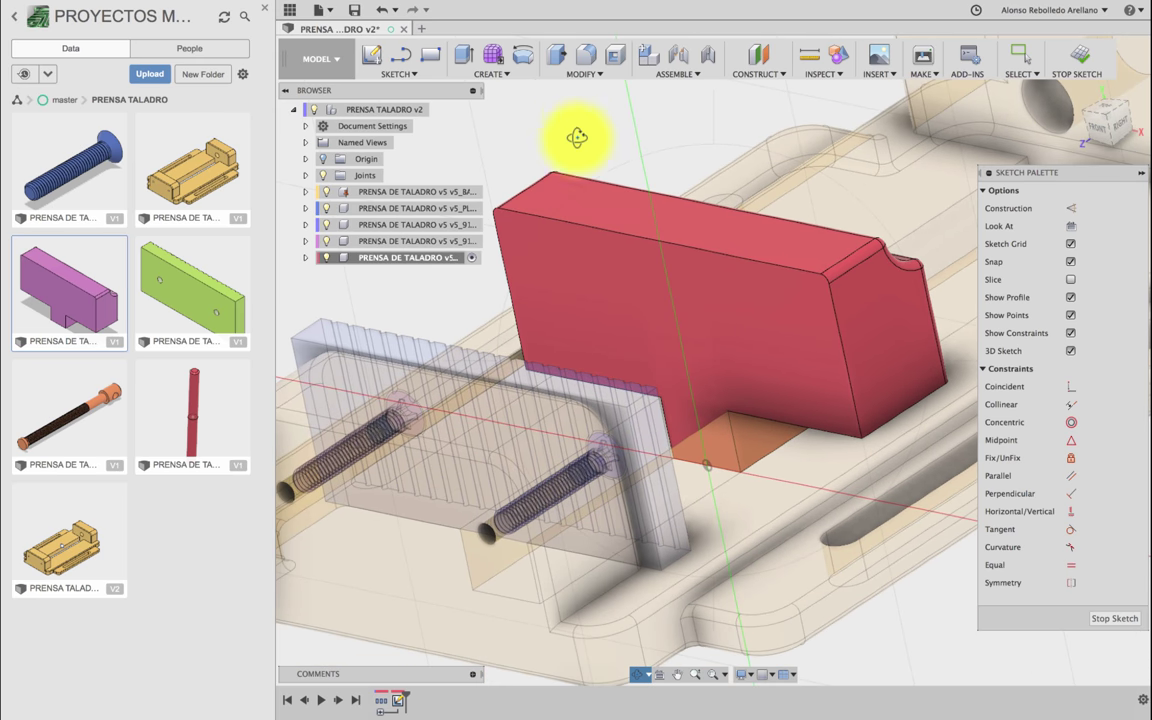
Step: Project the red jaw's end face and the screw-end circle into the sketch
{"action": "key", "text": "p"}
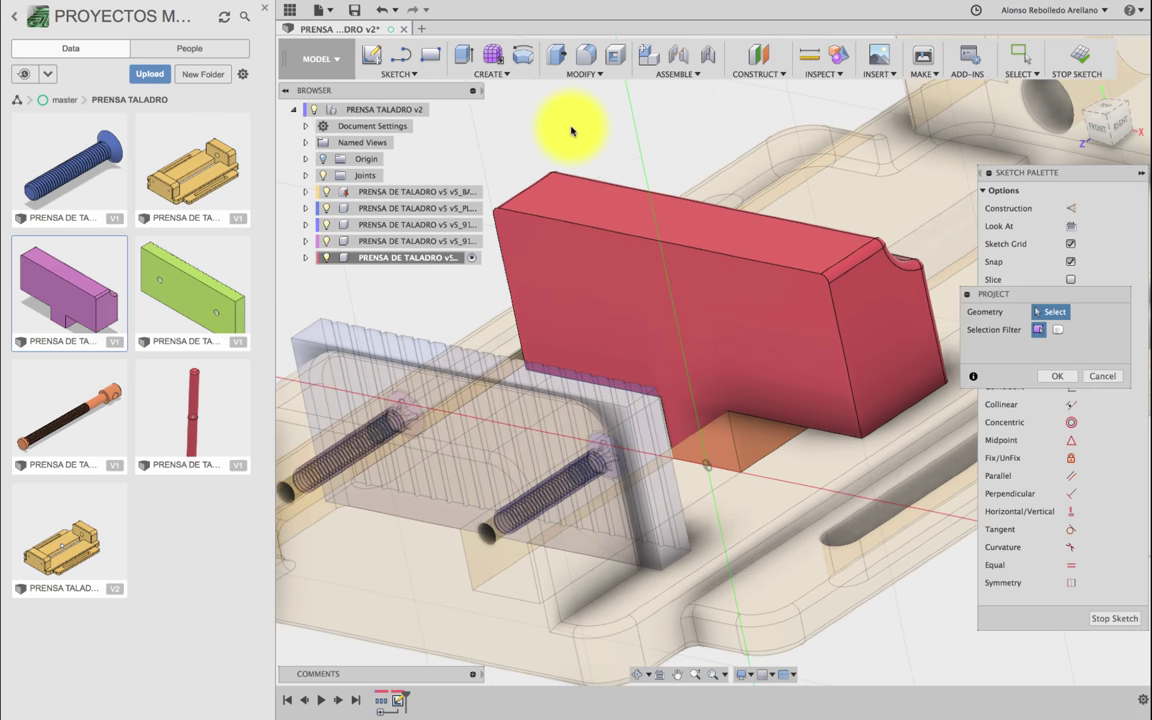
{"action": "left_click", "coordinate": [915, 350]}
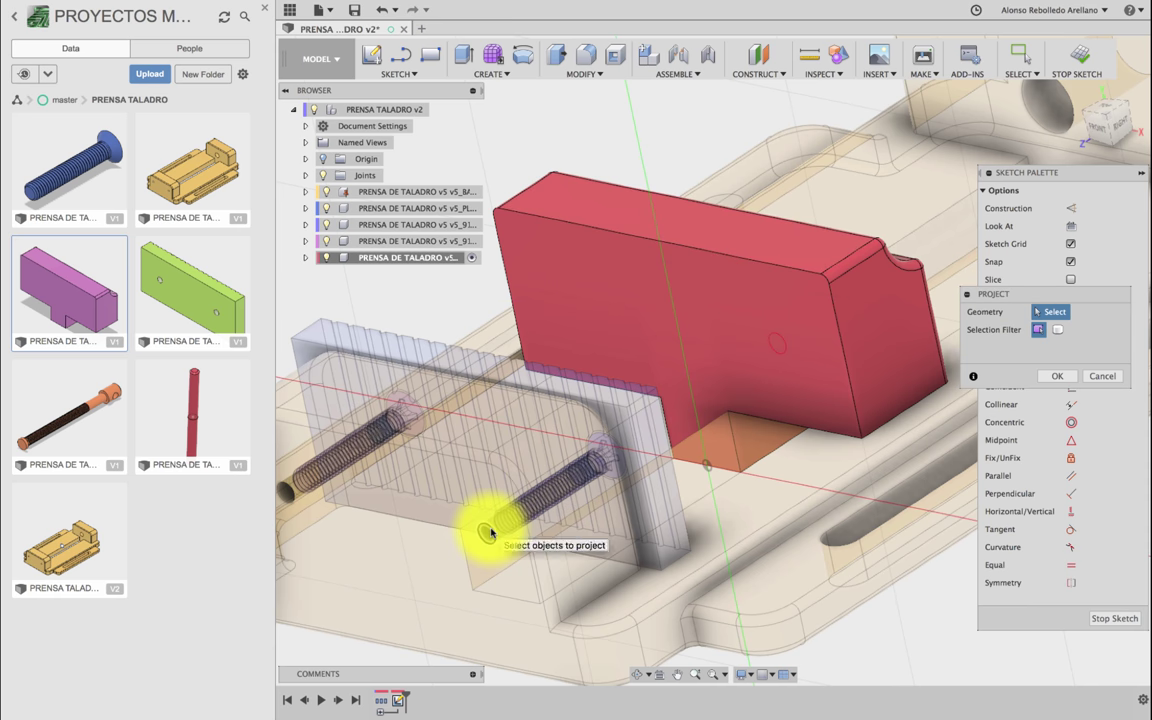
{"action": "left_click", "coordinate": [491, 533]}
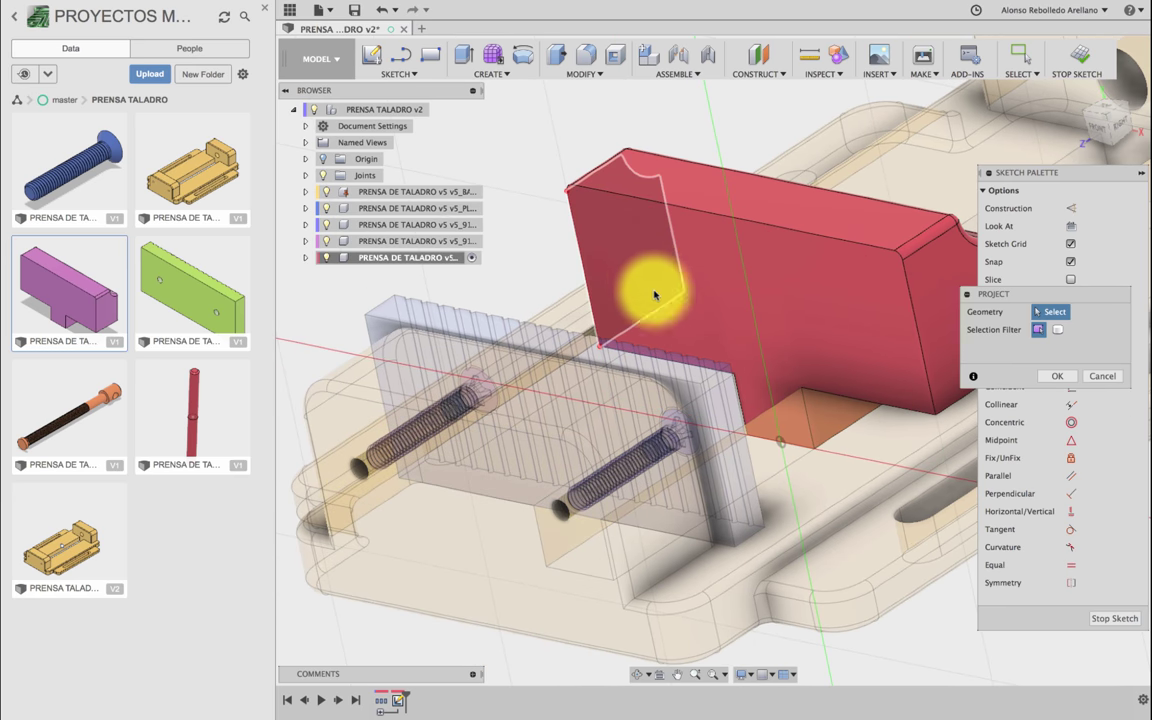
Step: Turn on work plane visibility in the viewport display settings
{"action": "left_click", "coordinate": [748, 680]}
{"action": "mouse_move", "coordinate": [790, 598]}
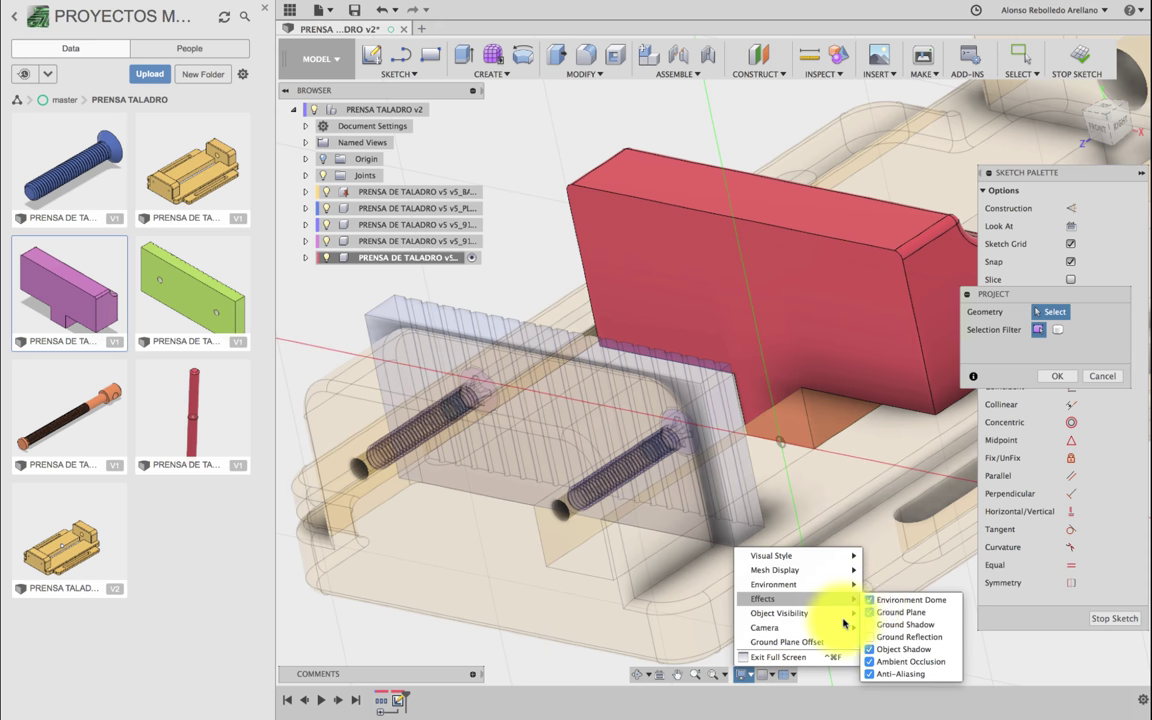
{"action": "left_click", "coordinate": [868, 598]}
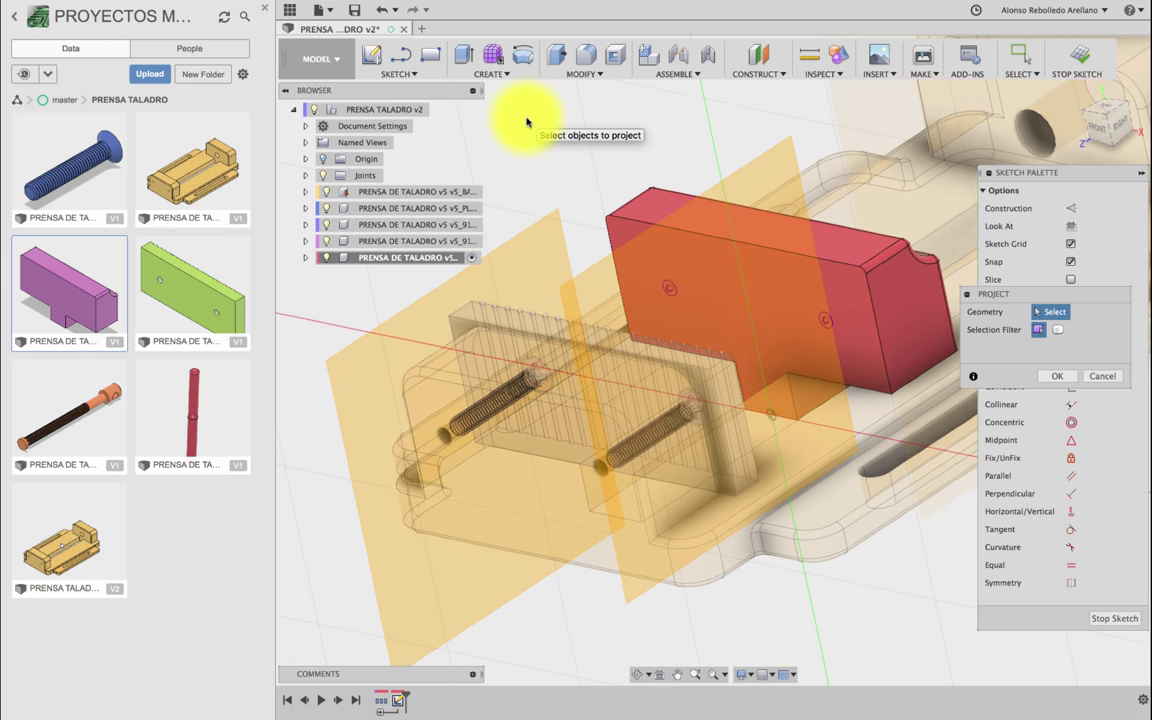
{"action": "left_click", "coordinate": [636, 676]}
{"action": "mouse_move", "coordinate": [630, 437]}
{"action": "left_mouse_down"}
{"action": "mouse_move", "coordinate": [622, 458]}
{"action": "mouse_move", "coordinate": [645, 452]}
{"action": "left_mouse_up"}
Step: Extrude both projected screw circles 40 mm into the red jaw as a cut
{"action": "key", "text": "e"}
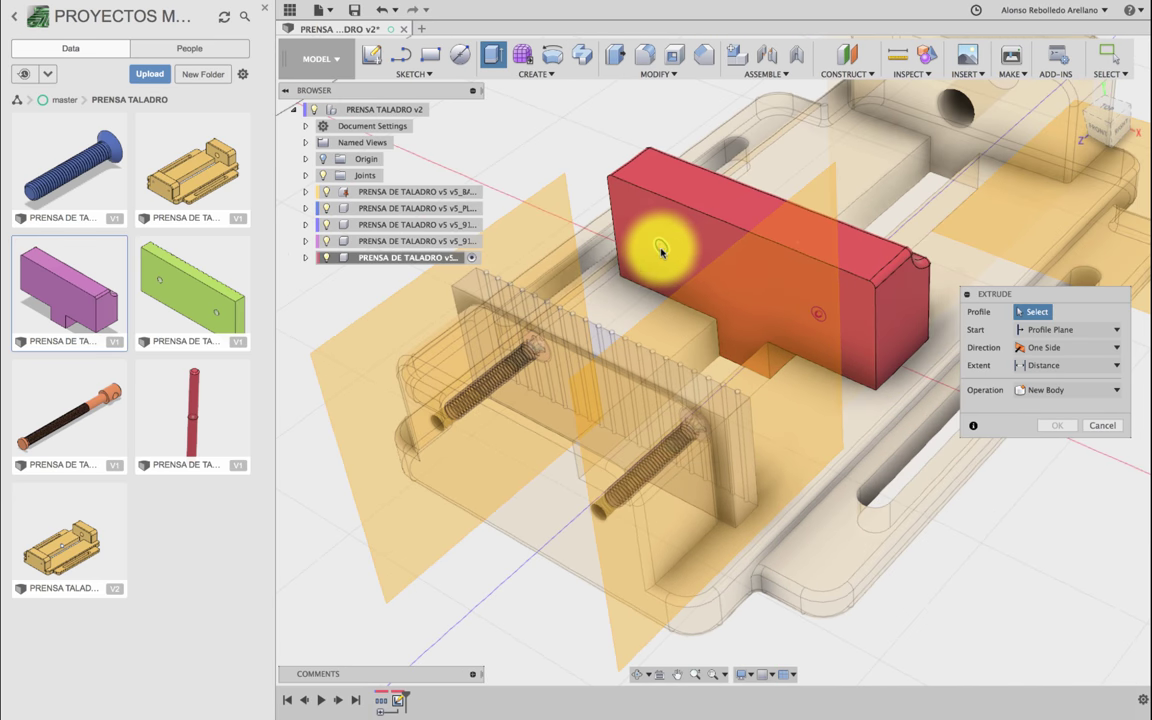
{"action": "left_click", "coordinate": [661, 250]}
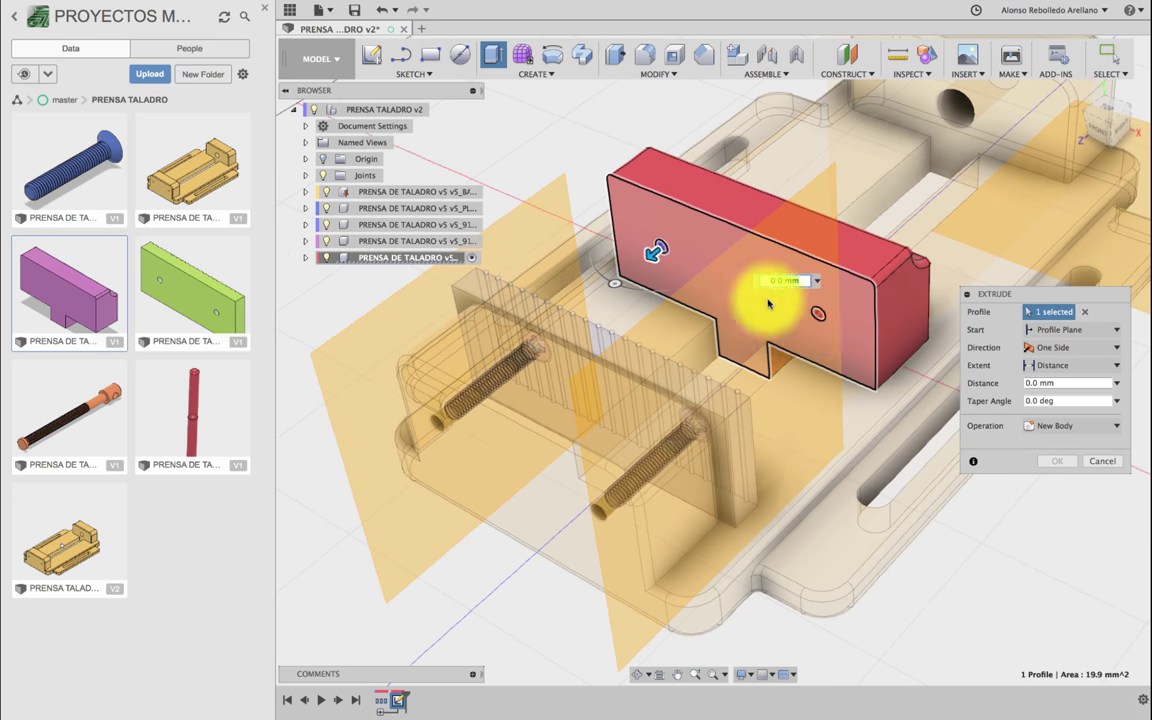
{"action": "left_click", "coordinate": [818, 319]}
{"action": "left_click_drag", "start_coordinate": [813, 320], "coordinate": [904, 233]}
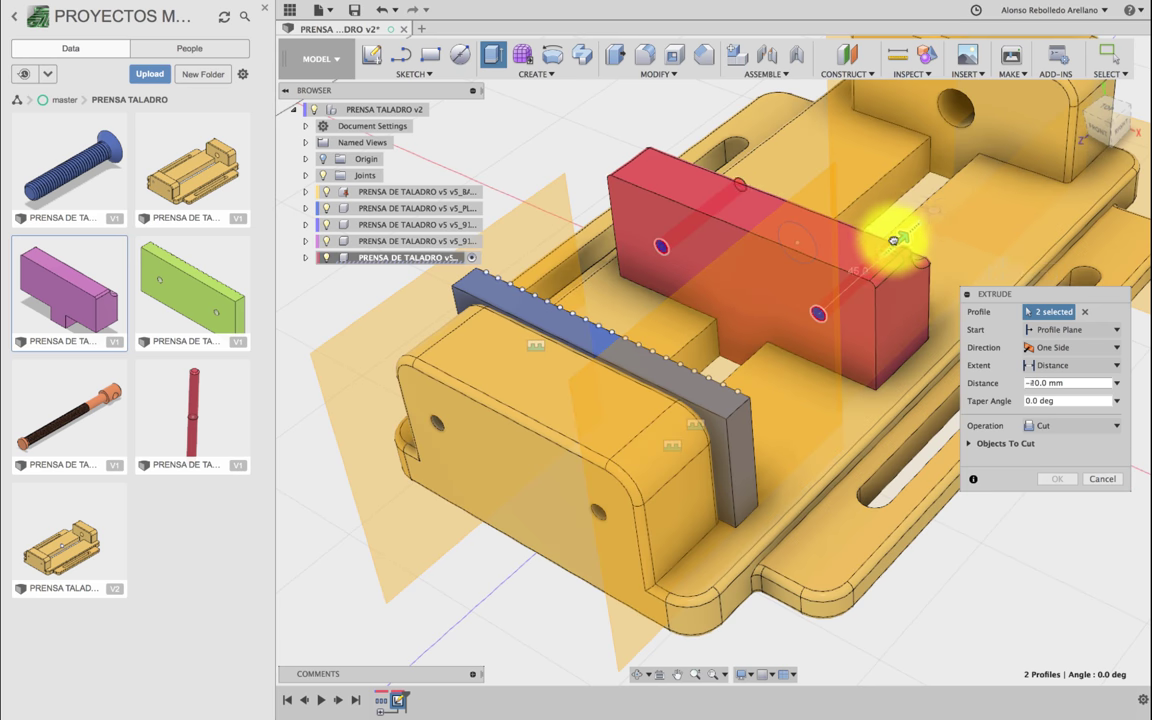
{"action": "left_click", "coordinate": [1064, 483]}
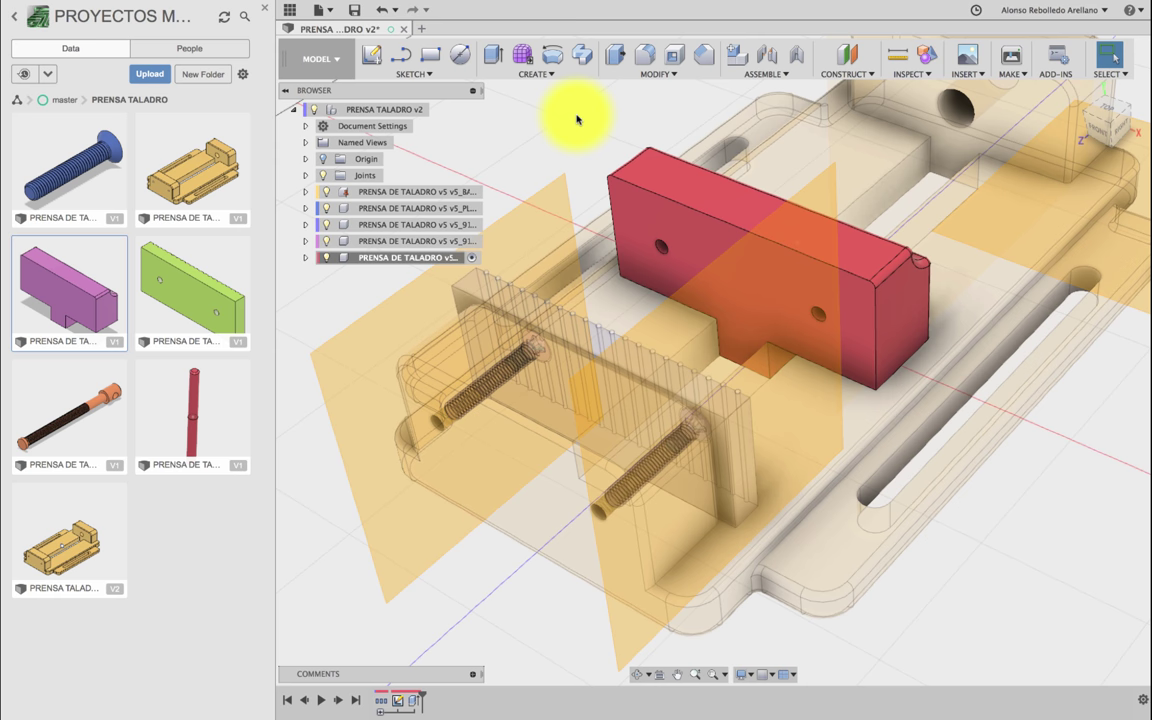
Step: Thread the left and right holes of the red jaw, the first as ISO Metric M5x0.8
{"action": "left_click", "coordinate": [674, 76]}
{"action": "mouse_move", "coordinate": [536, 74]}
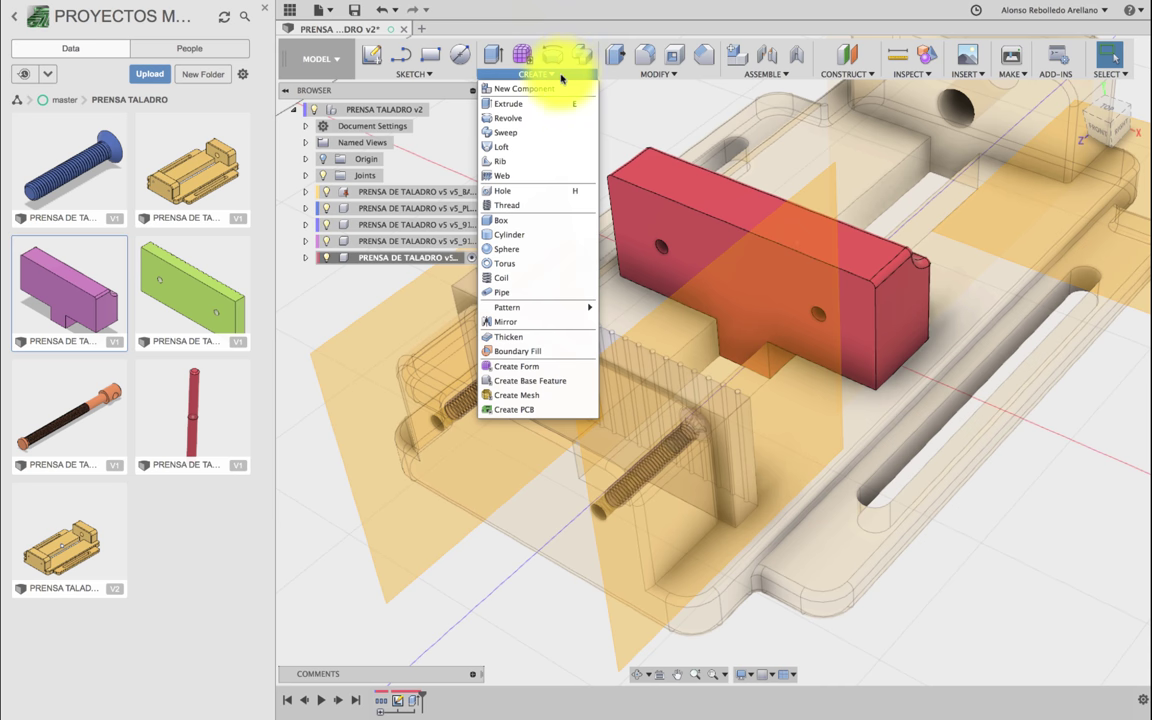
{"action": "left_click", "coordinate": [512, 206]}
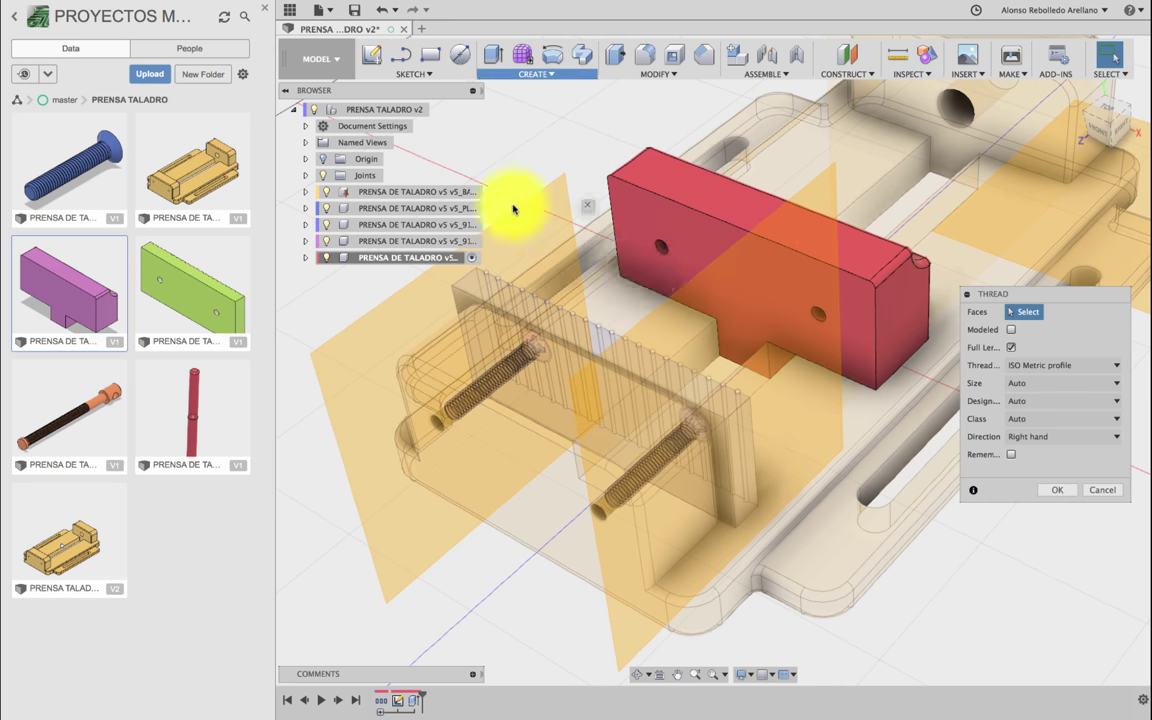
{"action": "left_click", "coordinate": [662, 252]}
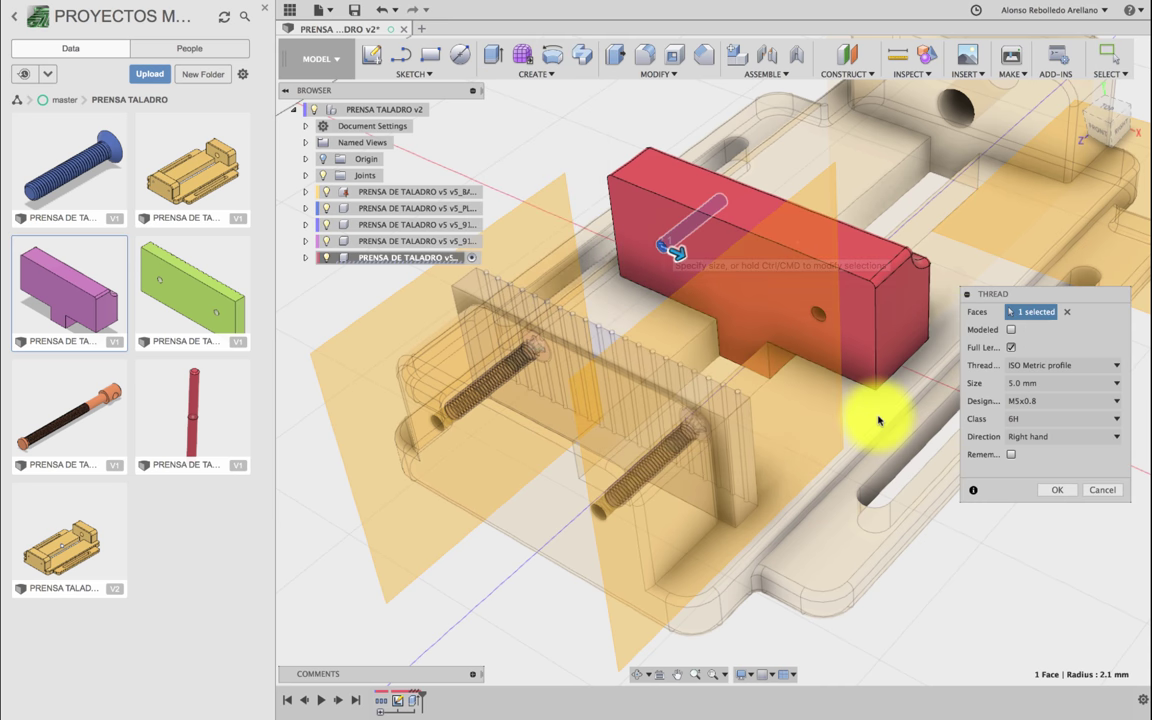
{"action": "left_click", "coordinate": [1053, 491]}
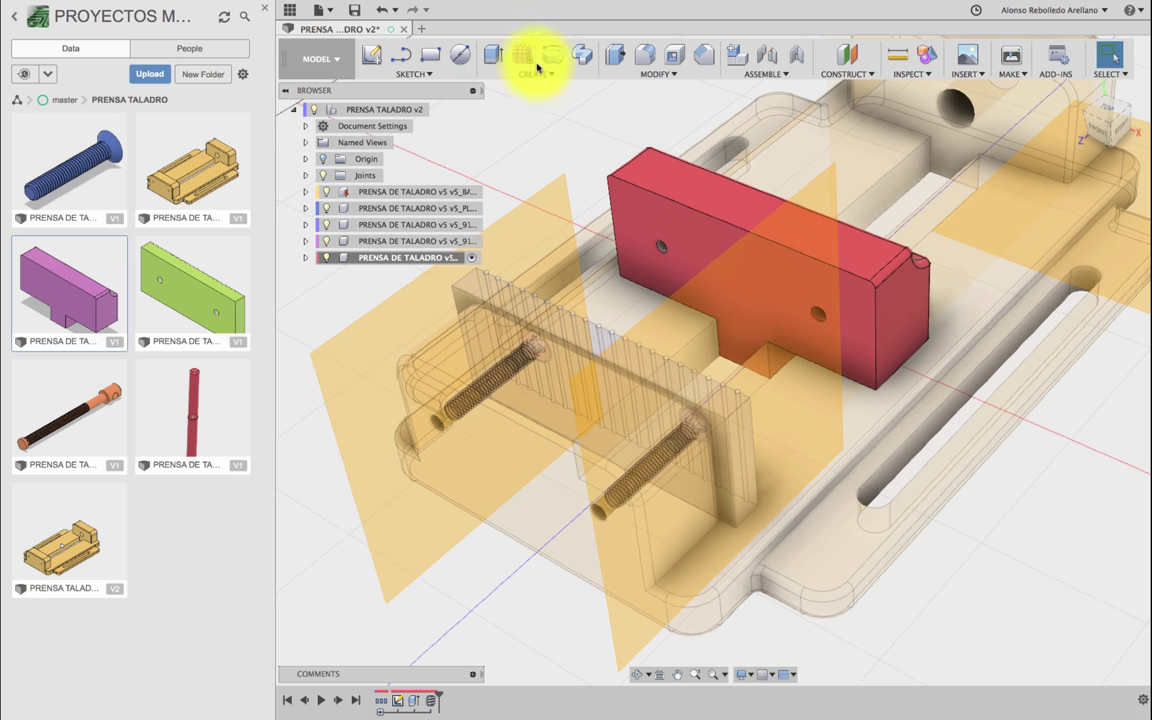
{"action": "left_click", "coordinate": [540, 78]}
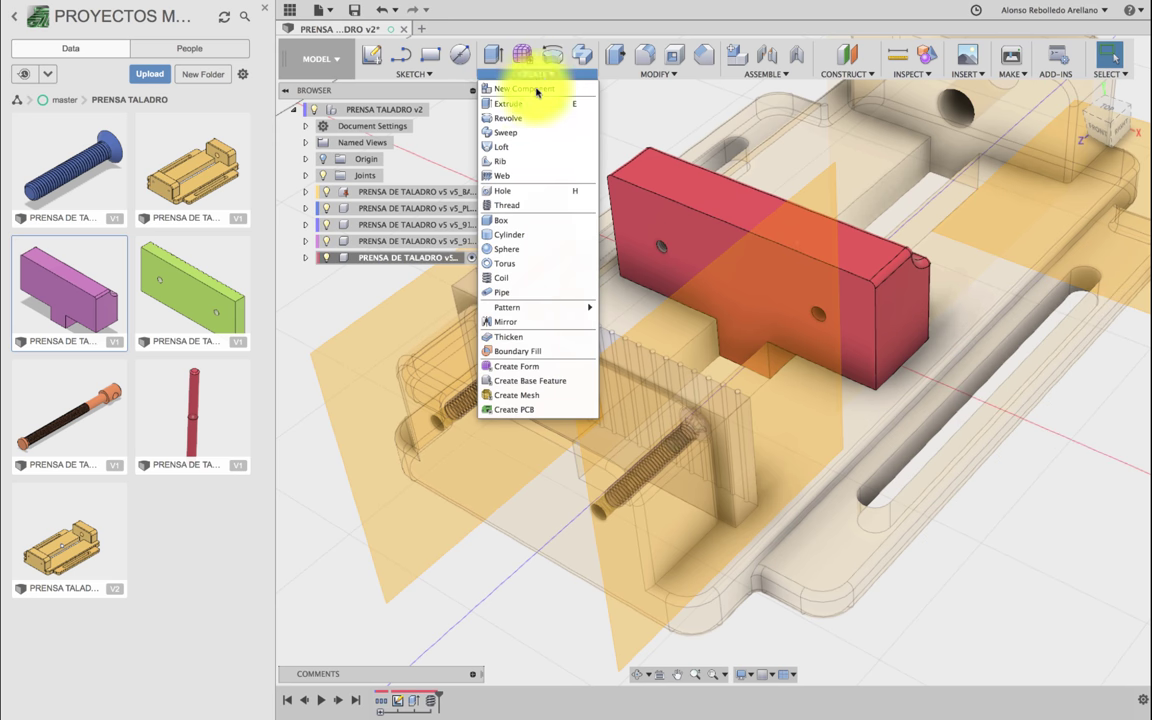
{"action": "left_click", "coordinate": [522, 207]}
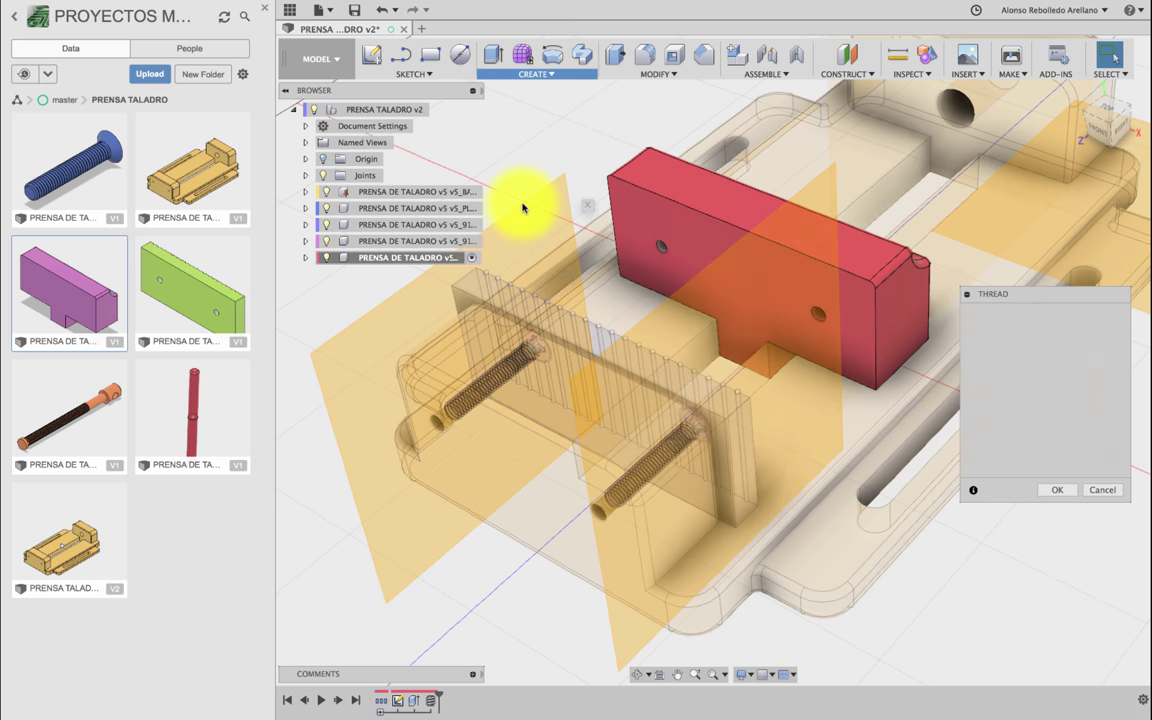
{"action": "left_click", "coordinate": [820, 316]}
{"action": "left_click", "coordinate": [1055, 491]}
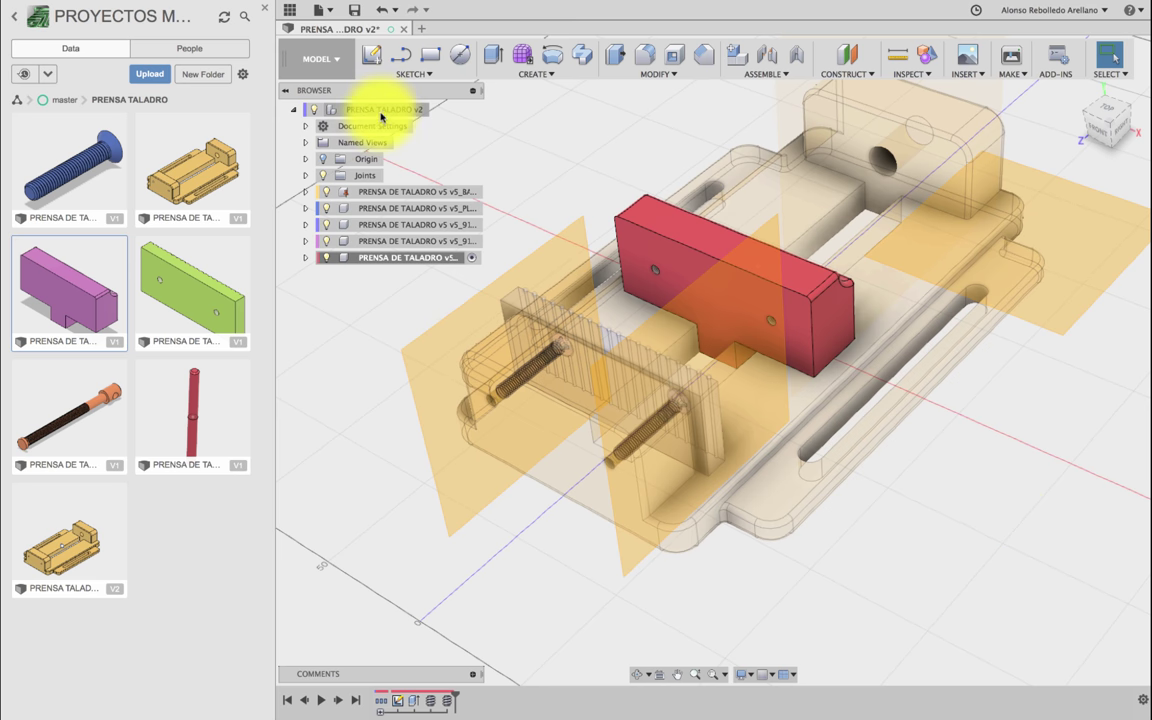
Step: Return to the whole assembly and hide the work features from the view
{"action": "left_click", "coordinate": [441, 110]}
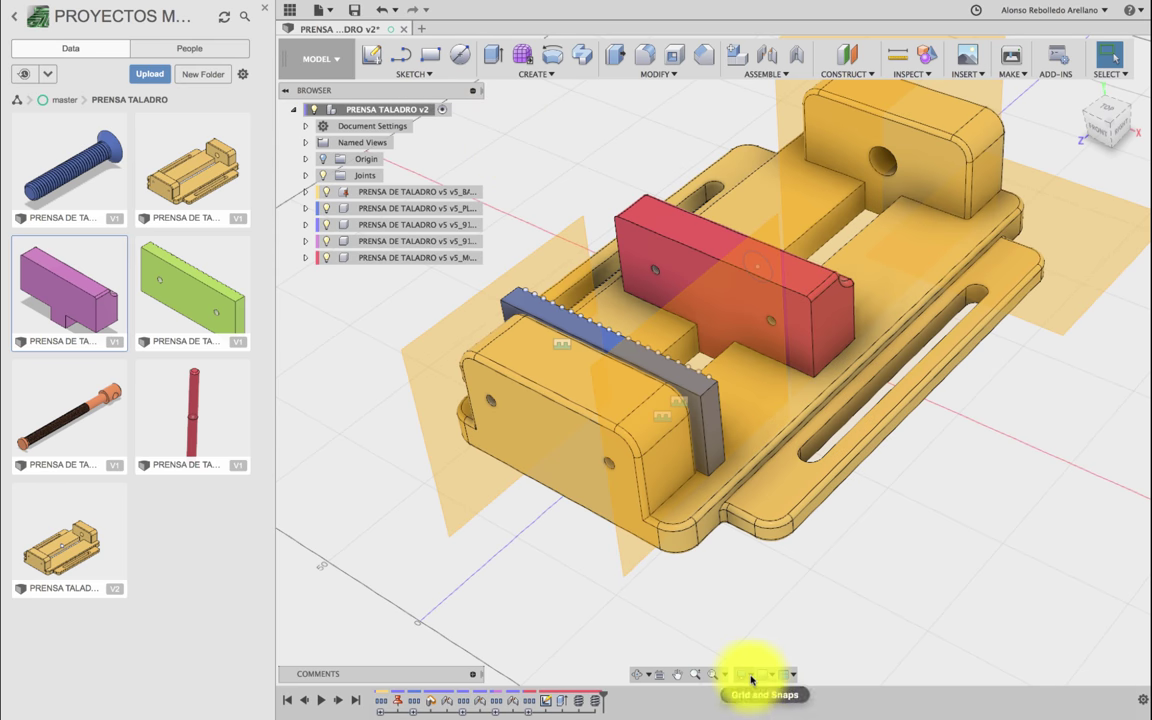
{"action": "left_click", "coordinate": [749, 676]}
{"action": "mouse_move", "coordinate": [780, 613]}
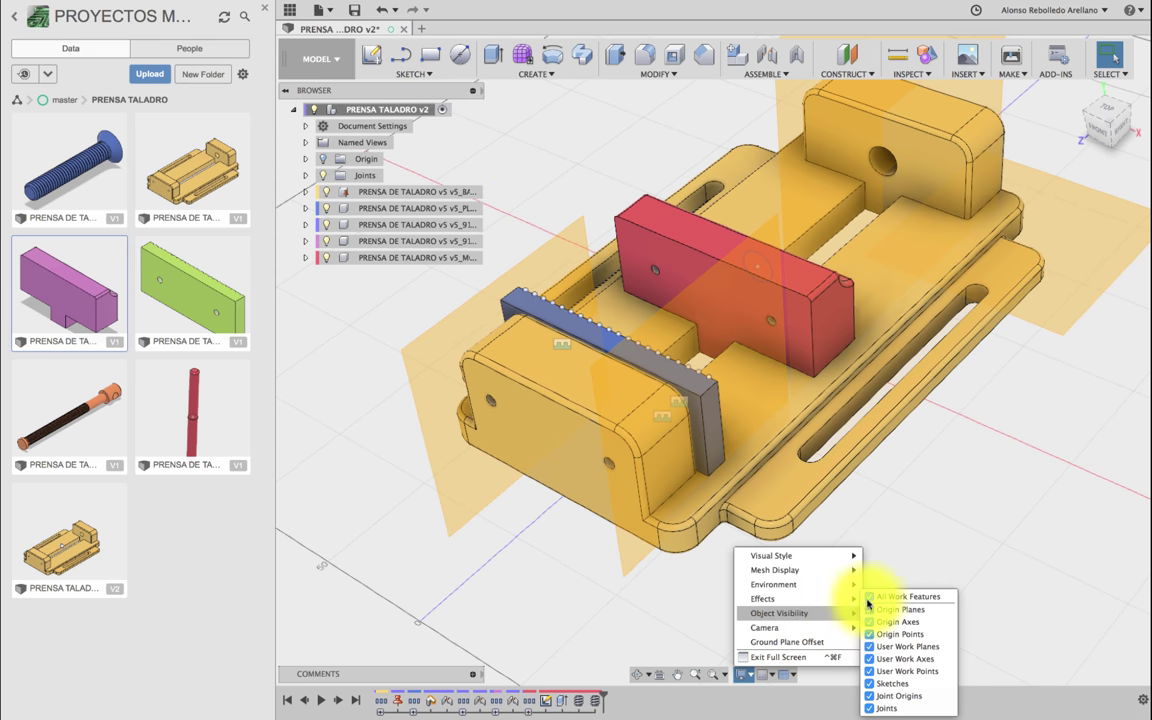
{"action": "left_click", "coordinate": [872, 597]}
{"action": "left_click", "coordinate": [900, 543]}
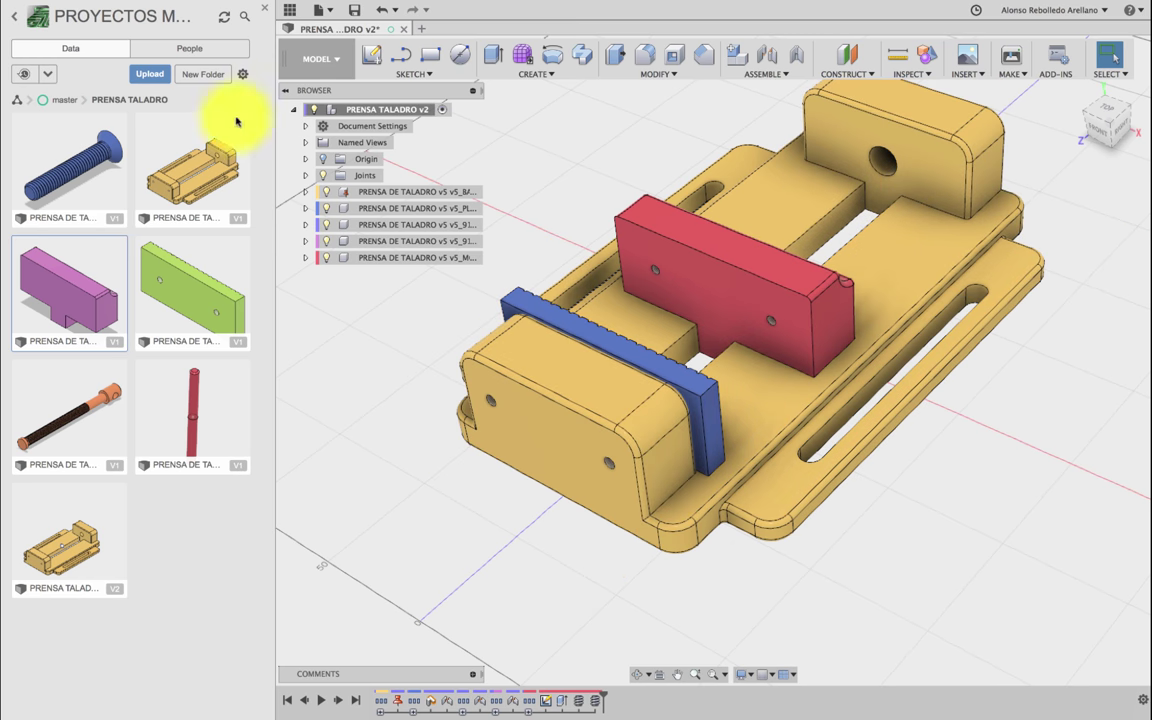
Step: Save the assembly as version v3 with the 'User Saved' description
{"action": "left_click", "coordinate": [354, 10]}
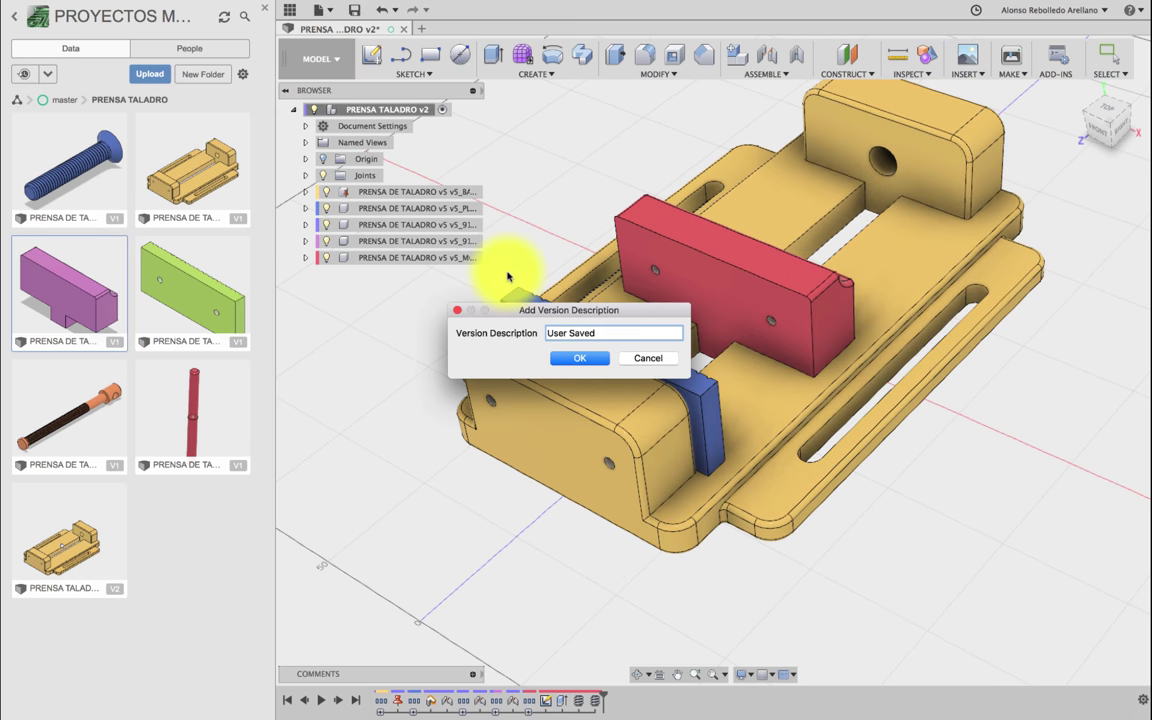
{"action": "left_click", "coordinate": [580, 358]}
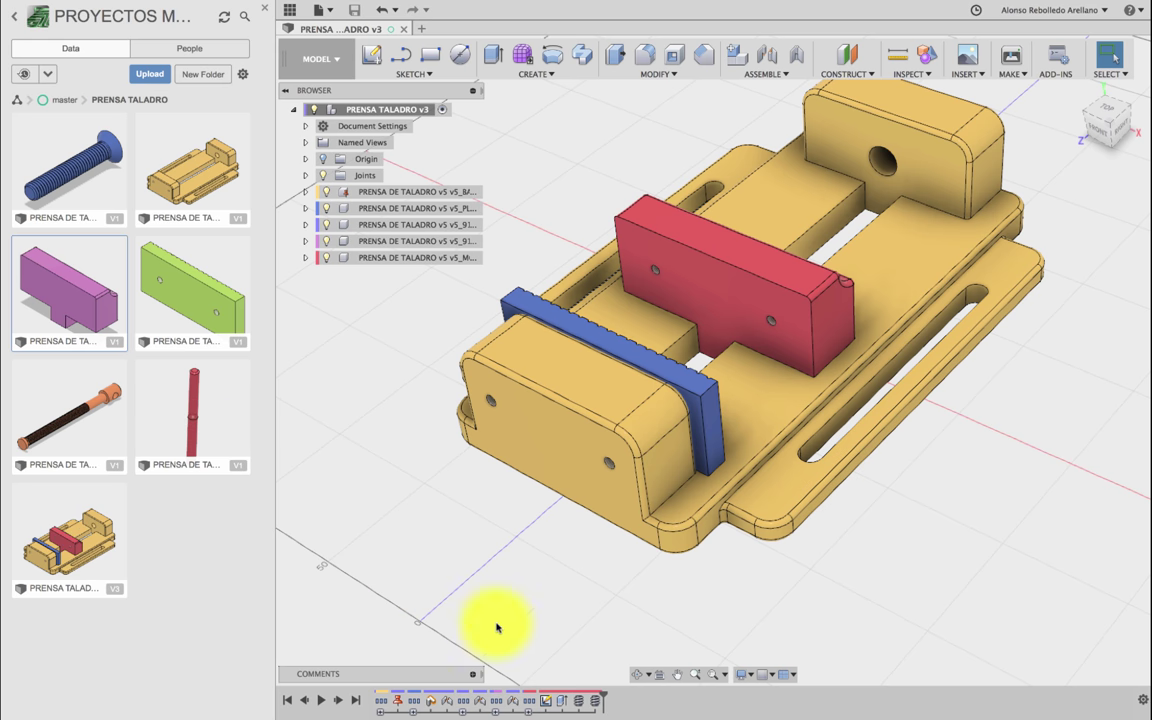
{"action": "left_click", "coordinate": [640, 676]}
{"action": "left_click_drag", "start_coordinate": [615, 548], "coordinate": [457, 425]}
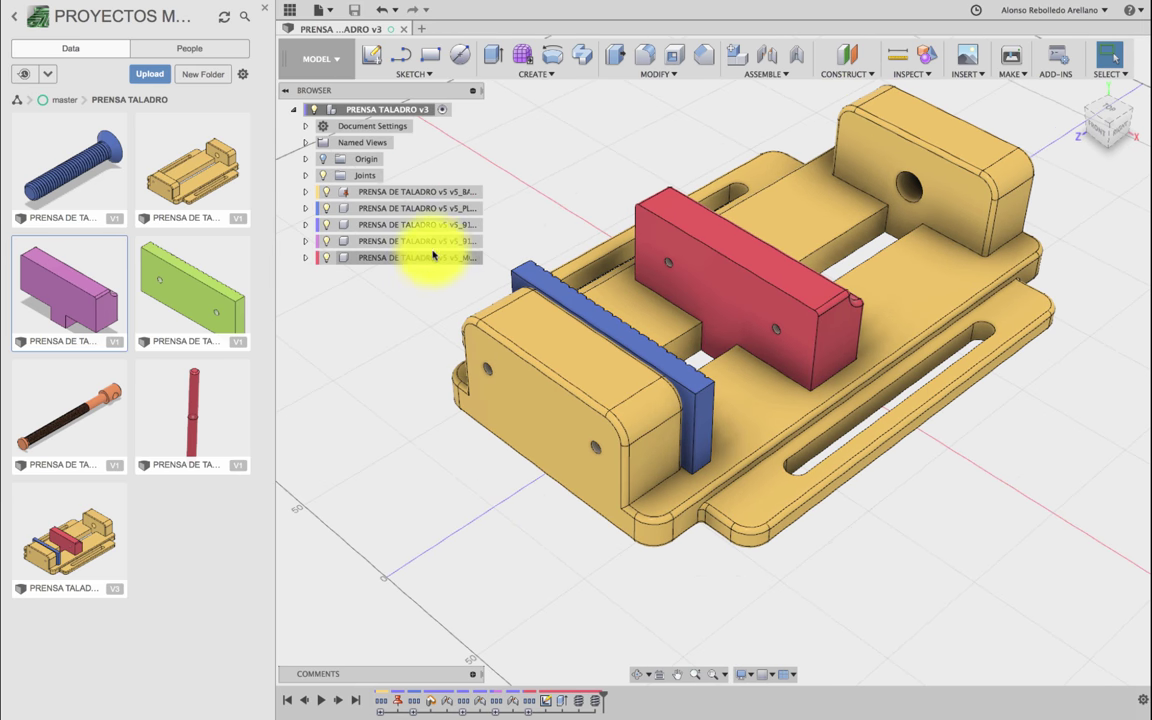
Step: Paste a copy of the countersunk screw, moved 80 mm in Z and rotated 180° about Y
{"action": "left_click", "coordinate": [443, 225]}
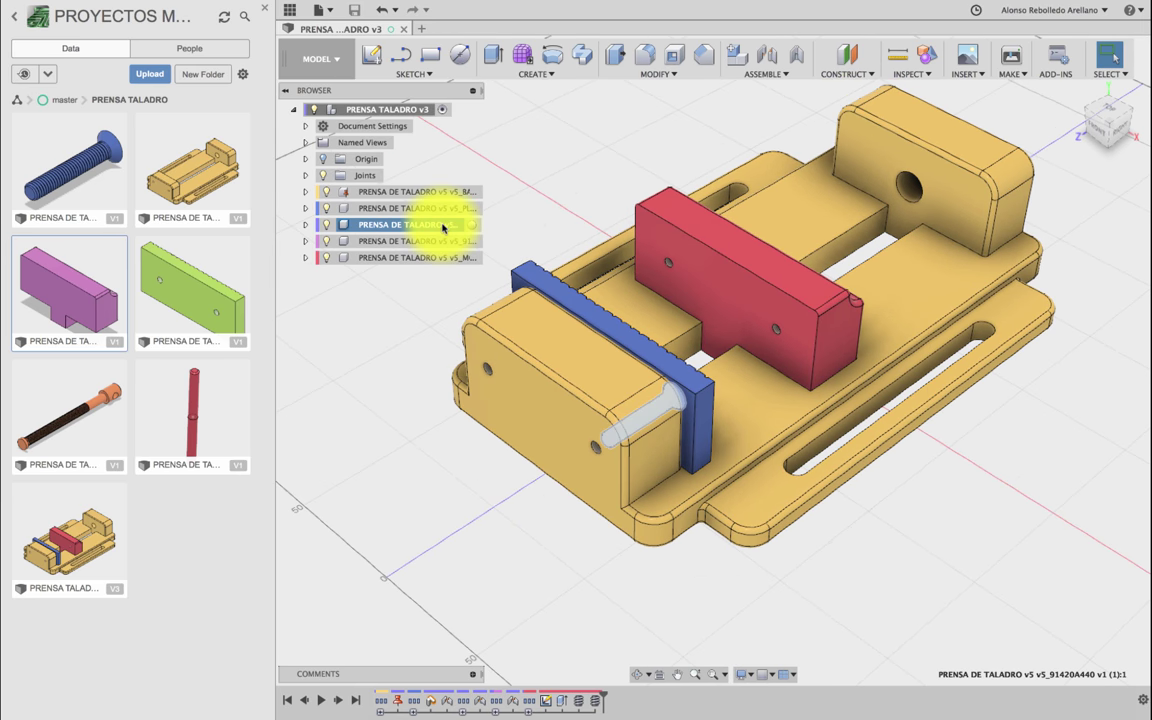
{"action": "key", "text": "ctrl+c"}
{"action": "key", "text": "ctrl+v"}
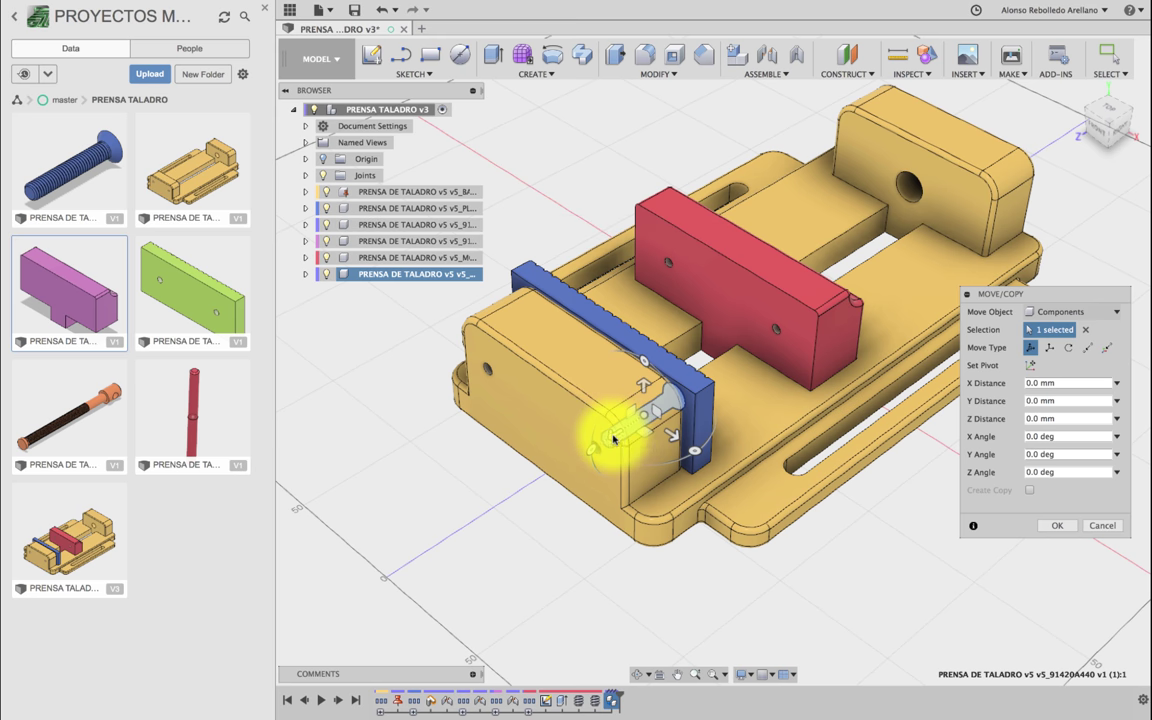
{"action": "left_click_drag", "start_coordinate": [614, 440], "coordinate": [446, 551]}
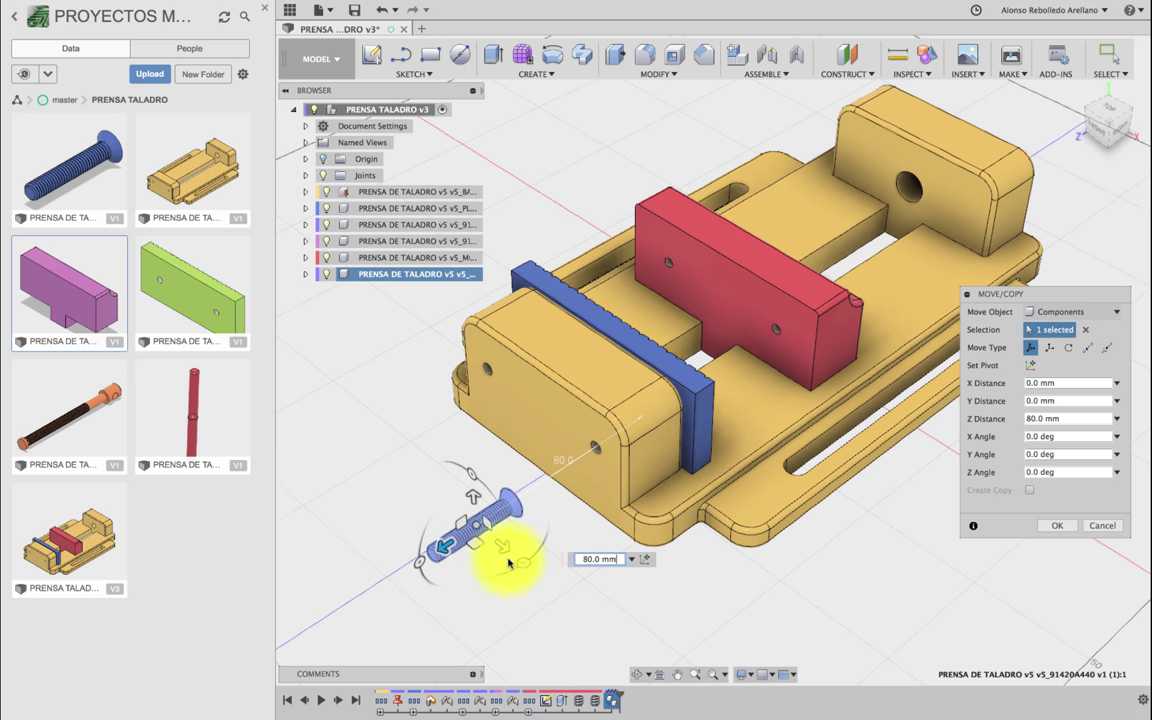
{"action": "mouse_move", "coordinate": [520, 566]}
{"action": "left_mouse_down"}
{"action": "mouse_move", "coordinate": [437, 471]}
{"action": "mouse_move", "coordinate": [425, 490]}
{"action": "left_mouse_up"}
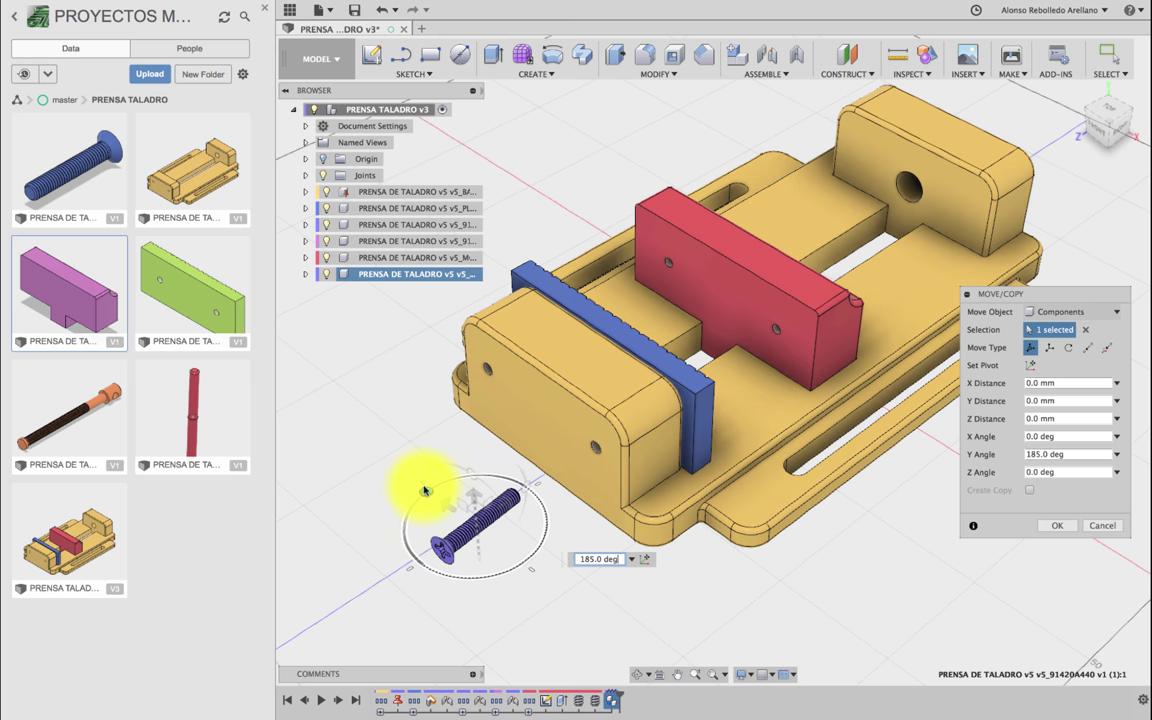
{"action": "left_click", "coordinate": [1057, 525]}
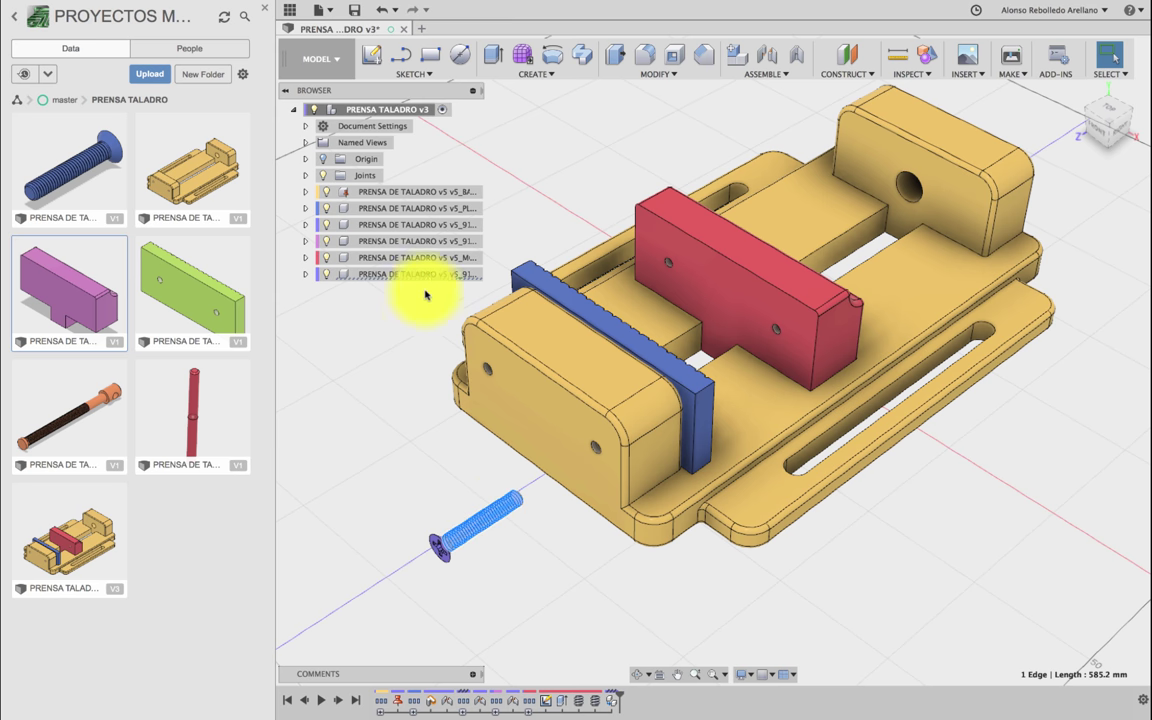
Step: Paste a second screw copy shifted 55 mm along X
{"action": "left_click", "coordinate": [427, 275]}
{"action": "key", "text": "ctrl+c"}
{"action": "key", "text": "ctrl+v"}
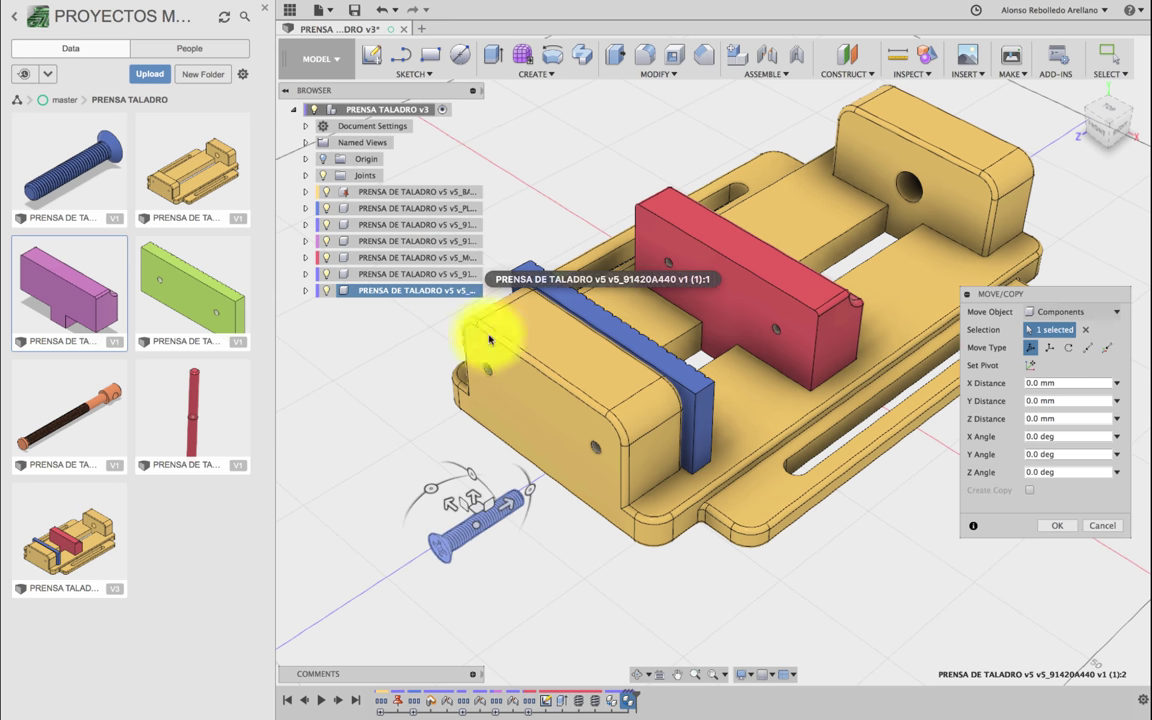
{"action": "left_click_drag", "start_coordinate": [396, 475], "coordinate": [398, 452]}
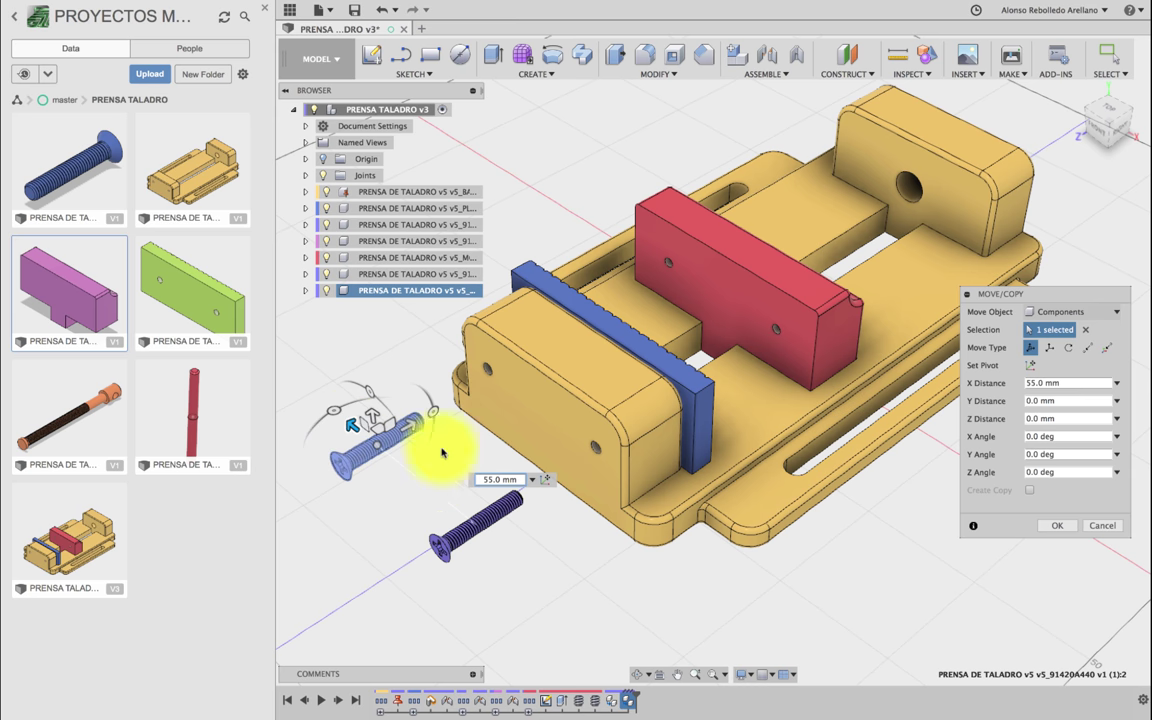
{"action": "left_click", "coordinate": [895, 55]}
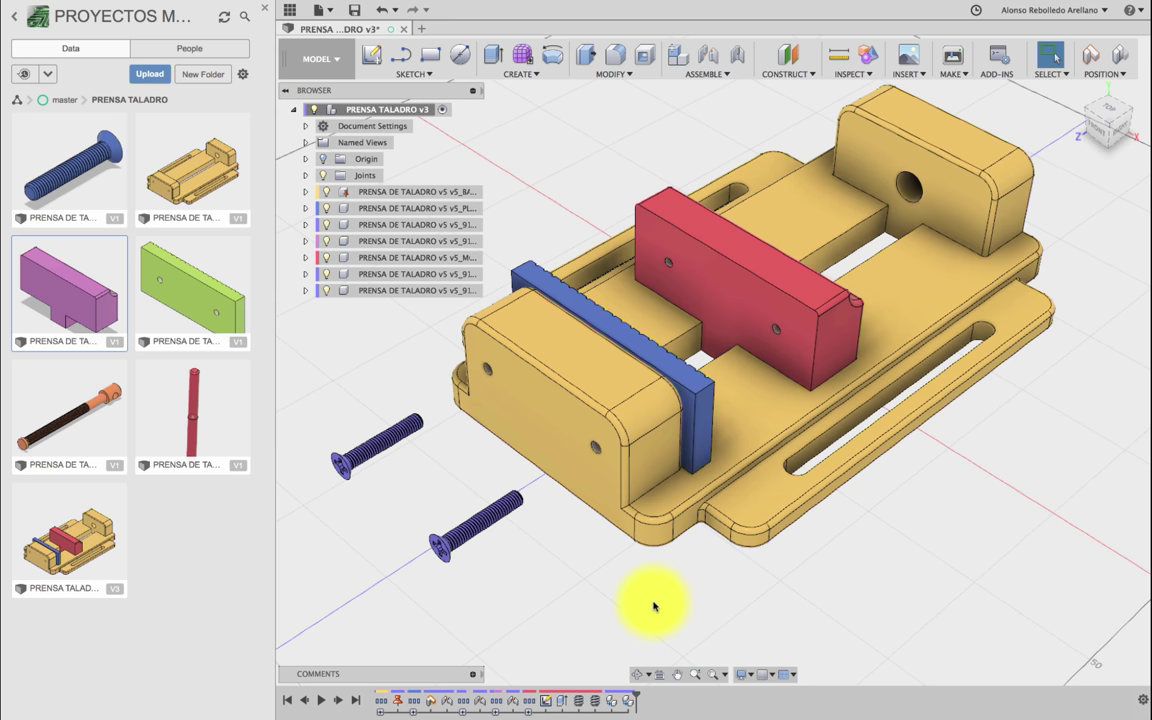
Step: Capture the moved screw copies' positions, then cancel the unfinished joint
{"action": "key", "text": "j"}
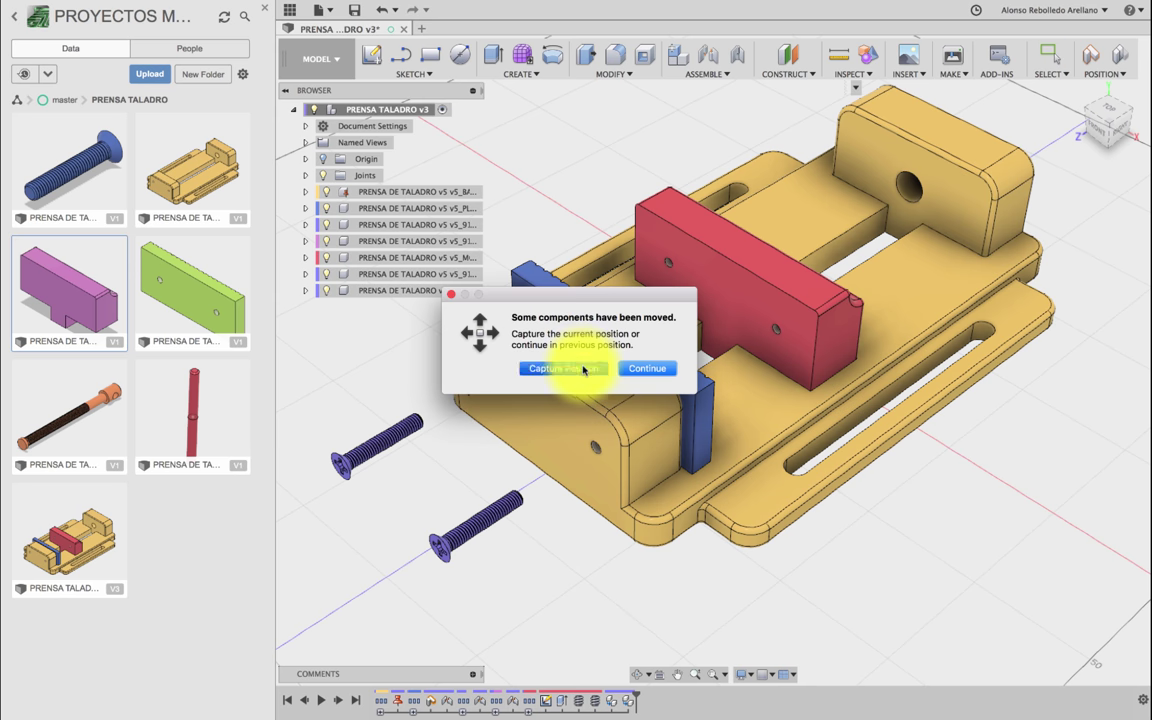
{"action": "left_click", "coordinate": [586, 367]}
{"action": "scroll", "coordinate": [449, 527], "scroll_direction": "up", "scroll_amount": 2}
{"action": "scroll", "coordinate": [450, 530], "scroll_direction": "up", "scroll_amount": 2}
{"action": "scroll", "coordinate": [440, 533], "scroll_direction": "up", "scroll_amount": 1}
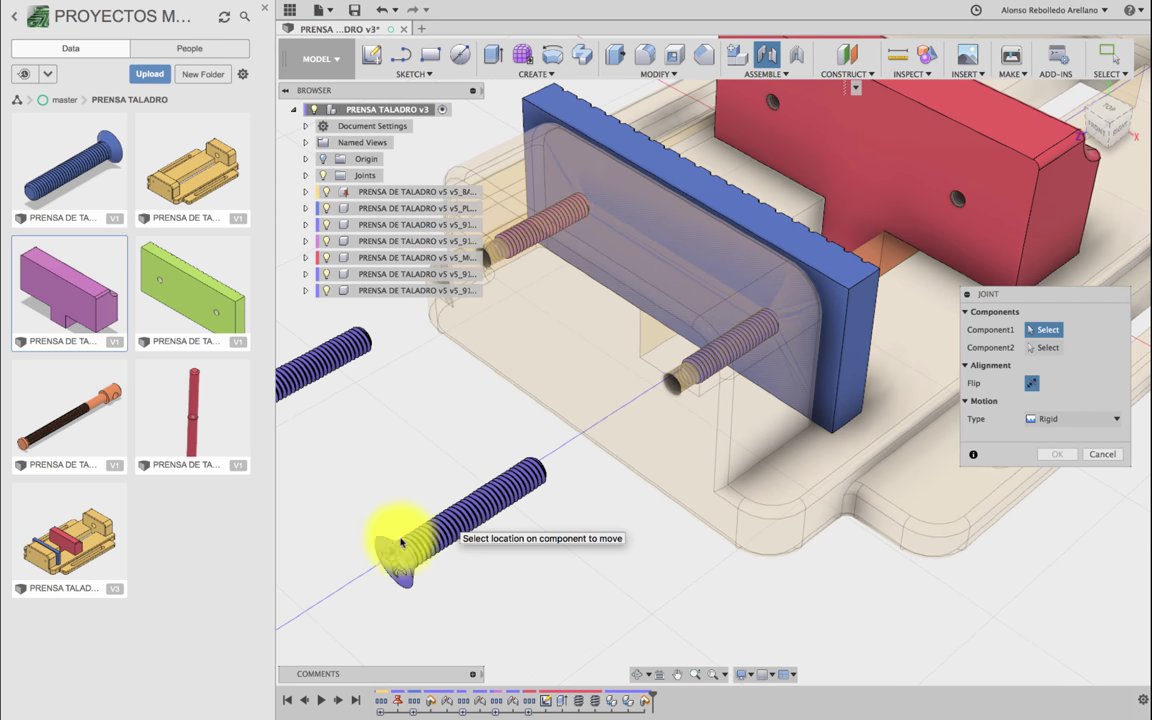
{"action": "left_click", "coordinate": [383, 541]}
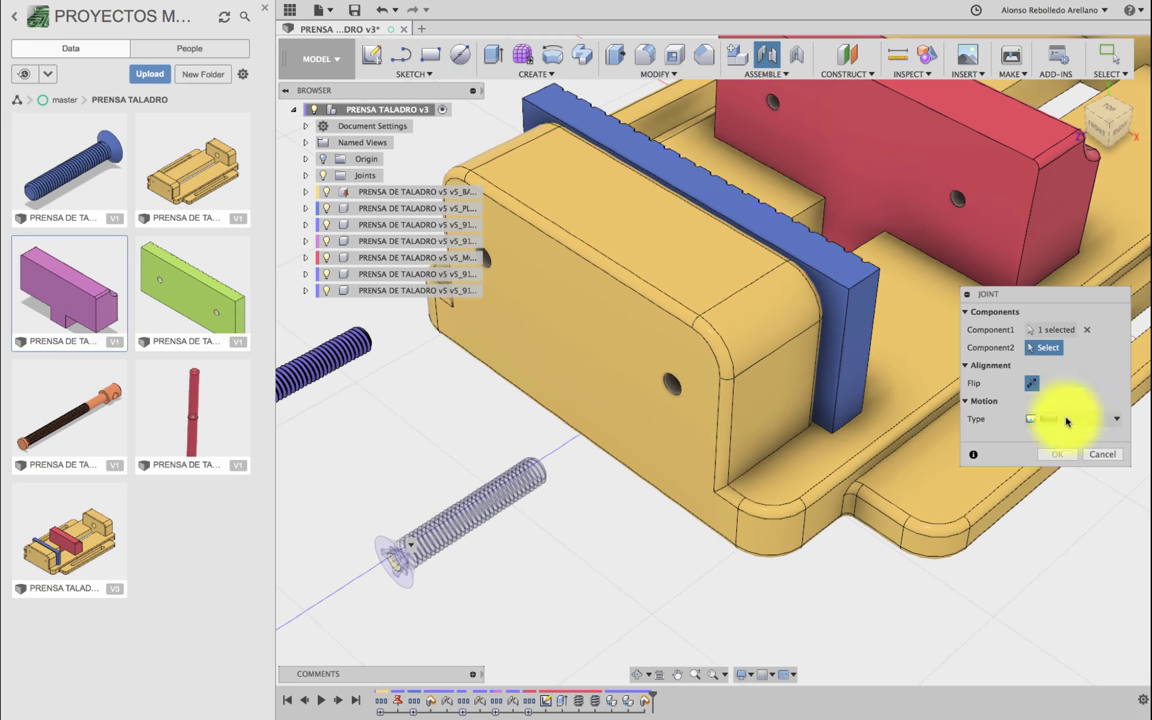
{"action": "left_click", "coordinate": [1102, 454]}
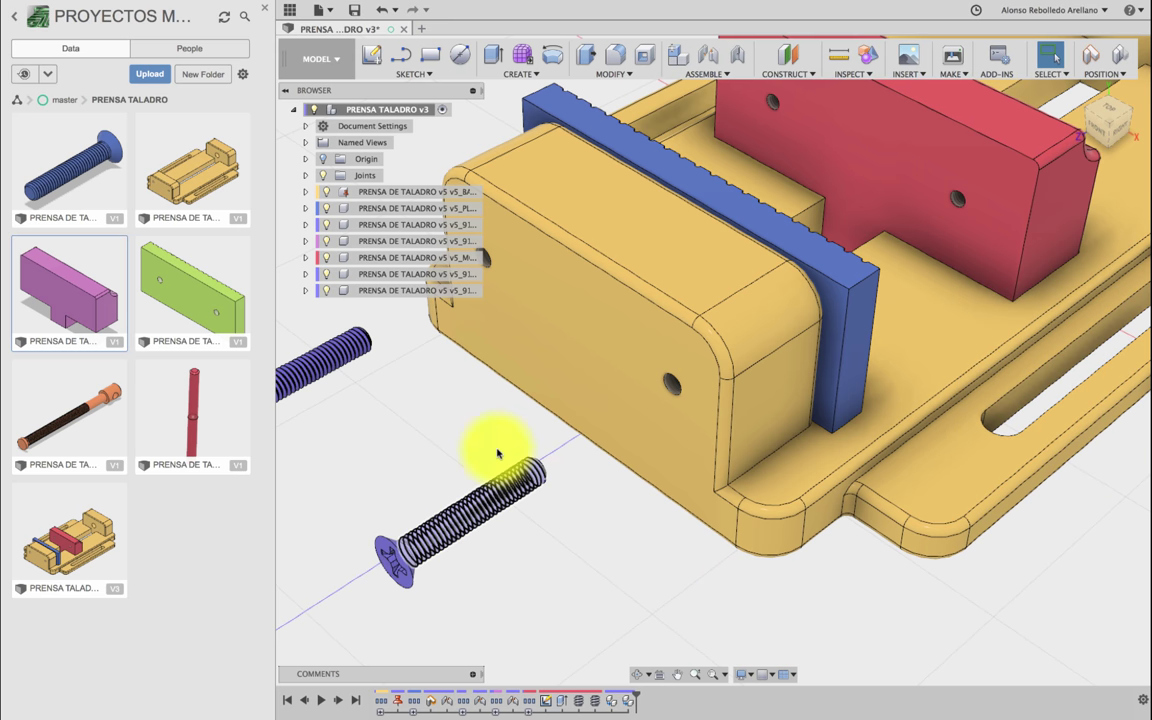
{"action": "left_click", "coordinate": [860, 195]}
Step: Activate MORDAZA MOVIL and chamfer the edges of both screw holes
{"action": "left_click", "coordinate": [456, 260]}
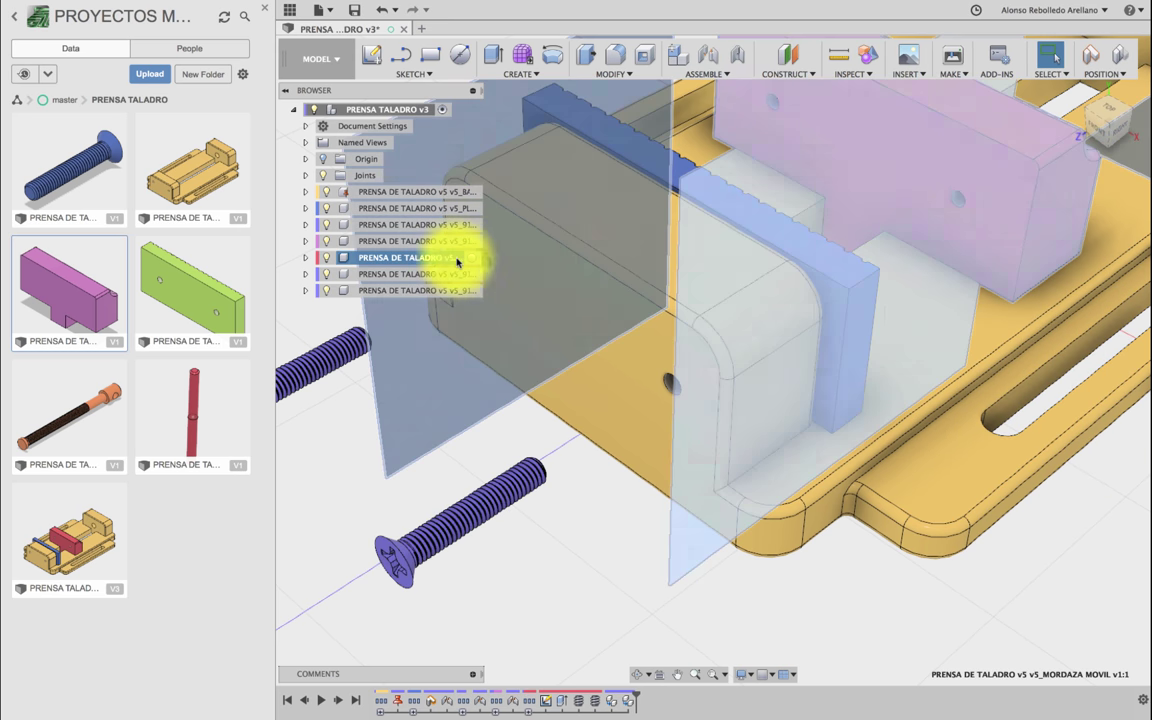
{"action": "left_click", "coordinate": [471, 257]}
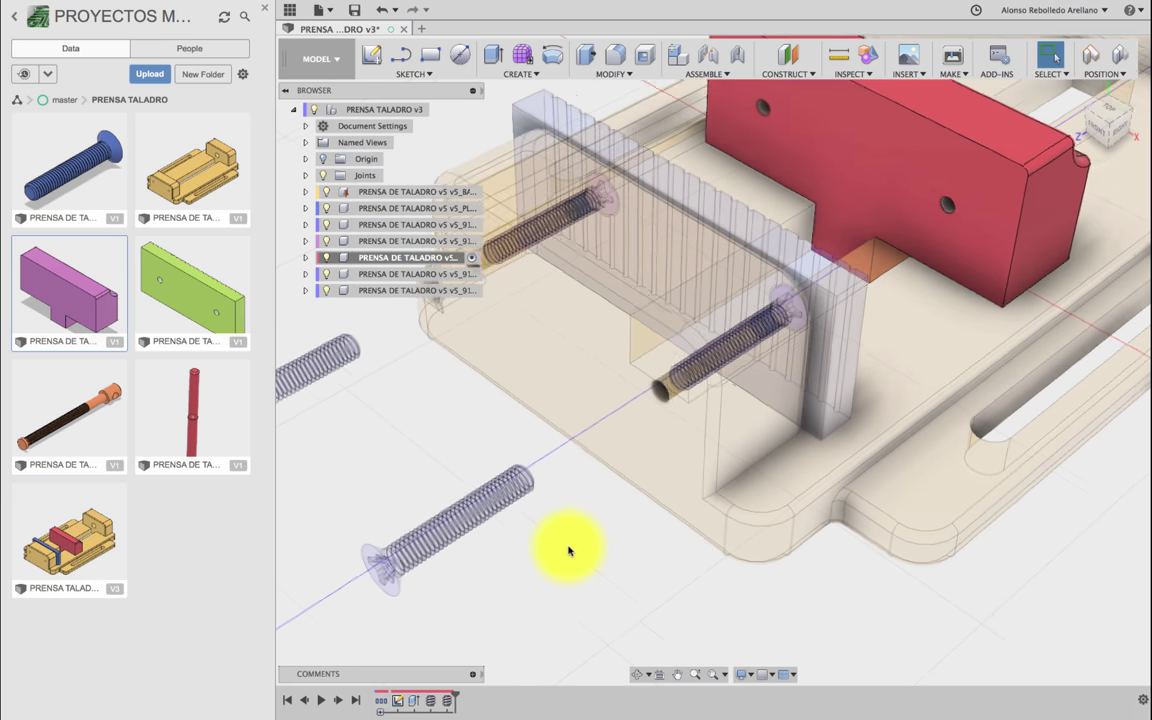
{"action": "left_click", "coordinate": [630, 73]}
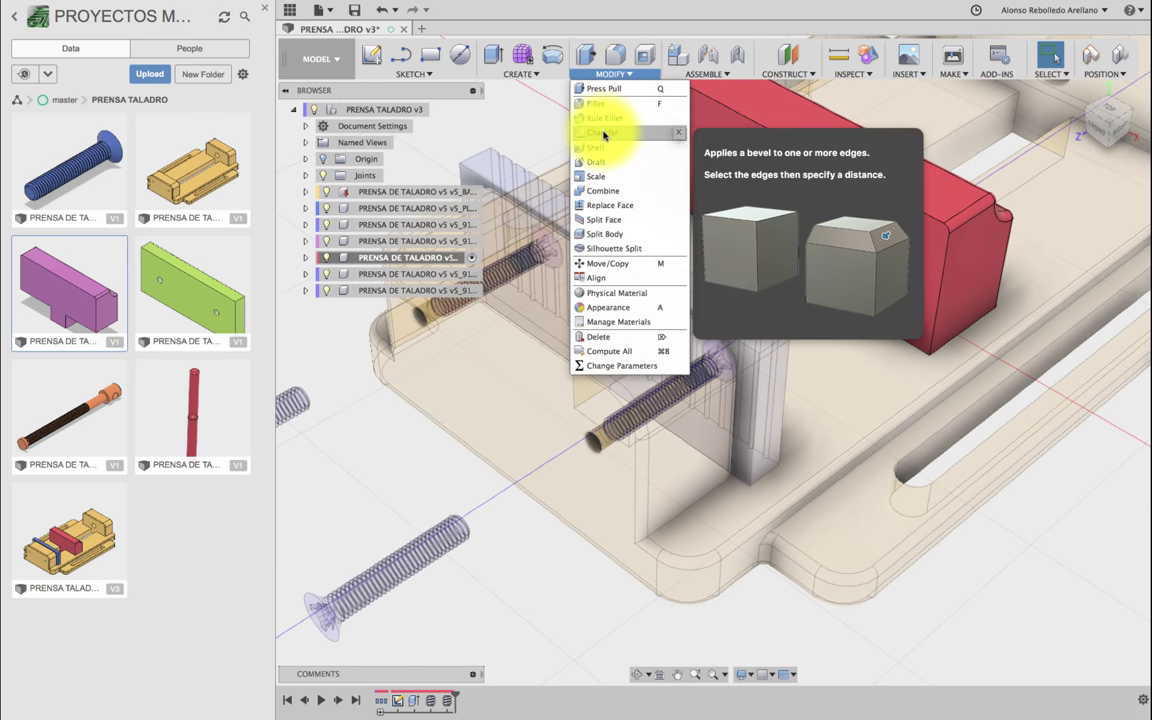
{"action": "left_click", "coordinate": [605, 132]}
{"action": "left_click", "coordinate": [706, 168]}
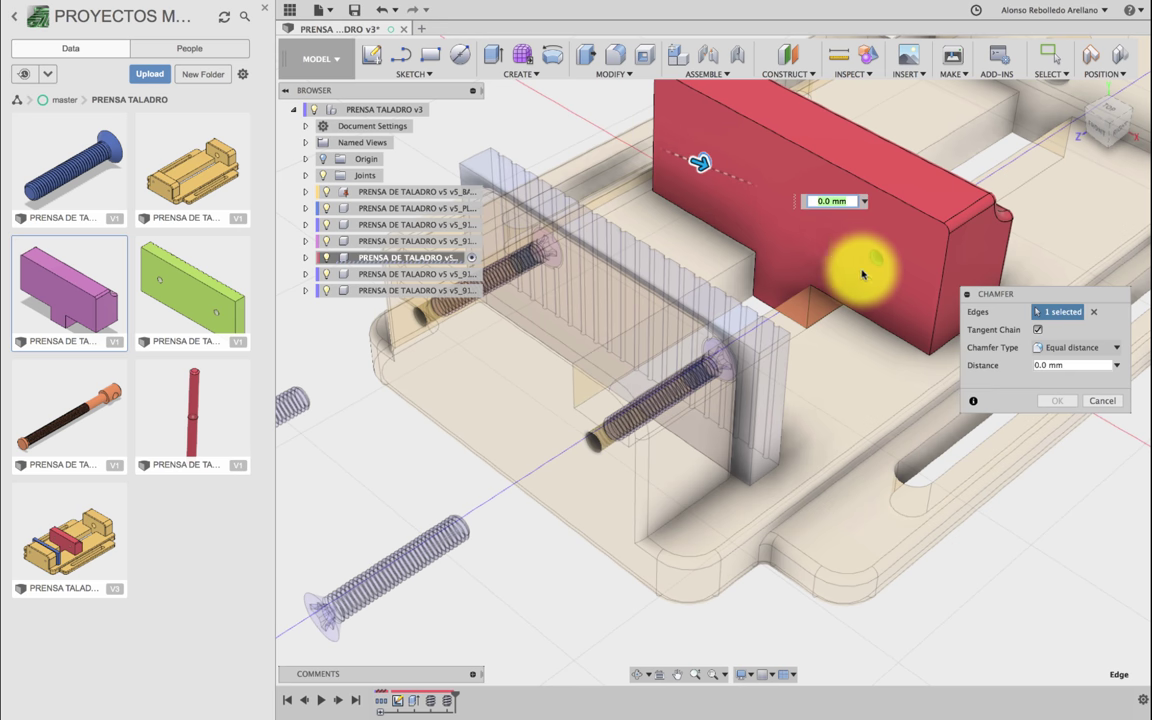
{"action": "left_click", "coordinate": [872, 262]}
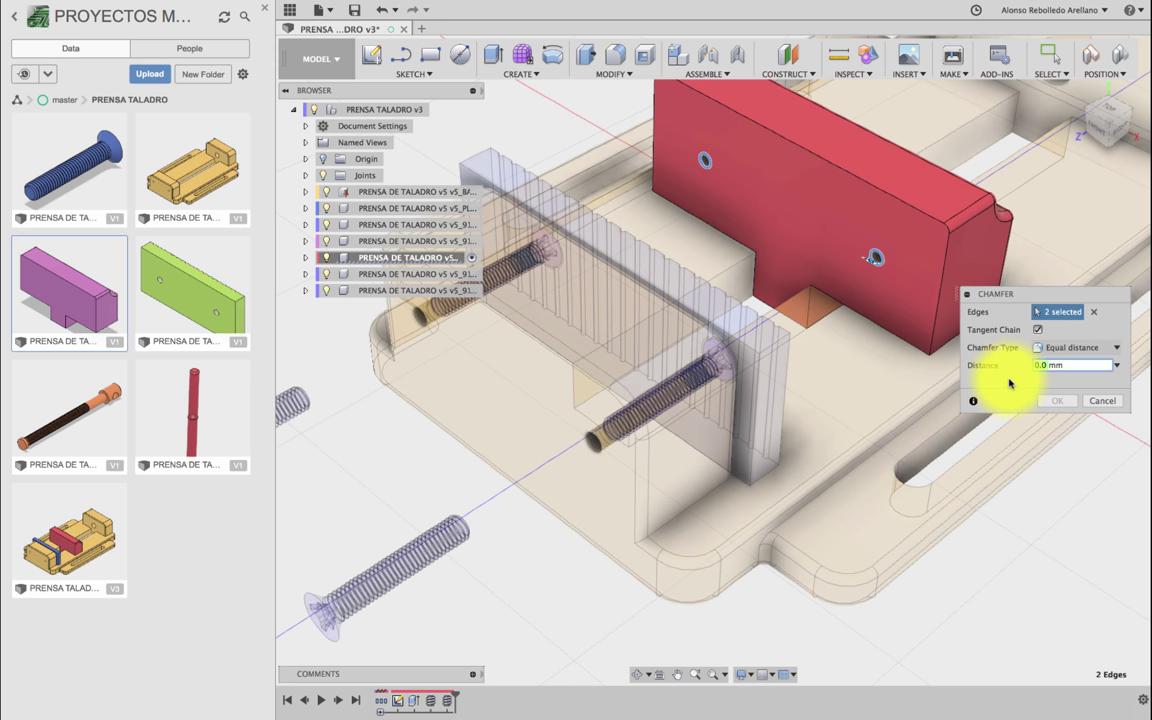
{"action": "left_click", "coordinate": [1073, 365]}
{"action": "type", "text": "3"}
{"action": "left_click", "coordinate": [1050, 402]}
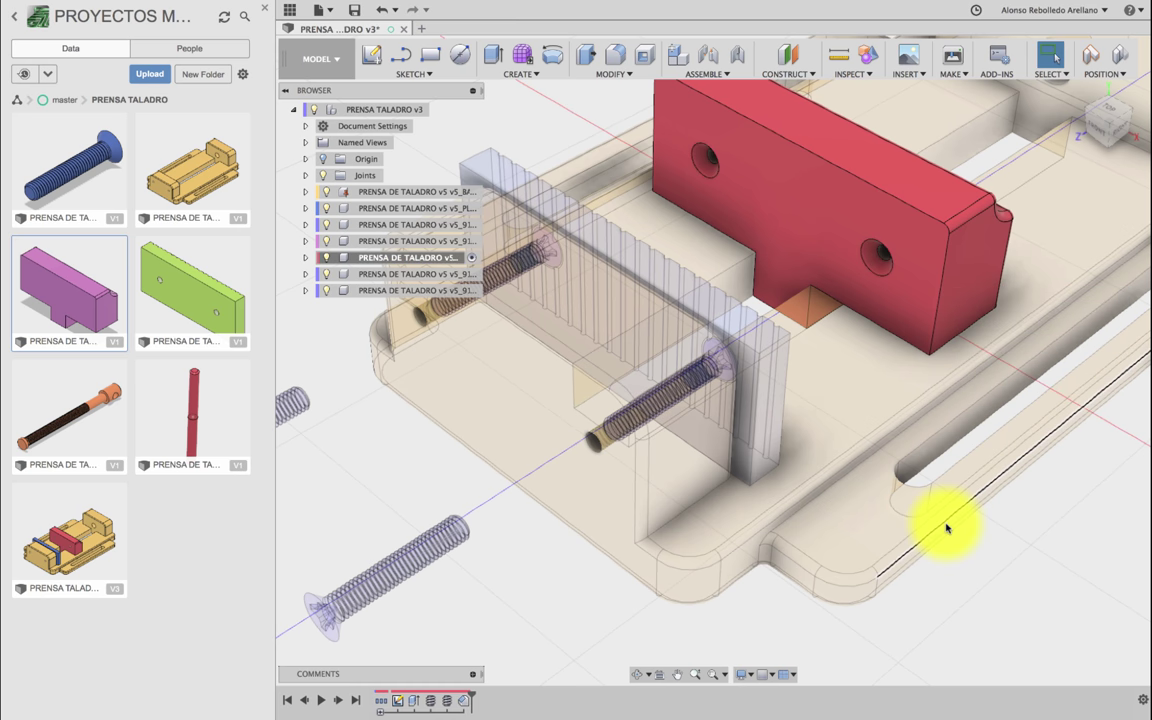
{"action": "scroll", "coordinate": [947, 527], "scroll_direction": "down", "scroll_amount": 3}
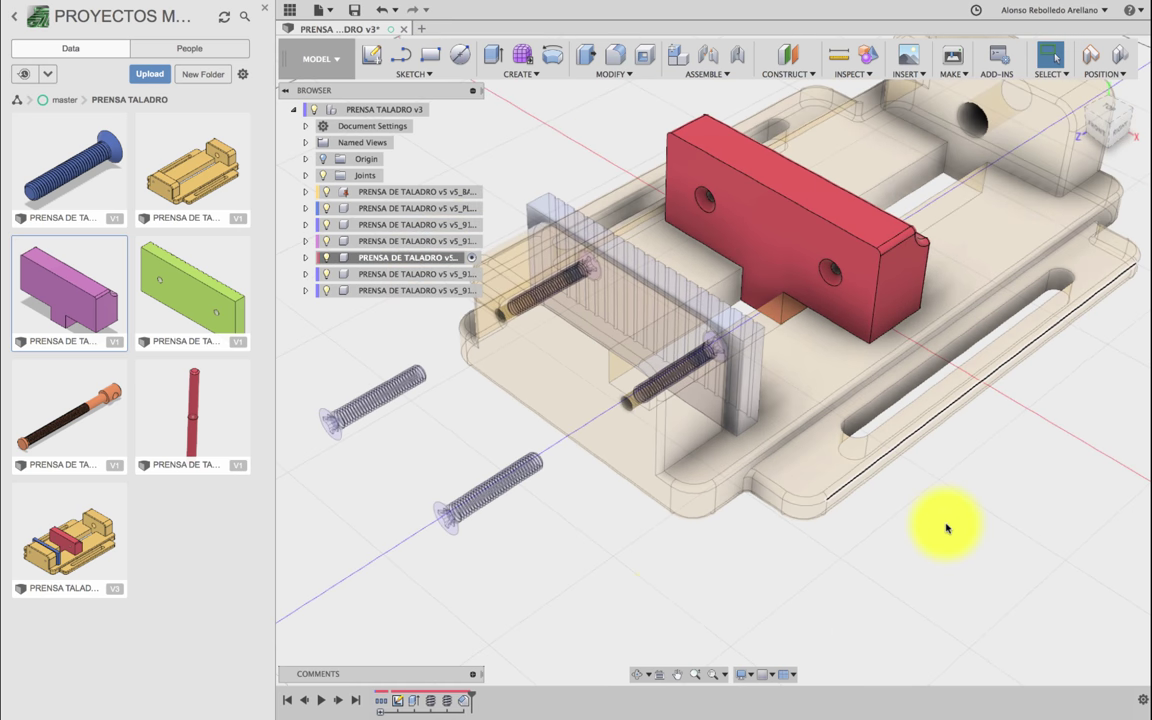
Step: Return to the root assembly and joint the lower screw into the jaw's right-hand hole
{"action": "left_click", "coordinate": [436, 112]}
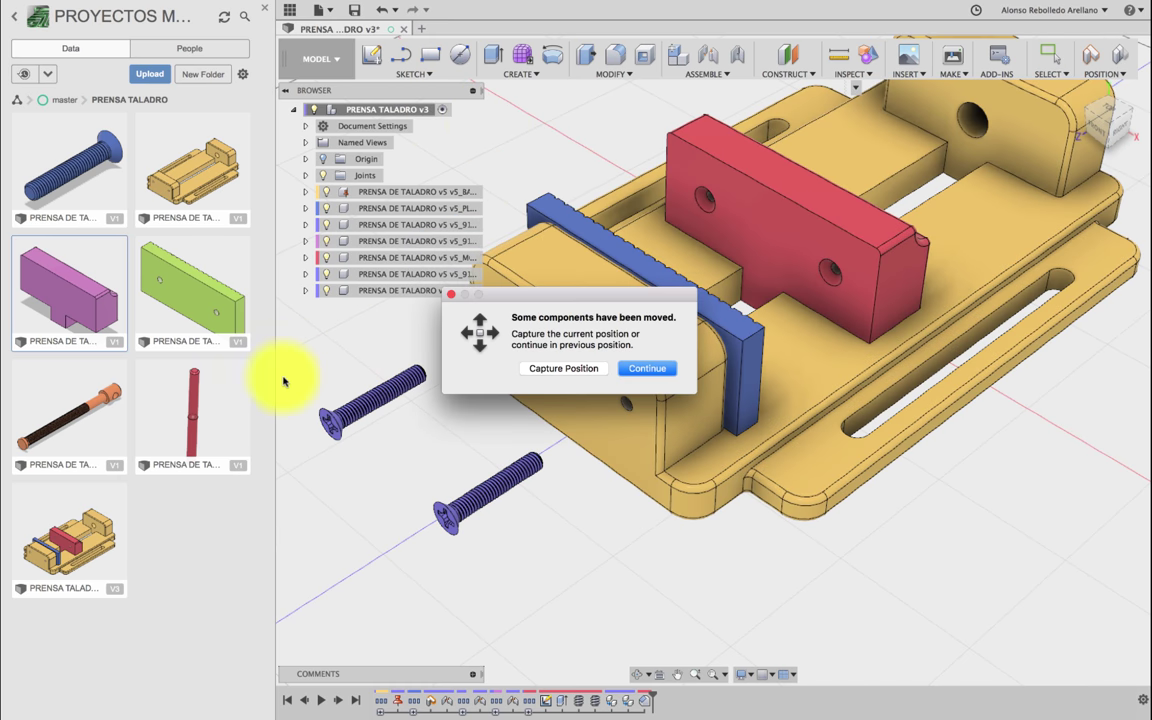
{"action": "left_click", "coordinate": [537, 372]}
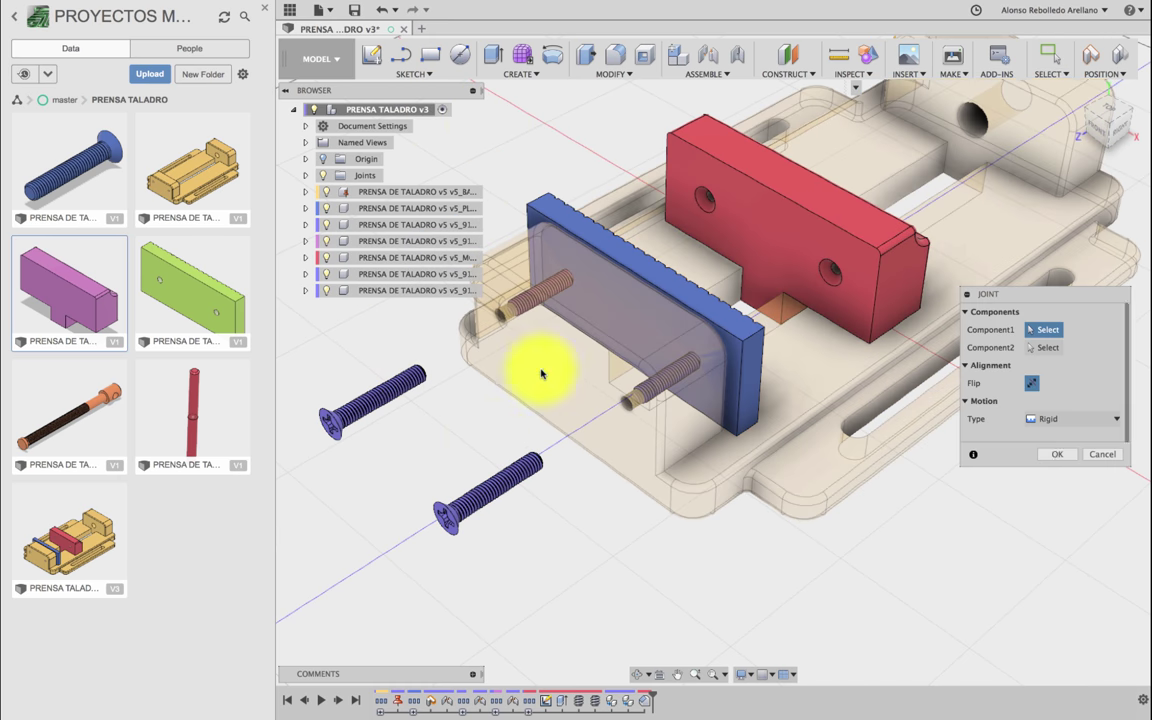
{"action": "left_click", "coordinate": [442, 508]}
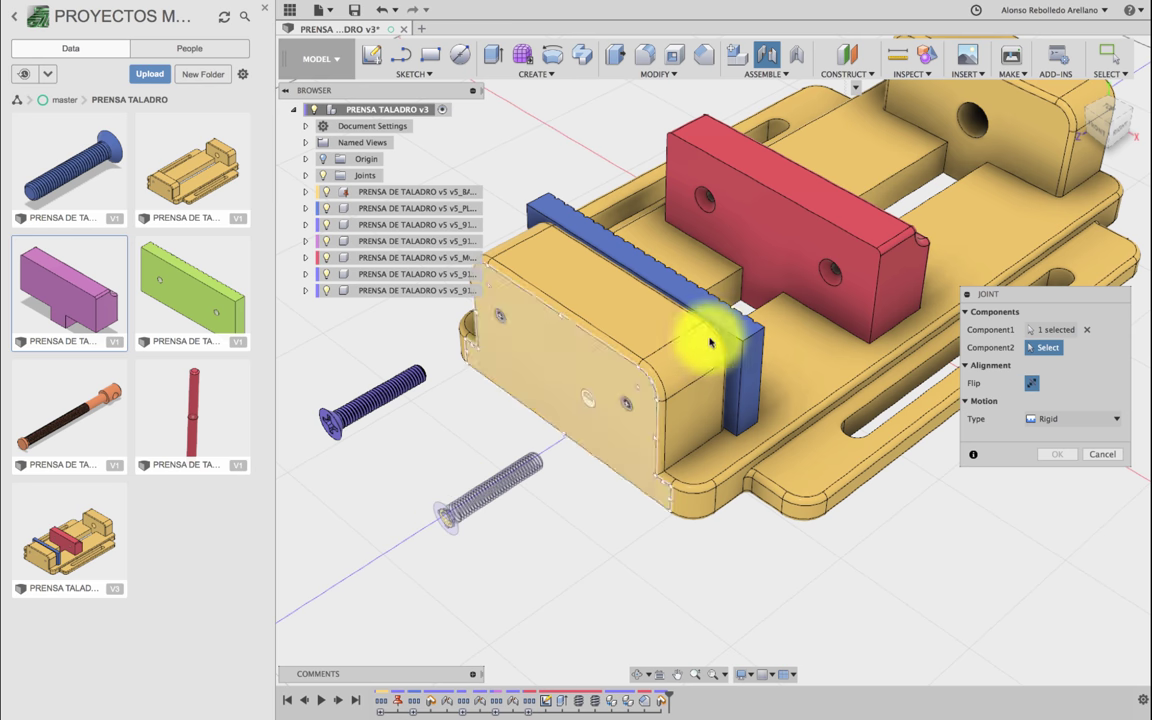
{"action": "left_click", "coordinate": [826, 287]}
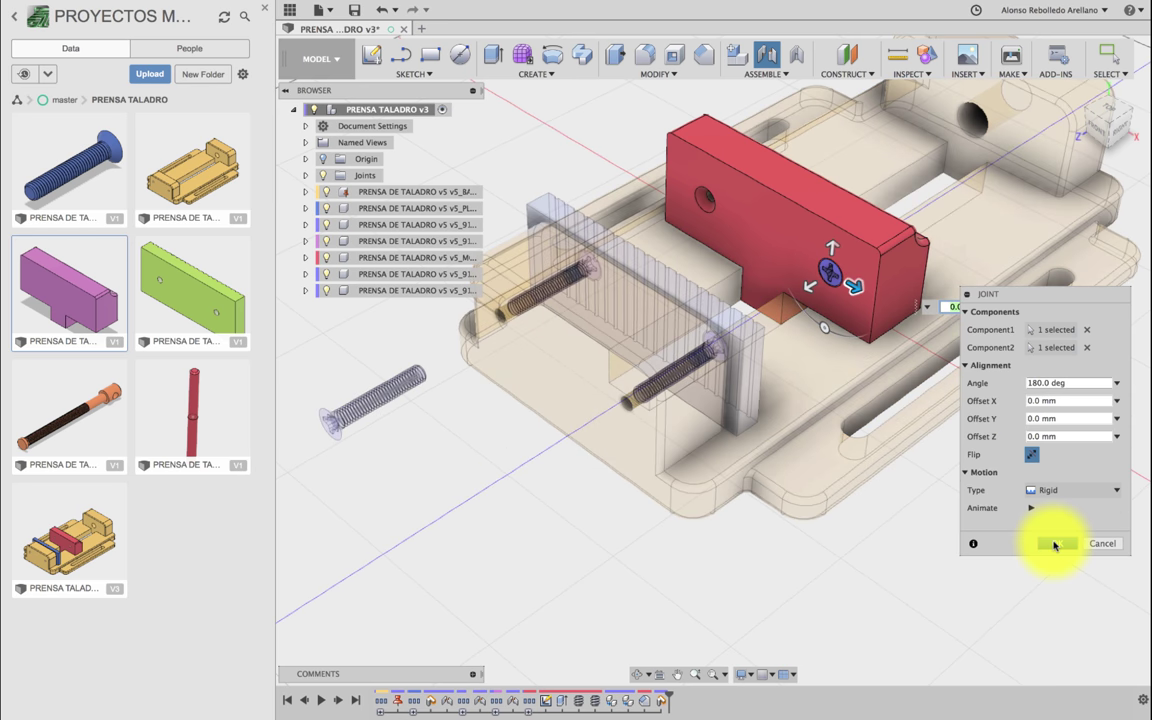
{"action": "left_click", "coordinate": [1057, 543]}
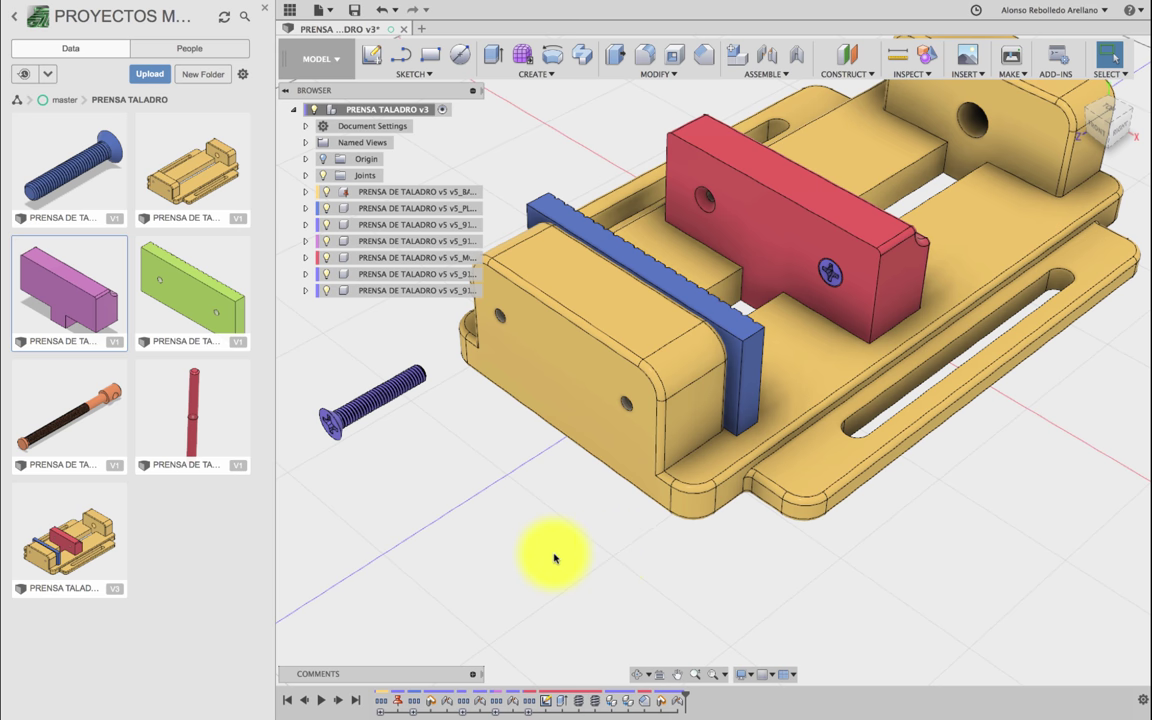
Step: Joint the second screw into the red jaw's left-hand hole
{"action": "key", "text": "j"}
{"action": "left_click", "coordinate": [335, 440]}
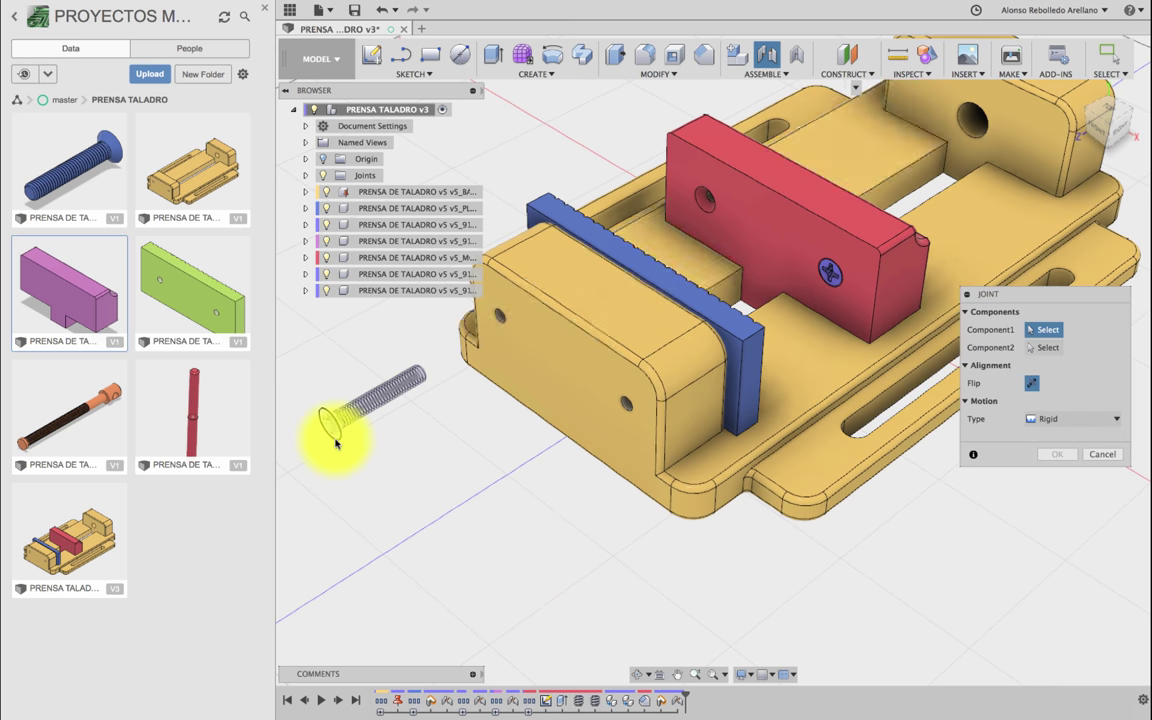
{"action": "left_click", "coordinate": [710, 210]}
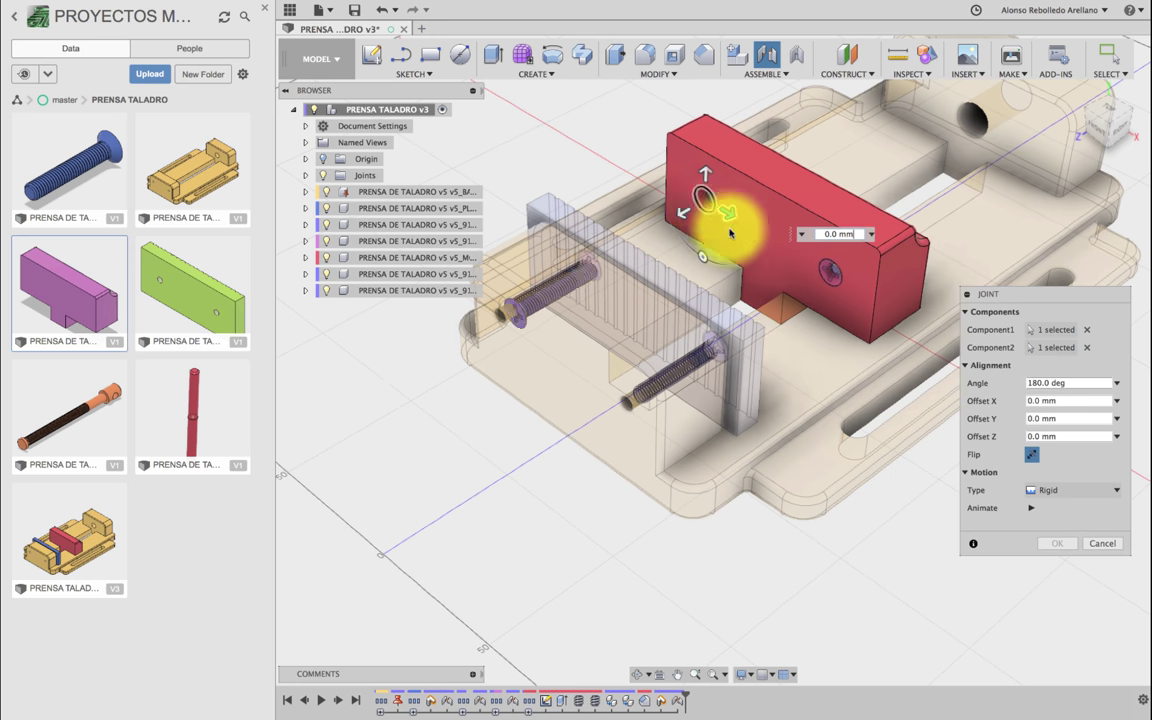
{"action": "left_click", "coordinate": [1055, 541]}
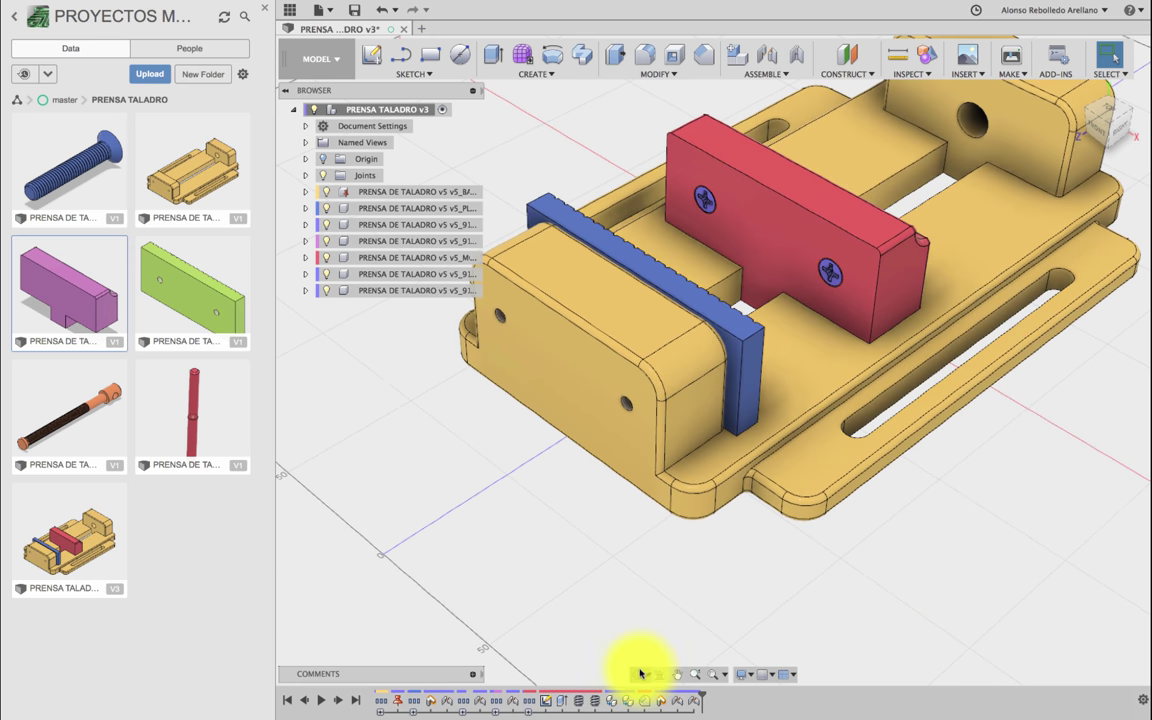
Step: Undo the screw joints so both screws lie loose outside the vise again
{"action": "mouse_move", "coordinate": [857, 314]}
{"action": "middle_mouse_down", "text": "shift"}
{"action": "mouse_move", "coordinate": [743, 321]}
{"action": "mouse_move", "coordinate": [753, 334]}
{"action": "mouse_move", "coordinate": [800, 321]}
{"action": "mouse_move", "coordinate": [769, 320]}
{"action": "mouse_move", "coordinate": [792, 360]}
{"action": "mouse_move", "coordinate": [818, 334]}
{"action": "mouse_move", "coordinate": [769, 346]}
{"action": "mouse_move", "coordinate": [805, 334]}
{"action": "mouse_move", "coordinate": [787, 329]}
{"action": "mouse_move", "coordinate": [793, 340]}
{"action": "mouse_move", "coordinate": [835, 336]}
{"action": "mouse_move", "coordinate": [805, 334]}
{"action": "mouse_move", "coordinate": [830, 337]}
{"action": "mouse_move", "coordinate": [802, 329]}
{"action": "mouse_move", "coordinate": [818, 314]}
{"action": "mouse_move", "coordinate": [849, 348]}
{"action": "mouse_move", "coordinate": [841, 342]}
{"action": "mouse_move", "coordinate": [861, 334]}
{"action": "mouse_move", "coordinate": [838, 342]}
{"action": "middle_mouse_up", "text": "shift"}
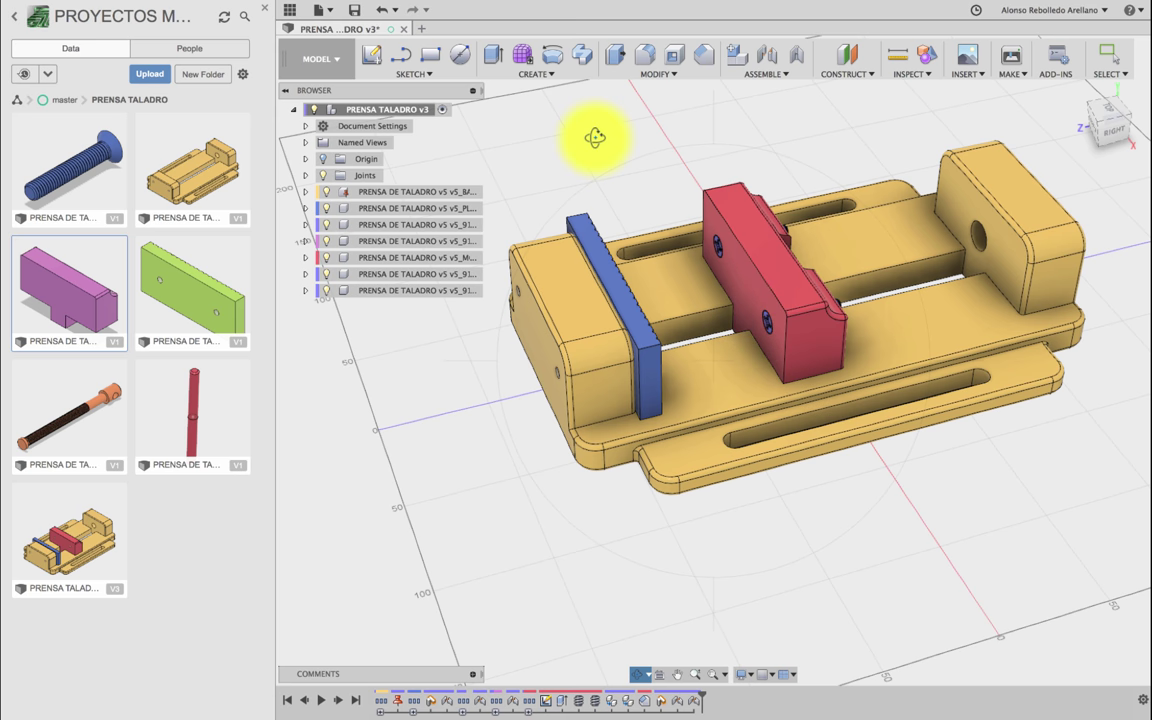
{"action": "key", "text": "Escape"}
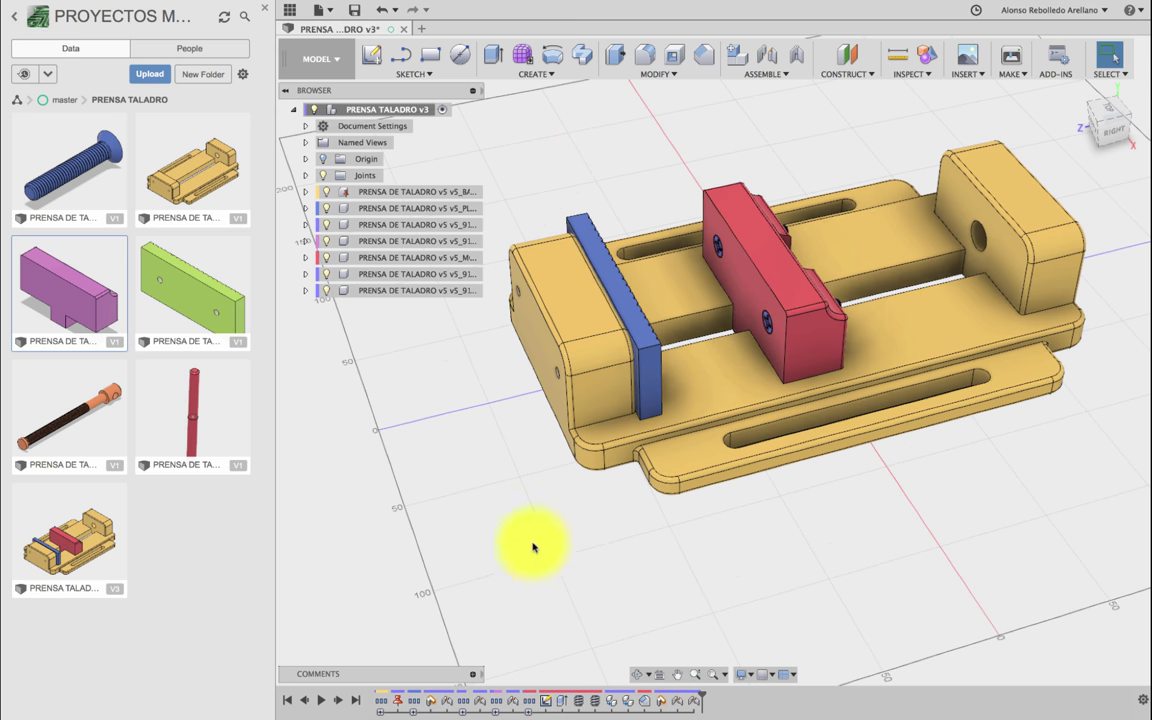
{"action": "key", "text": "ctrl+z"}
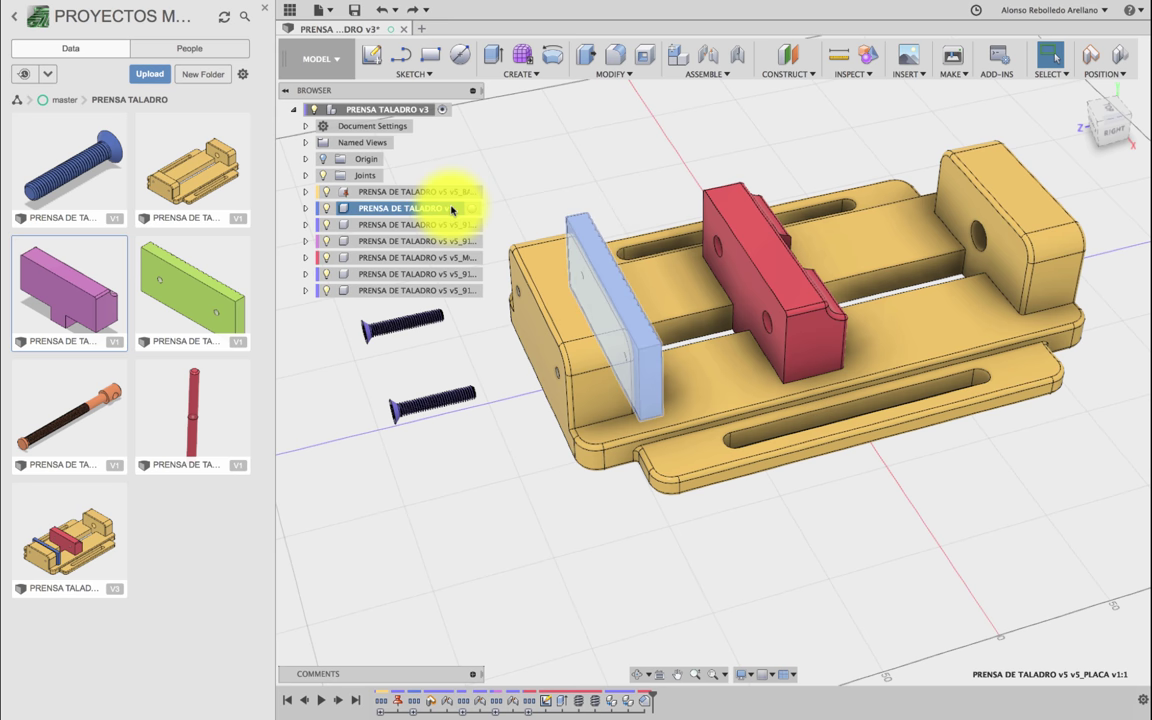
Step: Paste a copy of the blue jaw plate rotated 180° about Y, placed below the vise
{"action": "key", "text": "ctrl+v"}
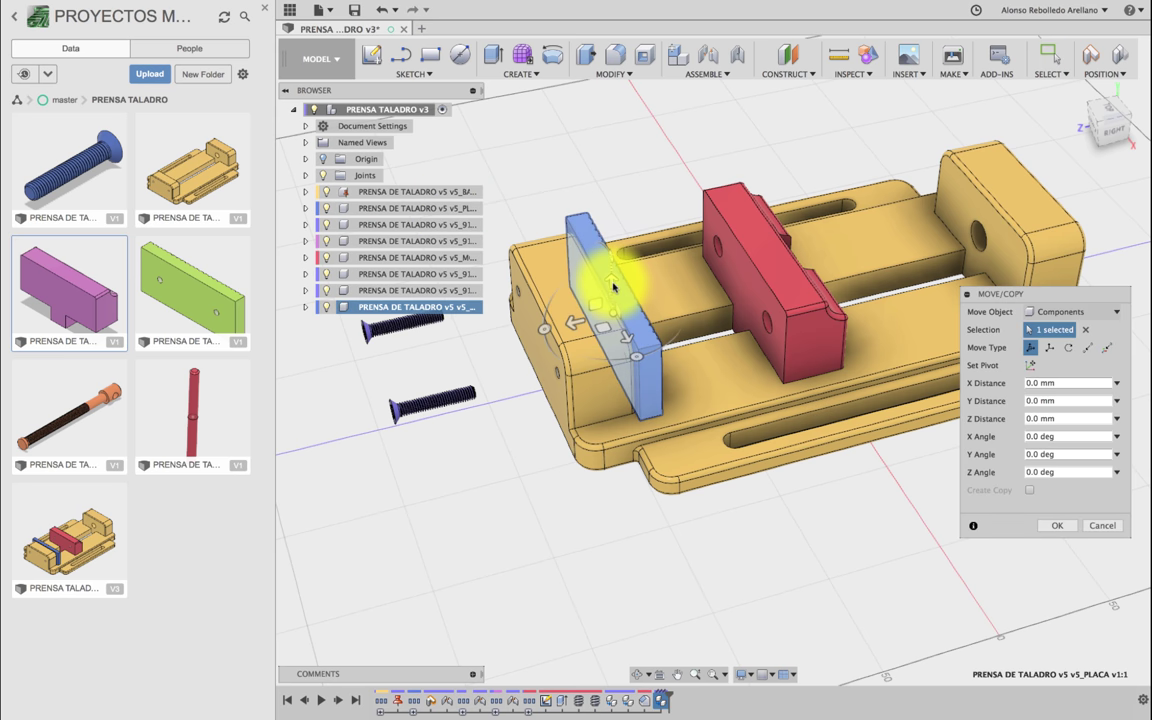
{"action": "mouse_move", "coordinate": [614, 287]}
{"action": "left_mouse_down"}
{"action": "mouse_move", "coordinate": [643, 560]}
{"action": "mouse_move", "coordinate": [556, 435]}
{"action": "mouse_move", "coordinate": [572, 427]}
{"action": "left_mouse_up"}
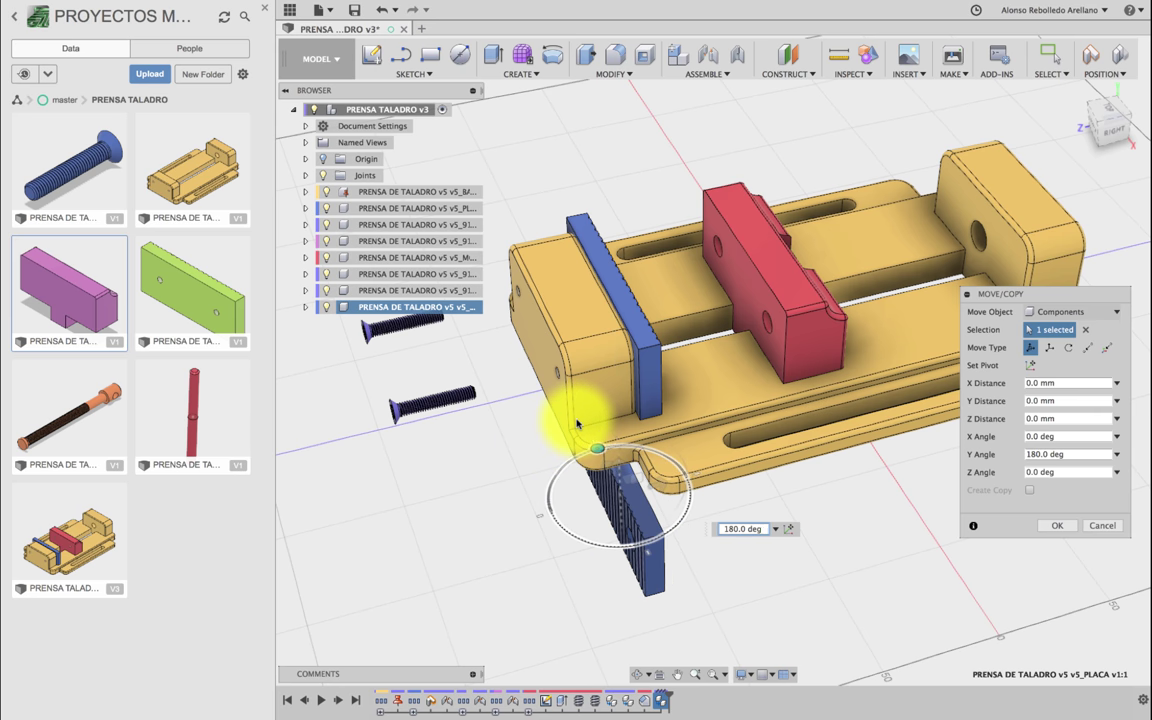
{"action": "left_click", "coordinate": [1050, 525]}
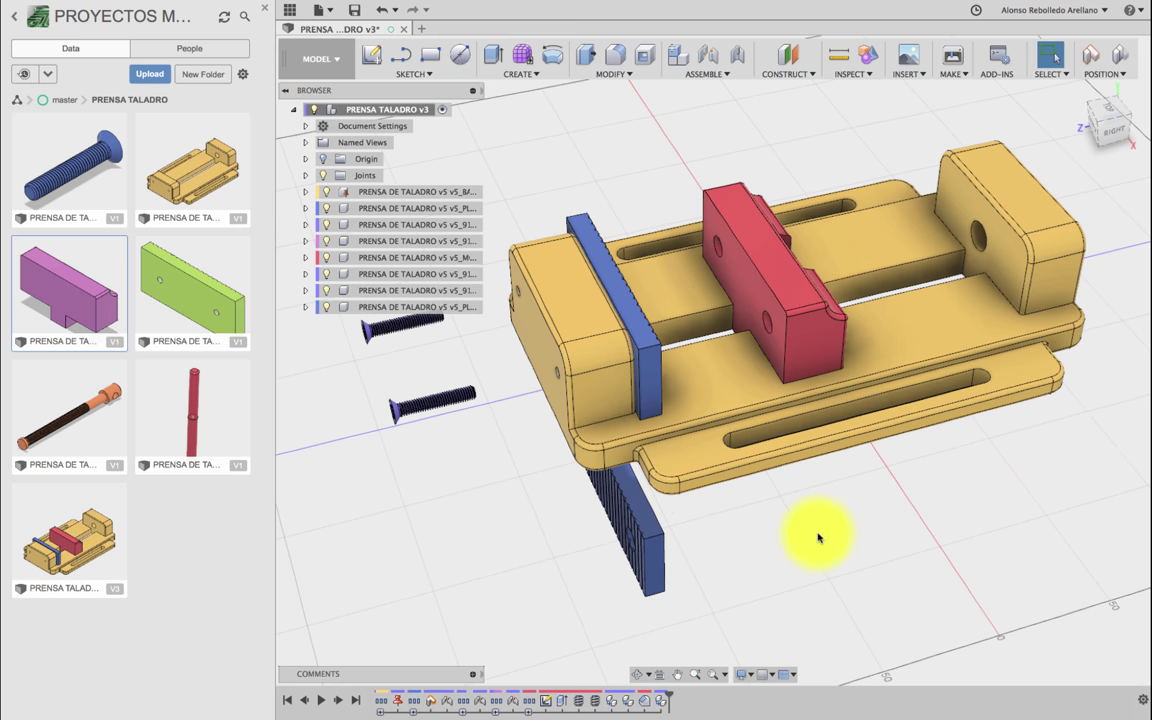
{"action": "left_click", "coordinate": [630, 676]}
{"action": "left_click_drag", "start_coordinate": [681, 553], "coordinate": [711, 541]}
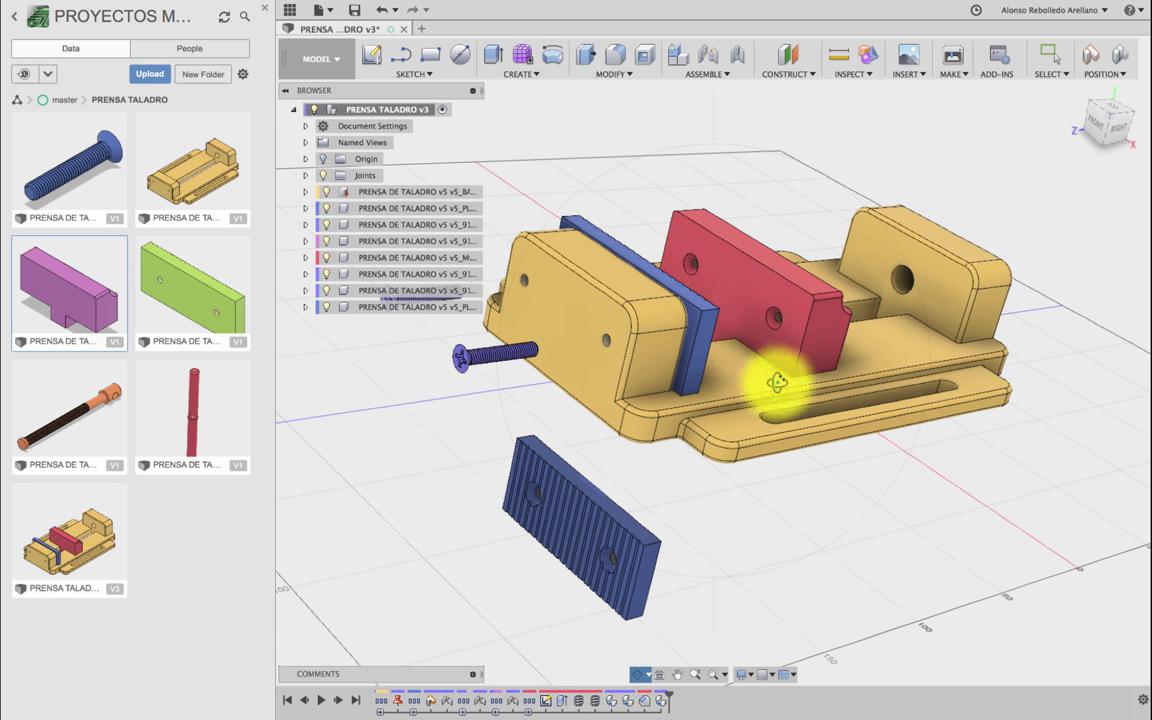
{"action": "left_click_drag", "start_coordinate": [773, 531], "coordinate": [752, 535]}
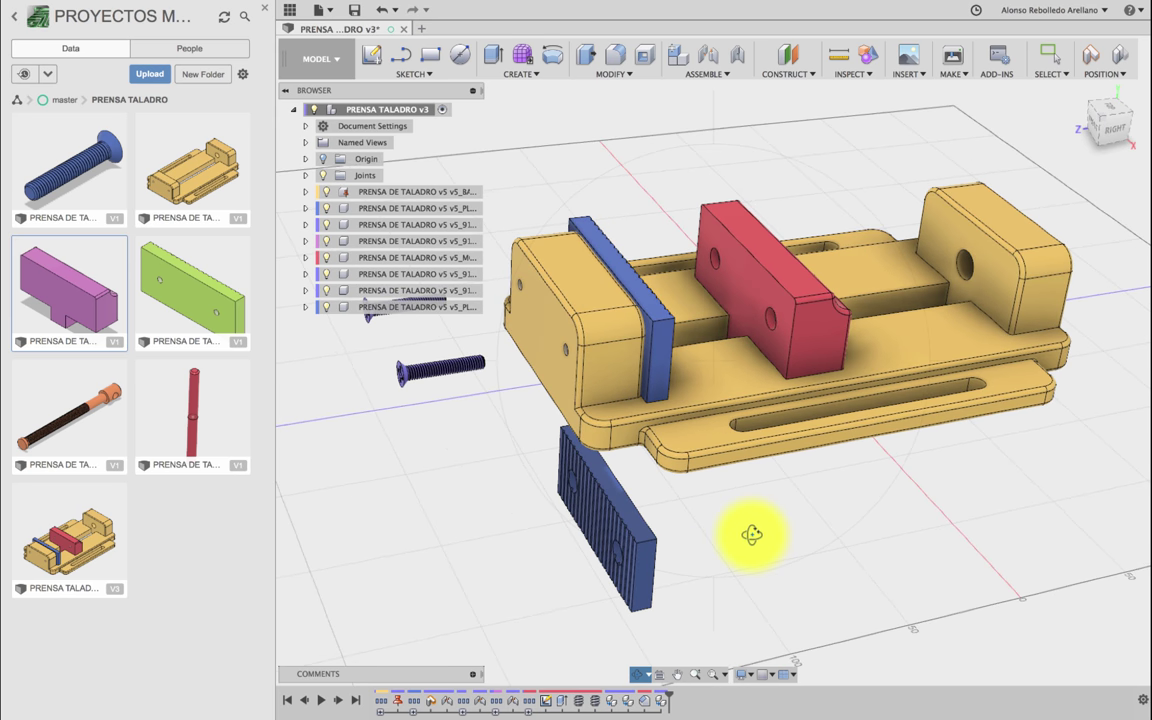
Step: Rigidly joint the copied blue ribbed plate to the red moving jaw's face, keeping moved positions
{"action": "key", "text": "j"}
{"action": "left_click", "coordinate": [584, 367]}
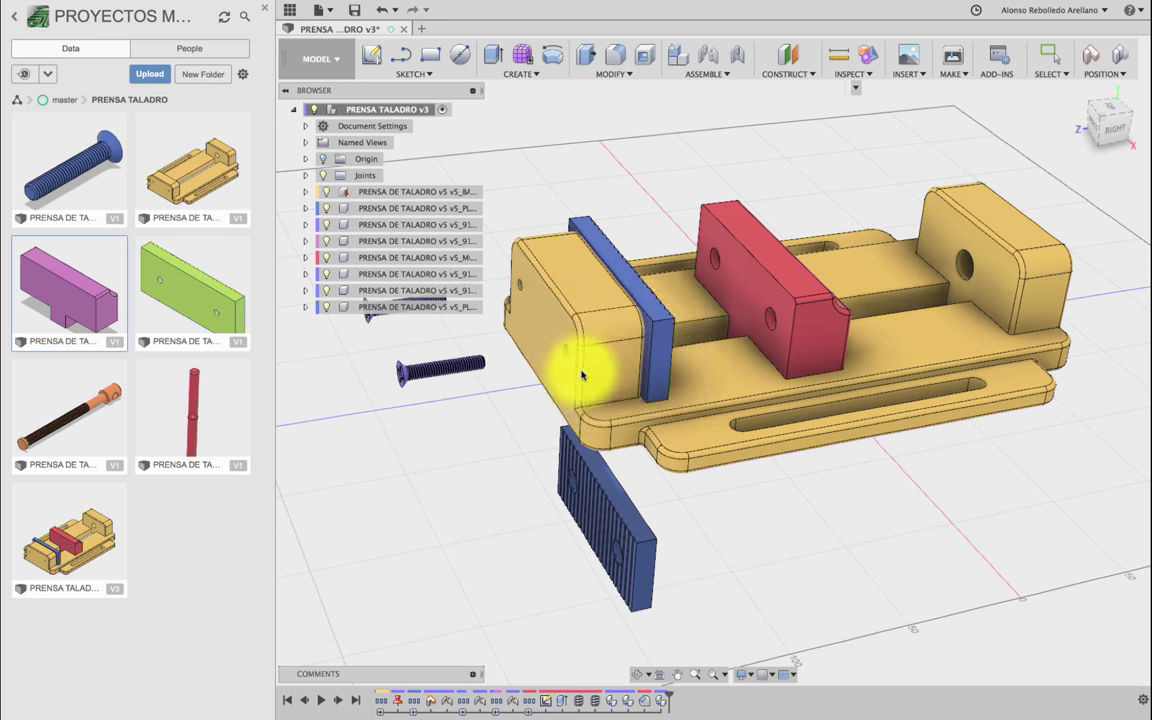
{"action": "left_click", "coordinate": [615, 480]}
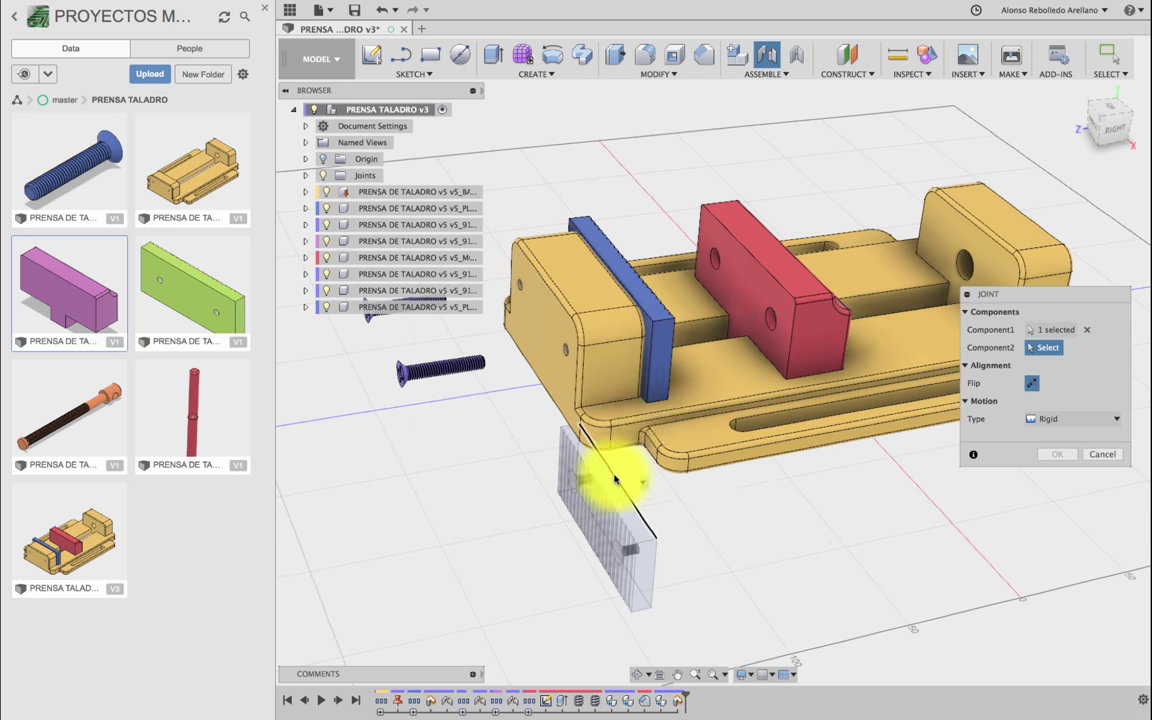
{"action": "left_click", "coordinate": [745, 256]}
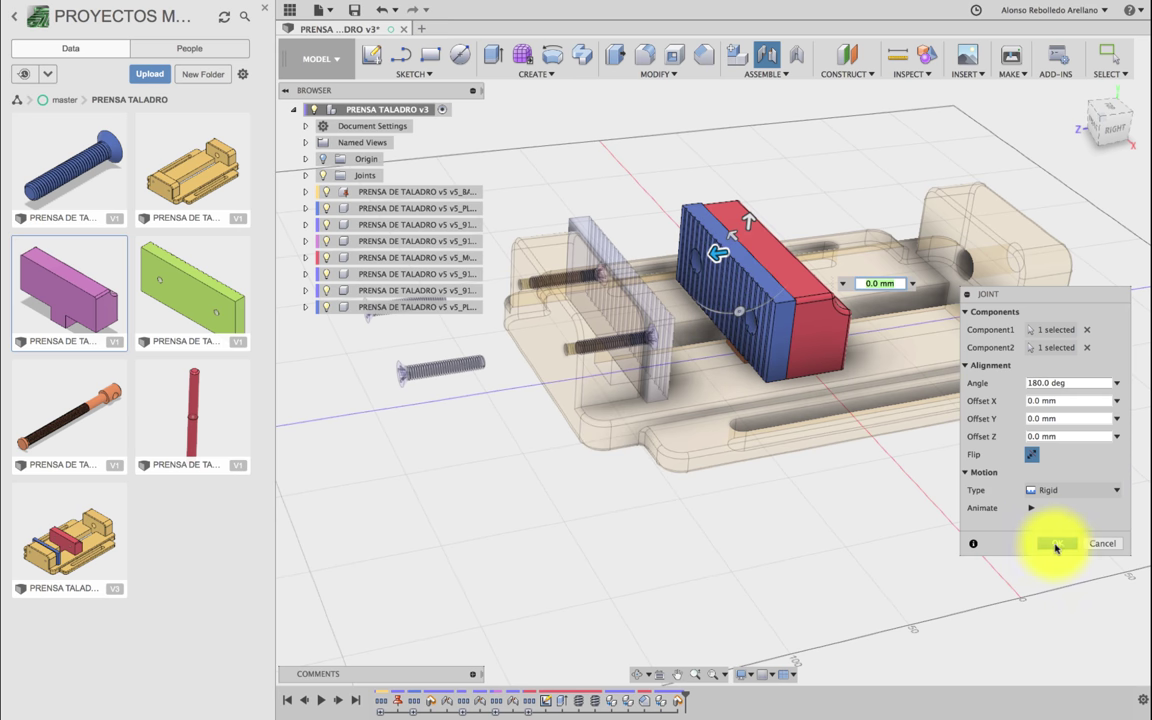
{"action": "left_click", "coordinate": [1058, 545]}
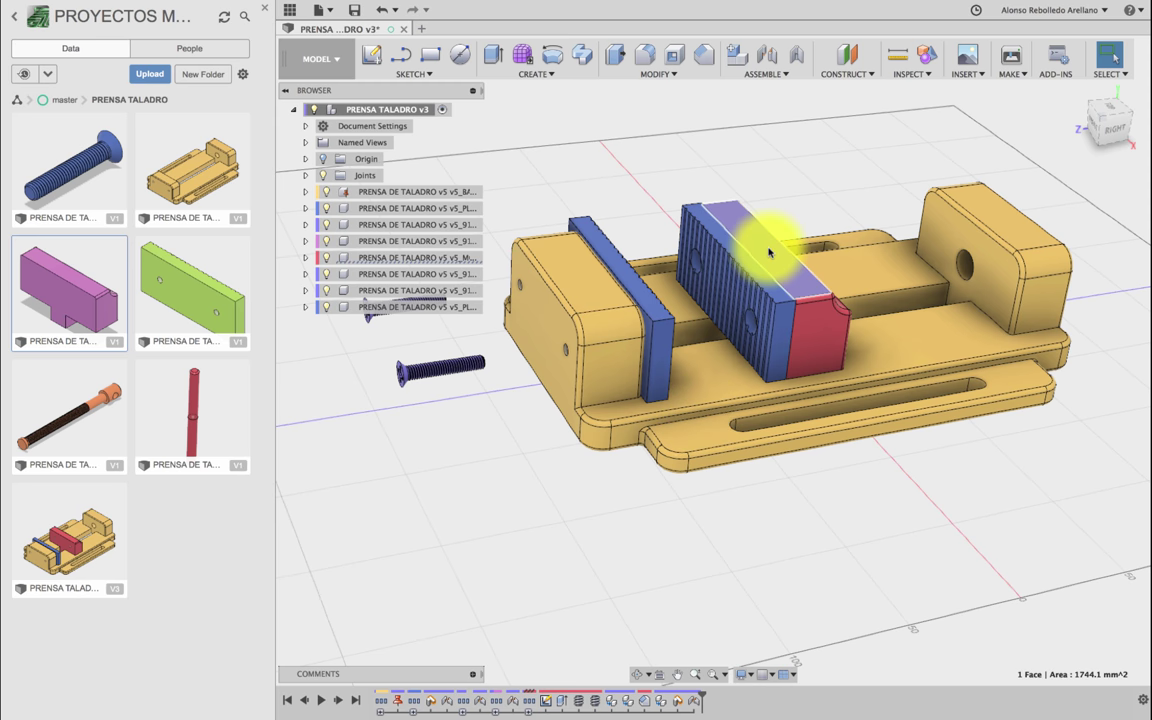
Step: Activate MORDAZA MOVIL, delete its Chamfer1 feature, then reactivate the root PRENSA TALADRO v3
{"action": "left_click", "coordinate": [474, 258]}
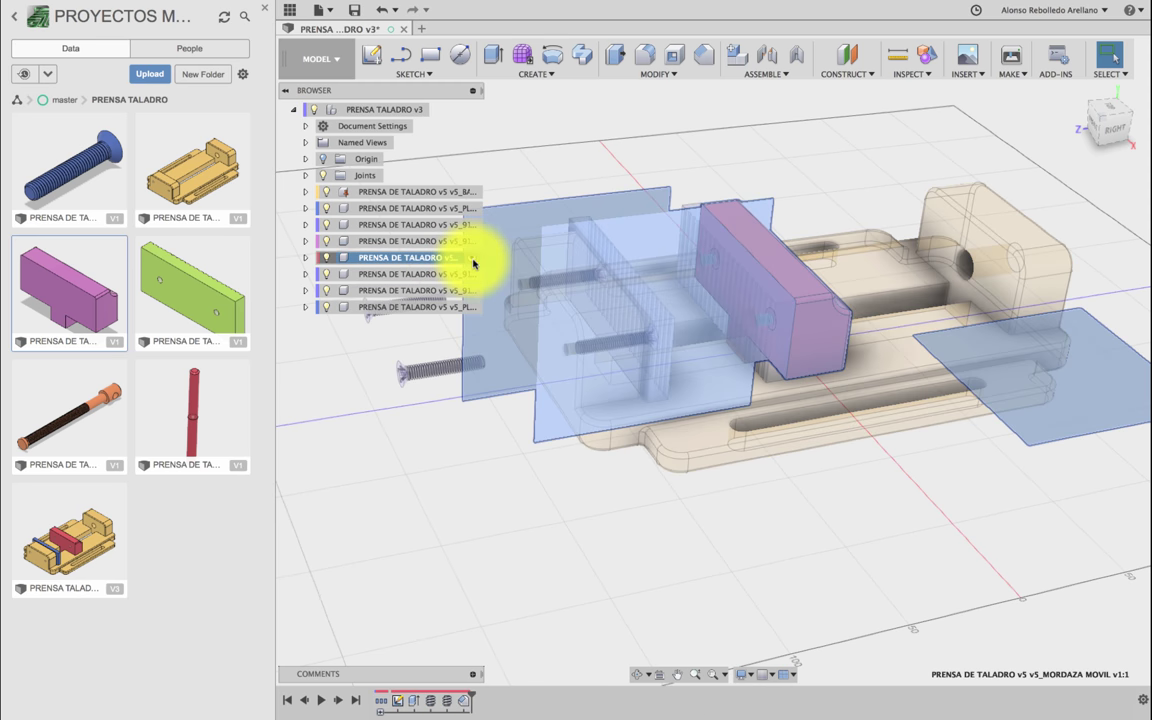
{"action": "left_click", "coordinate": [500, 488]}
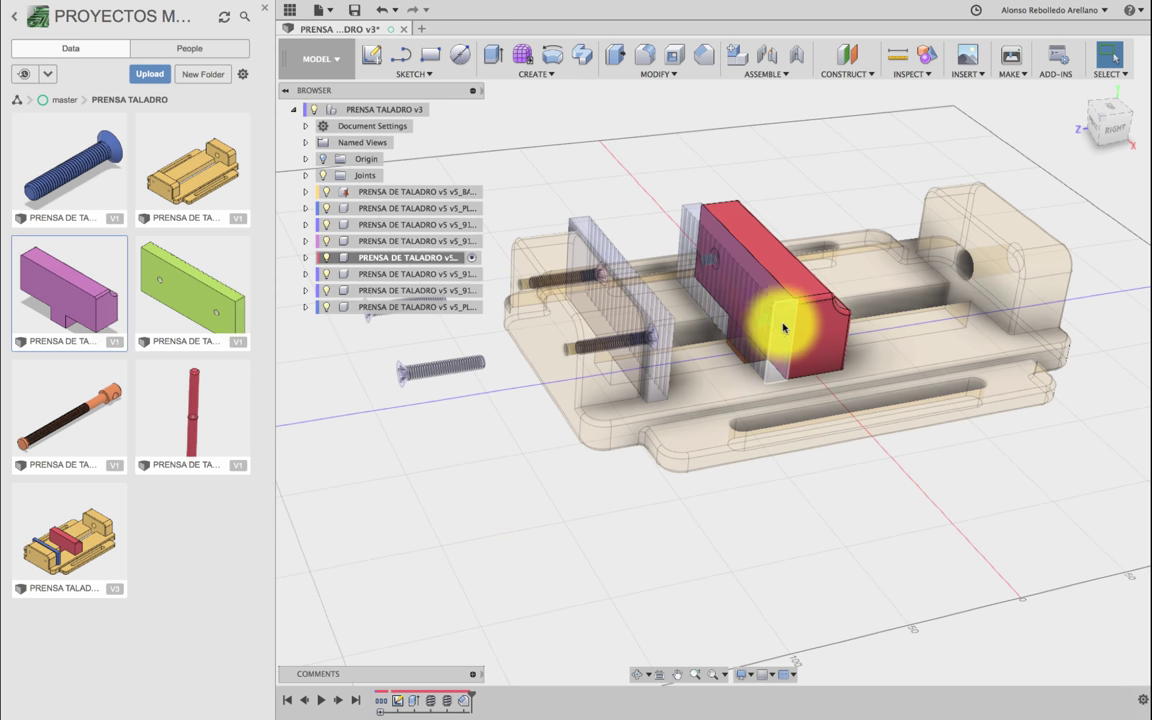
{"action": "scroll", "coordinate": [778, 325], "scroll_direction": "up", "scroll_amount": 2}
{"action": "scroll", "coordinate": [773, 322], "scroll_direction": "up", "scroll_amount": 5}
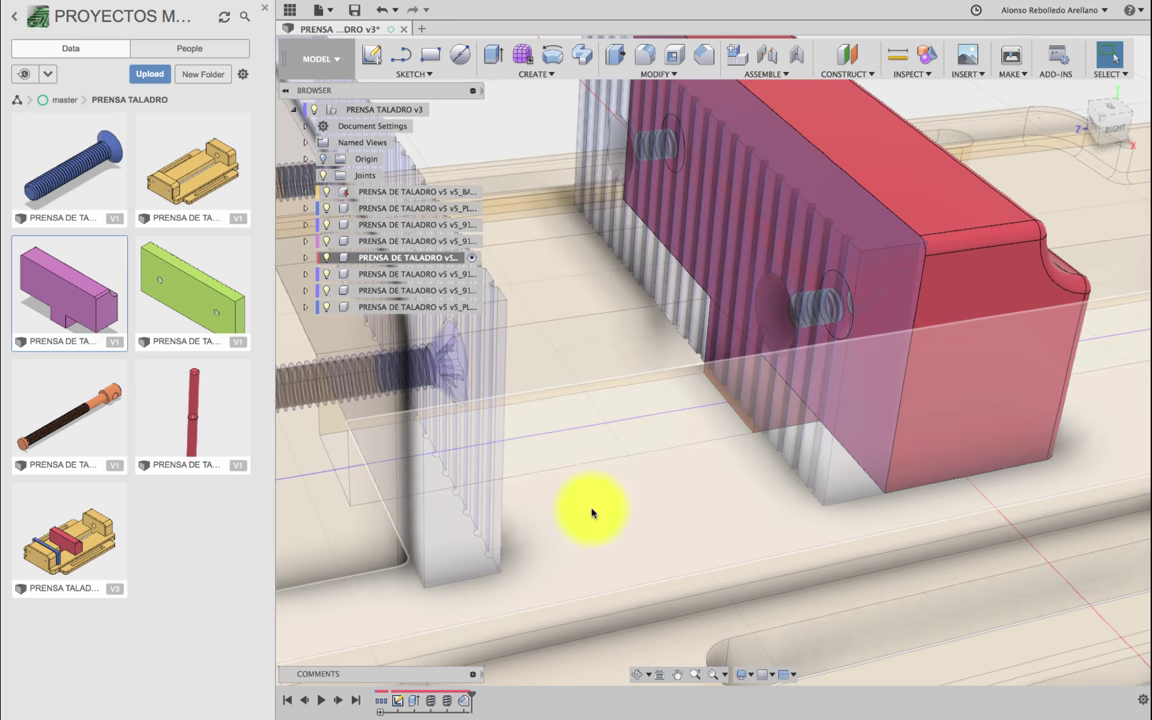
{"action": "right_click", "coordinate": [461, 706]}
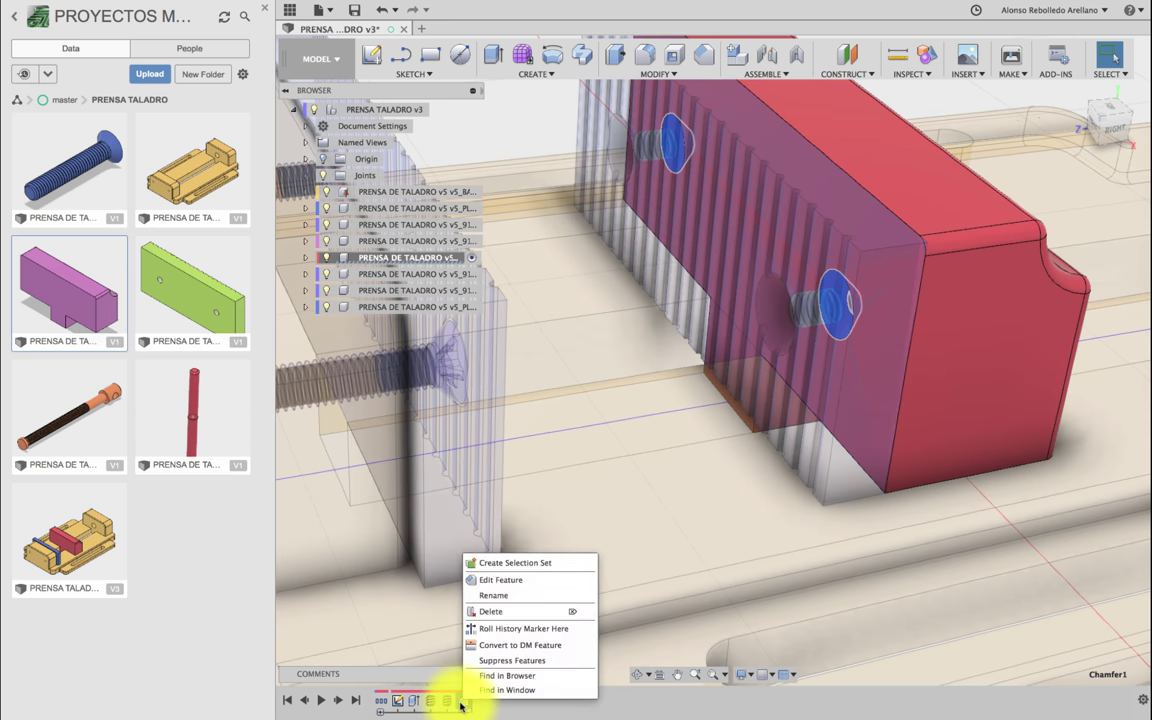
{"action": "left_click", "coordinate": [494, 612]}
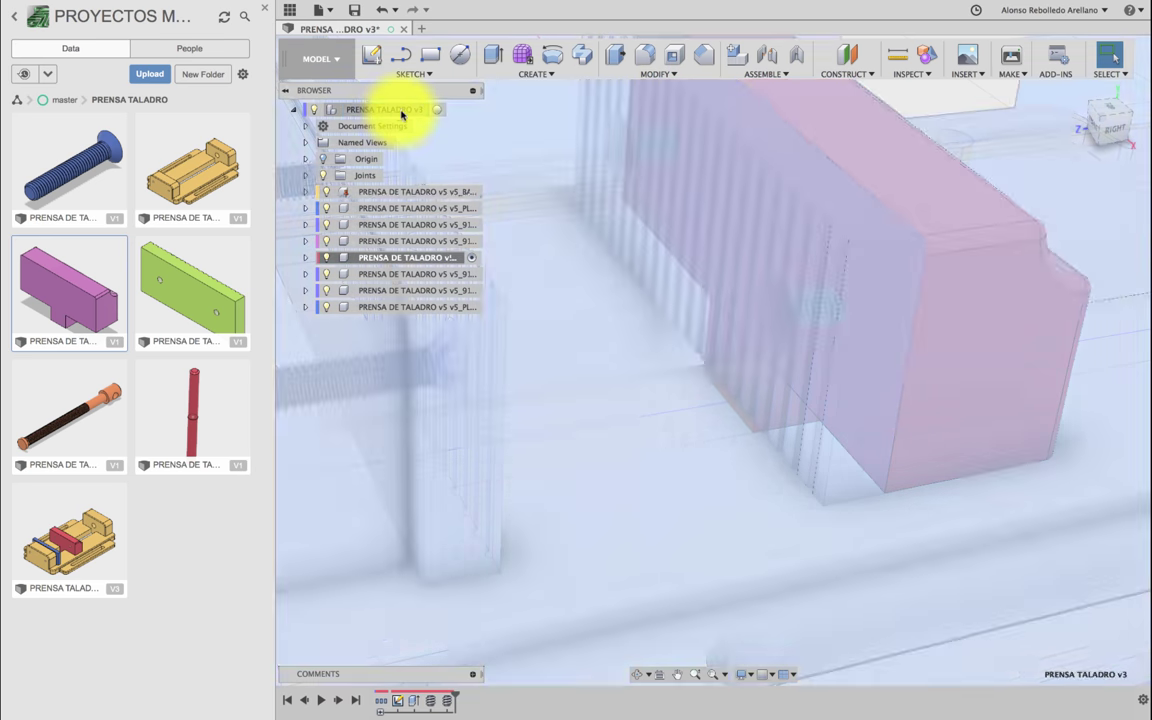
{"action": "left_click", "coordinate": [441, 109]}
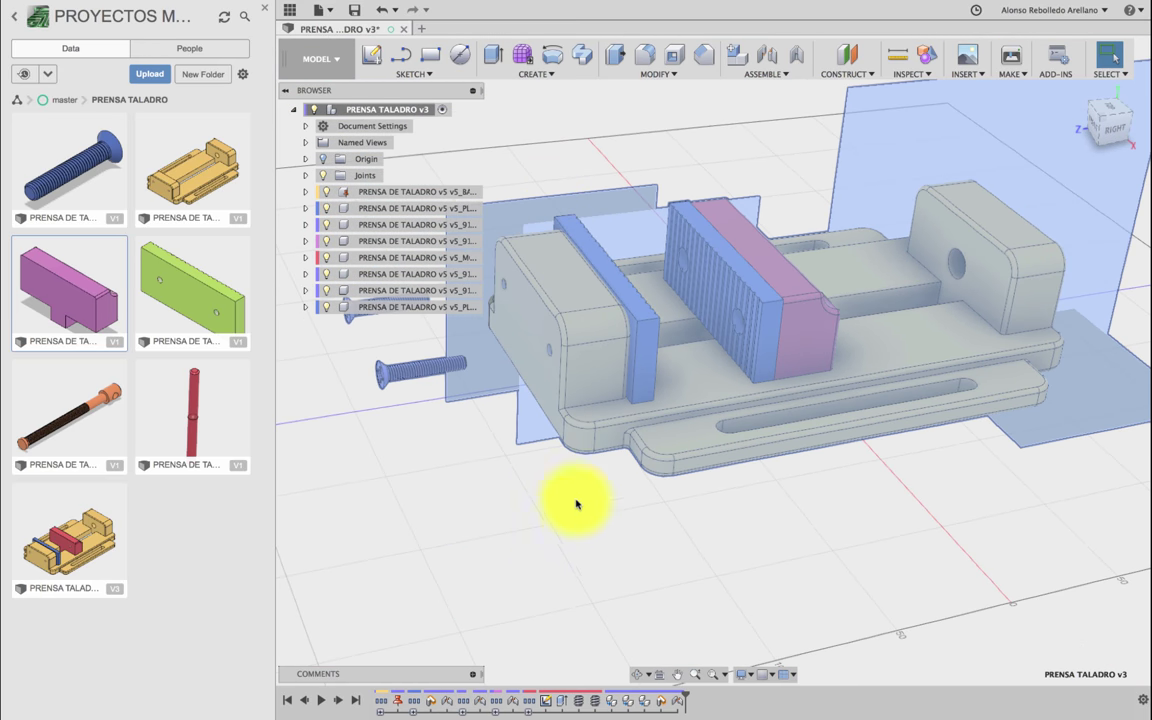
{"action": "left_click", "coordinate": [578, 516]}
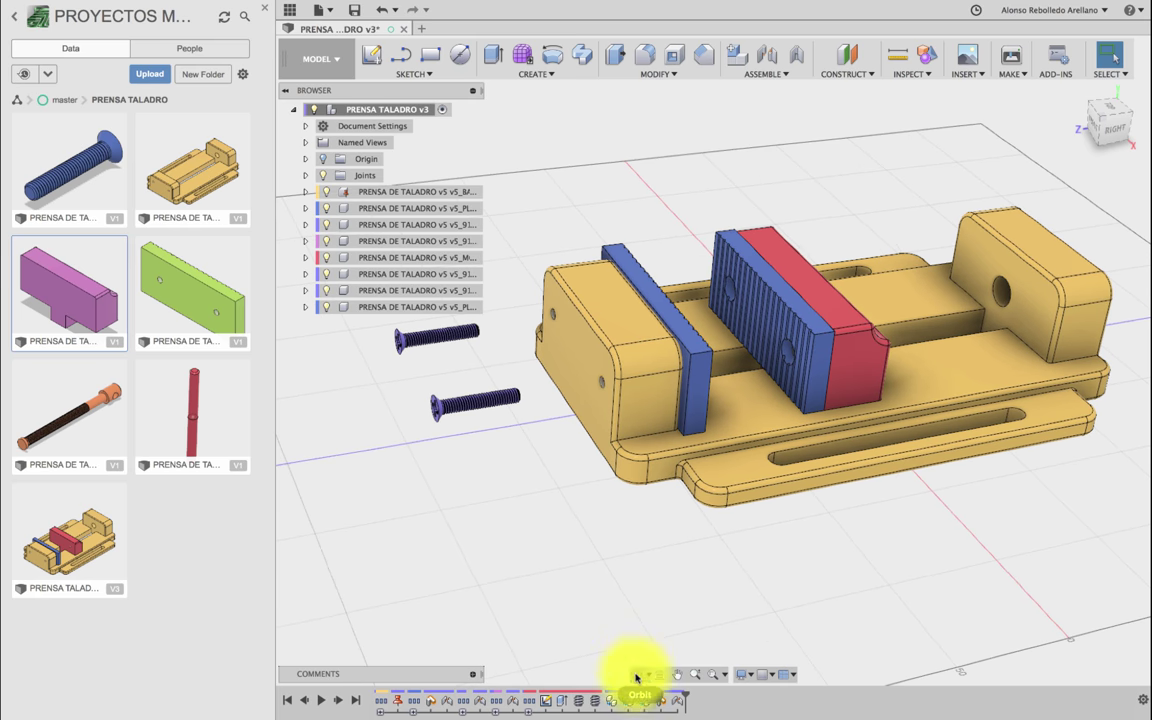
Step: Orbit and zoom in to look down on the vise jaws and loose screws
{"action": "mouse_move", "coordinate": [608, 541]}
{"action": "left_mouse_down"}
{"action": "mouse_move", "coordinate": [638, 540]}
{"action": "mouse_move", "coordinate": [622, 539]}
{"action": "left_mouse_up"}
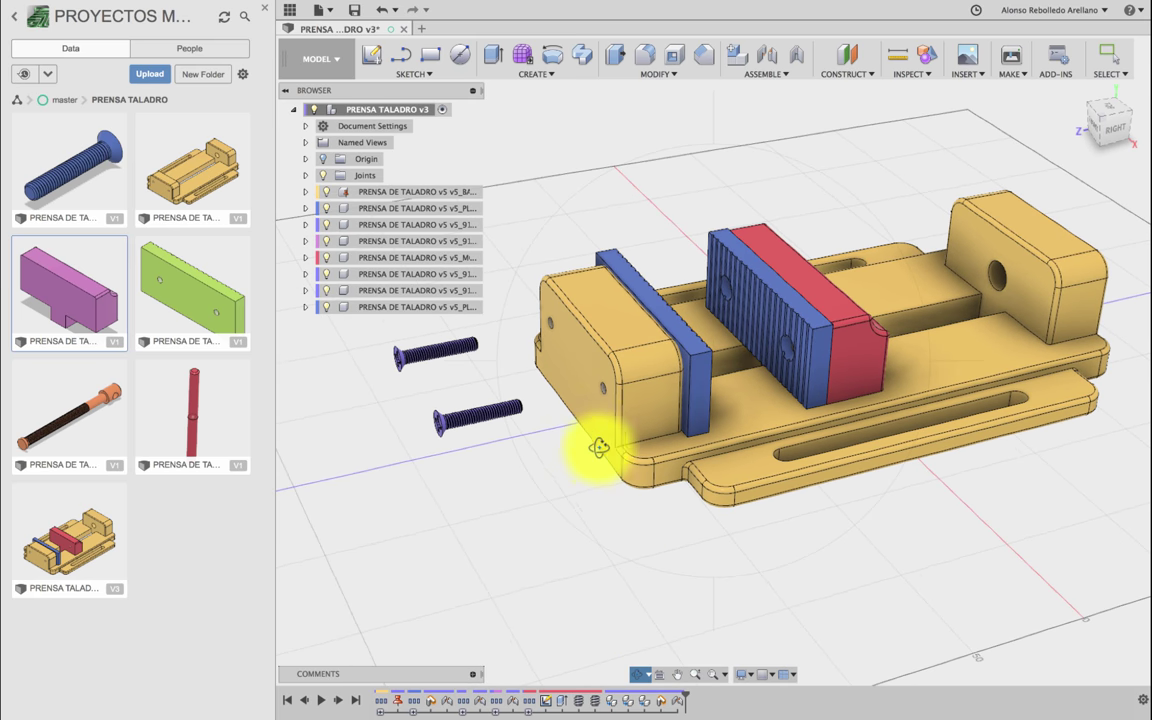
{"action": "mouse_move", "coordinate": [598, 447]}
{"action": "left_mouse_down"}
{"action": "mouse_move", "coordinate": [617, 450]}
{"action": "mouse_move", "coordinate": [607, 458]}
{"action": "left_mouse_up"}
{"action": "scroll", "coordinate": [610, 455], "scroll_direction": "up", "scroll_amount": 3}
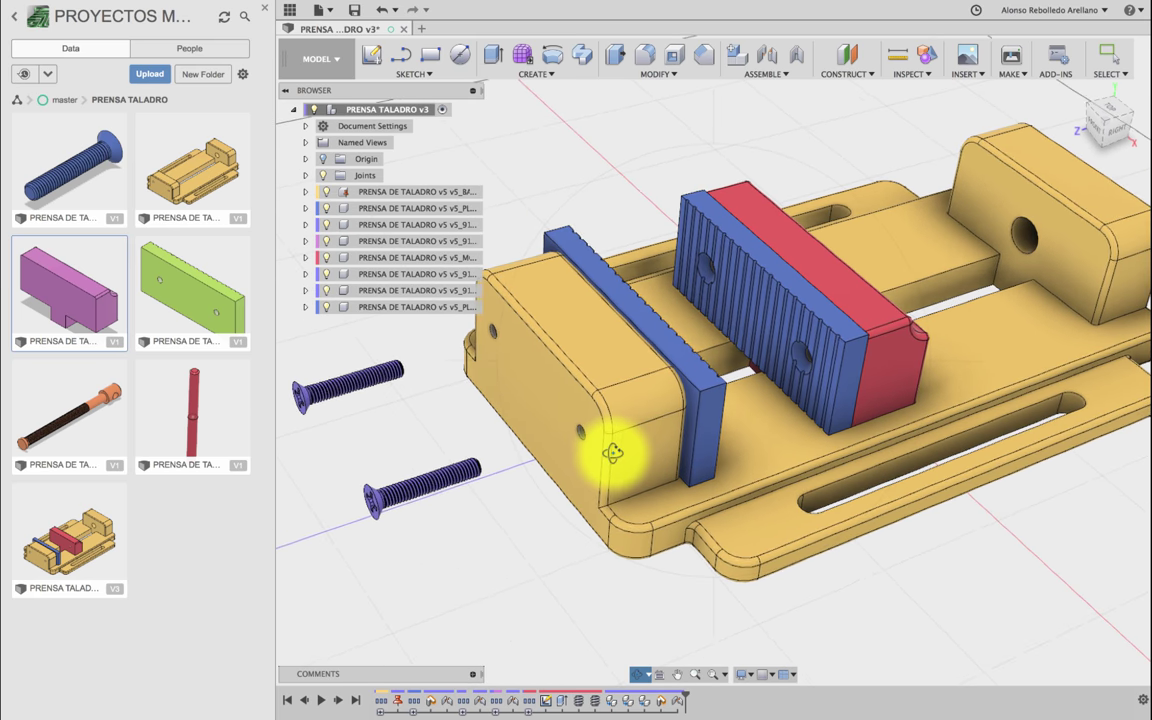
Step: Rigidly joint the lower screw into one ribbed-plate hole, then the other screw into the second hole
{"action": "key", "text": "j"}
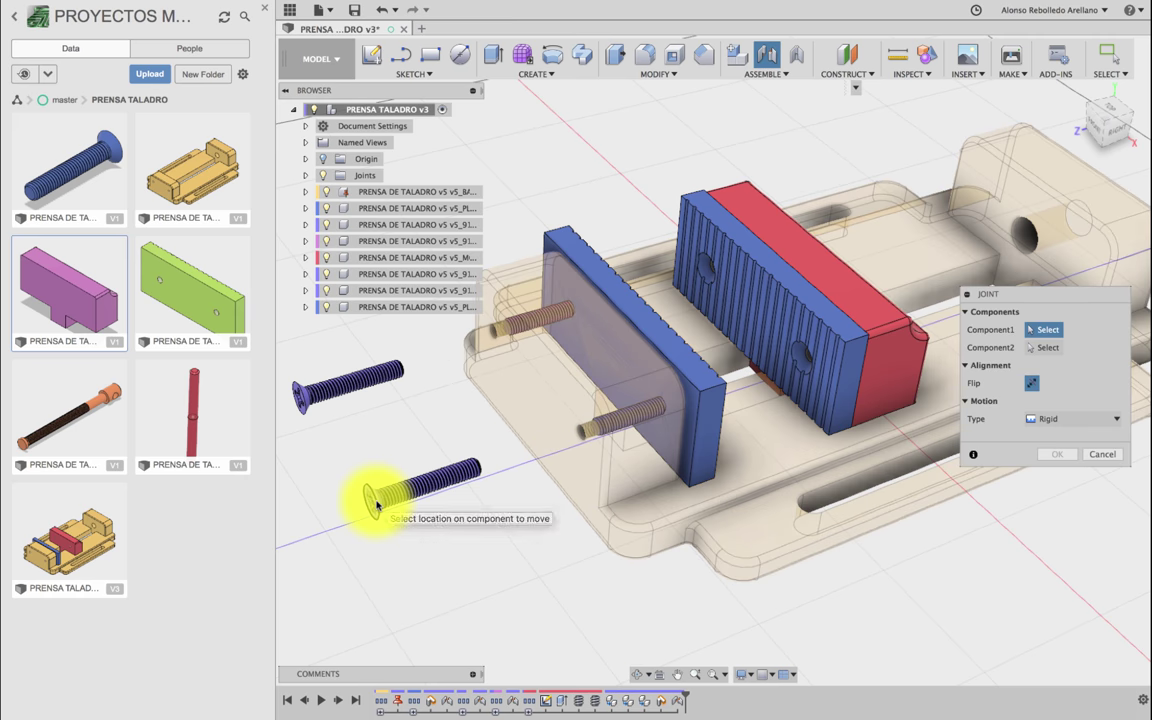
{"action": "left_click", "coordinate": [377, 505]}
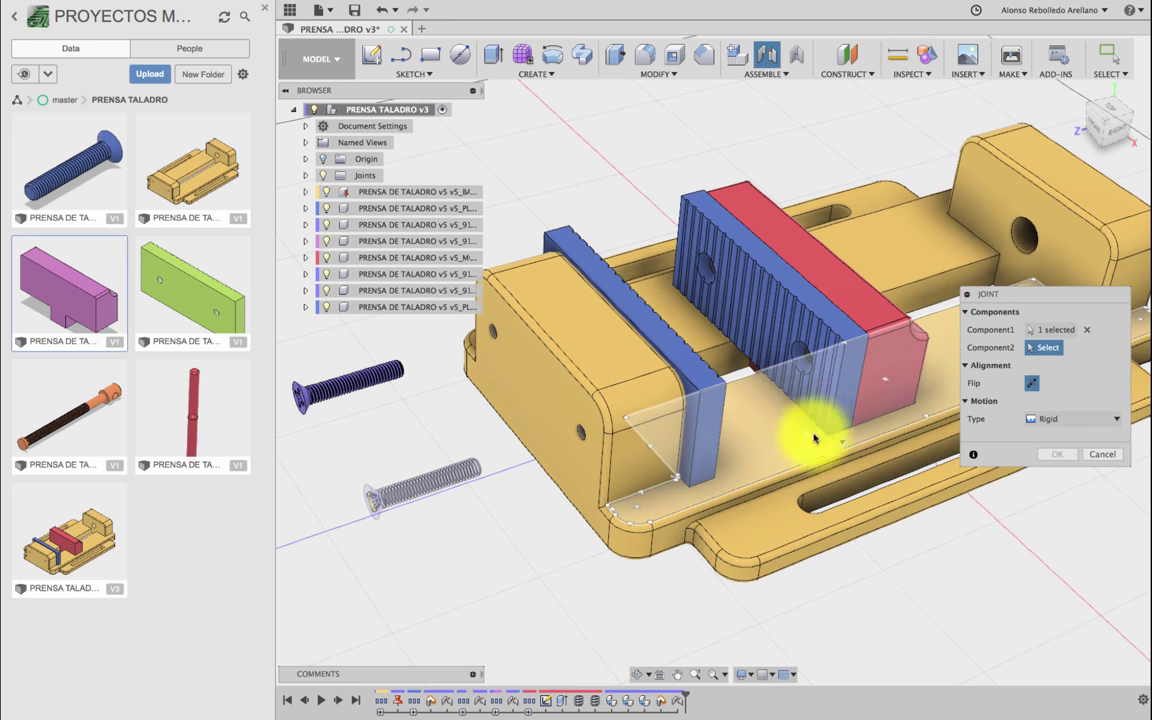
{"action": "left_click", "coordinate": [795, 355]}
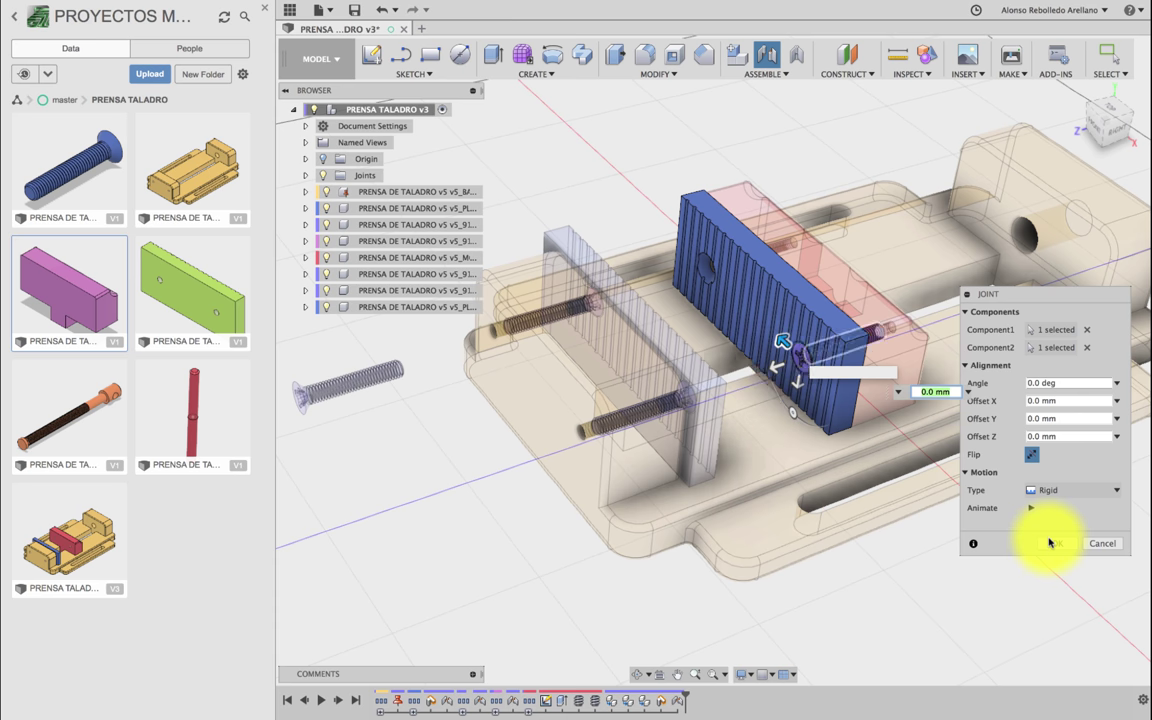
{"action": "left_click", "coordinate": [1052, 543]}
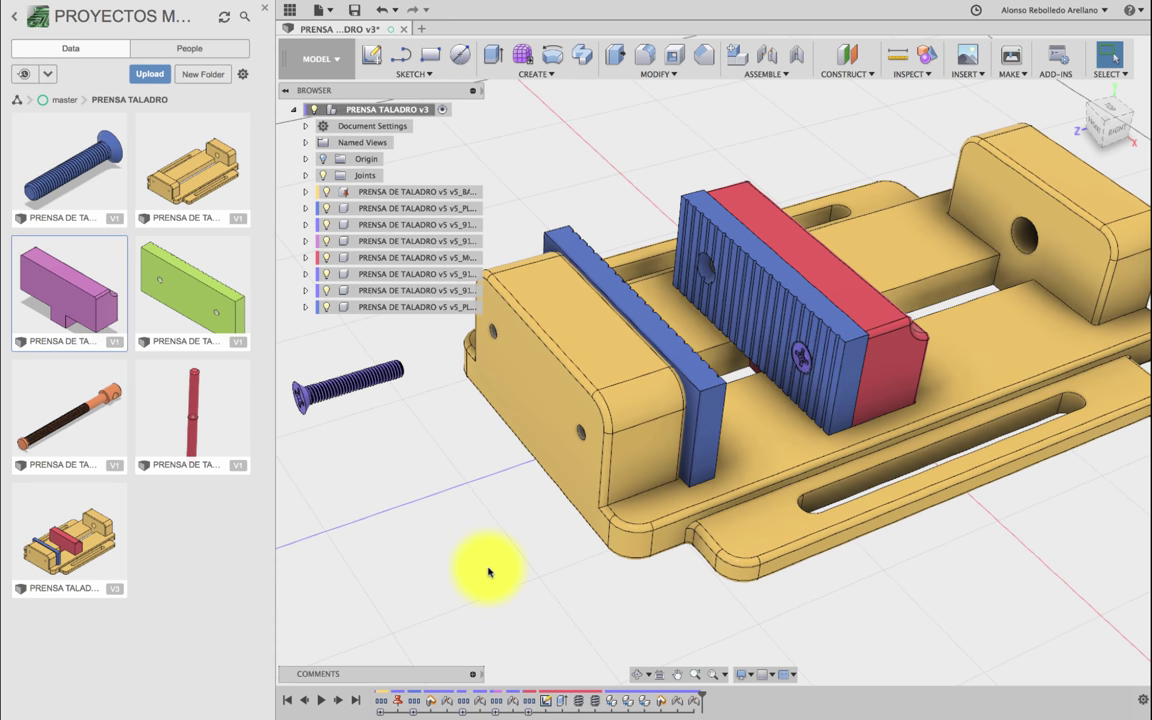
{"action": "key", "text": "j"}
{"action": "left_click", "coordinate": [308, 405]}
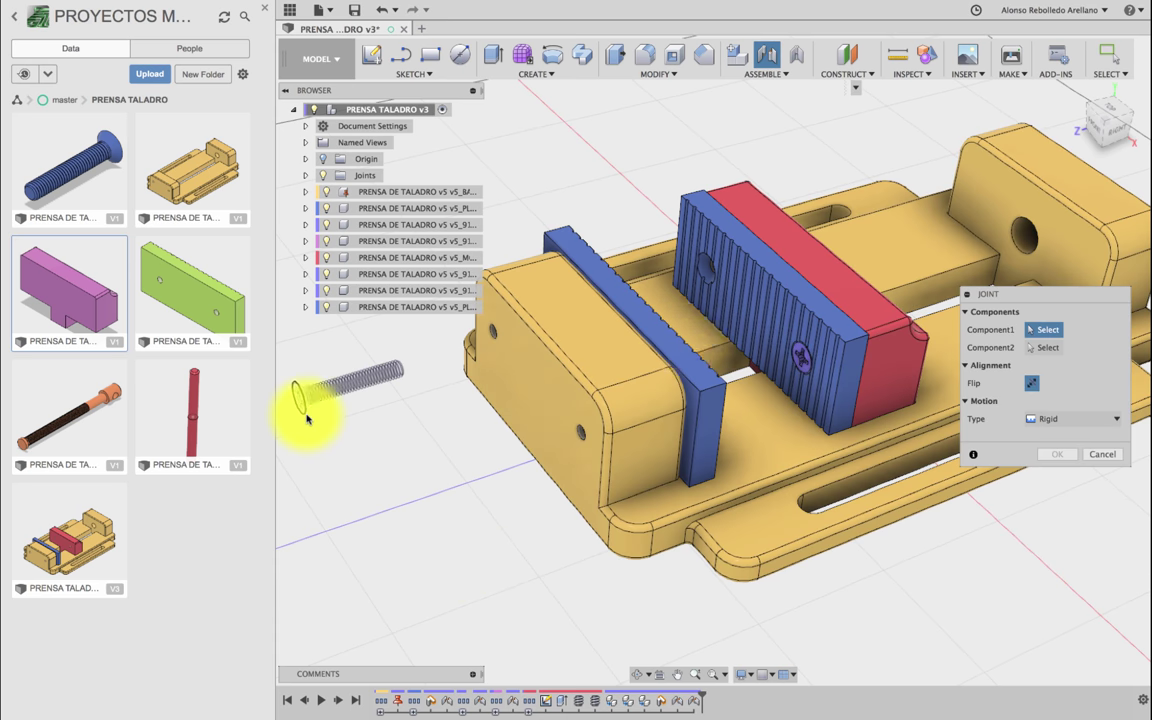
{"action": "left_click", "coordinate": [705, 272]}
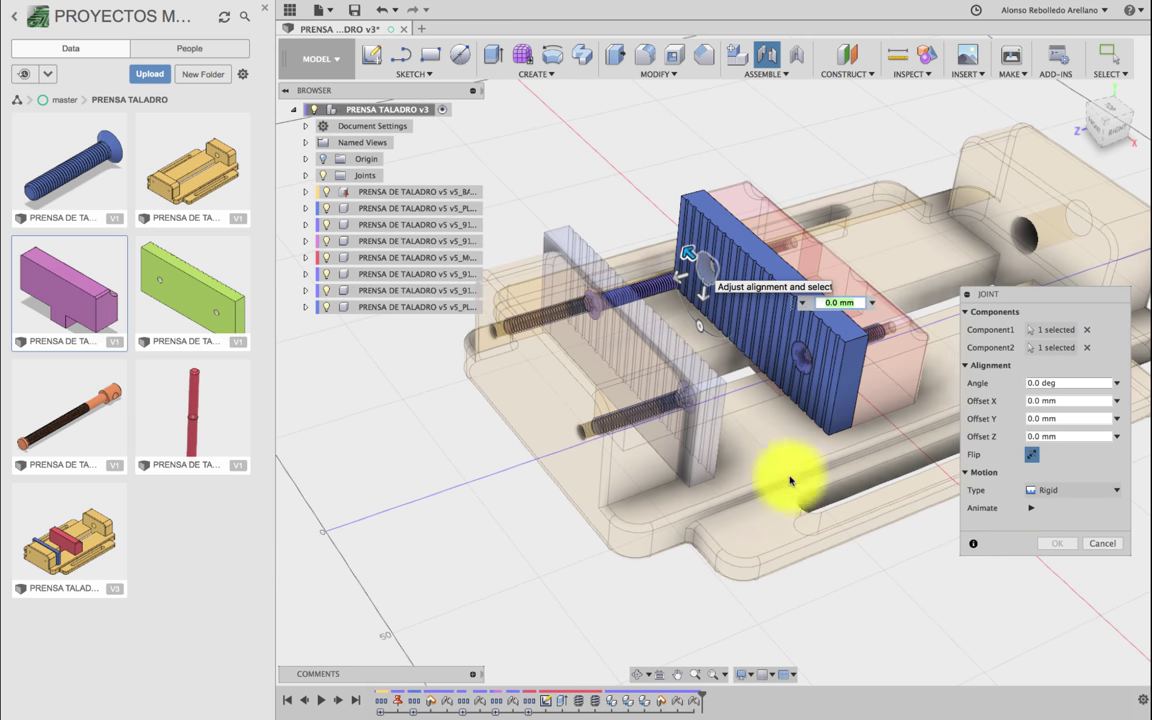
{"action": "left_click", "coordinate": [1052, 544]}
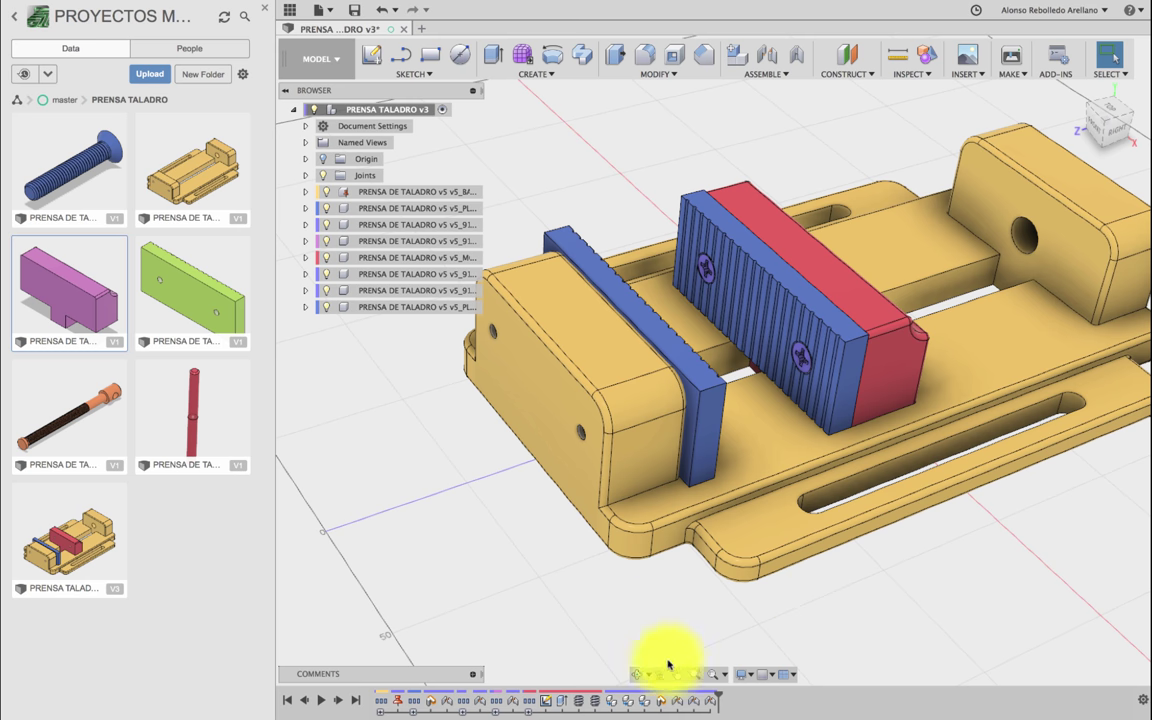
Step: Zoom out to the whole vise and save a new version with the 'User Saved' description
{"action": "left_click", "coordinate": [641, 675]}
{"action": "mouse_move", "coordinate": [805, 455]}
{"action": "left_mouse_down"}
{"action": "mouse_move", "coordinate": [779, 437]}
{"action": "mouse_move", "coordinate": [774, 463]}
{"action": "mouse_move", "coordinate": [796, 465]}
{"action": "left_mouse_up"}
{"action": "scroll", "coordinate": [796, 465], "scroll_direction": "down", "scroll_amount": 2}
{"action": "scroll", "coordinate": [796, 462], "scroll_direction": "down", "scroll_amount": 2}
{"action": "scroll", "coordinate": [797, 458], "scroll_direction": "down", "scroll_amount": 2}
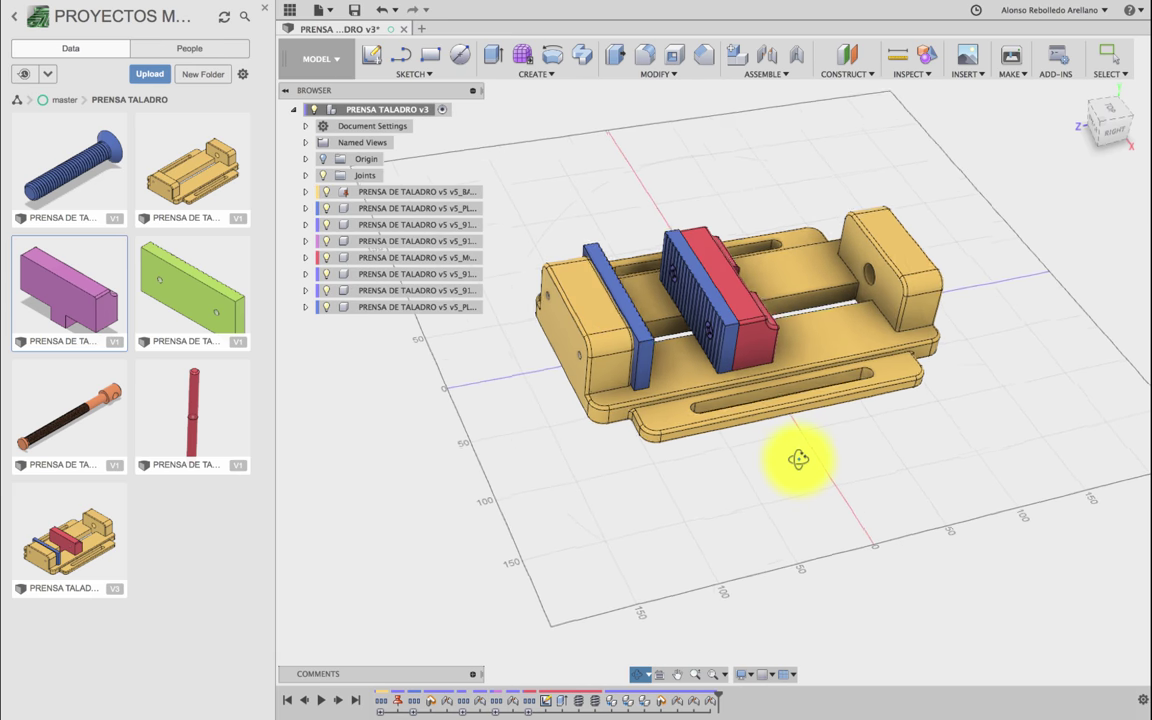
{"action": "scroll", "coordinate": [797, 456], "scroll_direction": "down", "scroll_amount": 1}
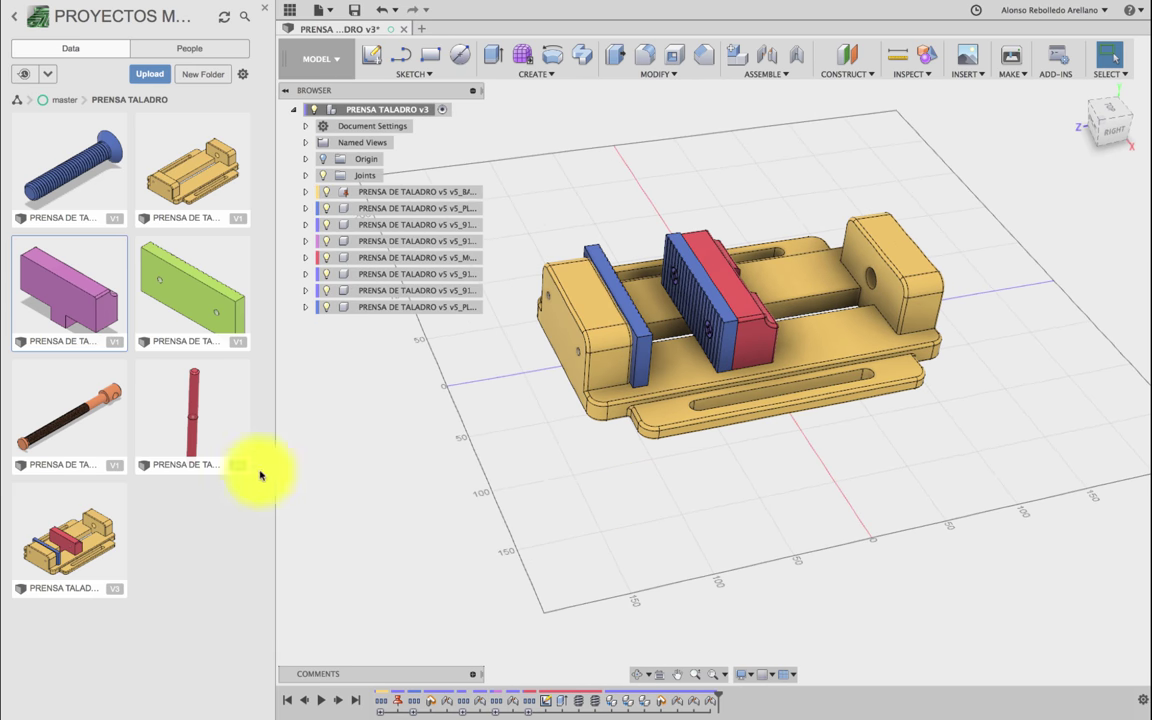
{"action": "left_click", "coordinate": [353, 11]}
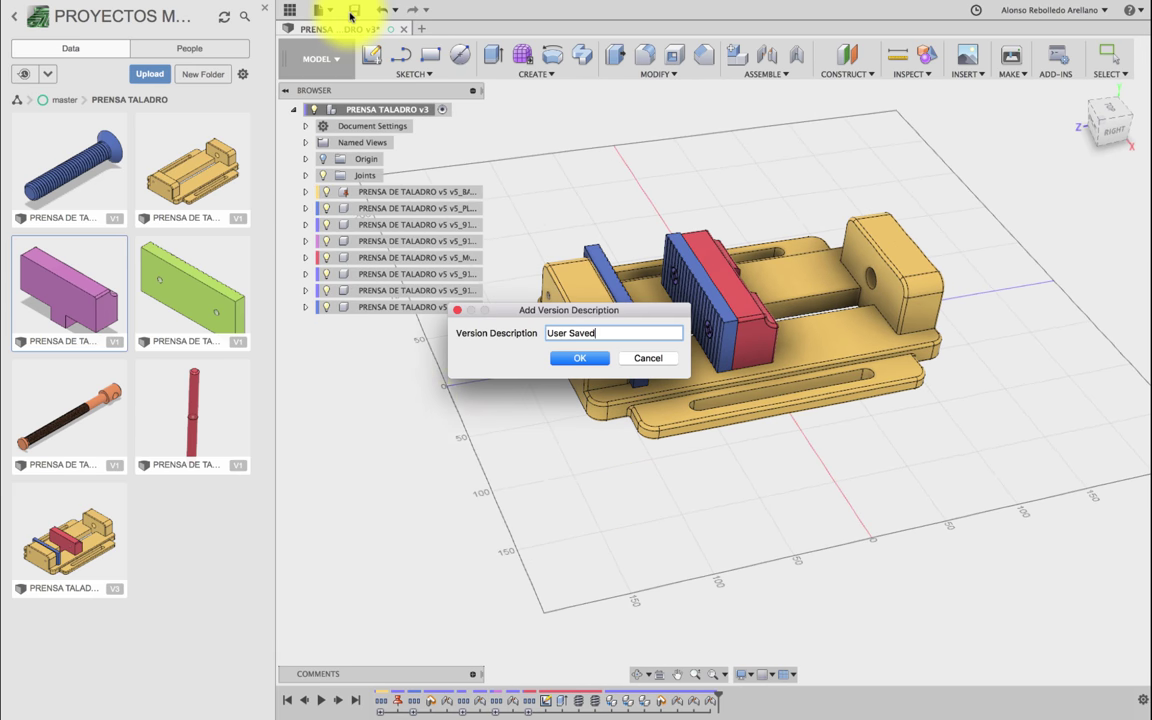
{"action": "left_click", "coordinate": [560, 358]}
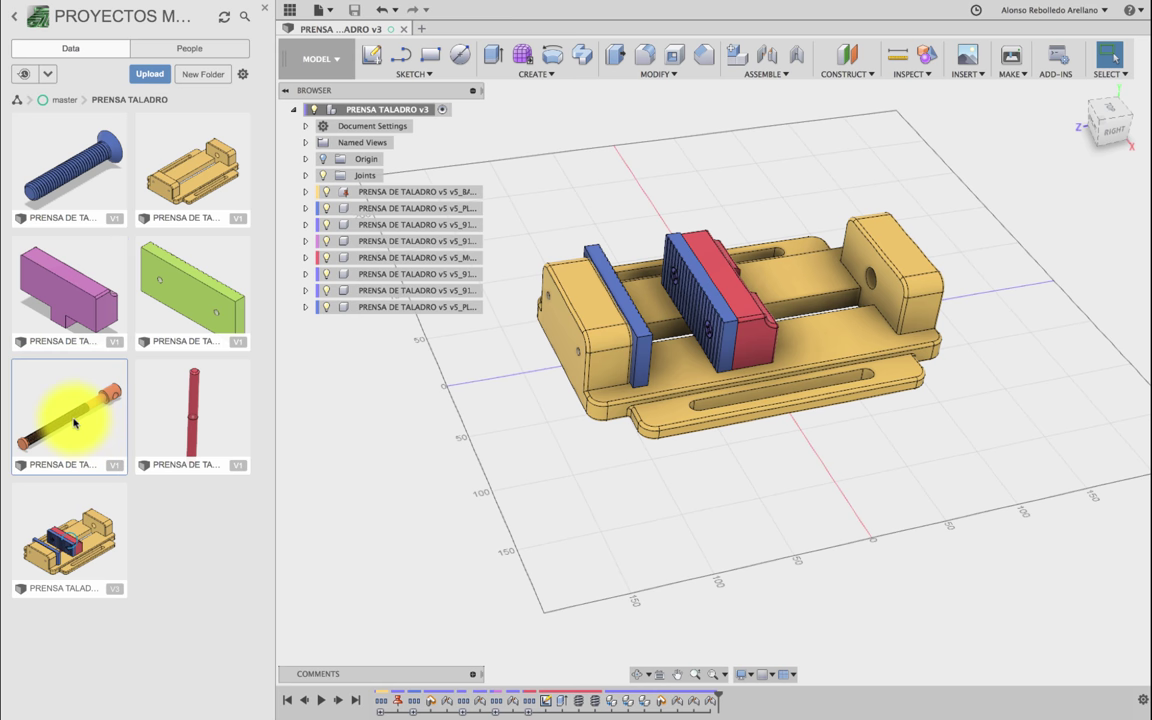
Step: Insert the threaded spindle from the Data Panel into the current design at its default position
{"action": "right_click", "coordinate": [79, 421]}
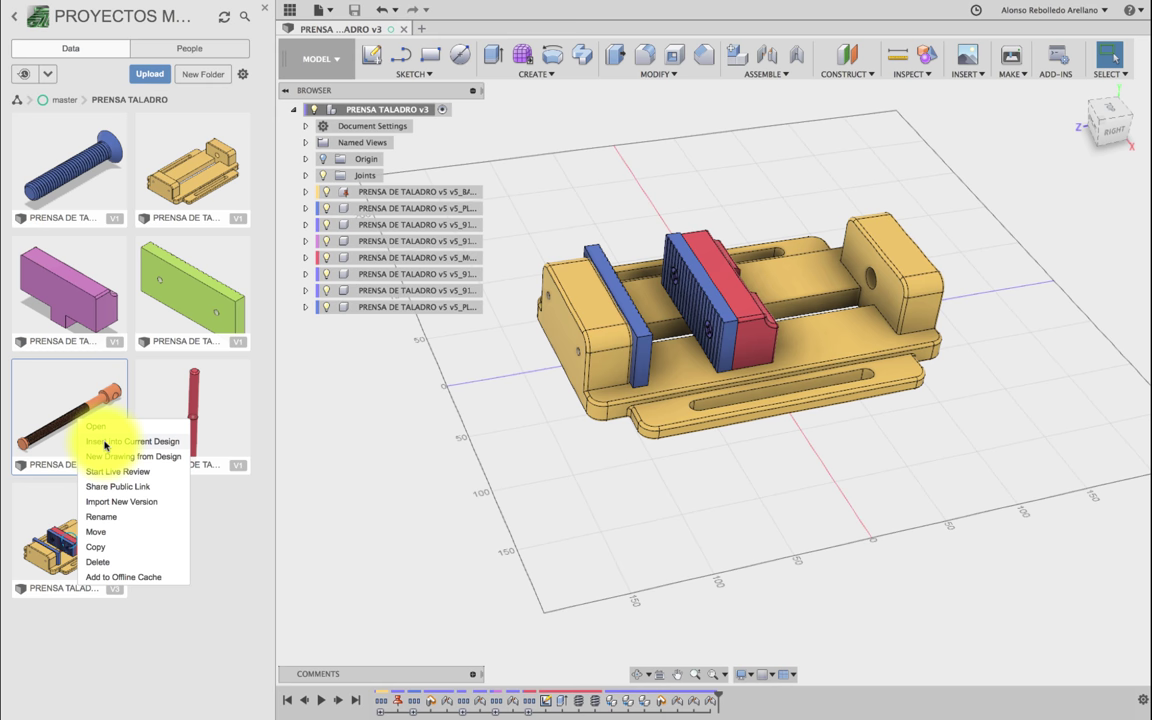
{"action": "left_click", "coordinate": [105, 442]}
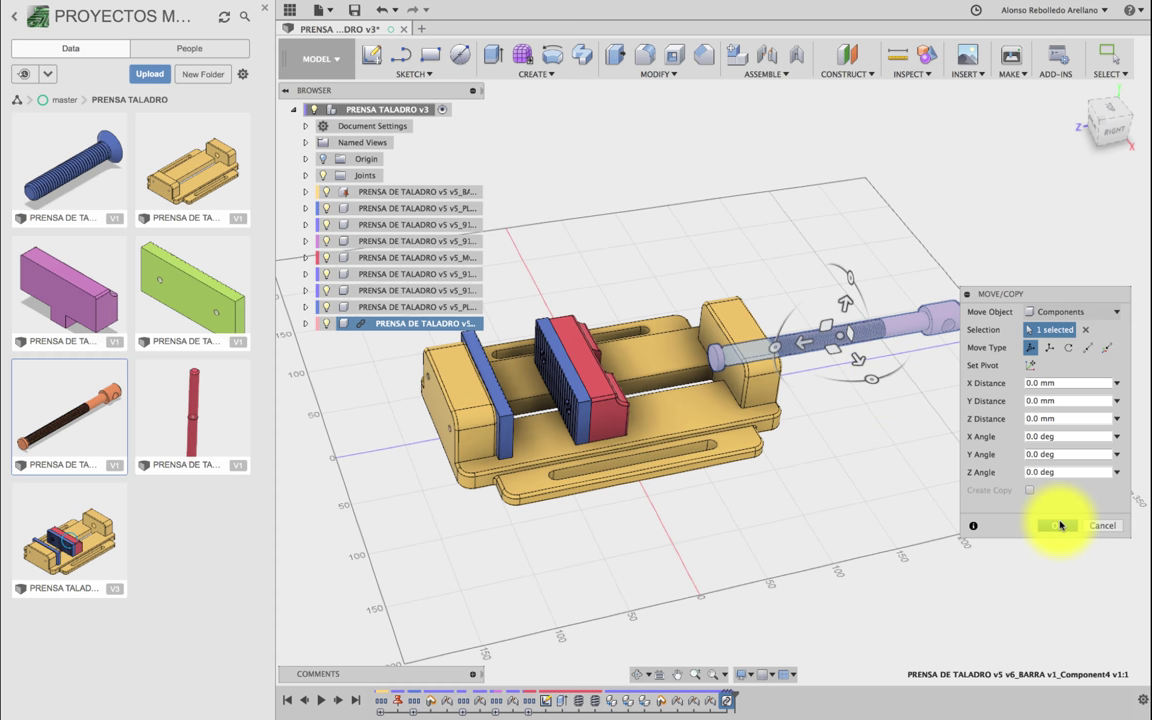
{"action": "left_click", "coordinate": [1058, 525]}
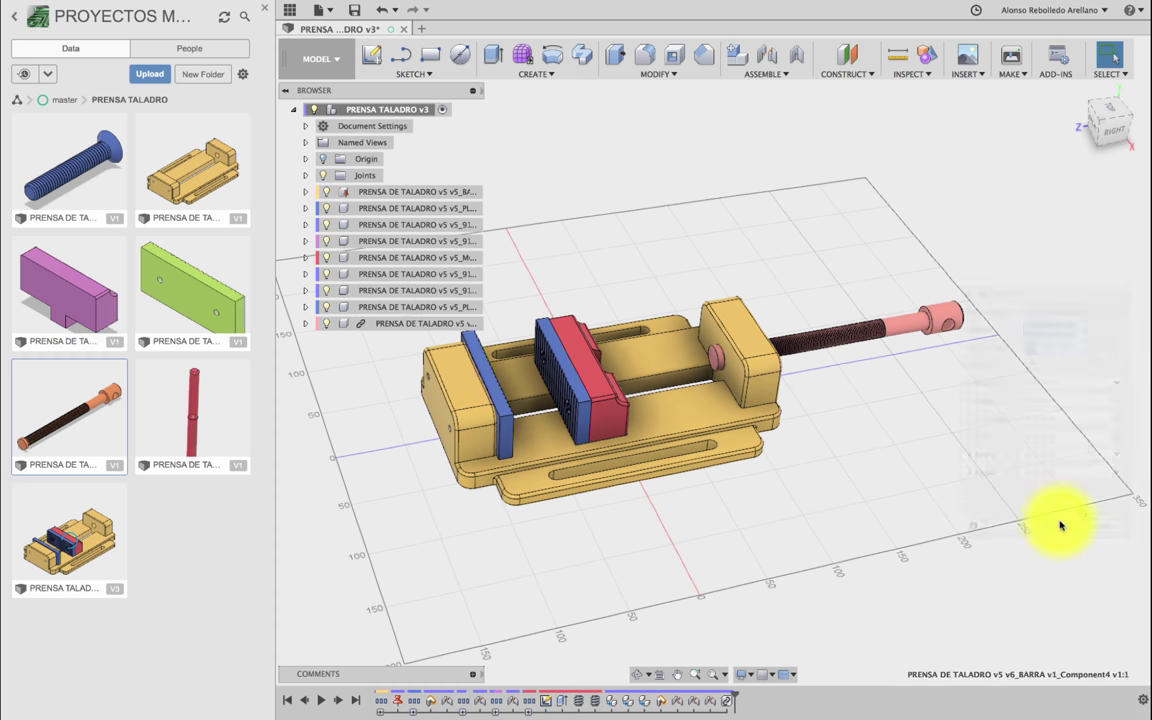
Step: Insert the handle bar part into the design, accepting its default position
{"action": "right_click", "coordinate": [212, 414]}
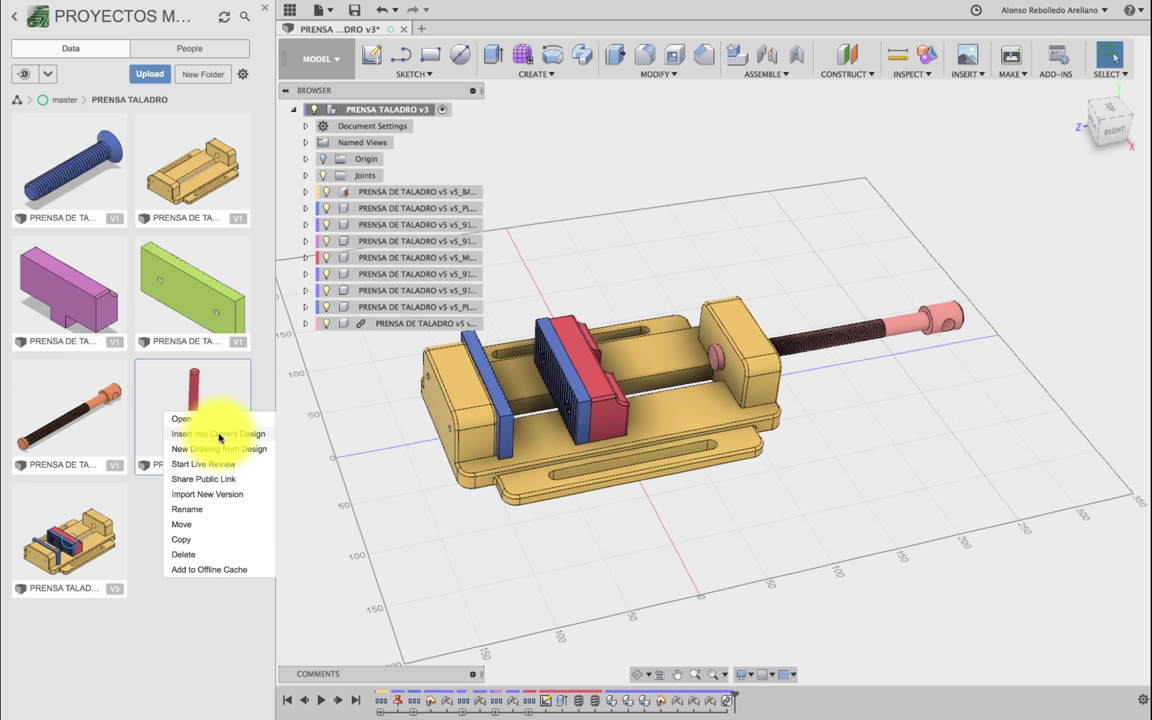
{"action": "left_click", "coordinate": [219, 436]}
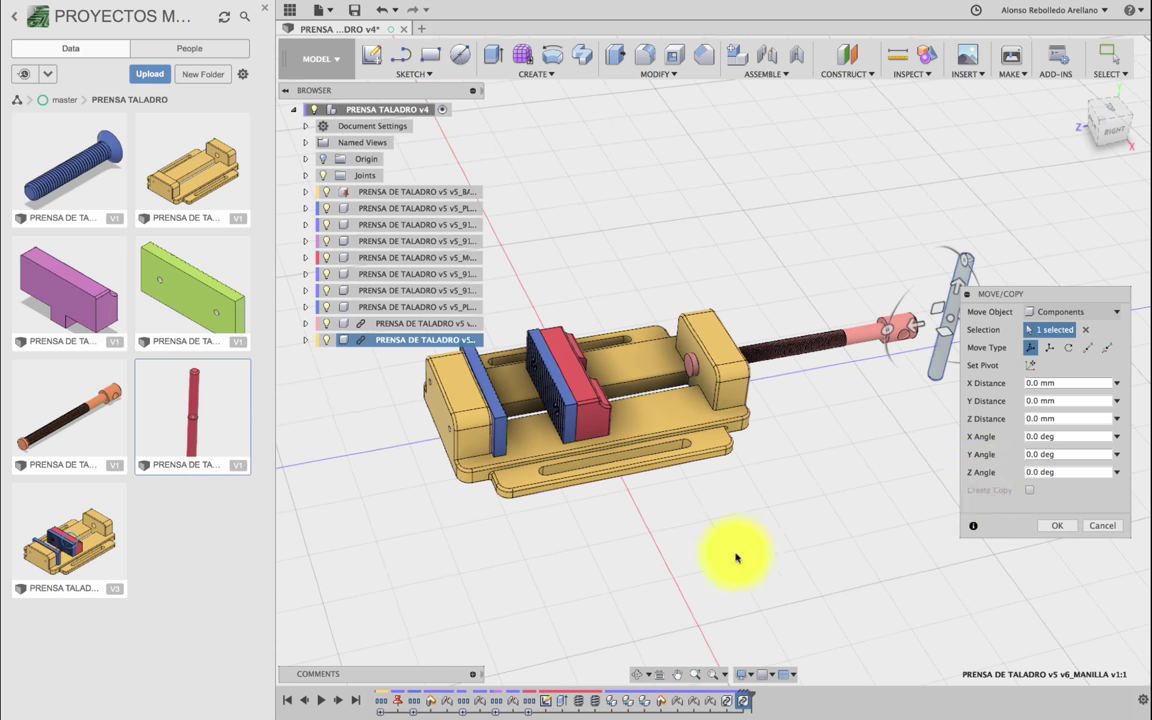
{"action": "left_click", "coordinate": [1062, 527]}
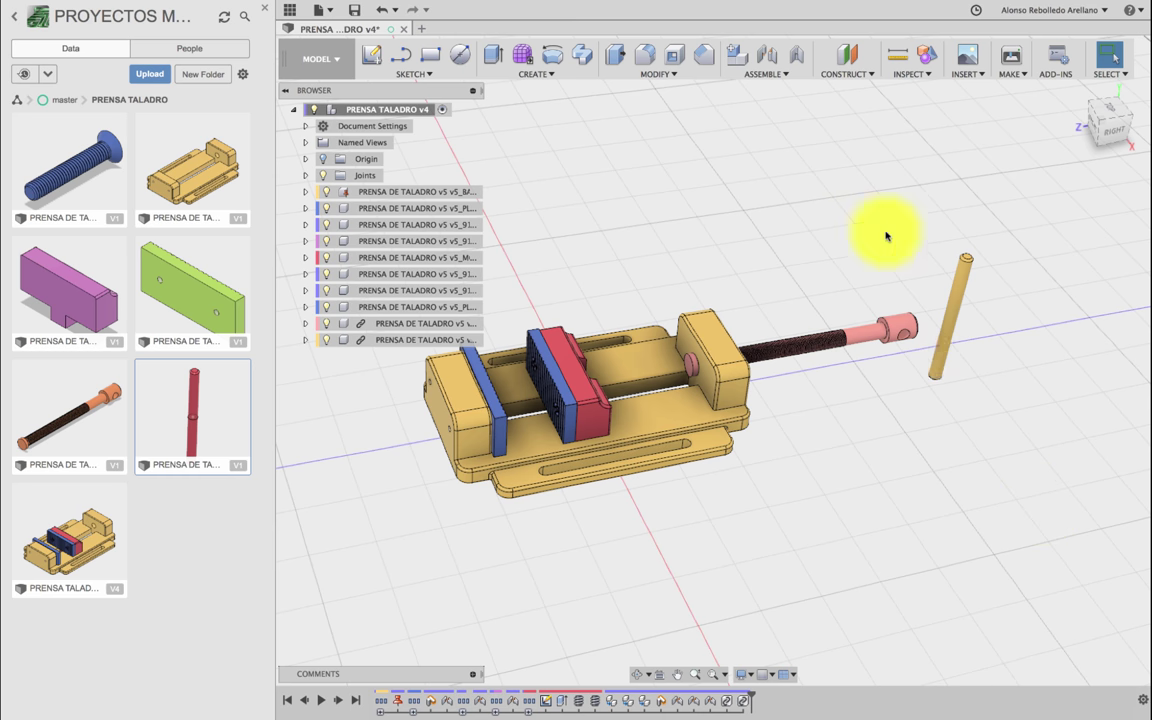
Step: Rigidly joint the handle rod through the cross hole at the spindle's end
{"action": "scroll", "coordinate": [970, 323], "scroll_direction": "up", "scroll_amount": 2}
{"action": "scroll", "coordinate": [970, 323], "scroll_direction": "up", "scroll_amount": 2}
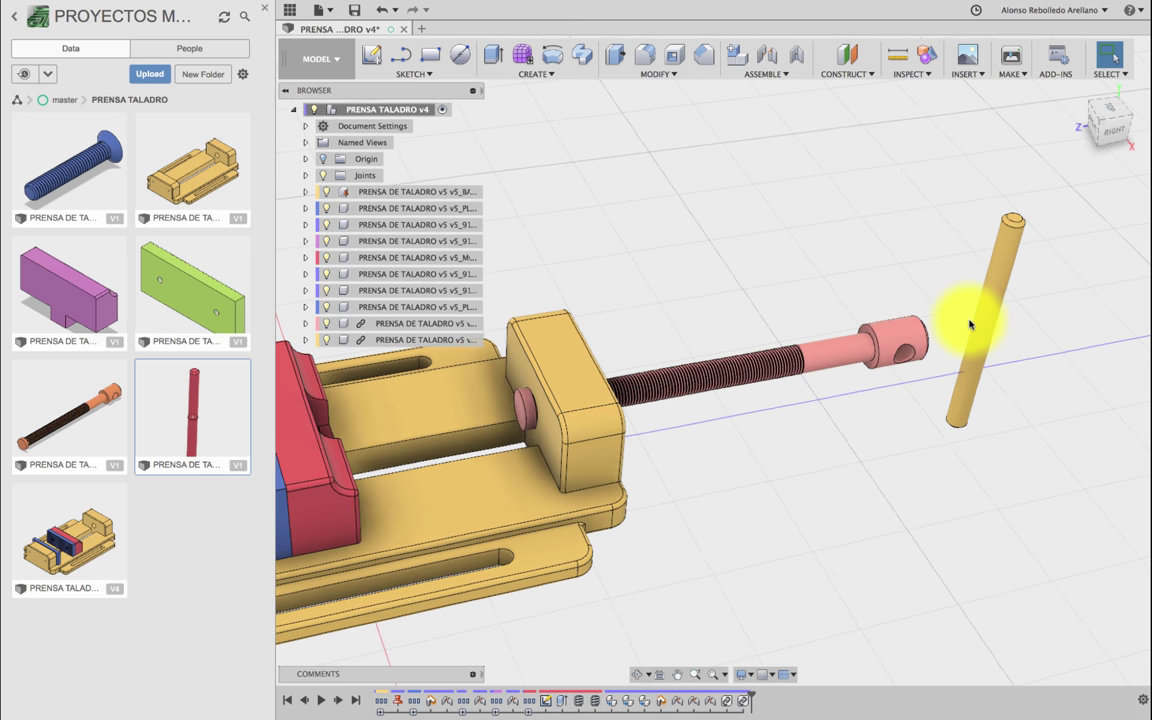
{"action": "scroll", "coordinate": [970, 323], "scroll_direction": "up", "scroll_amount": 2}
{"action": "scroll", "coordinate": [970, 323], "scroll_direction": "up", "scroll_amount": 1}
{"action": "key", "text": "j"}
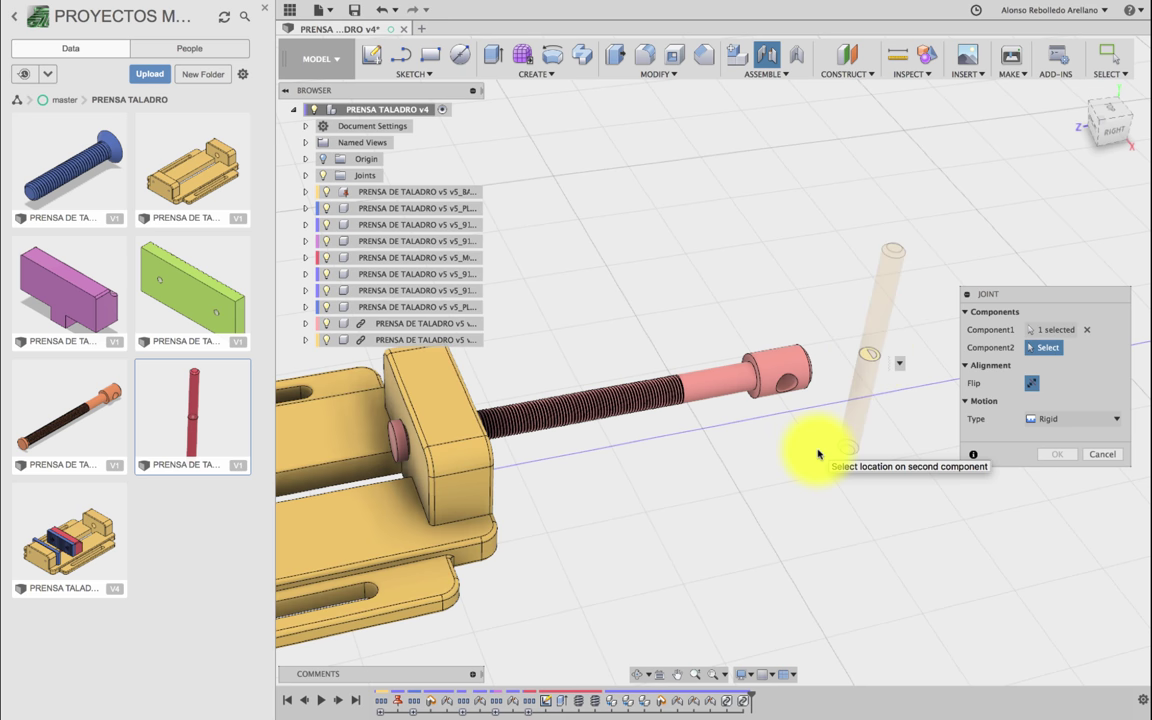
{"action": "left_click", "coordinate": [638, 674]}
{"action": "left_click_drag", "start_coordinate": [775, 354], "coordinate": [753, 334]}
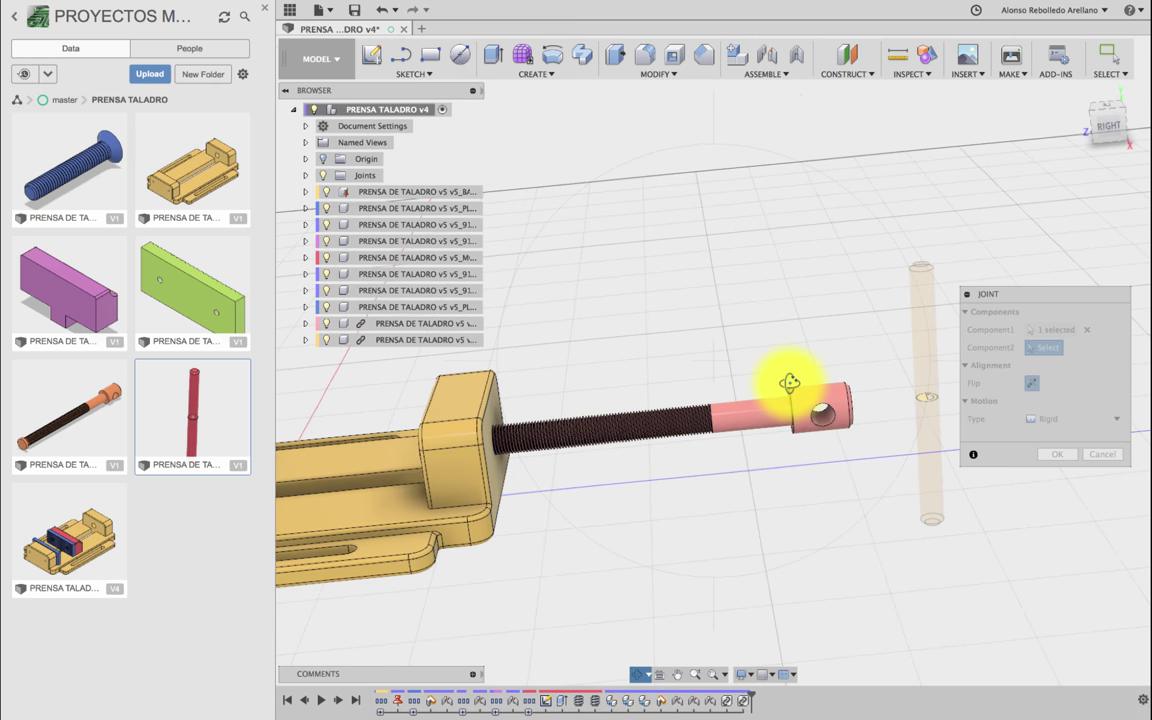
{"action": "scroll", "coordinate": [790, 383], "scroll_direction": "up", "scroll_amount": 2}
{"action": "scroll", "coordinate": [790, 383], "scroll_direction": "up", "scroll_amount": 3}
{"action": "scroll", "coordinate": [790, 383], "scroll_direction": "up", "scroll_amount": 2}
{"action": "scroll", "coordinate": [790, 383], "scroll_direction": "up", "scroll_amount": 2}
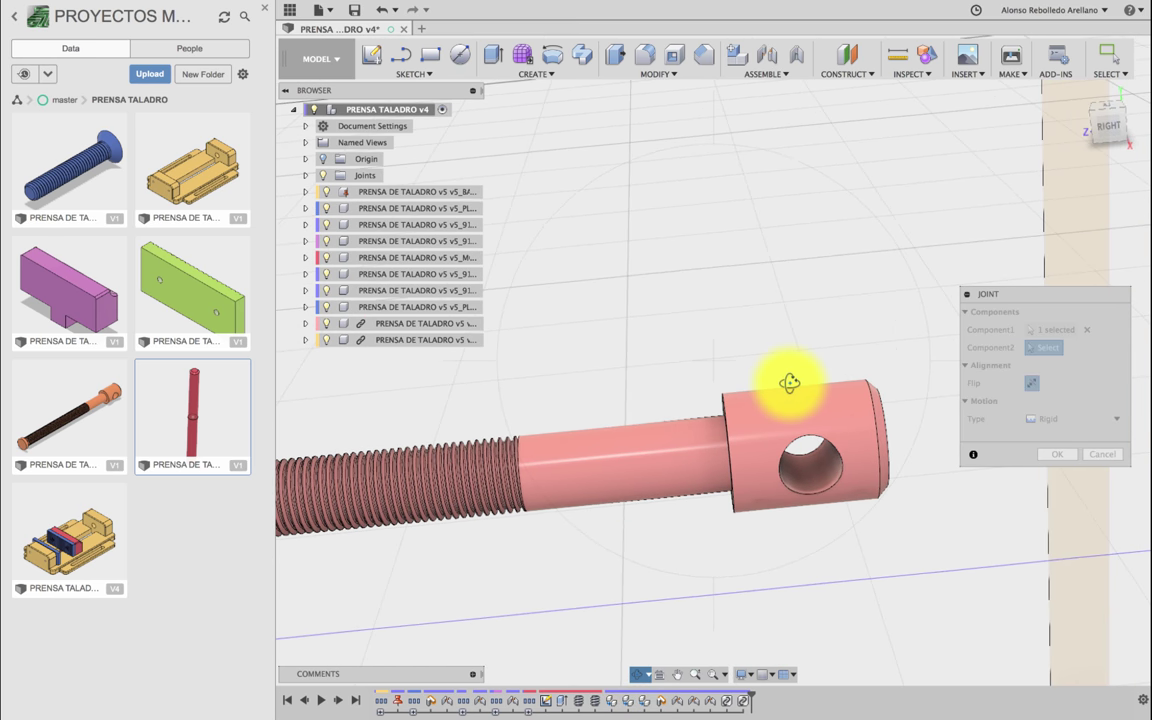
{"action": "key", "text": "Escape"}
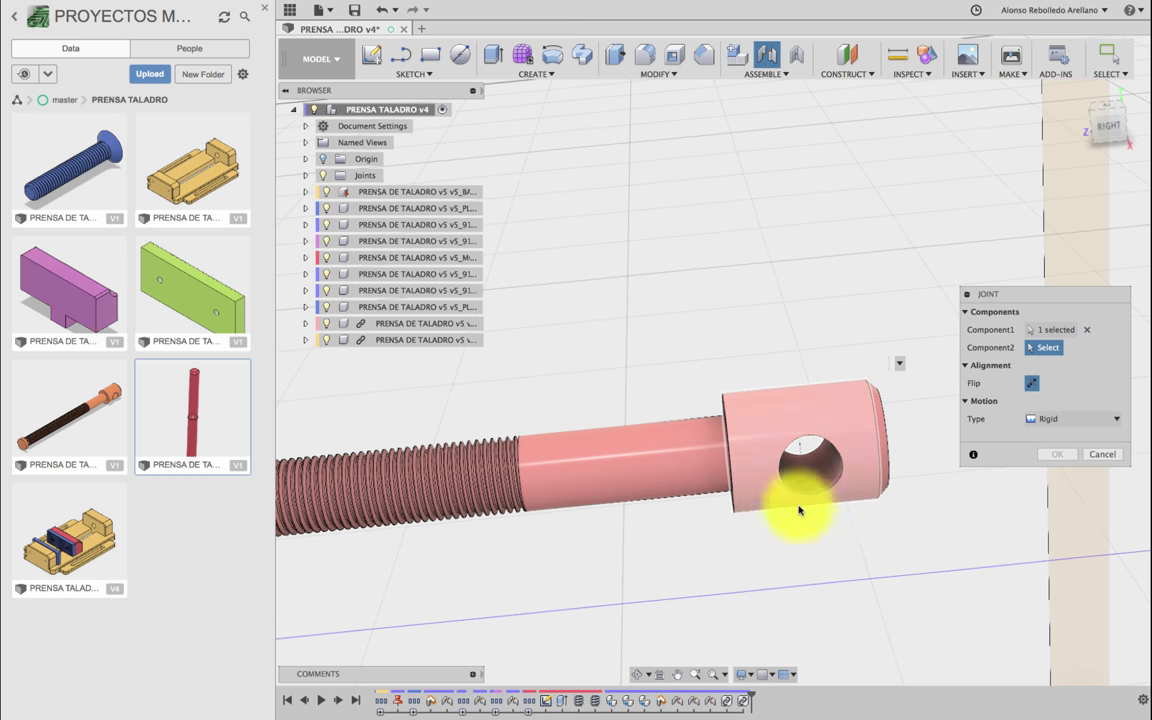
{"action": "left_click", "coordinate": [637, 671]}
{"action": "left_click_drag", "start_coordinate": [746, 424], "coordinate": [737, 430]}
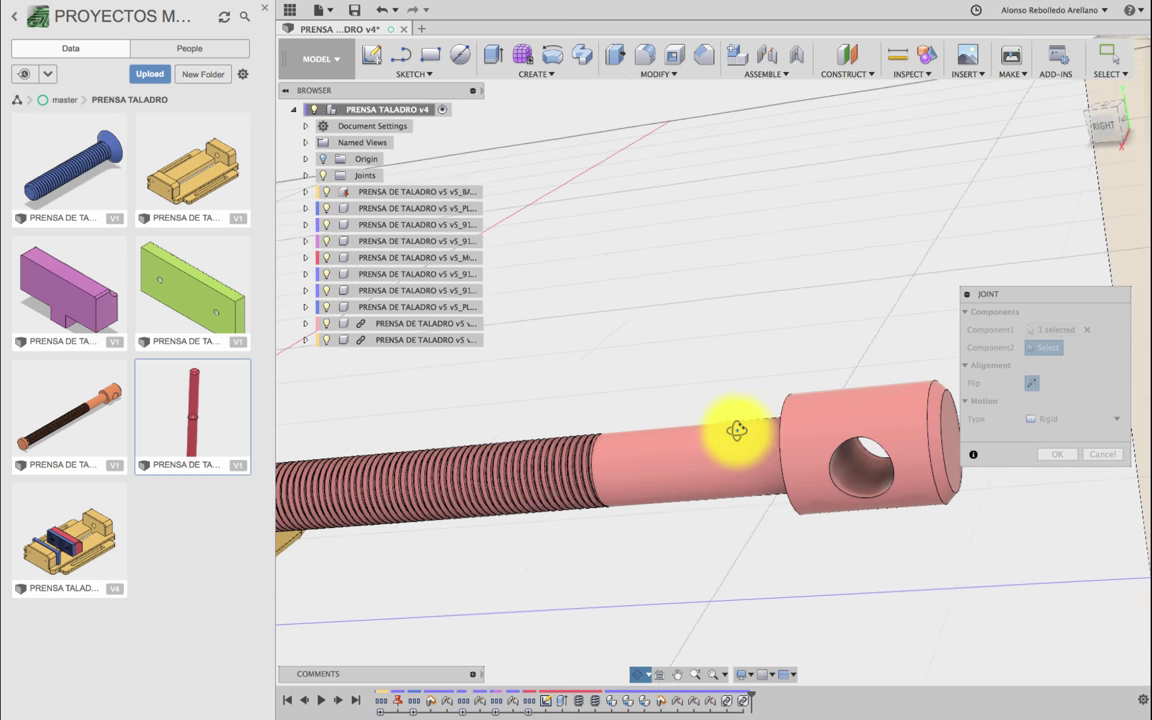
{"action": "key", "text": "Escape"}
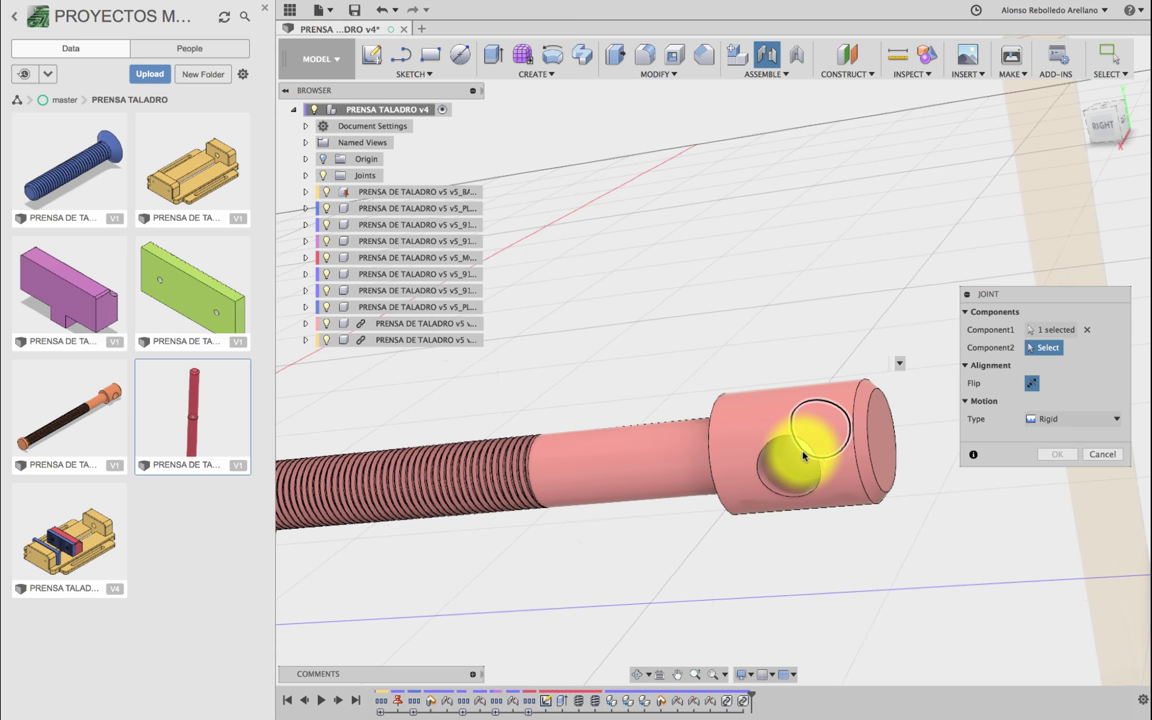
{"action": "left_click", "coordinate": [800, 458]}
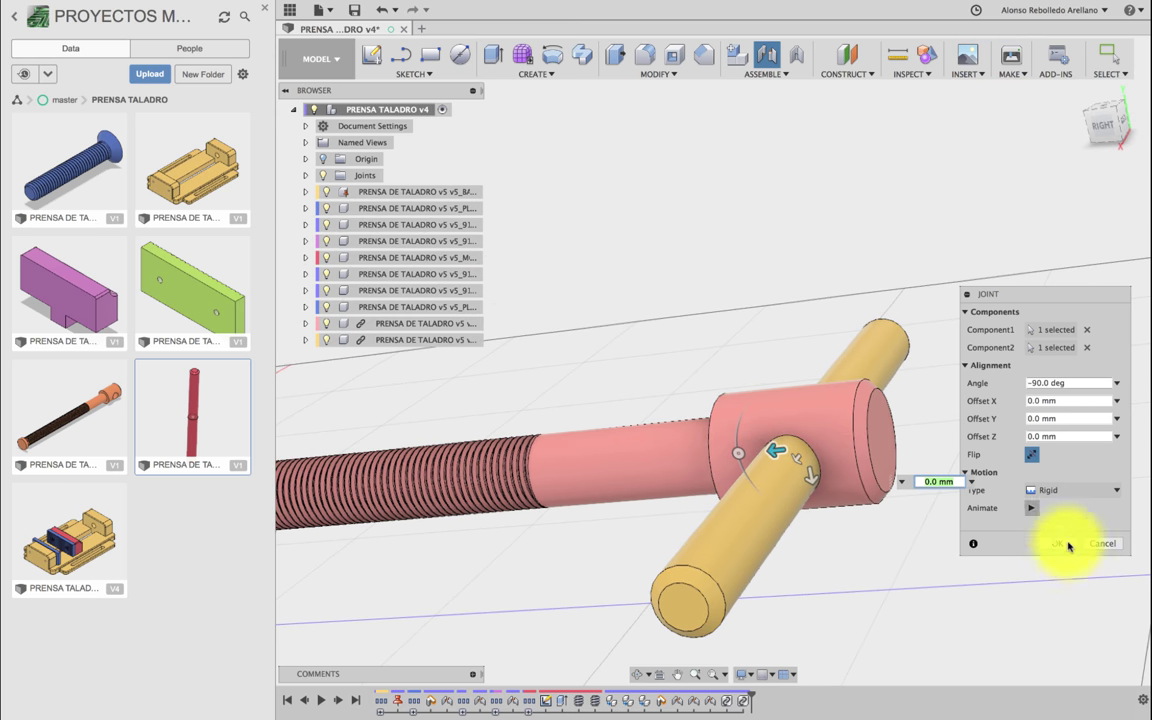
{"action": "left_click", "coordinate": [1063, 546]}
{"action": "scroll", "coordinate": [980, 530], "scroll_direction": "down", "scroll_amount": 3}
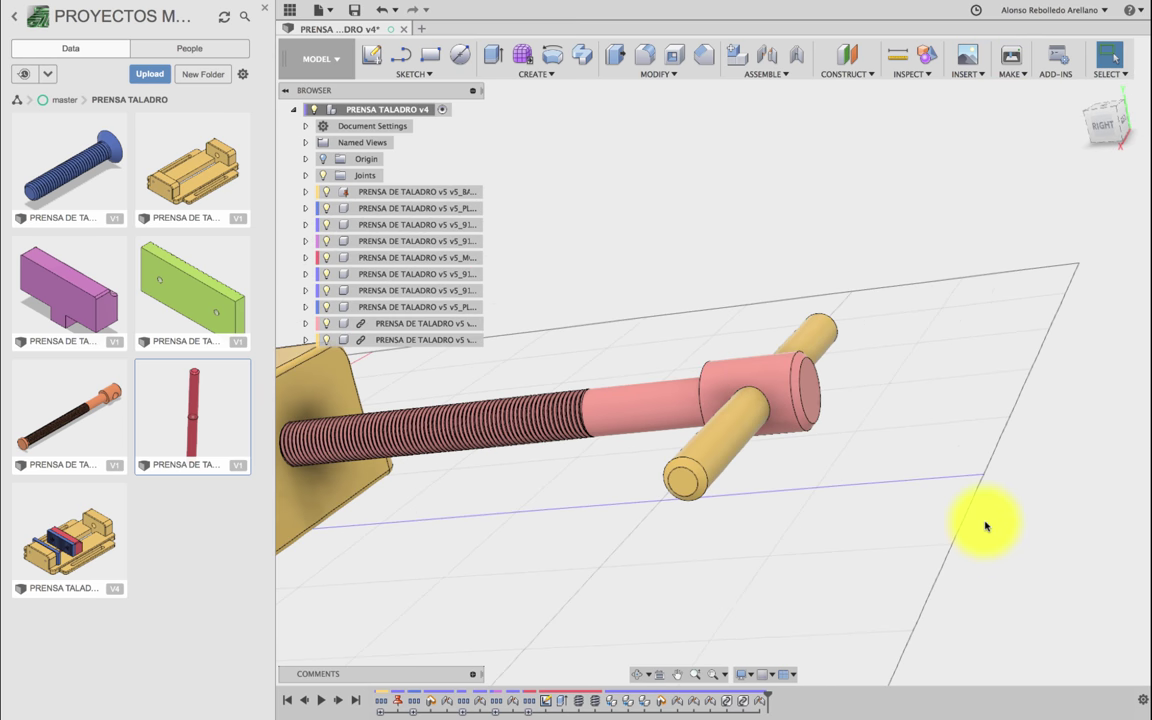
{"action": "scroll", "coordinate": [880, 550], "scroll_direction": "down", "scroll_amount": 2}
Step: Drag the spindle-and-handle assembly away from the vise body
{"action": "left_click", "coordinate": [637, 673]}
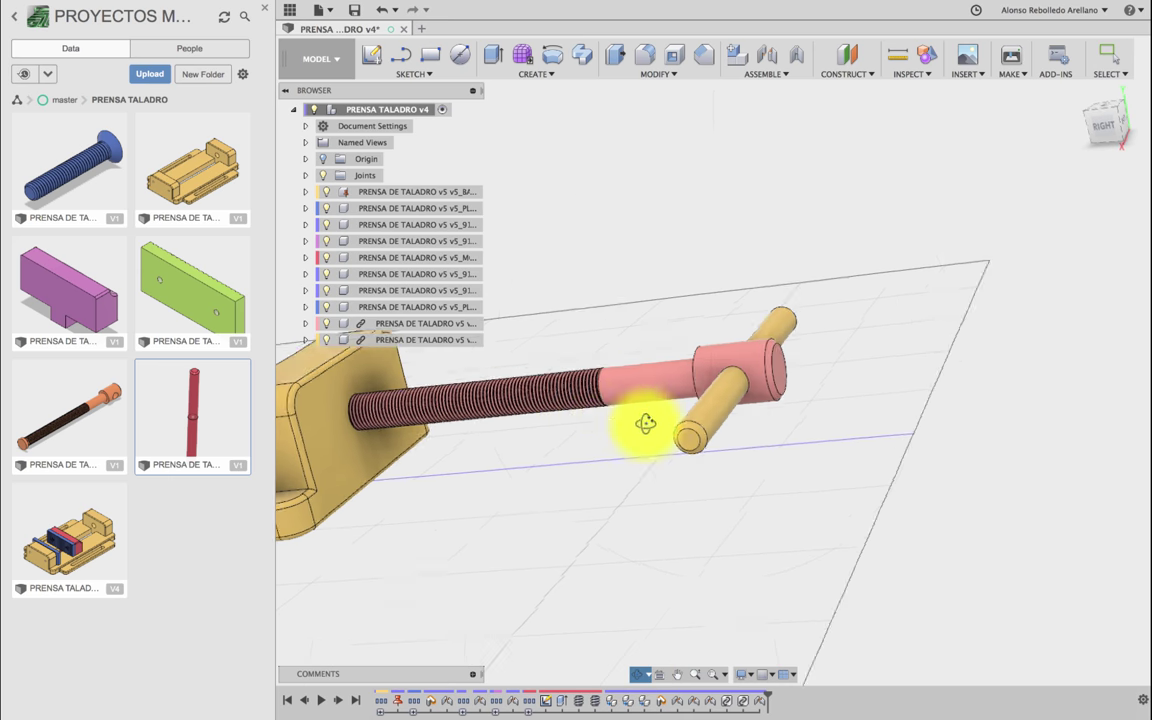
{"action": "mouse_move", "coordinate": [643, 424]}
{"action": "left_mouse_down"}
{"action": "mouse_move", "coordinate": [662, 437]}
{"action": "mouse_move", "coordinate": [612, 458]}
{"action": "mouse_move", "coordinate": [642, 458]}
{"action": "mouse_move", "coordinate": [655, 428]}
{"action": "left_mouse_up"}
{"action": "scroll", "coordinate": [655, 428], "scroll_direction": "down", "scroll_amount": 3}
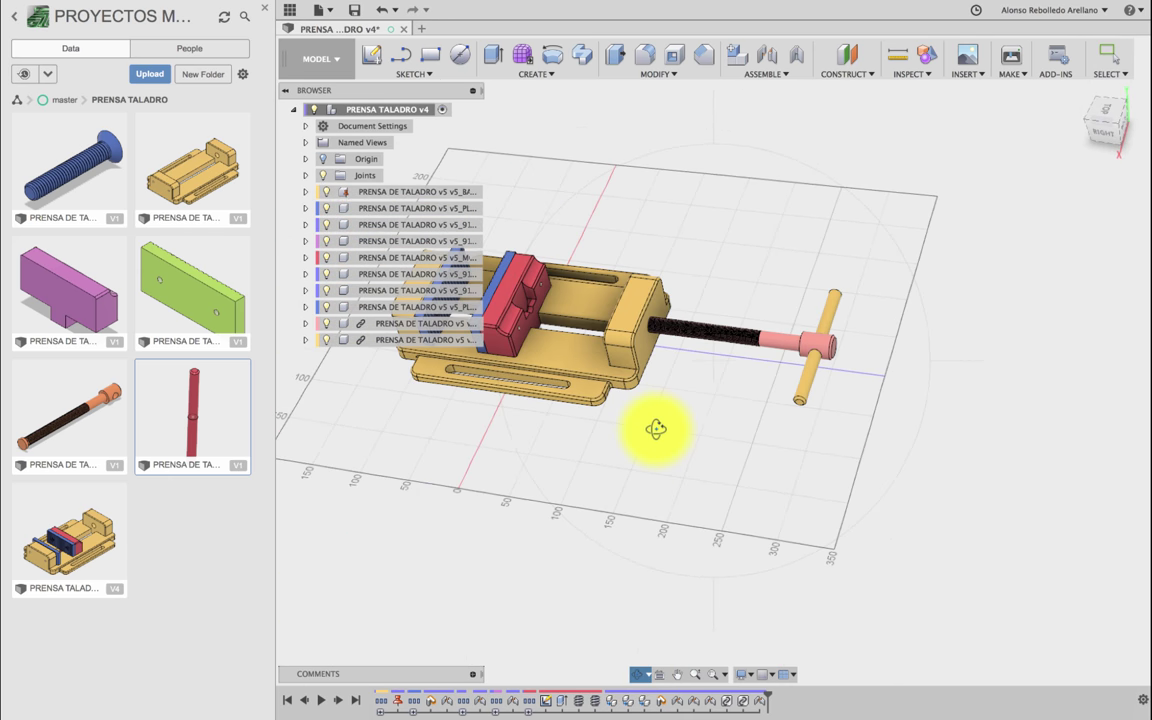
{"action": "left_click_drag", "start_coordinate": [778, 343], "coordinate": [823, 231]}
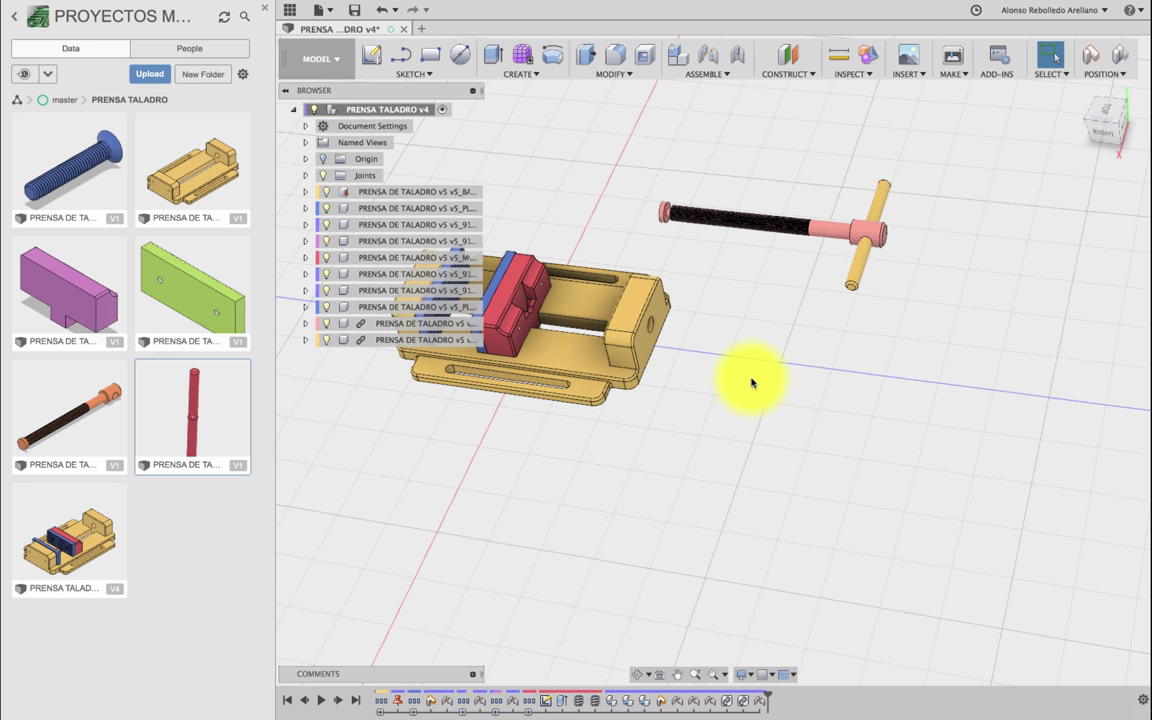
{"action": "scroll", "coordinate": [753, 384], "scroll_direction": "up", "scroll_amount": 2}
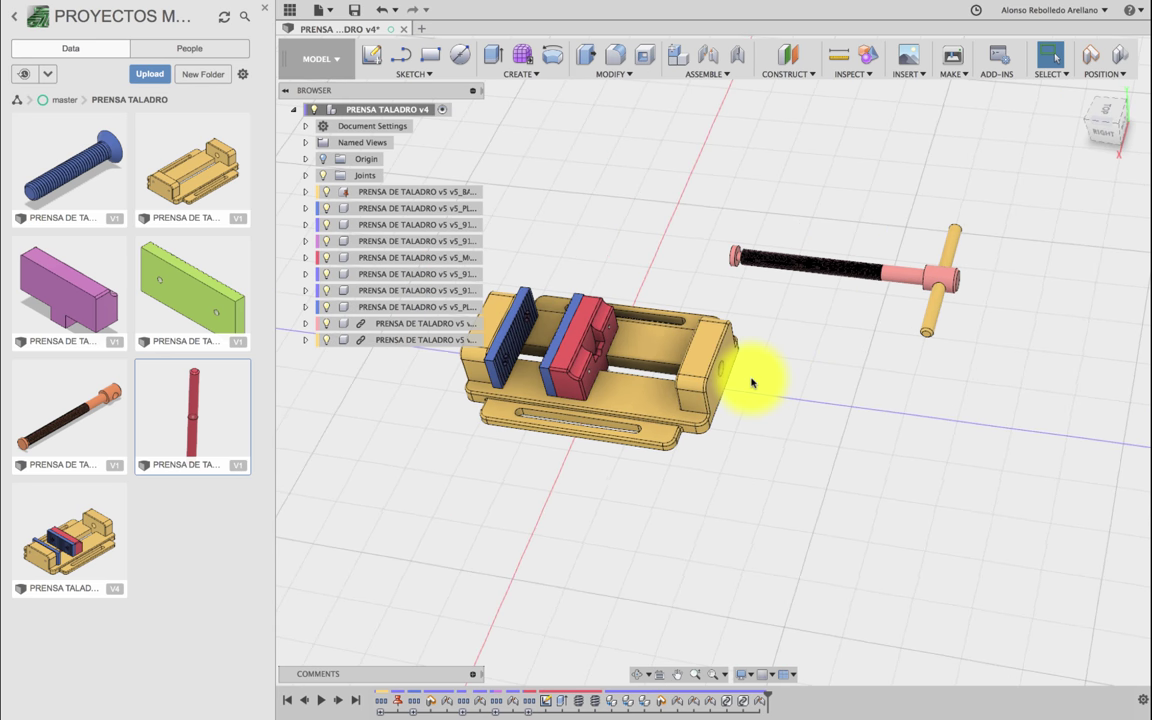
Step: Hide the Data Panel and lift the red jaw with its blue plate off the base
{"action": "left_click", "coordinate": [265, 10]}
{"action": "scroll", "coordinate": [405, 455], "scroll_direction": "up", "scroll_amount": 2}
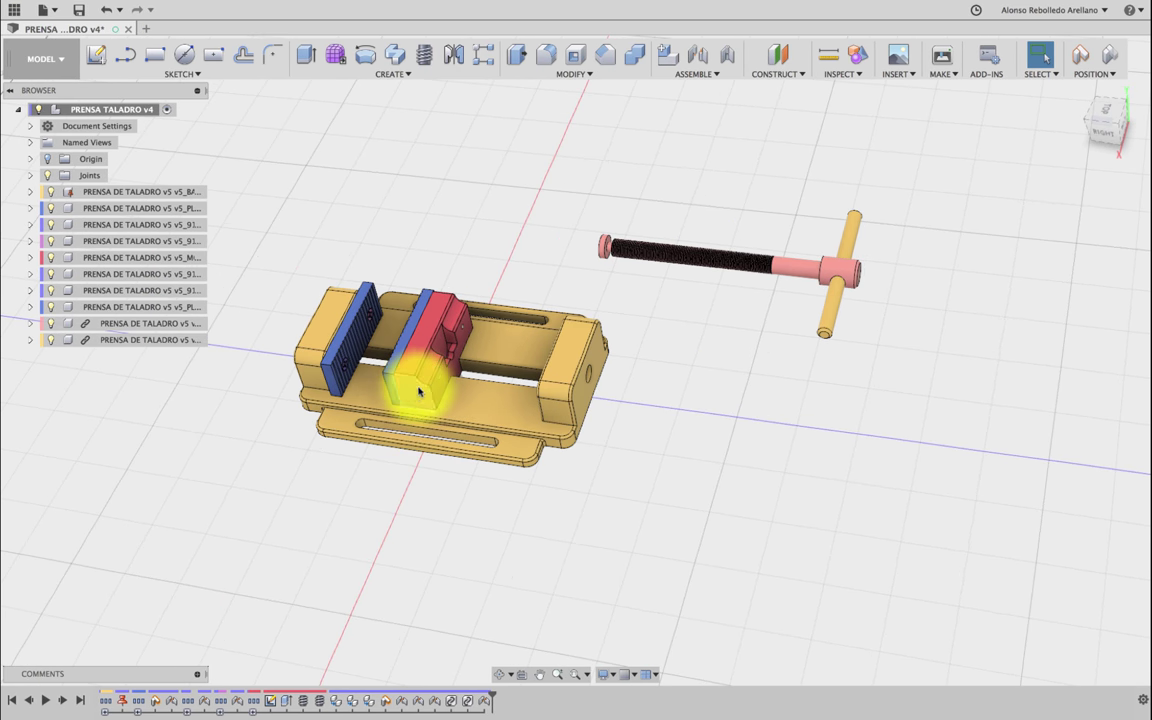
{"action": "mouse_move", "coordinate": [414, 397]}
{"action": "left_mouse_down"}
{"action": "mouse_move", "coordinate": [489, 249]}
{"action": "mouse_move", "coordinate": [496, 257]}
{"action": "mouse_move", "coordinate": [459, 235]}
{"action": "left_mouse_up"}
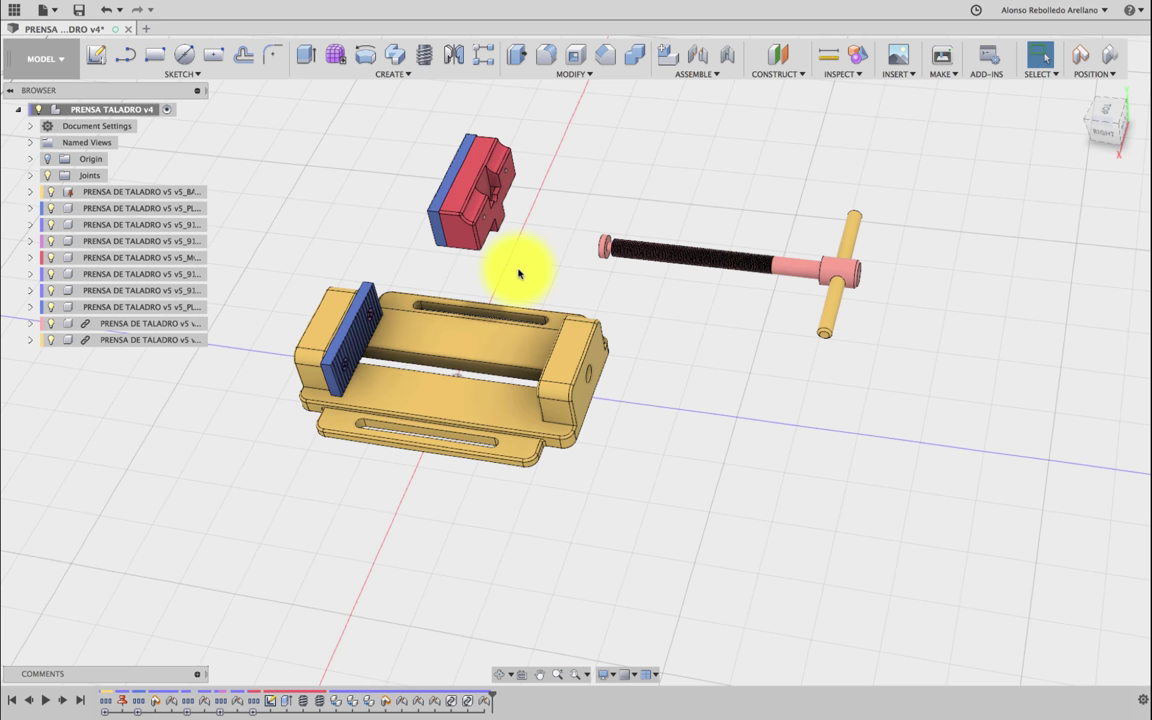
{"action": "left_click", "coordinate": [500, 674]}
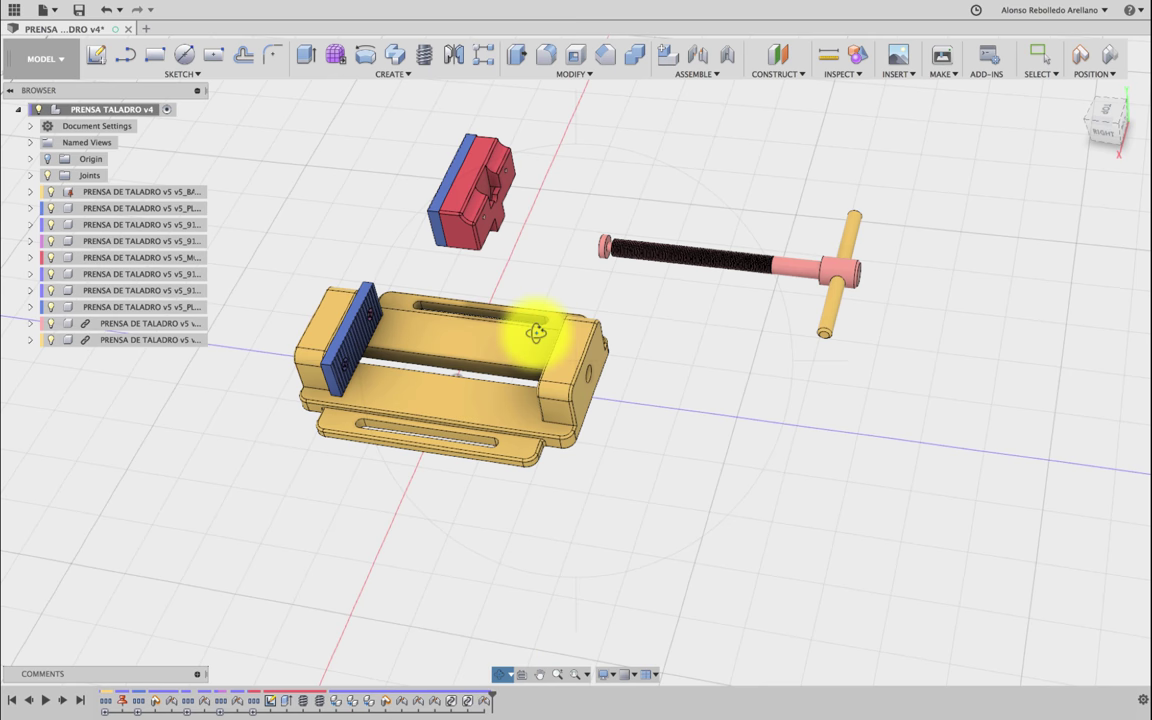
{"action": "mouse_move", "coordinate": [535, 327]}
{"action": "left_mouse_down"}
{"action": "mouse_move", "coordinate": [507, 265]}
{"action": "mouse_move", "coordinate": [476, 270]}
{"action": "mouse_move", "coordinate": [519, 261]}
{"action": "mouse_move", "coordinate": [512, 226]}
{"action": "mouse_move", "coordinate": [482, 268]}
{"action": "left_mouse_up"}
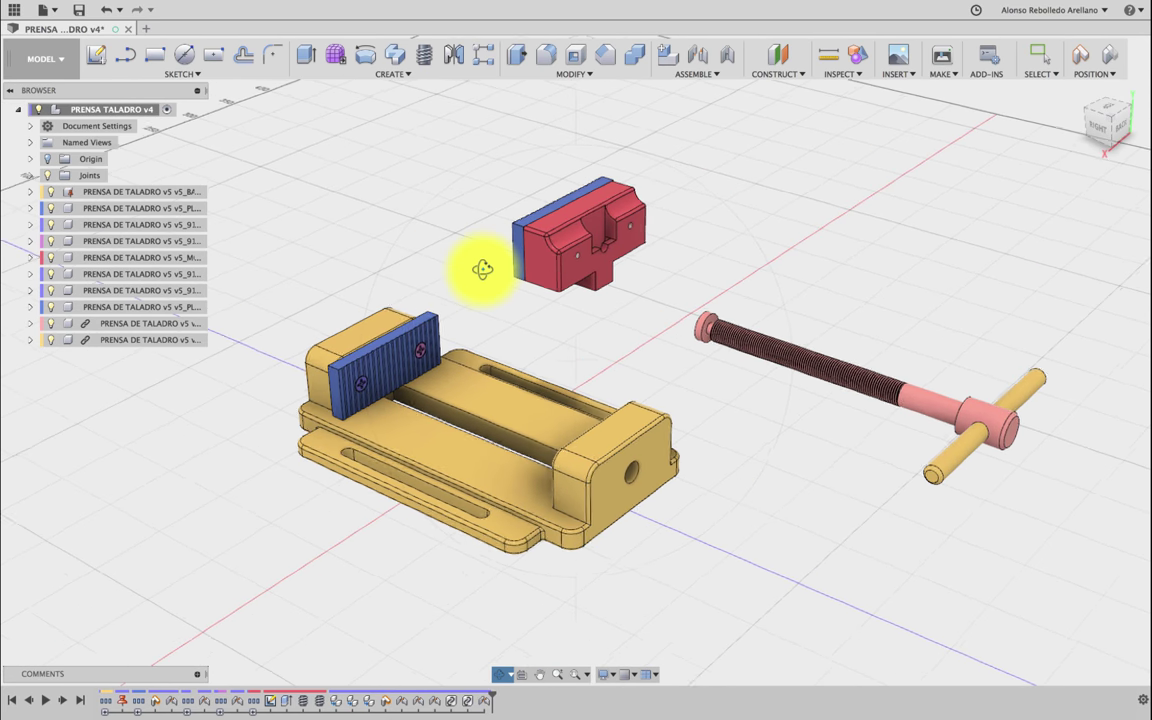
{"action": "scroll", "coordinate": [482, 268], "scroll_direction": "up", "scroll_amount": 3}
Step: Start a Slider joint from the red jaw to the base's centre line, keeping moved positions
{"action": "left_click", "coordinate": [726, 78]}
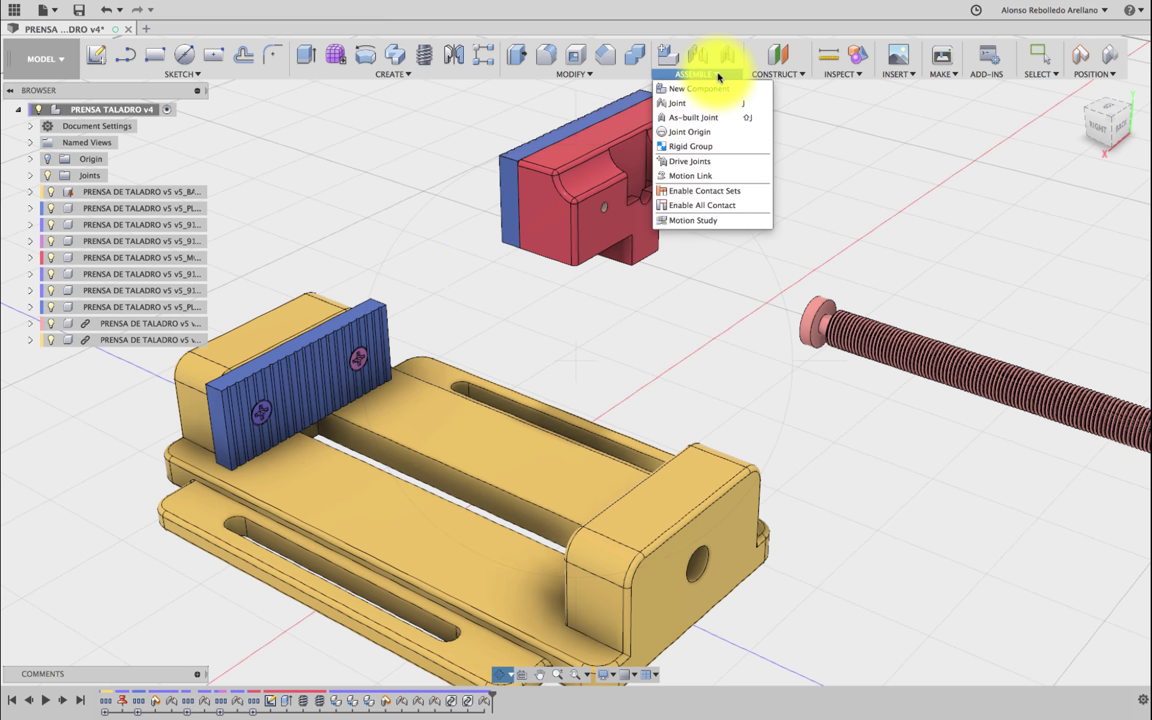
{"action": "left_click", "coordinate": [725, 100]}
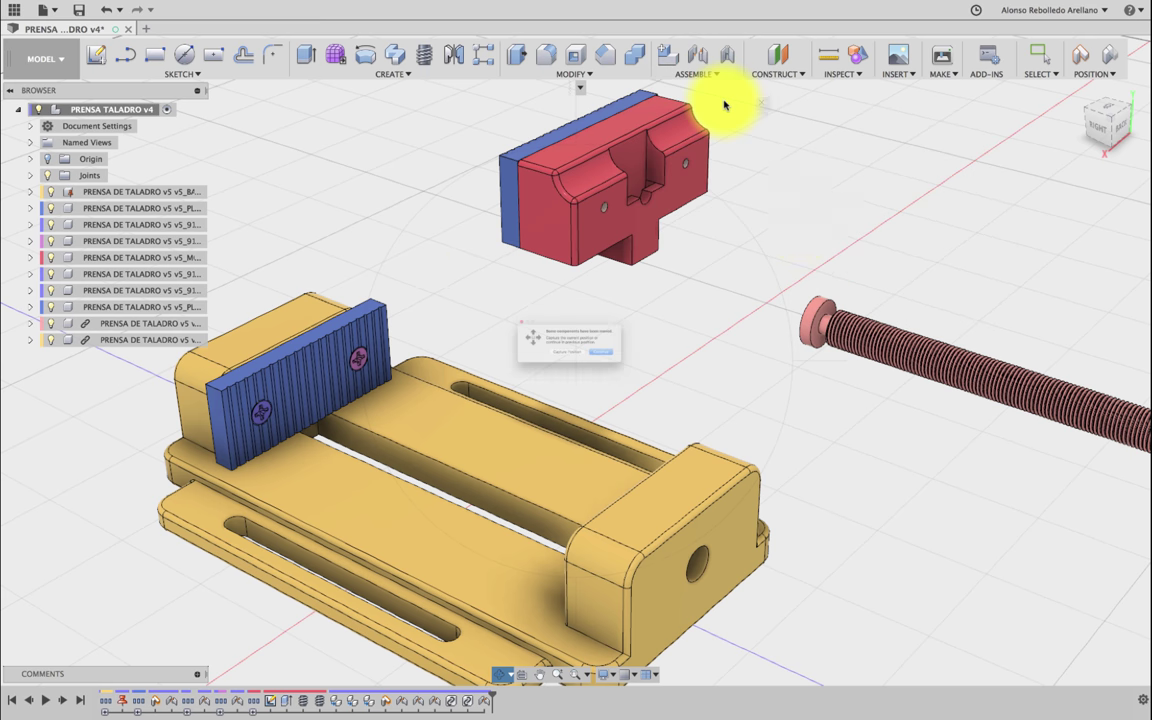
{"action": "left_click", "coordinate": [563, 368]}
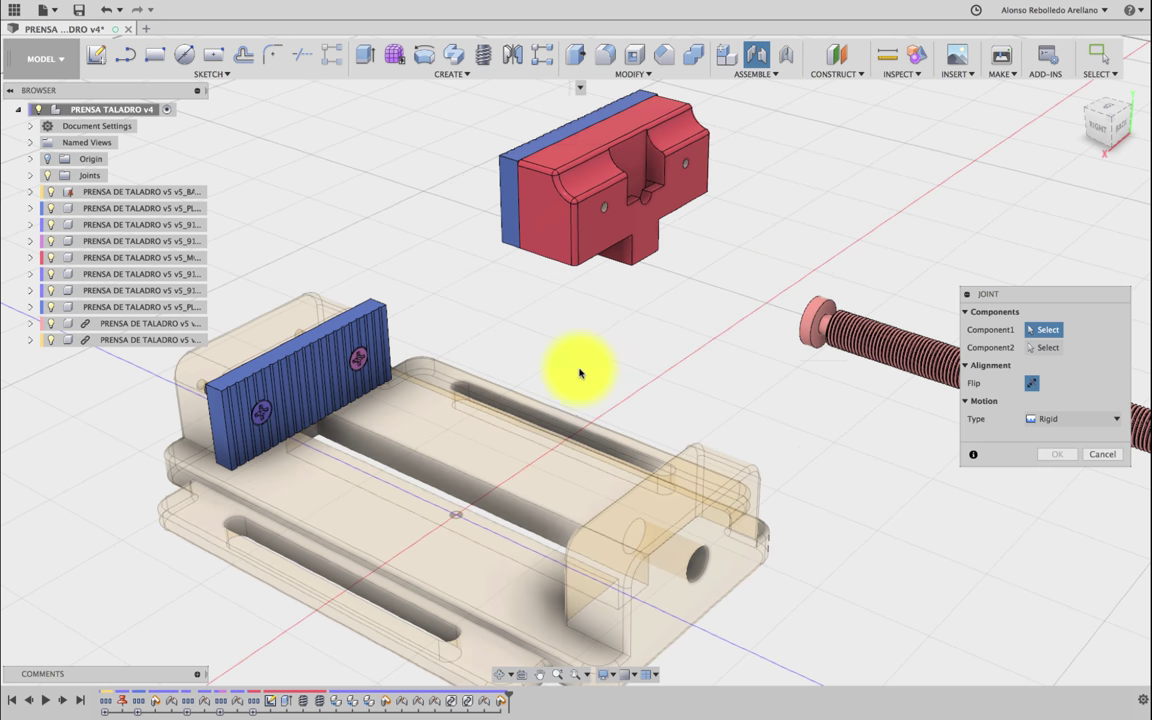
{"action": "left_click", "coordinate": [1081, 421]}
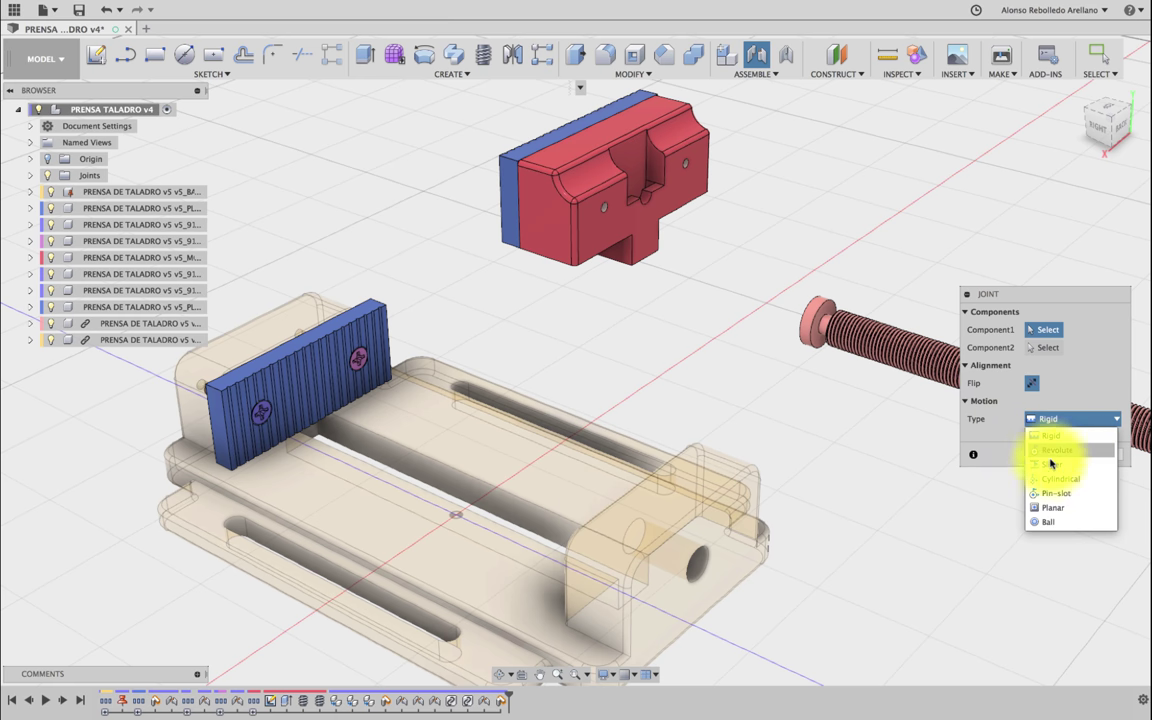
{"action": "left_click", "coordinate": [1063, 465]}
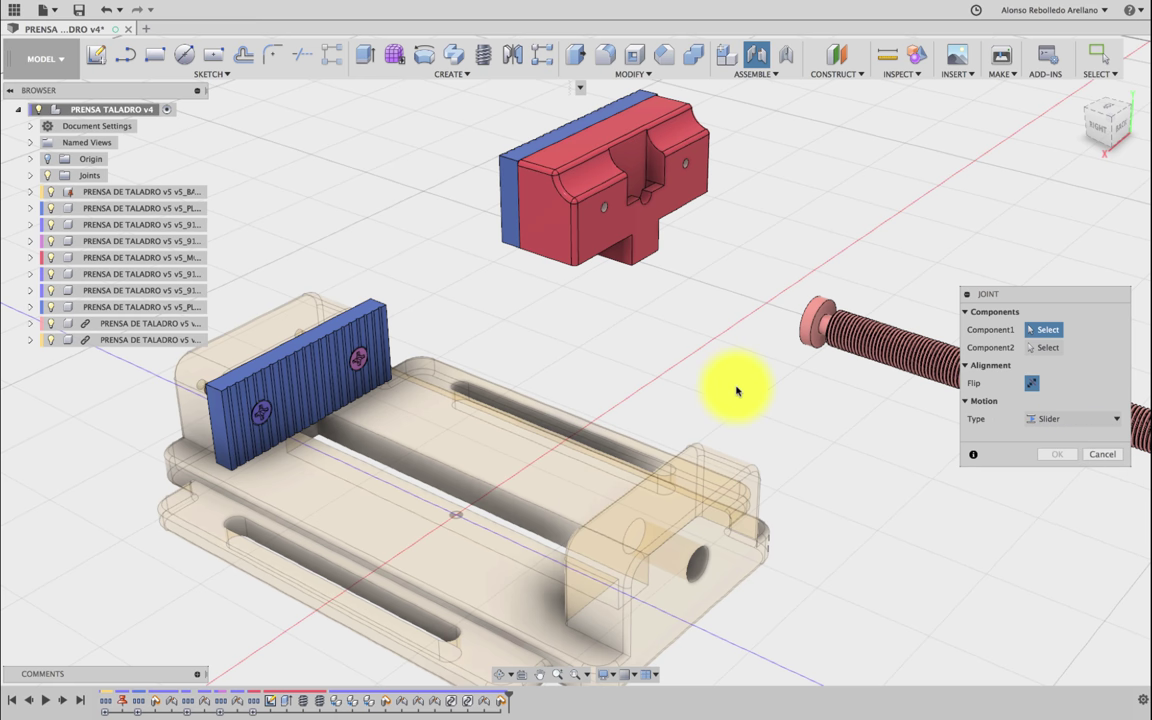
{"action": "left_click", "coordinate": [501, 672]}
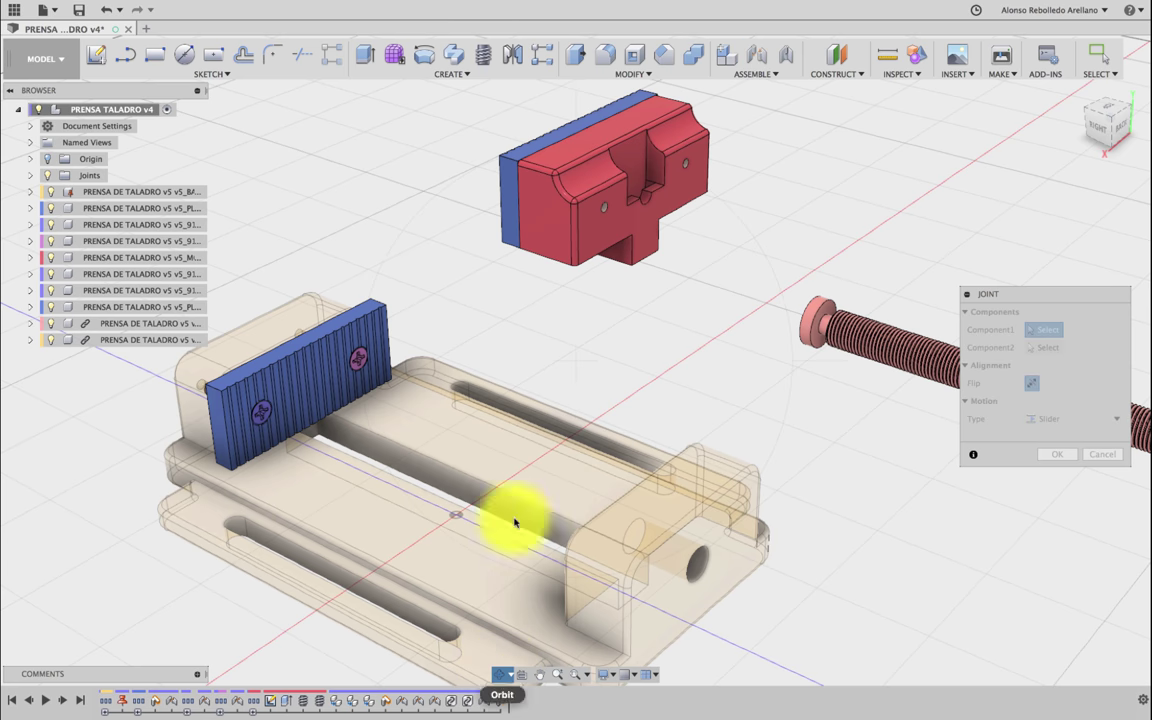
{"action": "left_click_drag", "start_coordinate": [522, 470], "coordinate": [545, 384]}
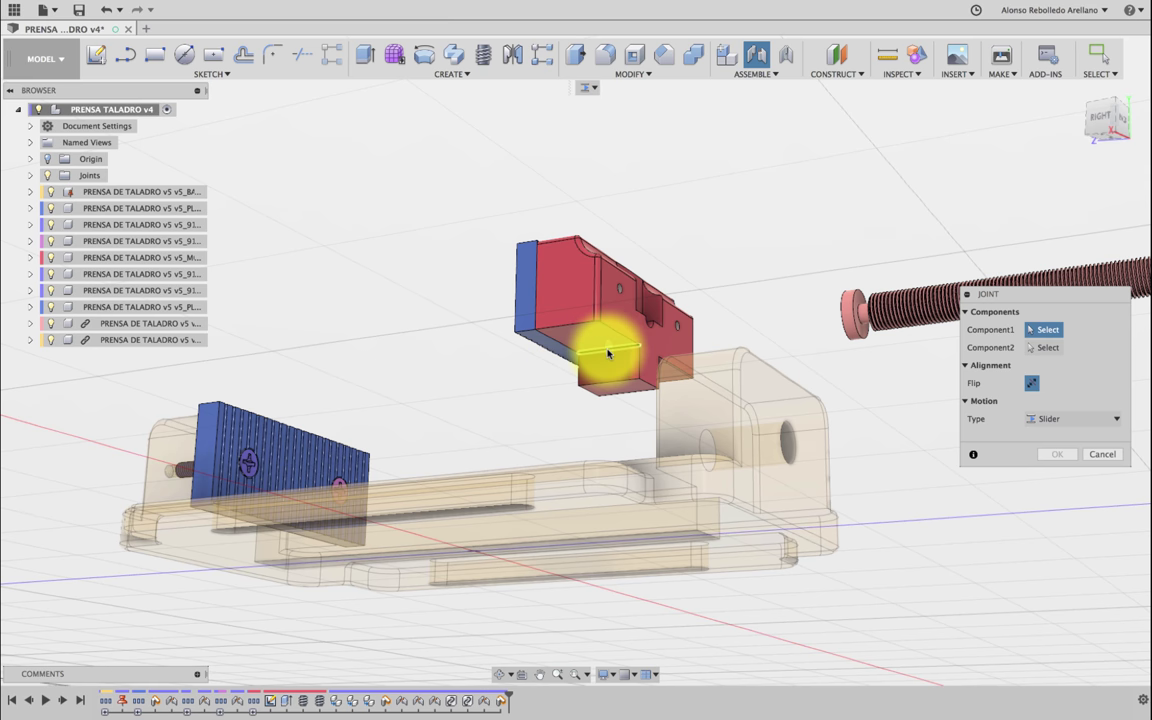
{"action": "left_click", "coordinate": [608, 352]}
{"action": "left_click", "coordinate": [497, 676]}
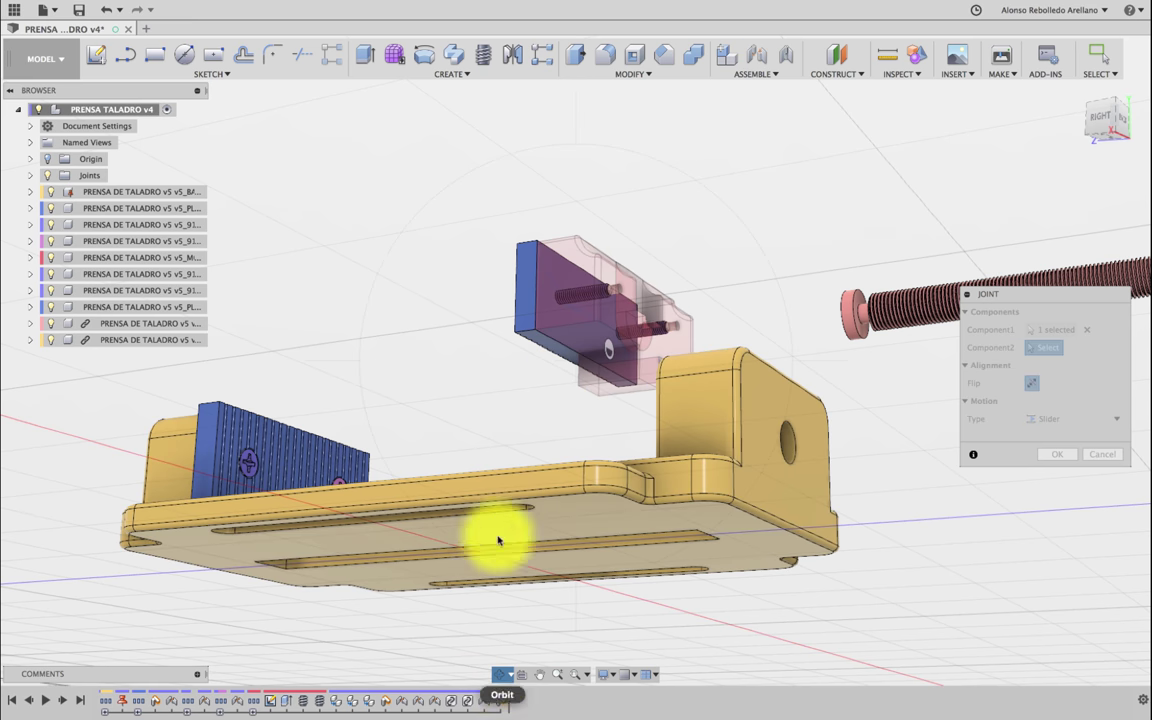
{"action": "left_click_drag", "start_coordinate": [496, 535], "coordinate": [490, 575]}
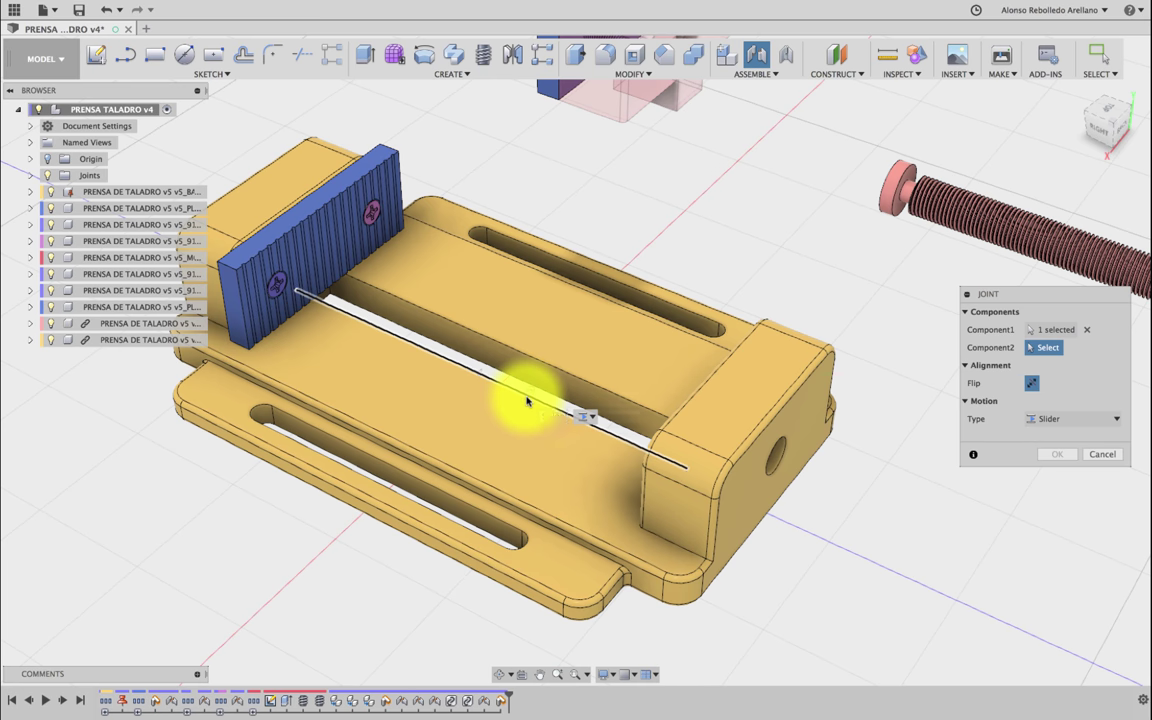
{"action": "left_click", "coordinate": [481, 377]}
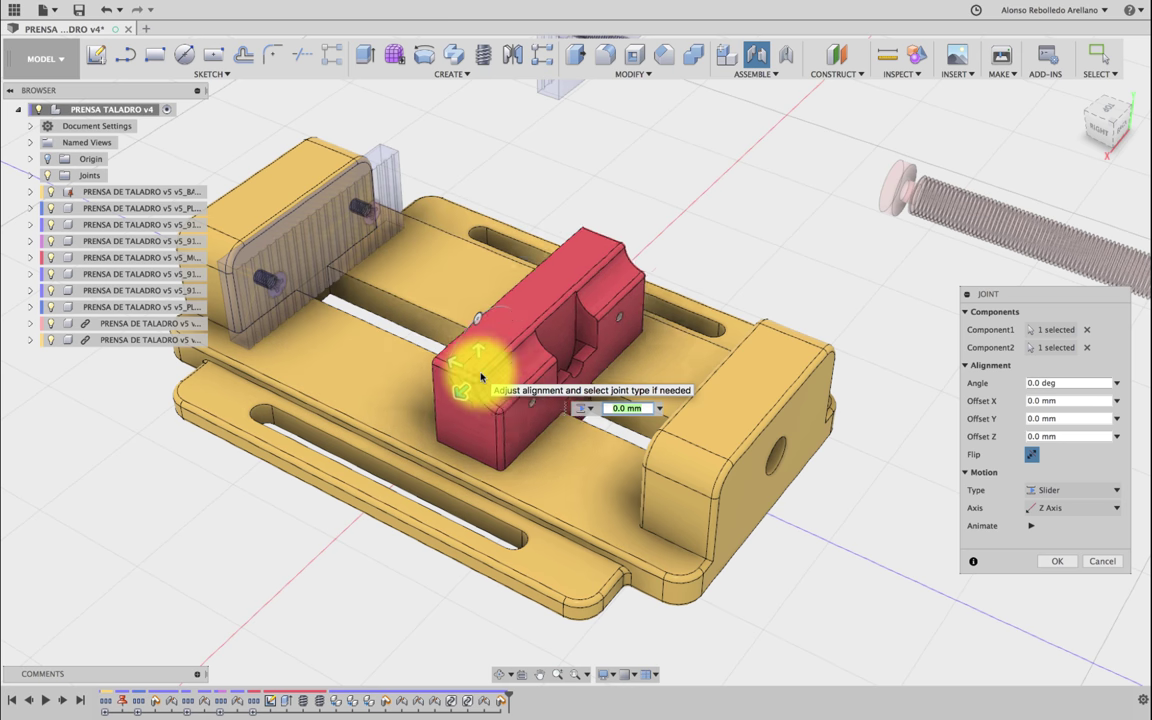
Step: After trying Y and X, set the slide axis to Z Axis and confirm the joint
{"action": "left_click", "coordinate": [1077, 508]}
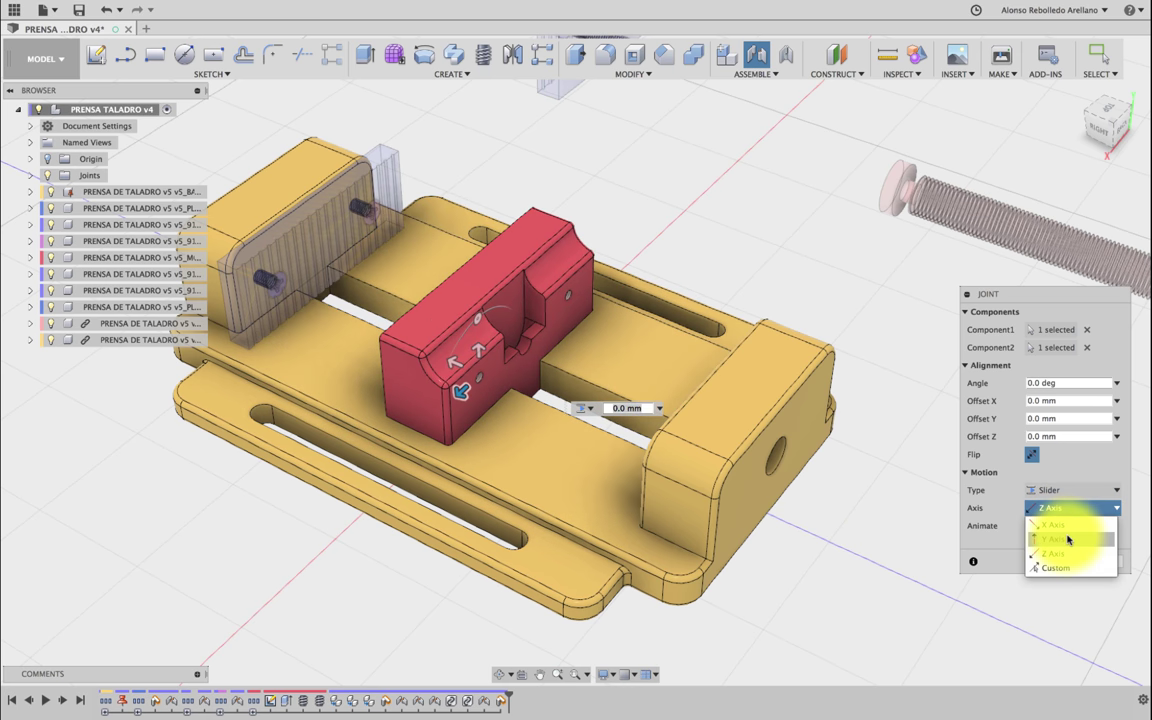
{"action": "left_click", "coordinate": [1066, 541]}
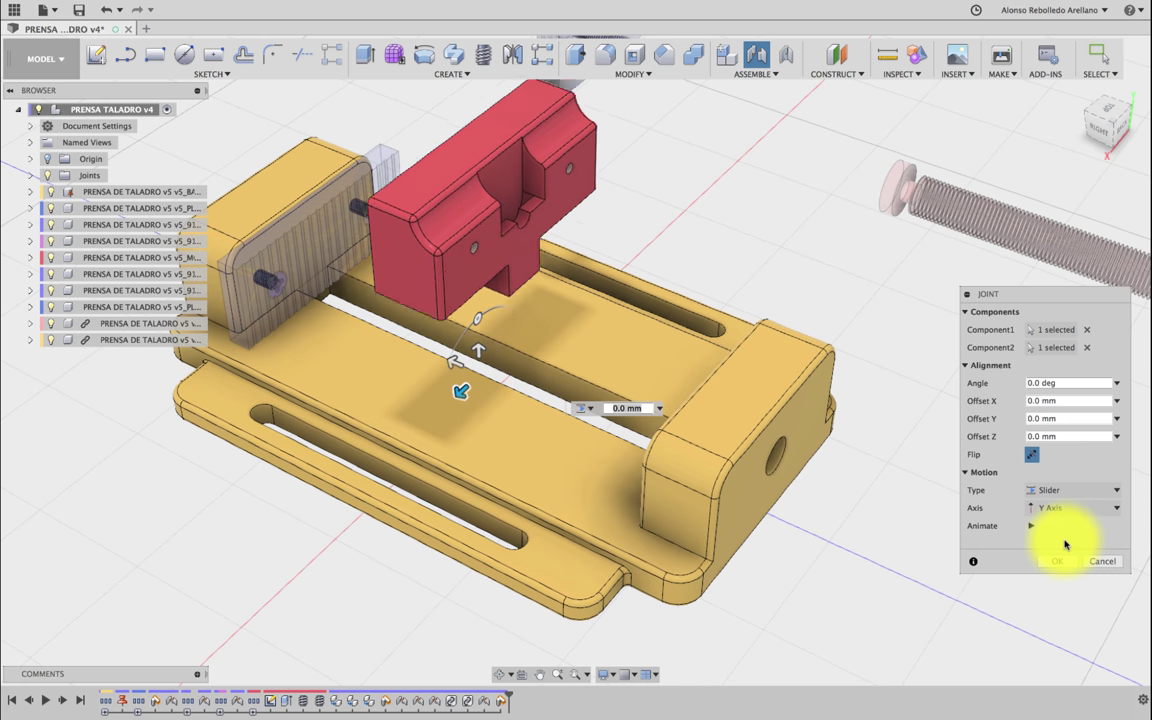
{"action": "left_click", "coordinate": [1081, 509]}
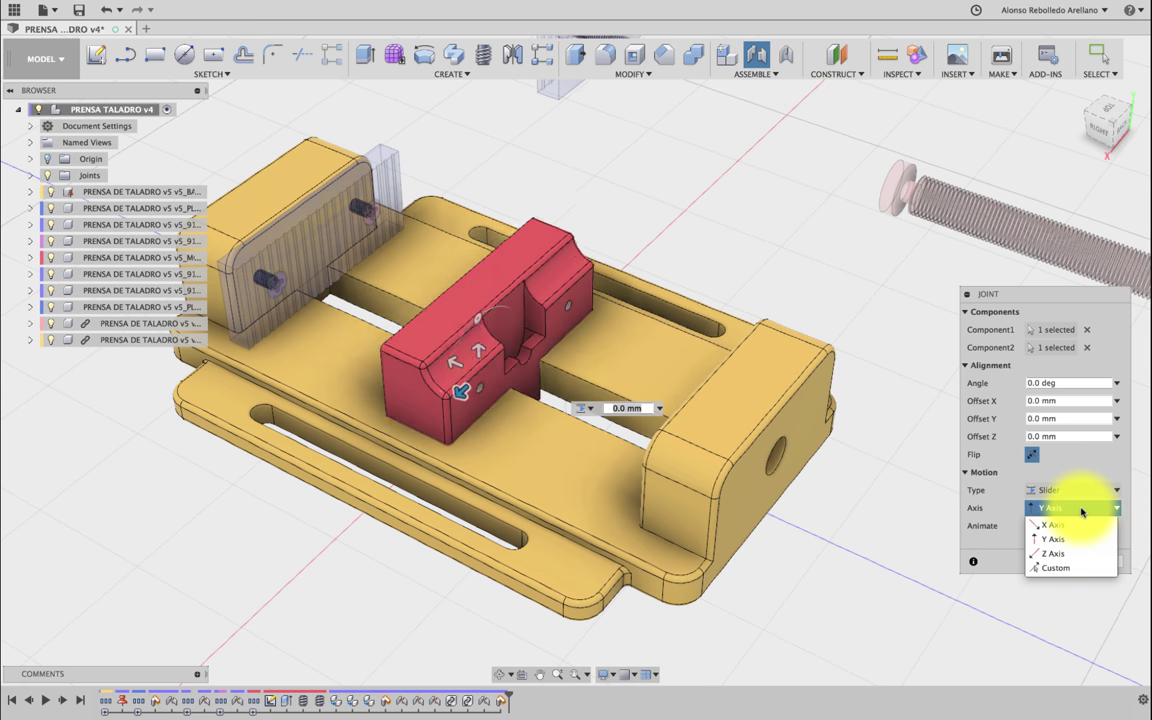
{"action": "left_click", "coordinate": [1075, 526]}
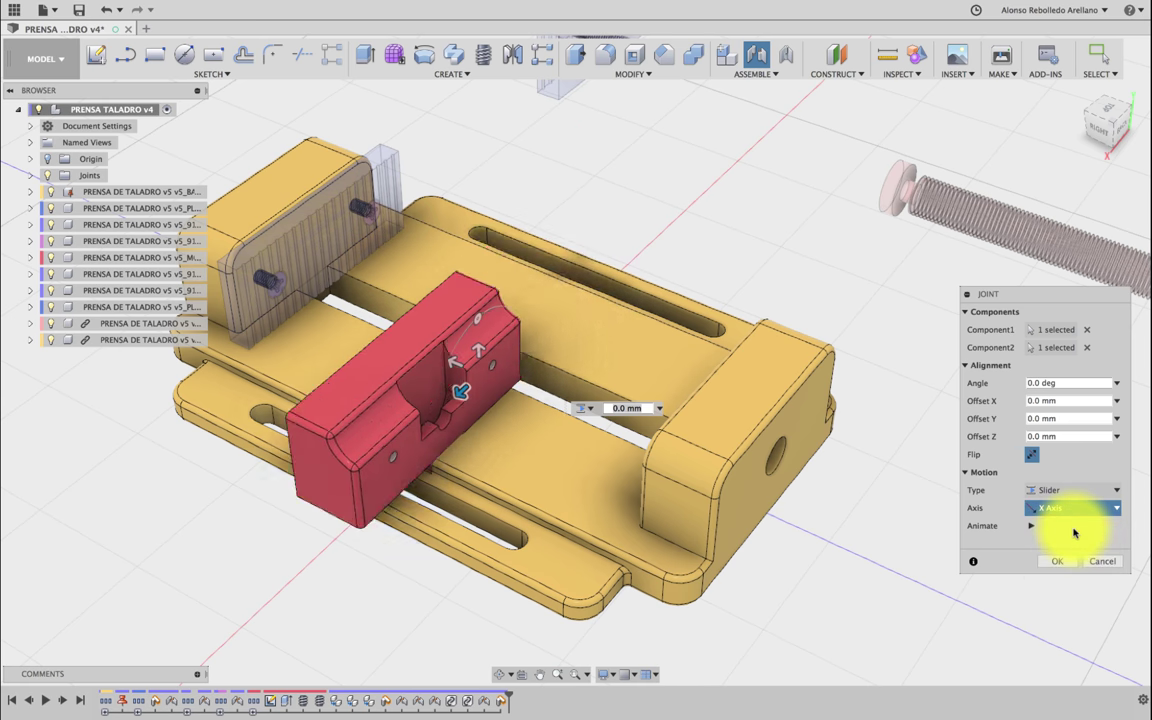
{"action": "left_click", "coordinate": [1088, 510]}
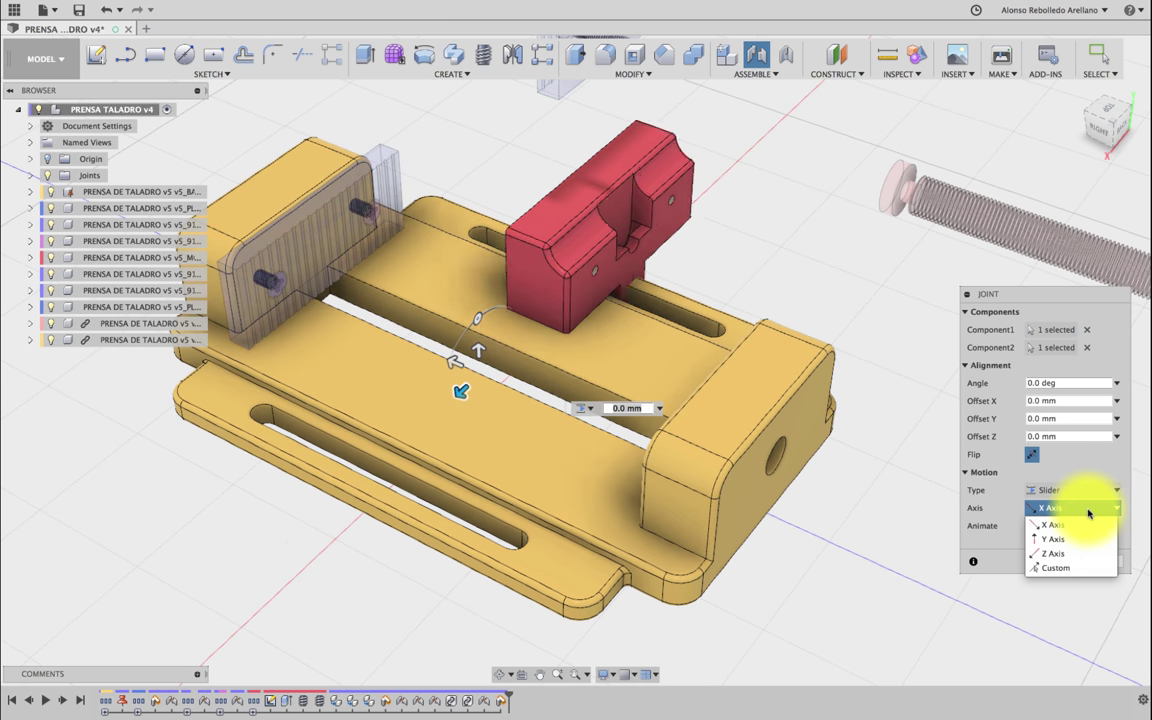
{"action": "left_click", "coordinate": [1079, 545]}
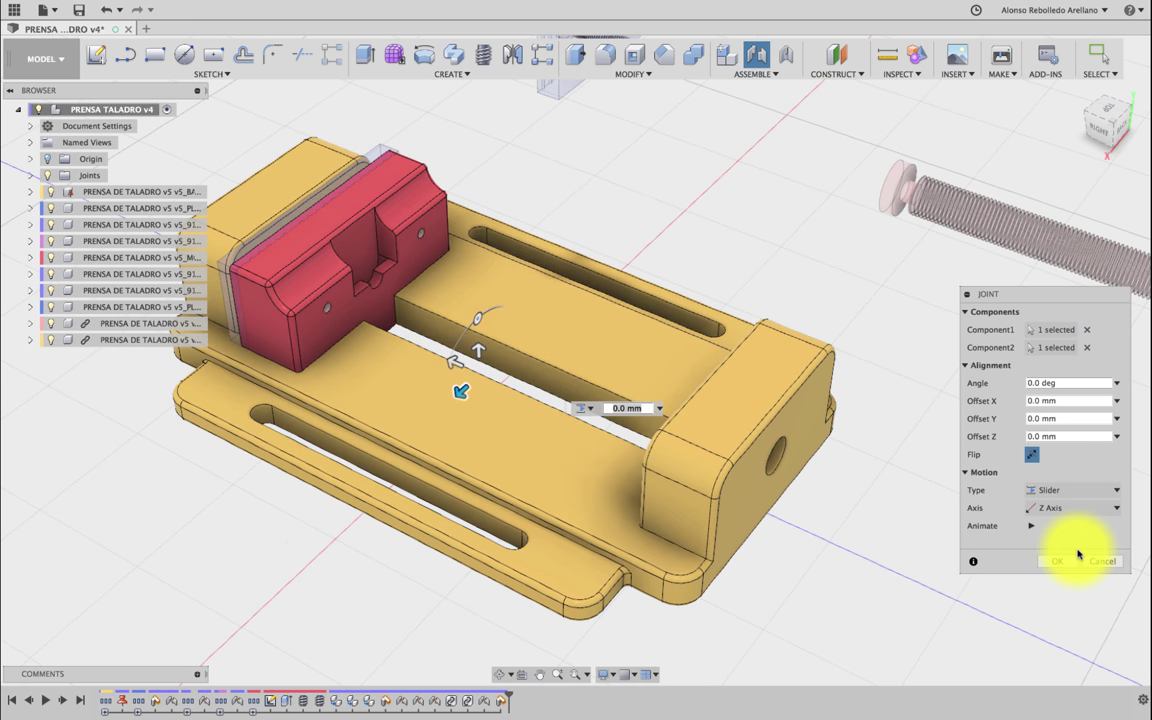
{"action": "left_click", "coordinate": [1089, 511]}
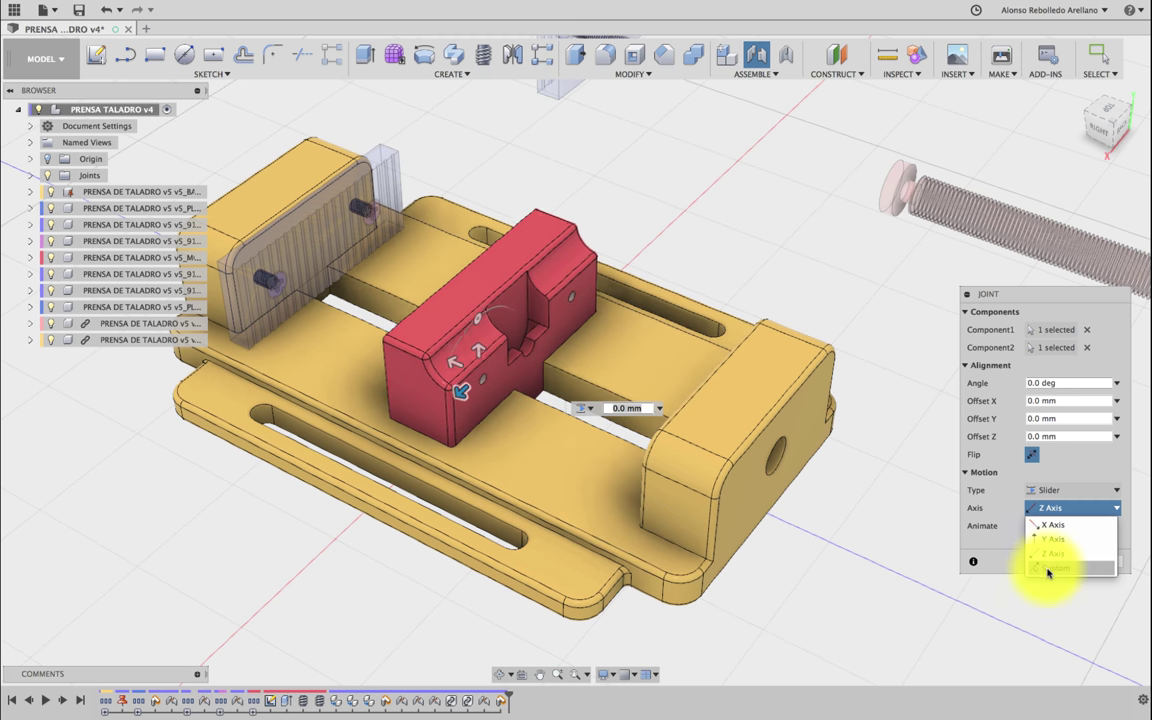
{"action": "left_click", "coordinate": [995, 557]}
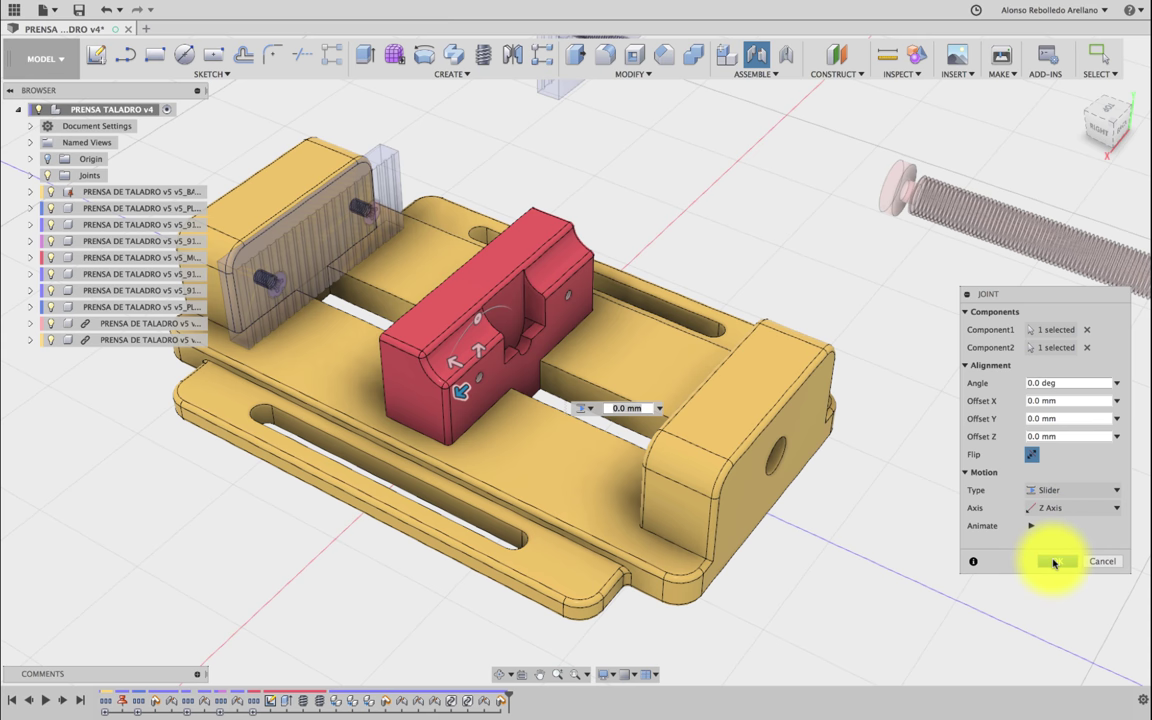
{"action": "left_click", "coordinate": [1053, 563]}
Step: Drag the red jaw back and forth along the rails to test the slider
{"action": "mouse_move", "coordinate": [586, 303]}
{"action": "left_mouse_down"}
{"action": "mouse_move", "coordinate": [365, 172]}
{"action": "mouse_move", "coordinate": [869, 571]}
{"action": "mouse_move", "coordinate": [674, 411]}
{"action": "mouse_move", "coordinate": [552, 350]}
{"action": "left_mouse_up"}
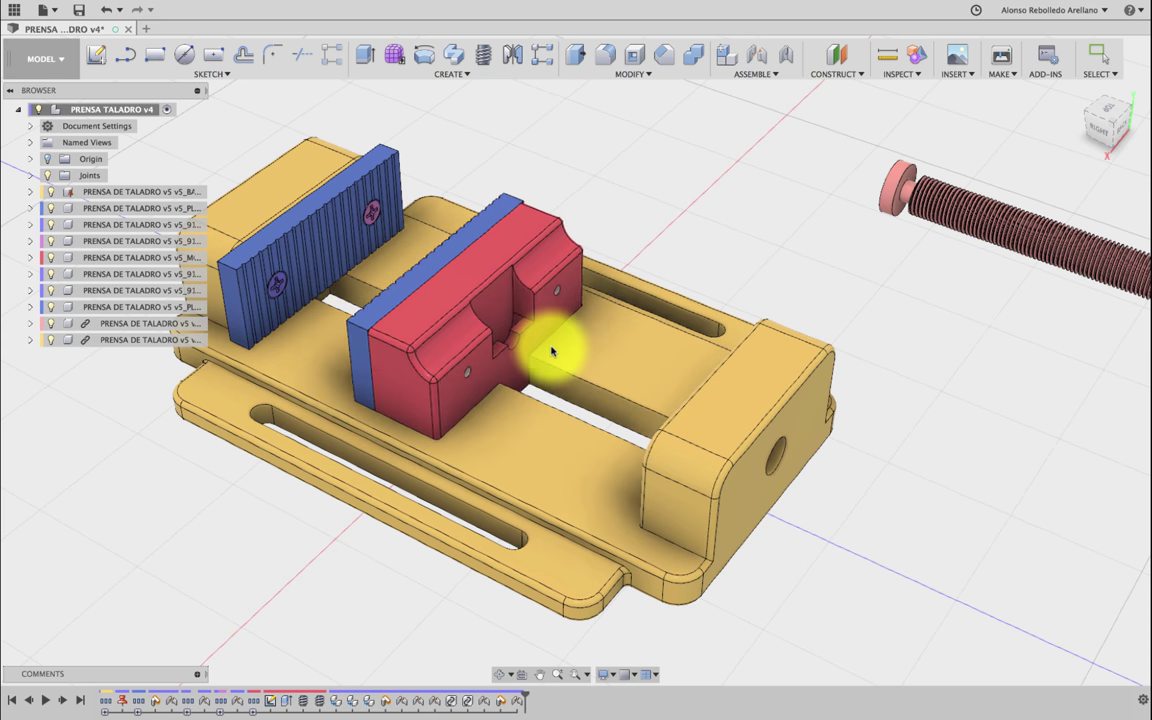
{"action": "scroll", "coordinate": [700, 208], "scroll_direction": "left", "scroll_amount": 3}
{"action": "scroll", "coordinate": [700, 210], "scroll_direction": "left", "scroll_amount": 3}
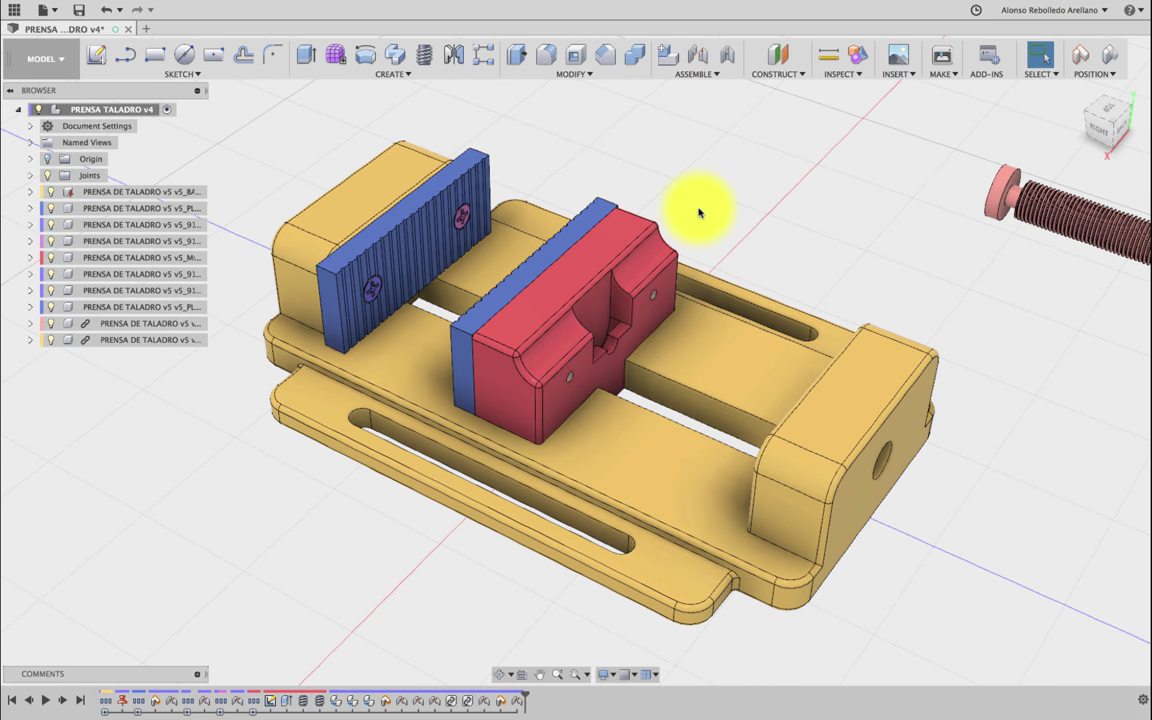
{"action": "mouse_move", "coordinate": [651, 242]}
{"action": "left_mouse_down"}
{"action": "mouse_move", "coordinate": [663, 290]}
{"action": "mouse_move", "coordinate": [535, 175]}
{"action": "mouse_move", "coordinate": [879, 445]}
{"action": "mouse_move", "coordinate": [620, 244]}
{"action": "mouse_move", "coordinate": [645, 255]}
{"action": "mouse_move", "coordinate": [693, 229]}
{"action": "left_mouse_up"}
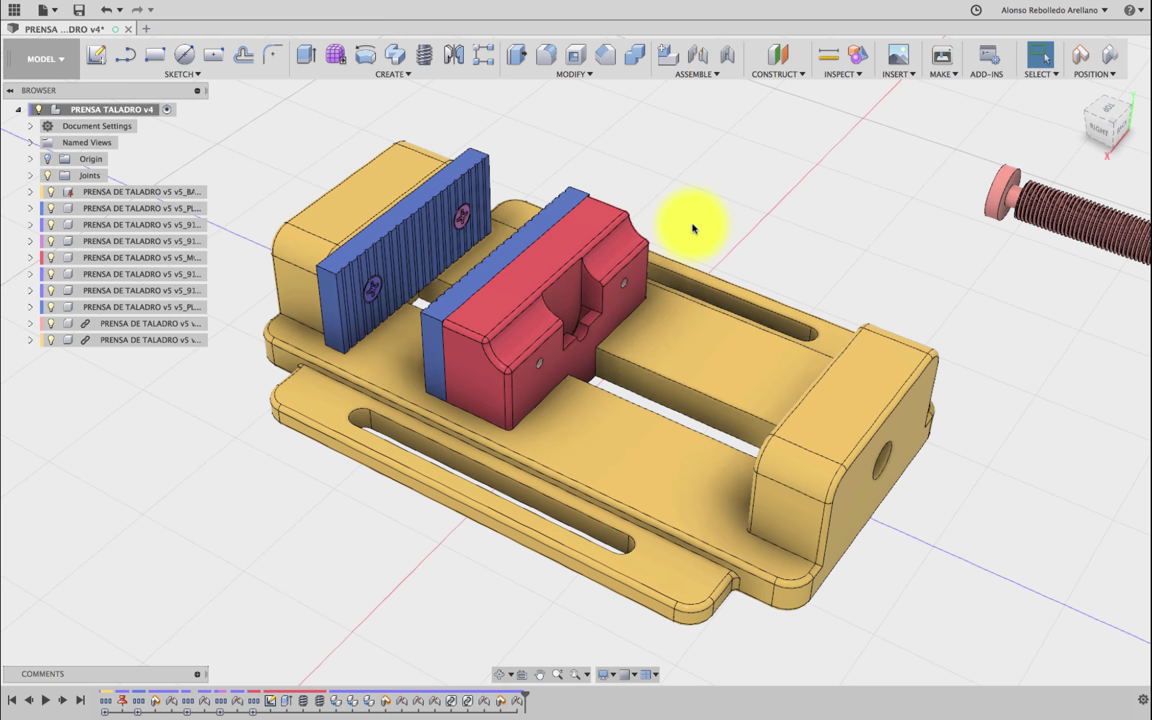
{"action": "left_click", "coordinate": [502, 675]}
{"action": "mouse_move", "coordinate": [609, 406]}
{"action": "left_mouse_down"}
{"action": "mouse_move", "coordinate": [622, 386]}
{"action": "mouse_move", "coordinate": [612, 391]}
{"action": "mouse_move", "coordinate": [643, 410]}
{"action": "mouse_move", "coordinate": [643, 386]}
{"action": "mouse_move", "coordinate": [609, 404]}
{"action": "left_mouse_up"}
{"action": "key", "text": "Escape"}
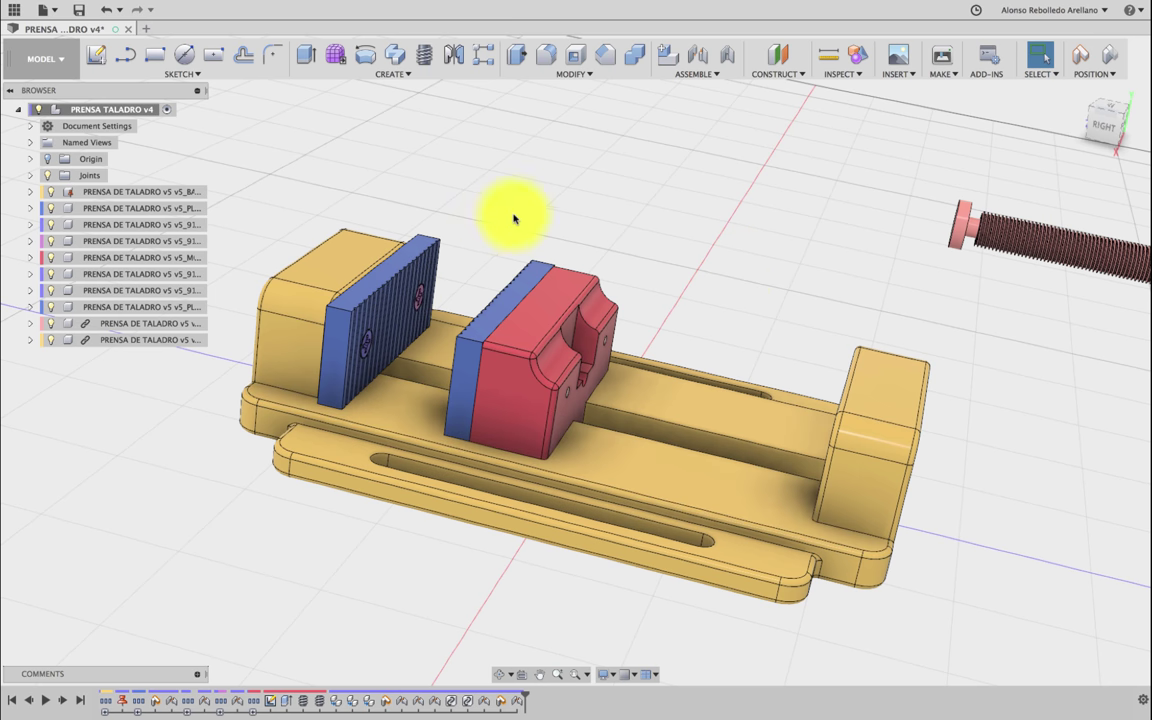
Step: Enable contact sets for the assembly and start a new contact set
{"action": "left_click", "coordinate": [689, 80]}
{"action": "left_click", "coordinate": [693, 192]}
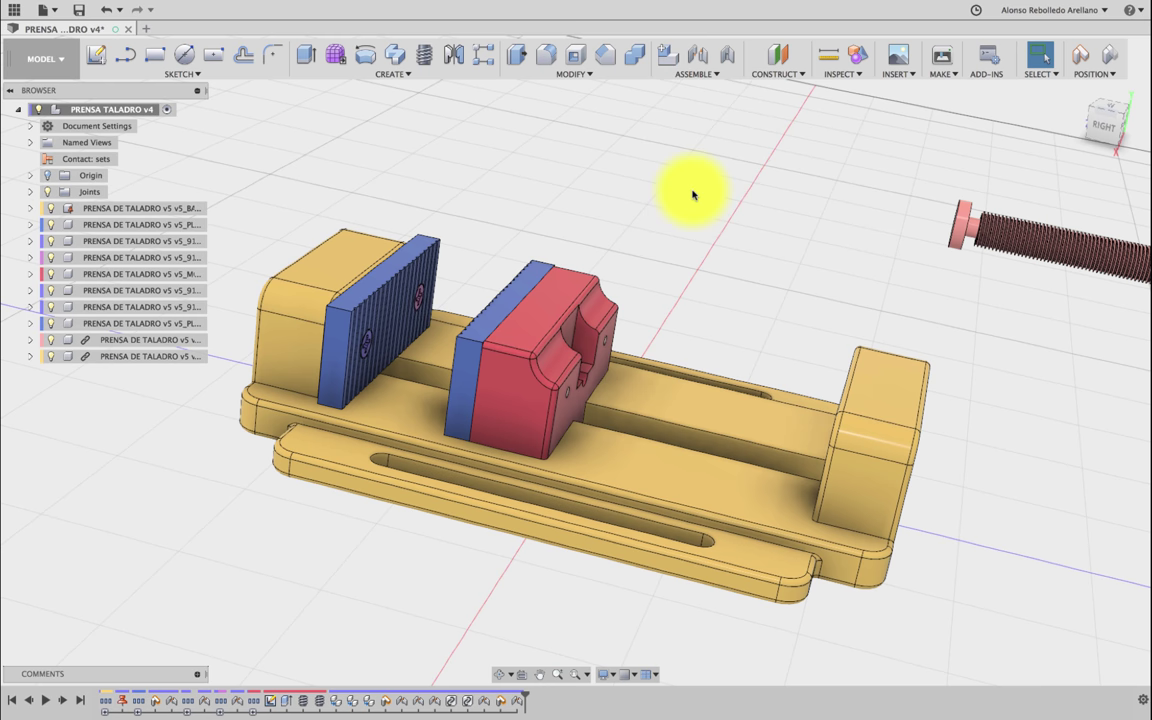
{"action": "right_click", "coordinate": [89, 161]}
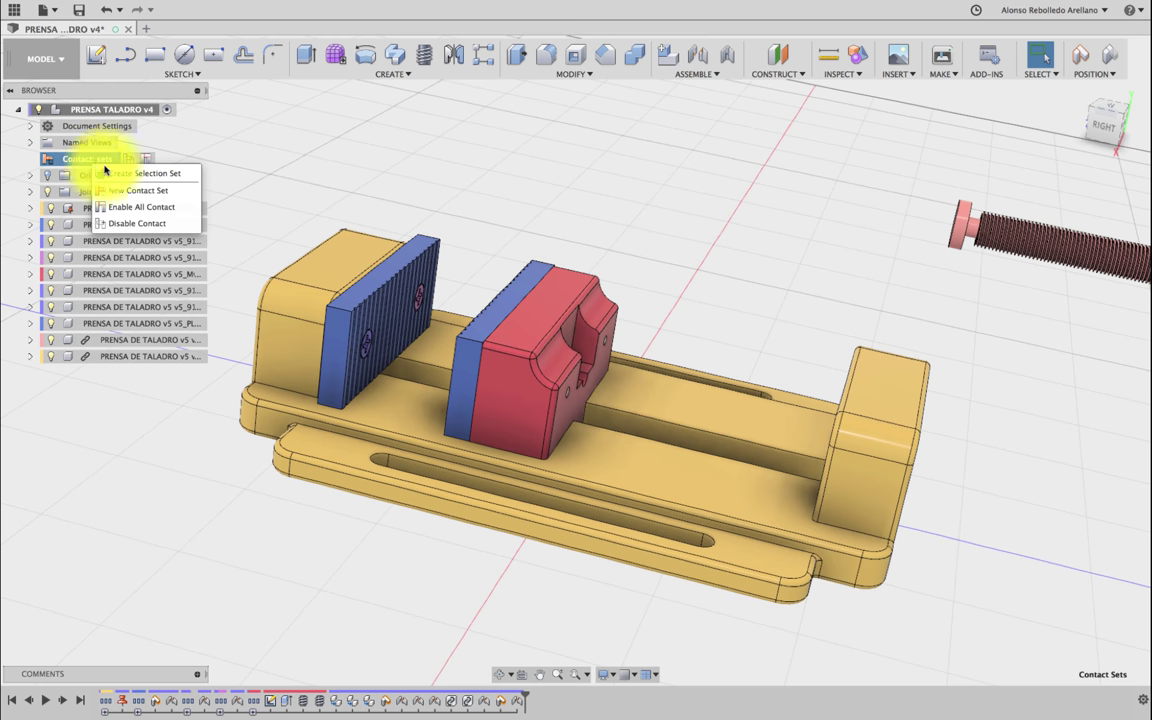
{"action": "left_click", "coordinate": [118, 189]}
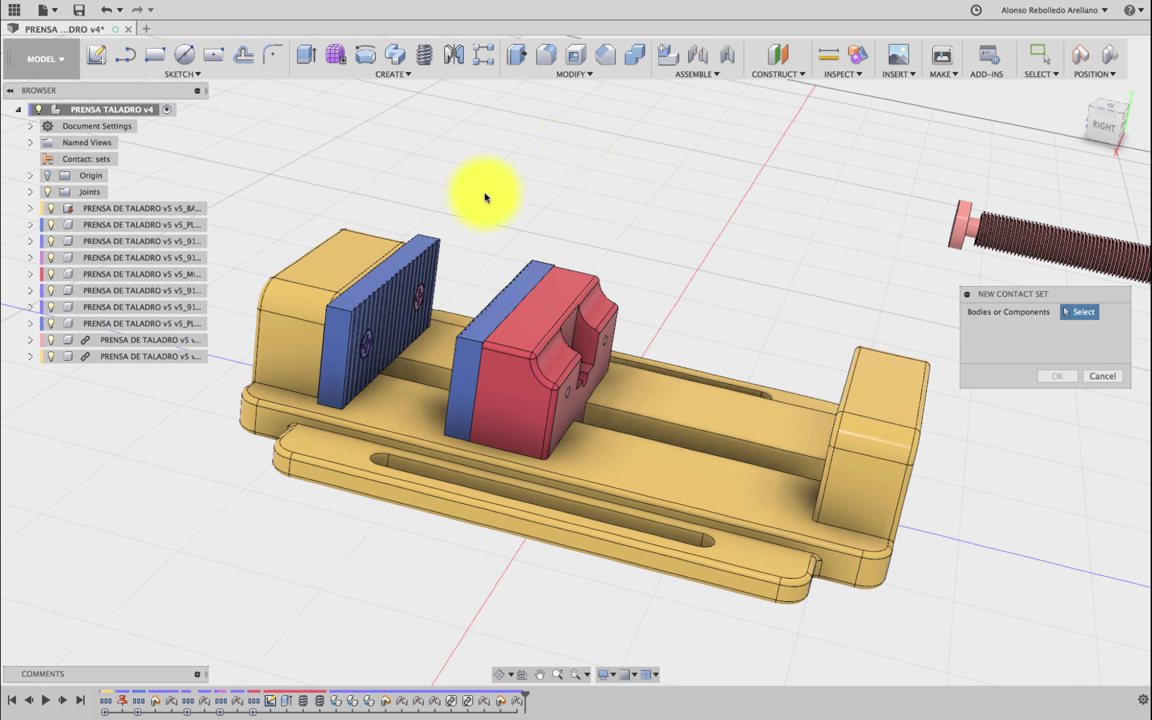
Step: Put the base, both blue plates and the red jaw in the set, then push the jaw to test
{"action": "left_click", "coordinate": [316, 258]}
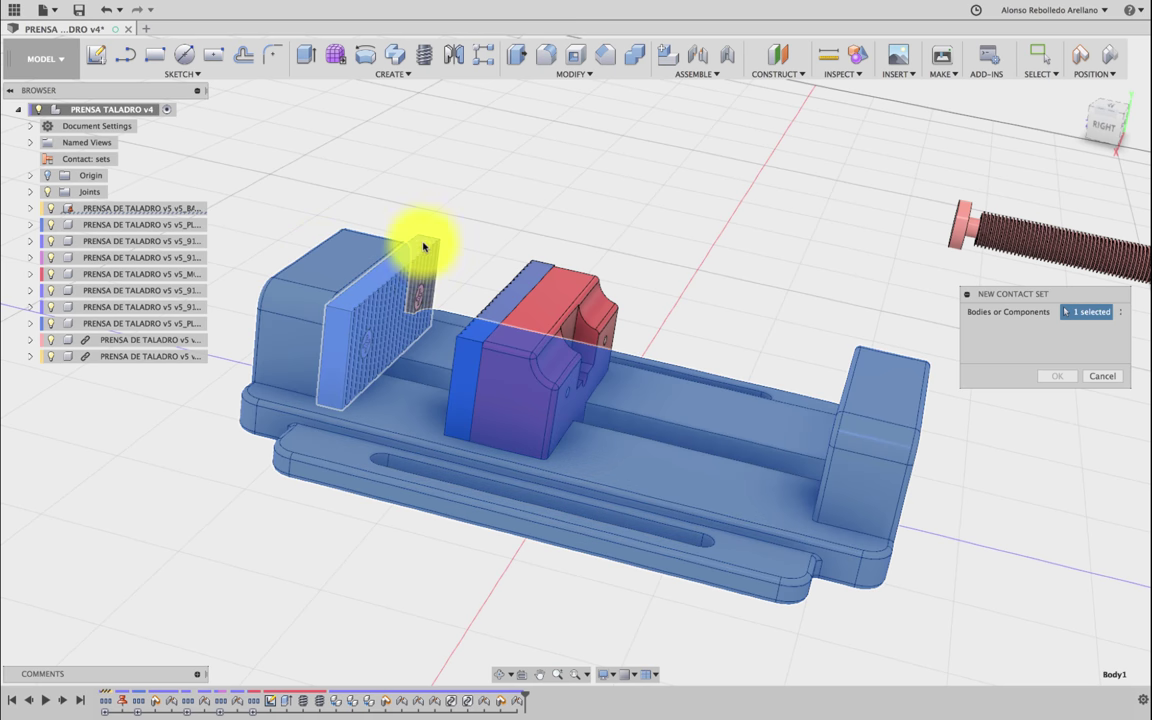
{"action": "left_click", "coordinate": [424, 255]}
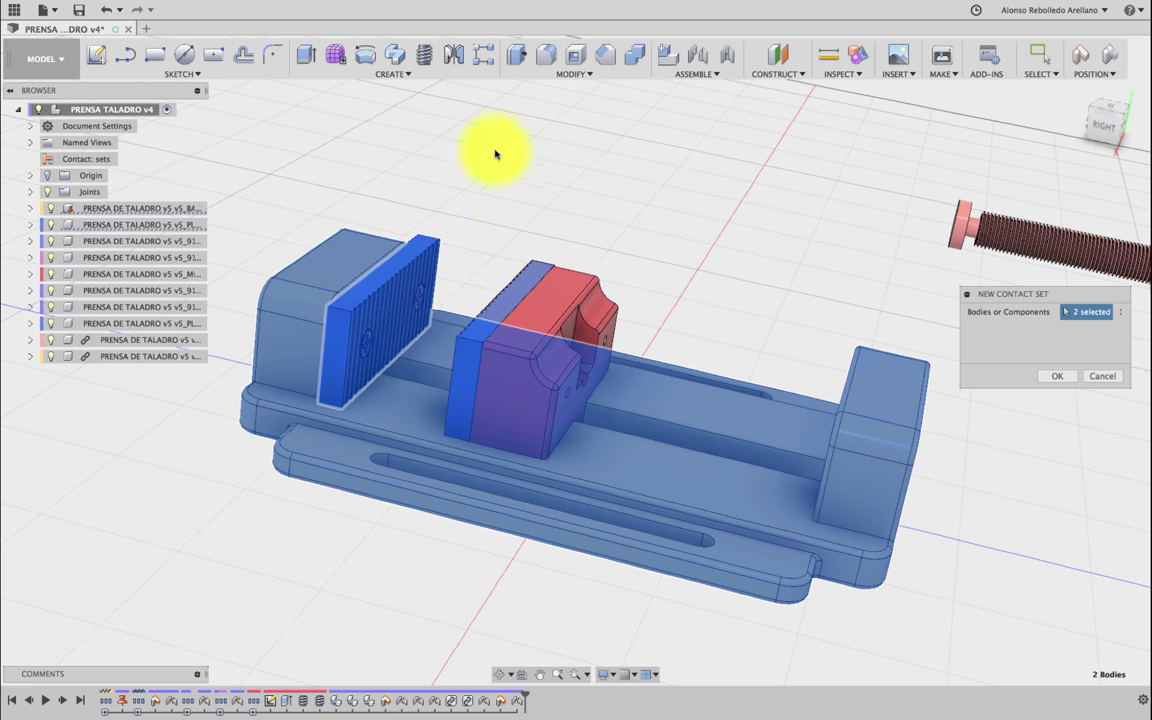
{"action": "left_click", "coordinate": [515, 267]}
{"action": "left_click", "coordinate": [576, 272]}
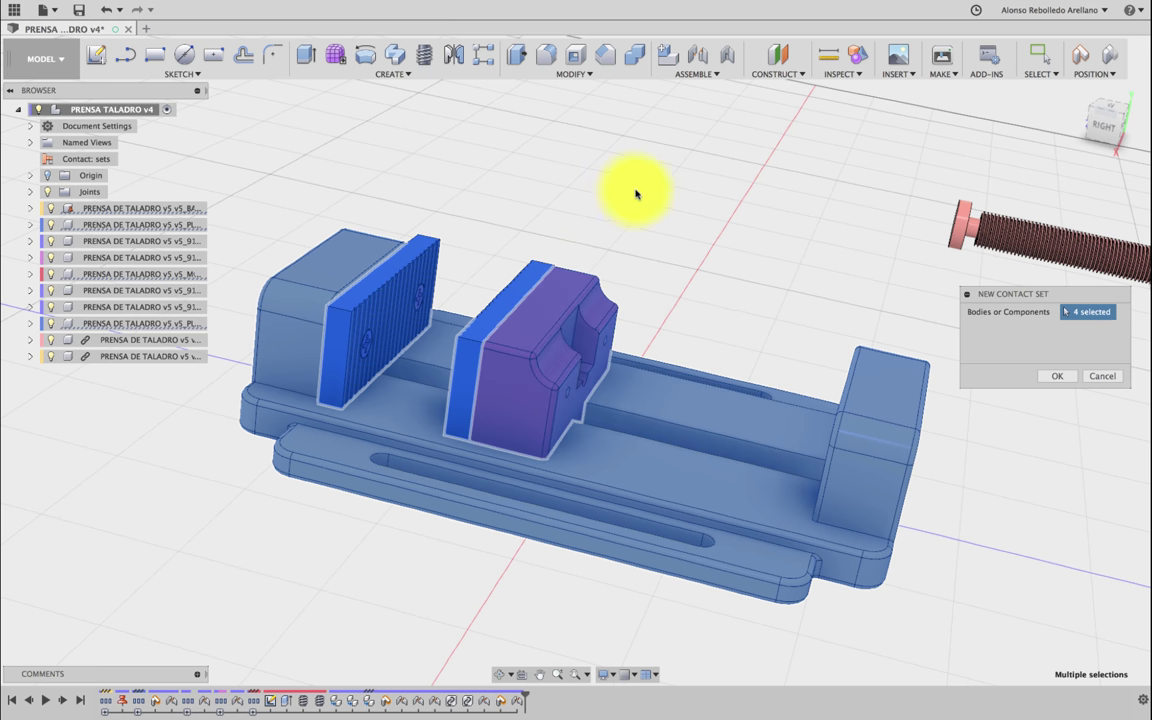
{"action": "left_click", "coordinate": [1045, 378]}
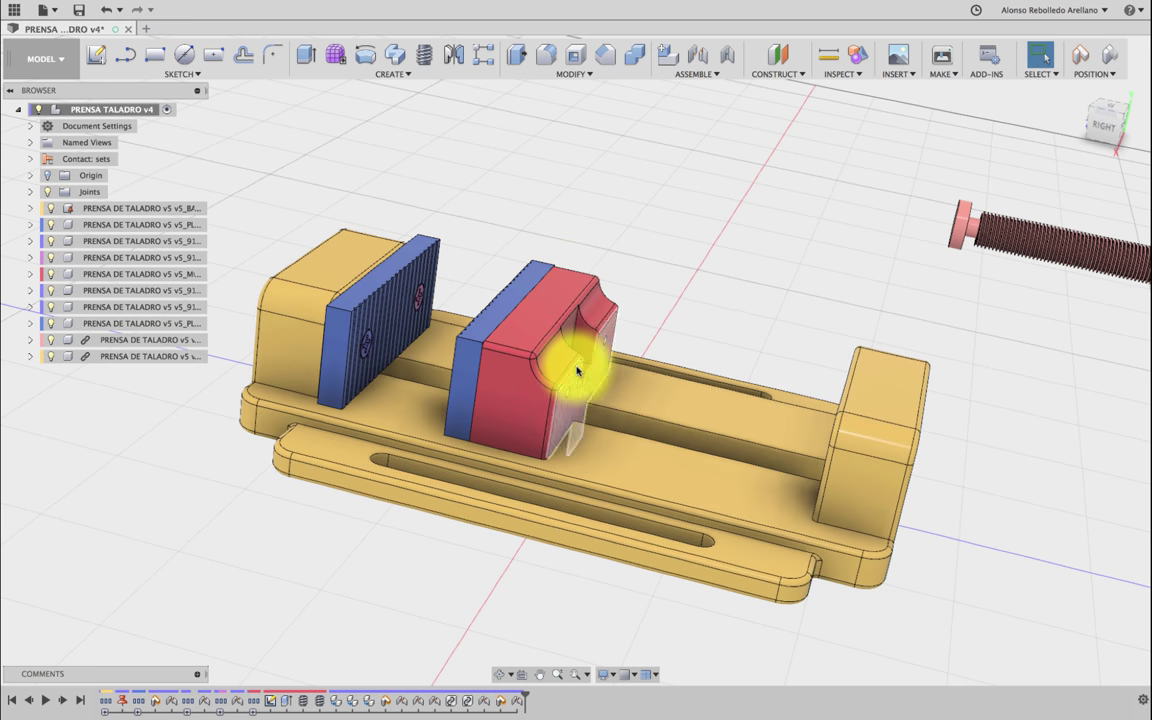
{"action": "mouse_move", "coordinate": [578, 360]}
{"action": "left_mouse_down"}
{"action": "mouse_move", "coordinate": [513, 400]}
{"action": "mouse_move", "coordinate": [421, 362]}
{"action": "mouse_move", "coordinate": [591, 445]}
{"action": "mouse_move", "coordinate": [820, 532]}
{"action": "mouse_move", "coordinate": [492, 415]}
{"action": "mouse_move", "coordinate": [360, 352]}
{"action": "mouse_move", "coordinate": [761, 483]}
{"action": "mouse_move", "coordinate": [638, 455]}
{"action": "mouse_move", "coordinate": [707, 339]}
{"action": "left_mouse_up"}
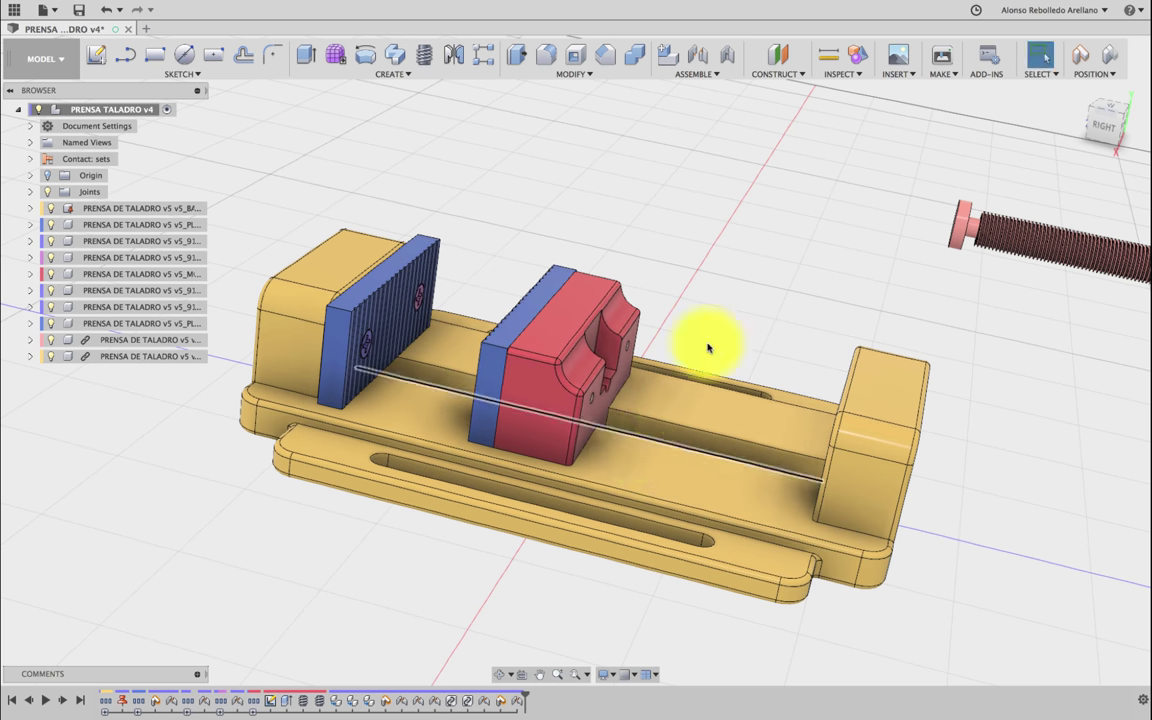
Step: Orbit to view the vise from above and drag the loose lead screw next to it
{"action": "left_click", "coordinate": [497, 676]}
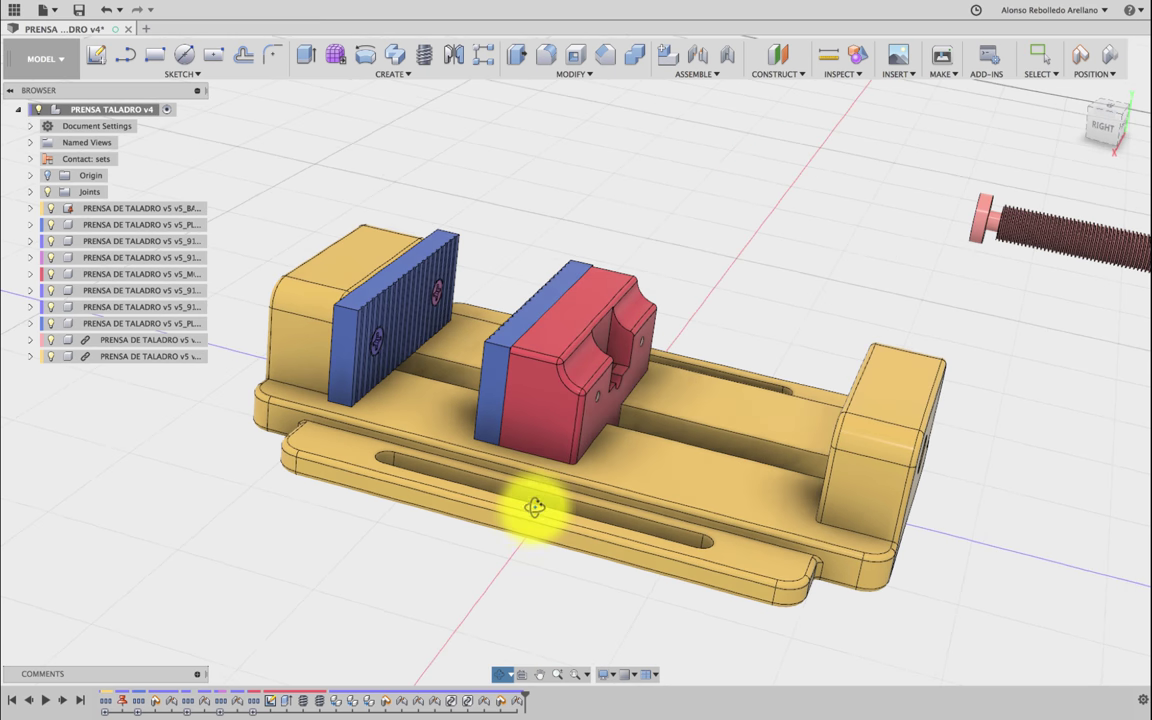
{"action": "mouse_move", "coordinate": [532, 506]}
{"action": "left_mouse_down"}
{"action": "mouse_move", "coordinate": [522, 522]}
{"action": "mouse_move", "coordinate": [766, 294]}
{"action": "left_mouse_up"}
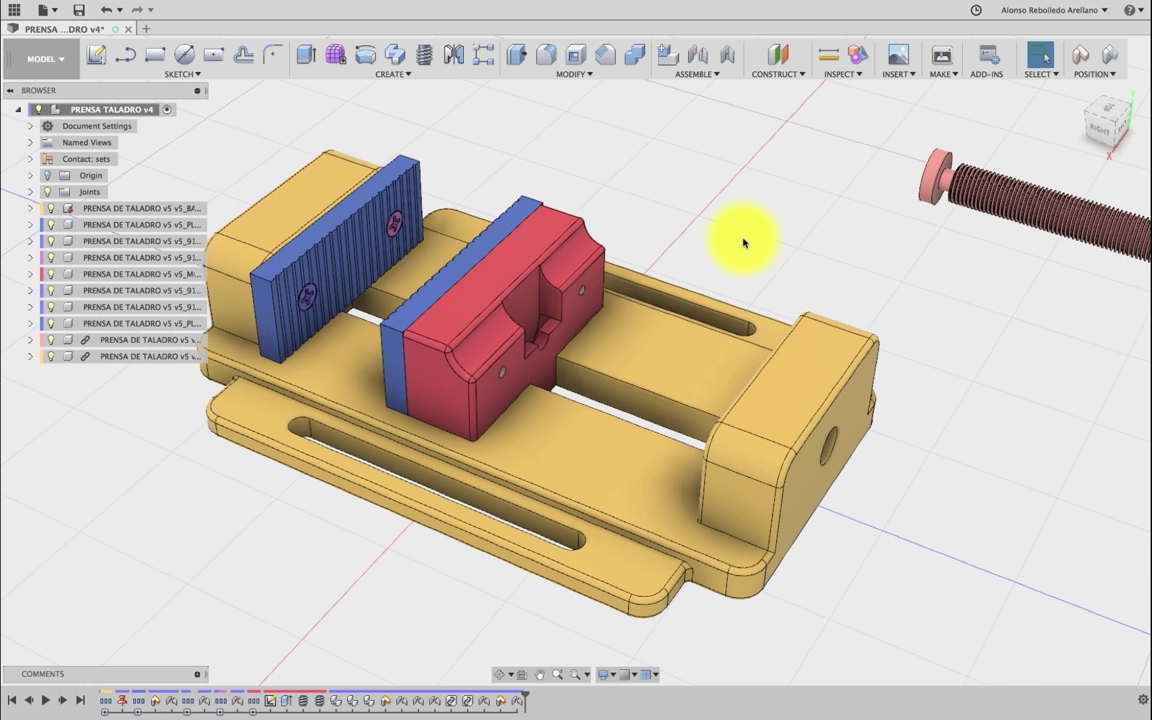
{"action": "scroll", "coordinate": [743, 242], "scroll_direction": "up", "scroll_amount": 3}
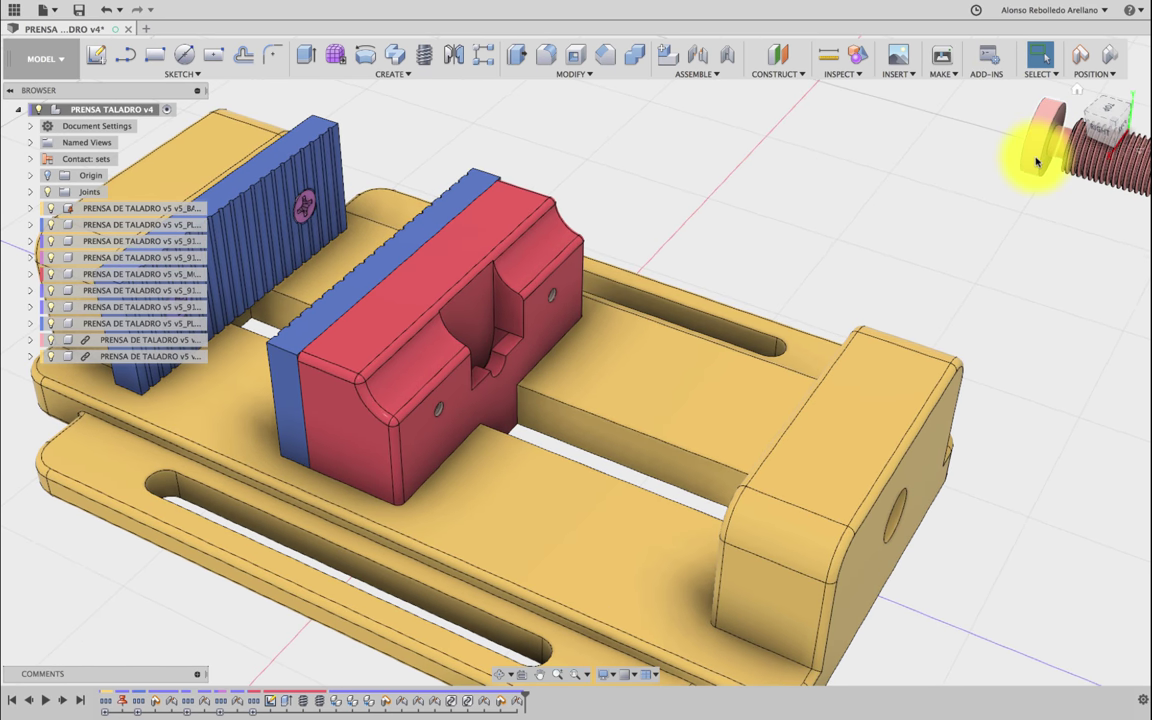
{"action": "left_click_drag", "start_coordinate": [1036, 160], "coordinate": [652, 198]}
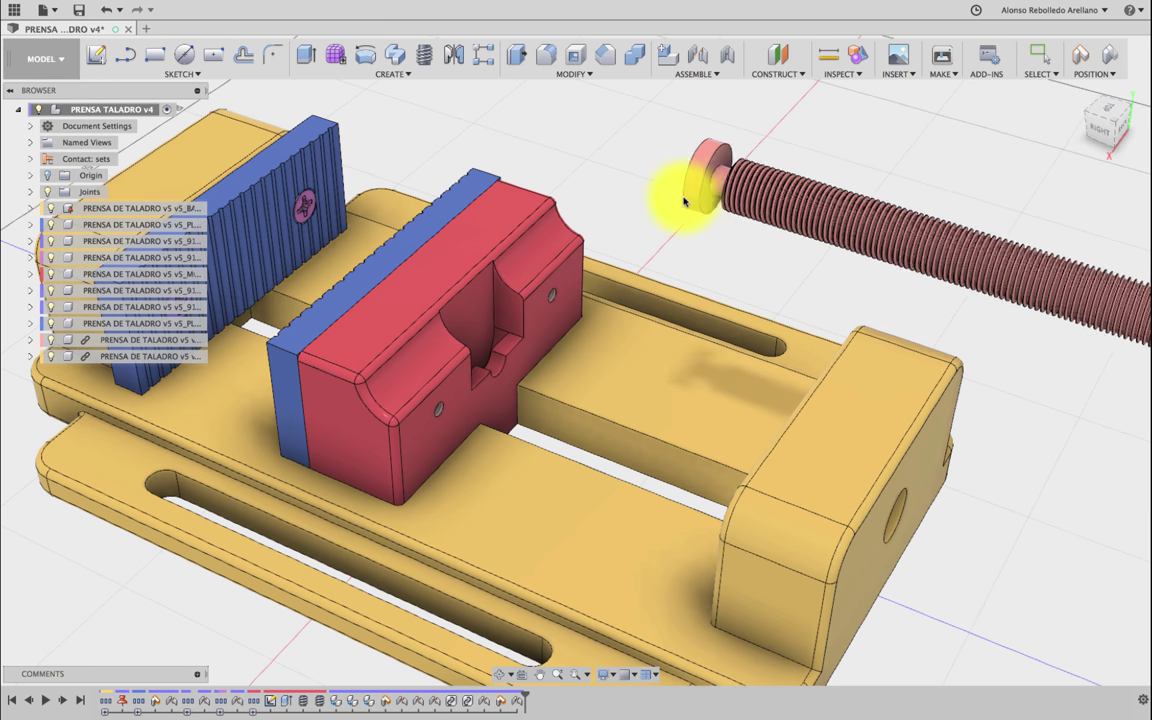
{"action": "scroll", "coordinate": [652, 196], "scroll_direction": "up", "scroll_amount": 2}
{"action": "scroll", "coordinate": [654, 190], "scroll_direction": "up", "scroll_amount": 2}
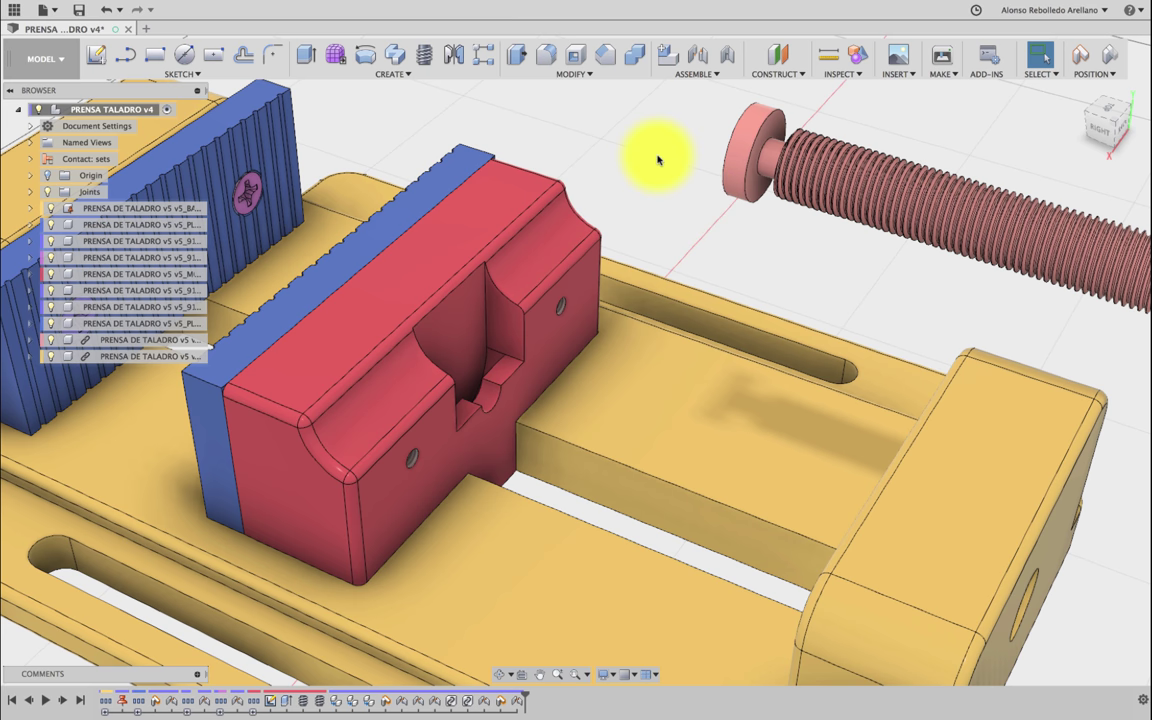
{"action": "middle_click_drag", "start_coordinate": [658, 160], "coordinate": [668, 156]}
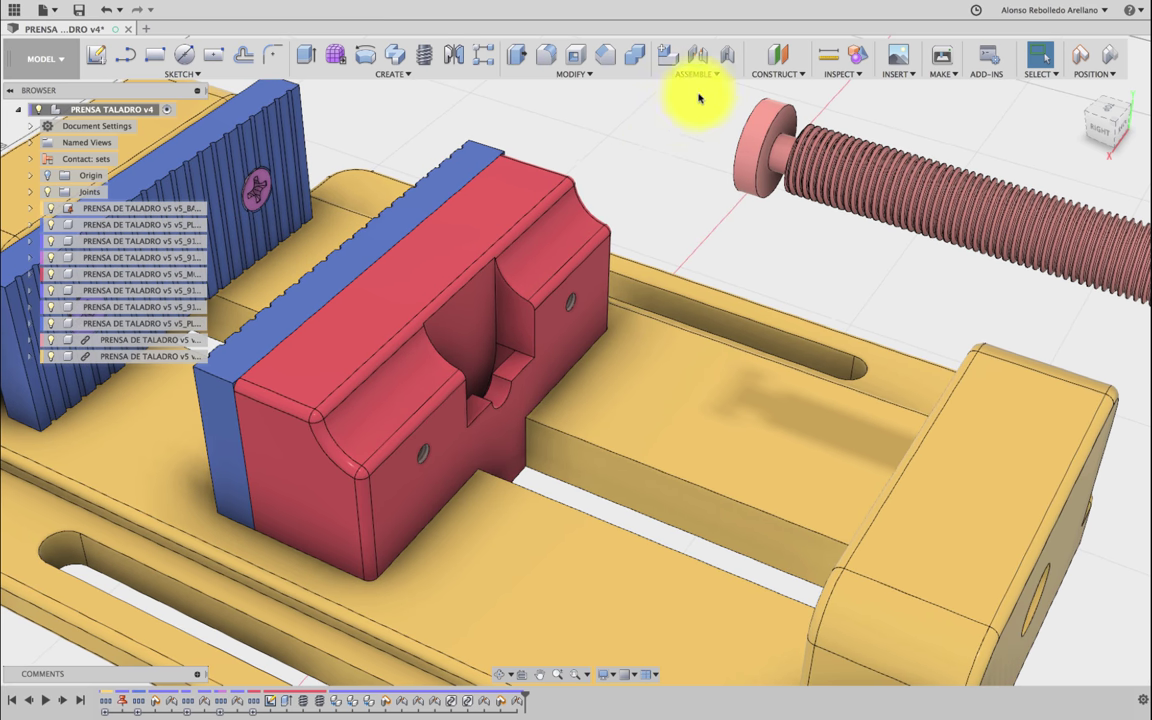
Step: Join the screw head to the red jaw's hole with a revolute joint instead of a slider
{"action": "key", "text": "j"}
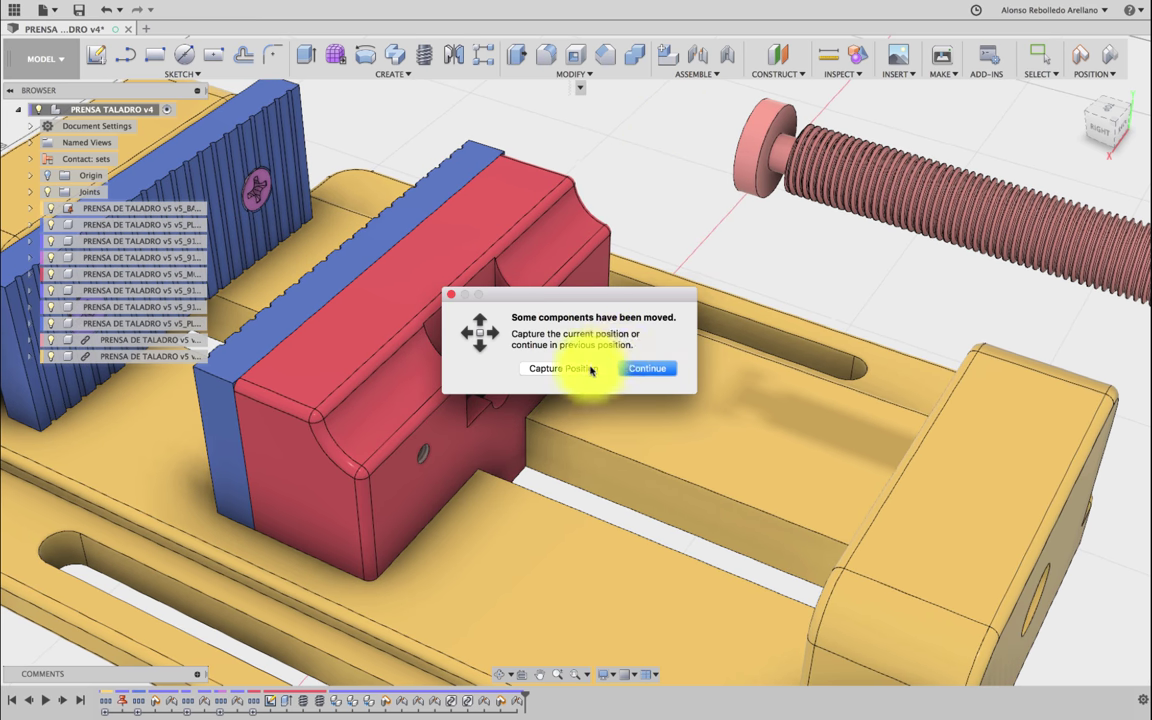
{"action": "left_click", "coordinate": [591, 370]}
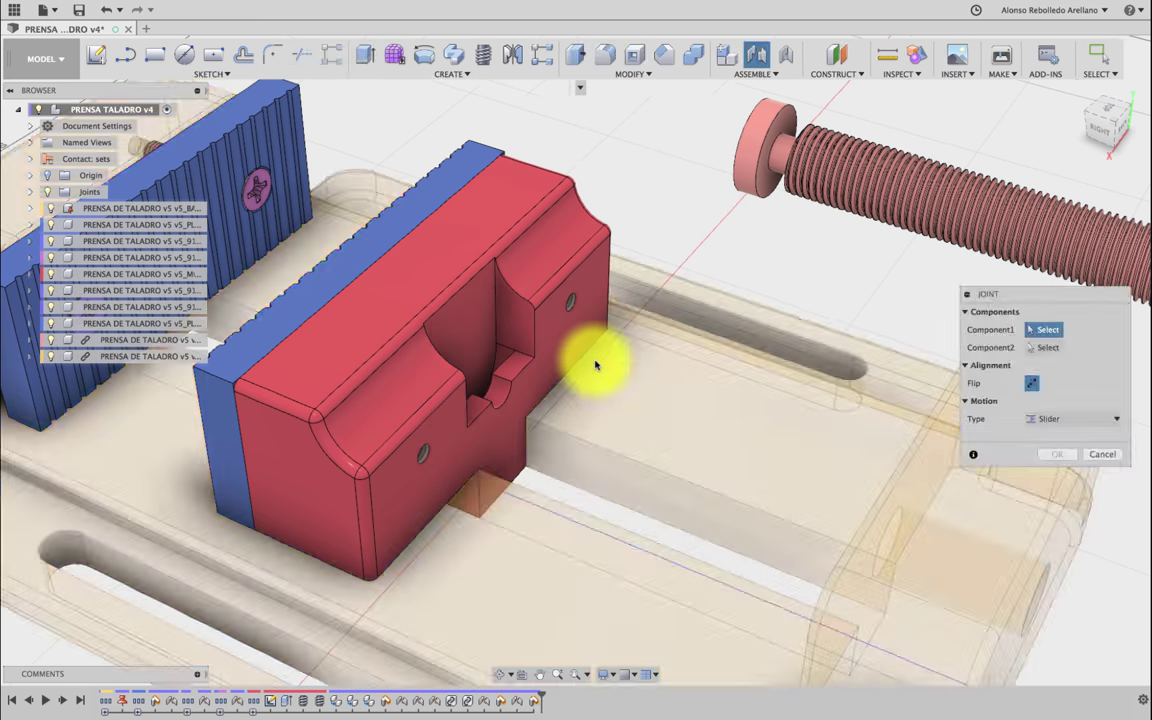
{"action": "left_click", "coordinate": [770, 165]}
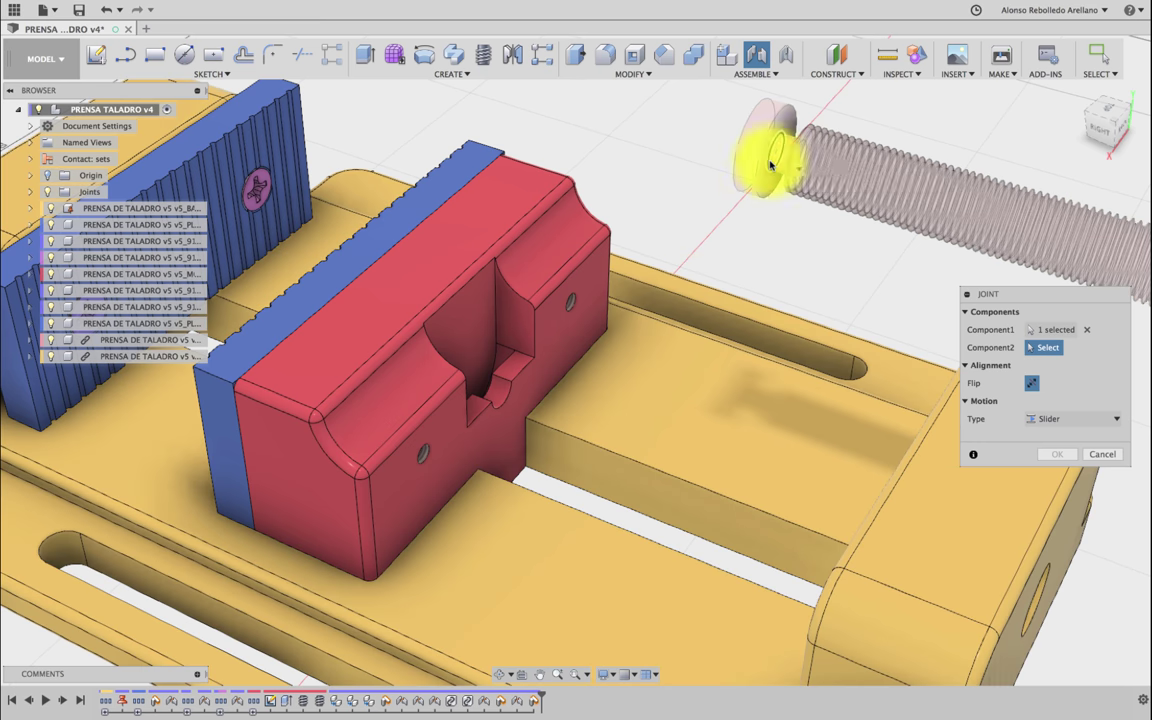
{"action": "left_click", "coordinate": [491, 386]}
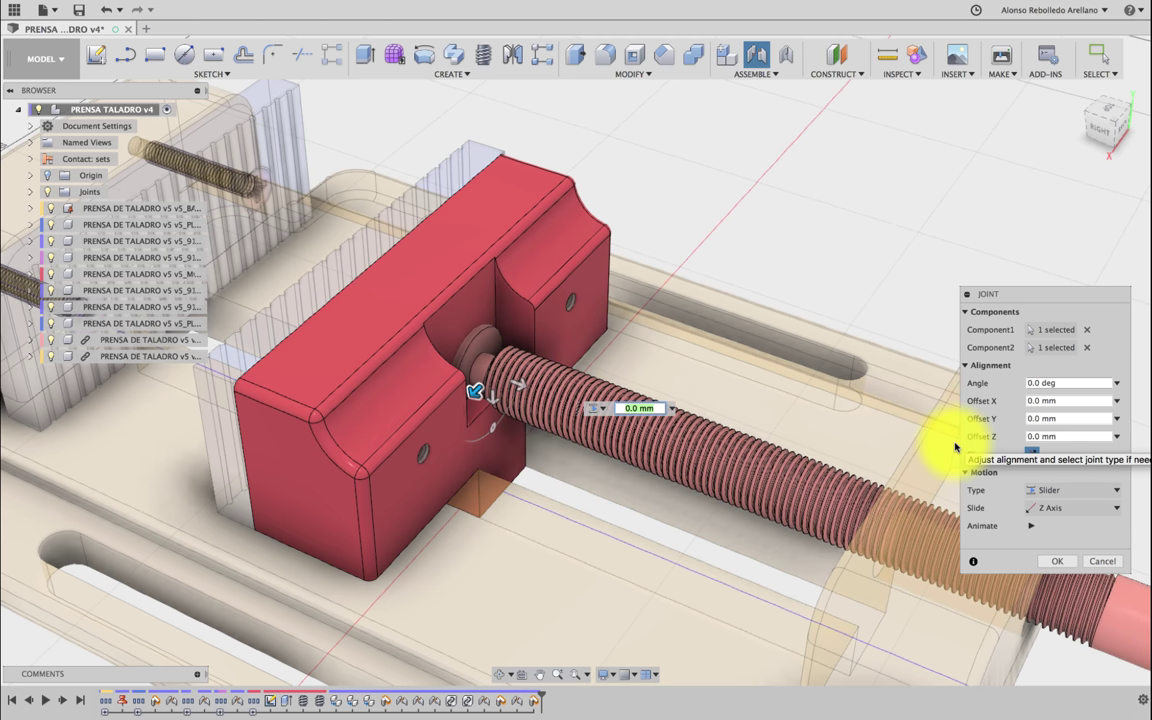
{"action": "left_click", "coordinate": [1115, 490]}
{"action": "left_click", "coordinate": [1085, 522]}
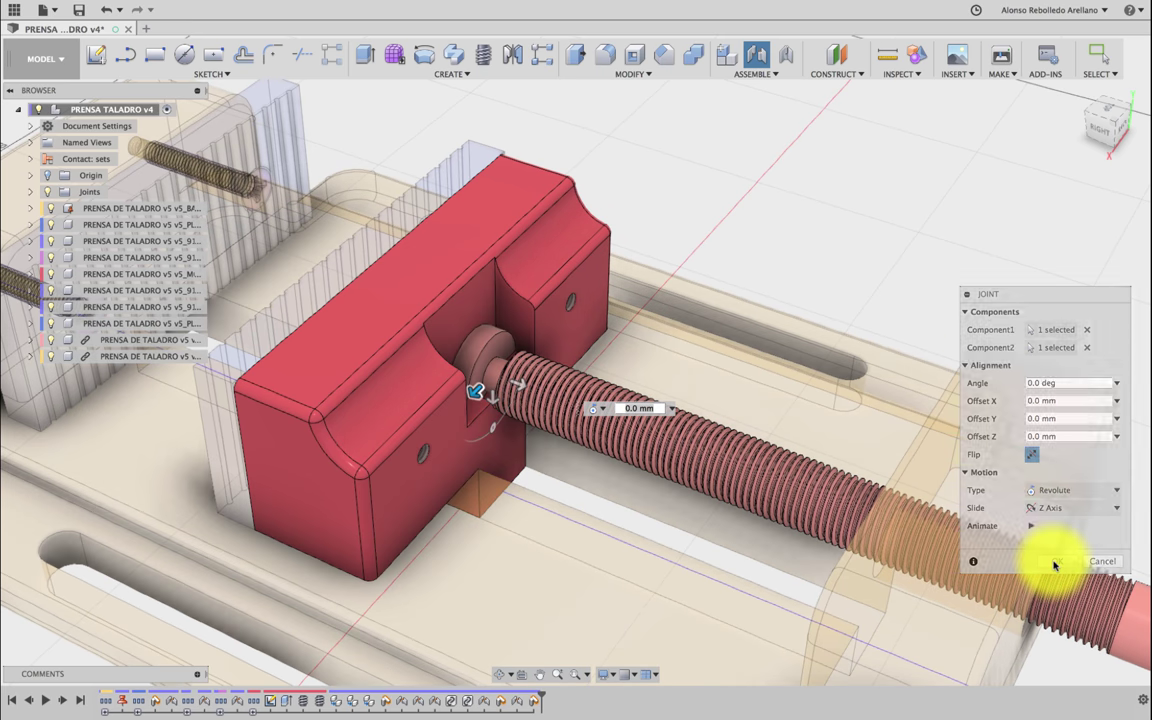
{"action": "left_click", "coordinate": [1055, 562]}
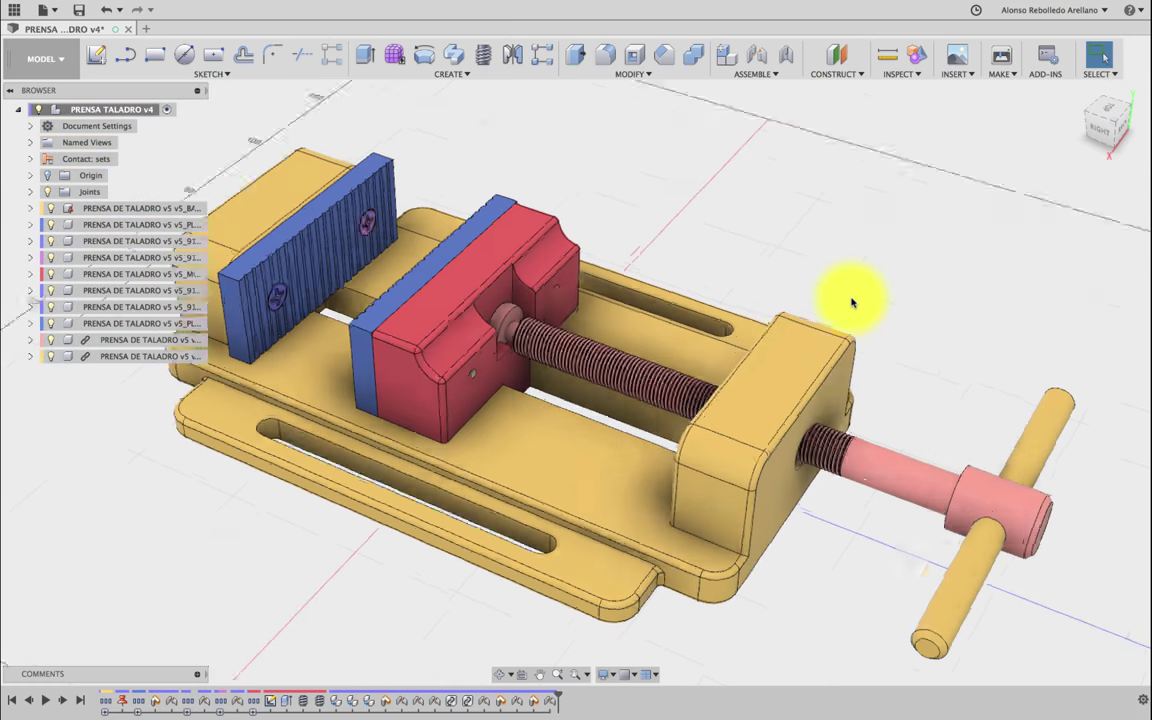
Step: Slide the red jaw along the base to test it, zooming in and out around the vise
{"action": "scroll", "coordinate": [852, 302], "scroll_direction": "down", "scroll_amount": 2}
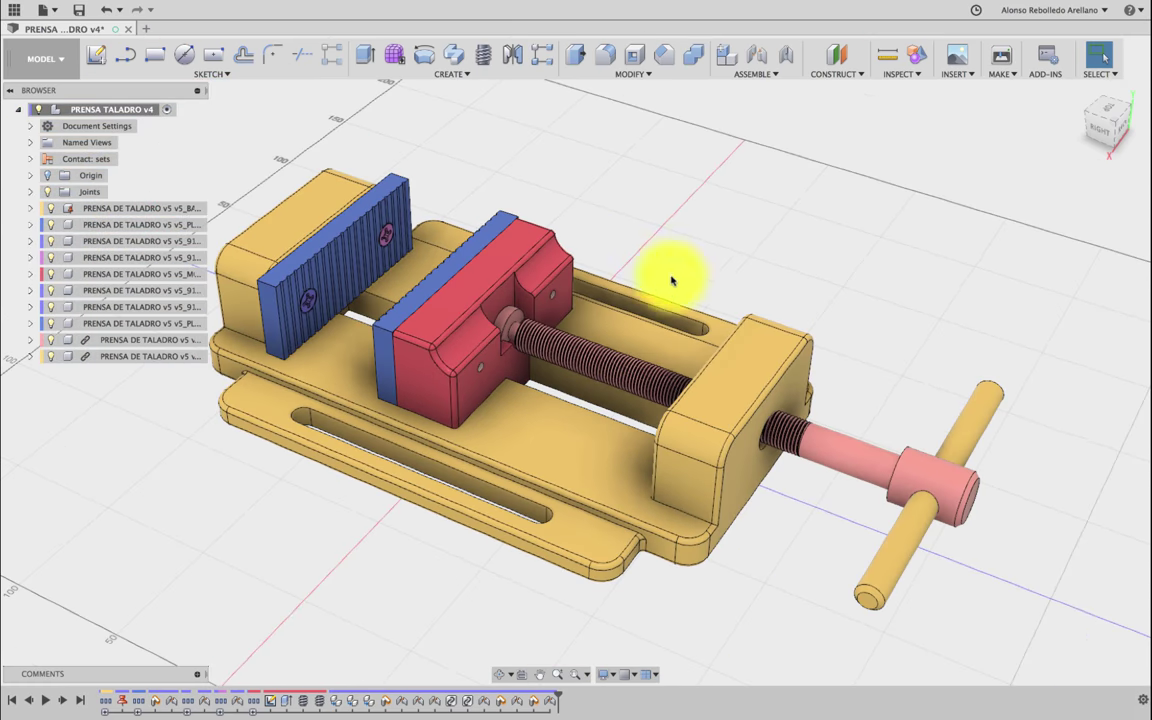
{"action": "mouse_move", "coordinate": [527, 244]}
{"action": "left_mouse_down"}
{"action": "mouse_move", "coordinate": [650, 283]}
{"action": "mouse_move", "coordinate": [725, 342]}
{"action": "mouse_move", "coordinate": [463, 200]}
{"action": "mouse_move", "coordinate": [650, 301]}
{"action": "mouse_move", "coordinate": [757, 400]}
{"action": "mouse_move", "coordinate": [650, 318]}
{"action": "left_mouse_up"}
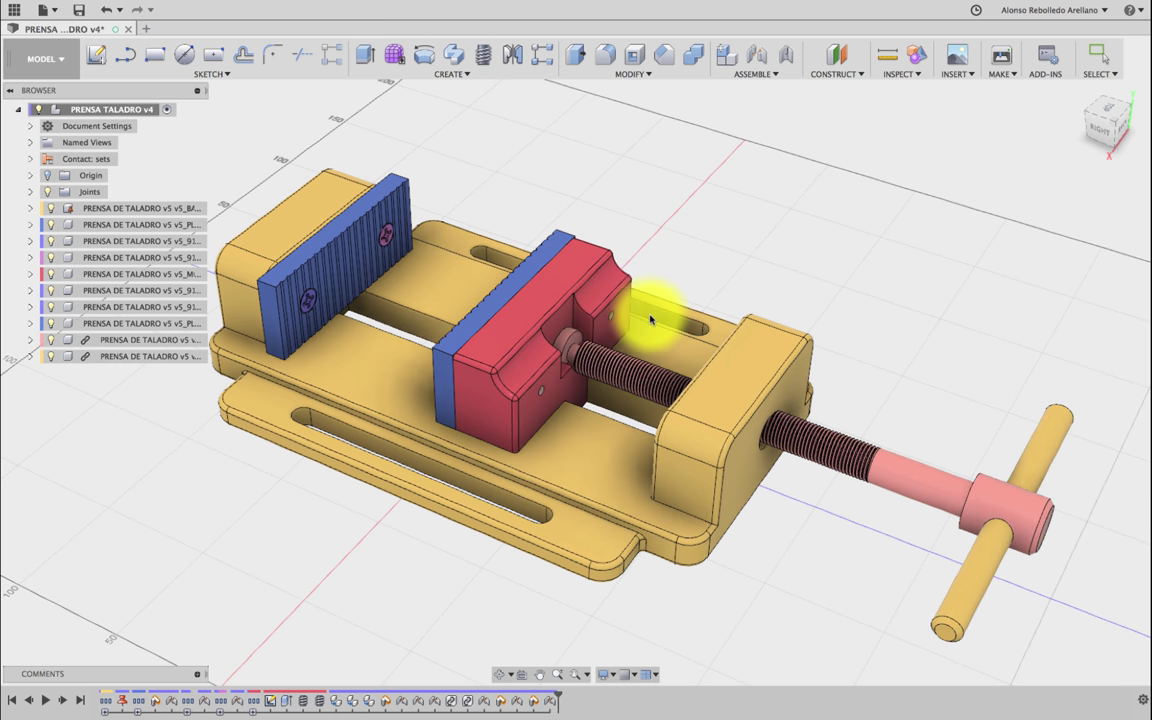
{"action": "scroll", "coordinate": [761, 435], "scroll_direction": "up", "scroll_amount": 3}
{"action": "scroll", "coordinate": [761, 437], "scroll_direction": "up", "scroll_amount": 3}
{"action": "scroll", "coordinate": [800, 484], "scroll_direction": "up", "scroll_amount": 1}
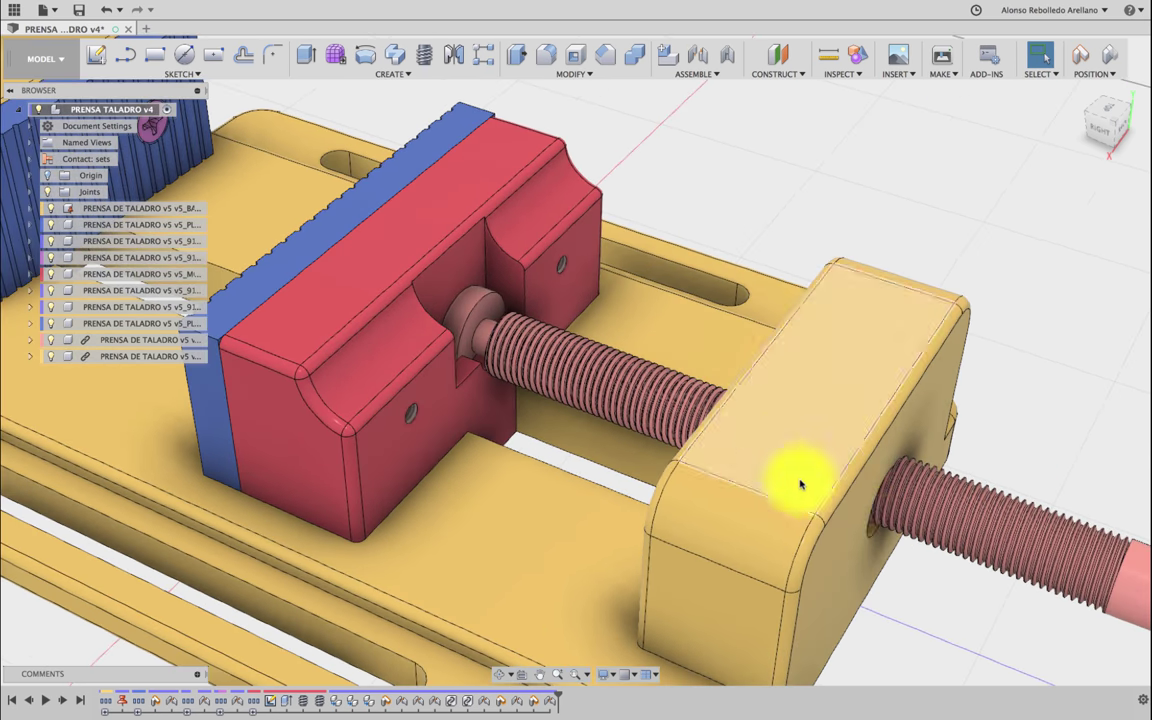
{"action": "scroll", "coordinate": [727, 413], "scroll_direction": "down", "scroll_amount": 3}
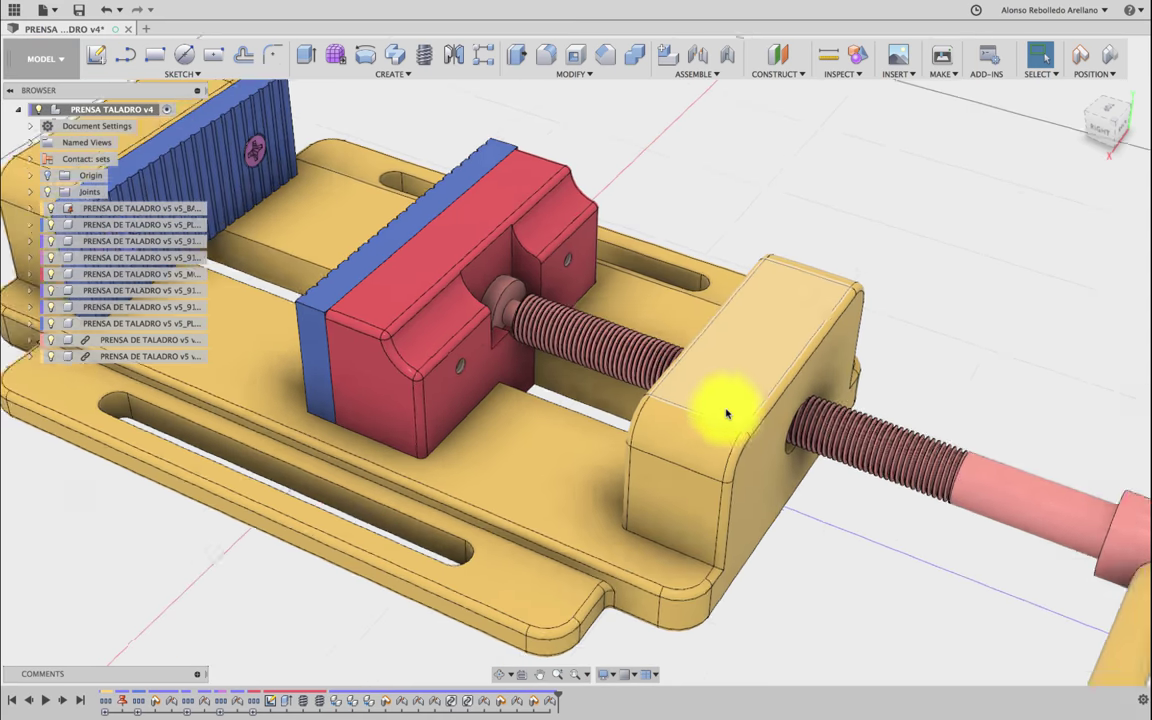
{"action": "scroll", "coordinate": [724, 406], "scroll_direction": "down", "scroll_amount": 3}
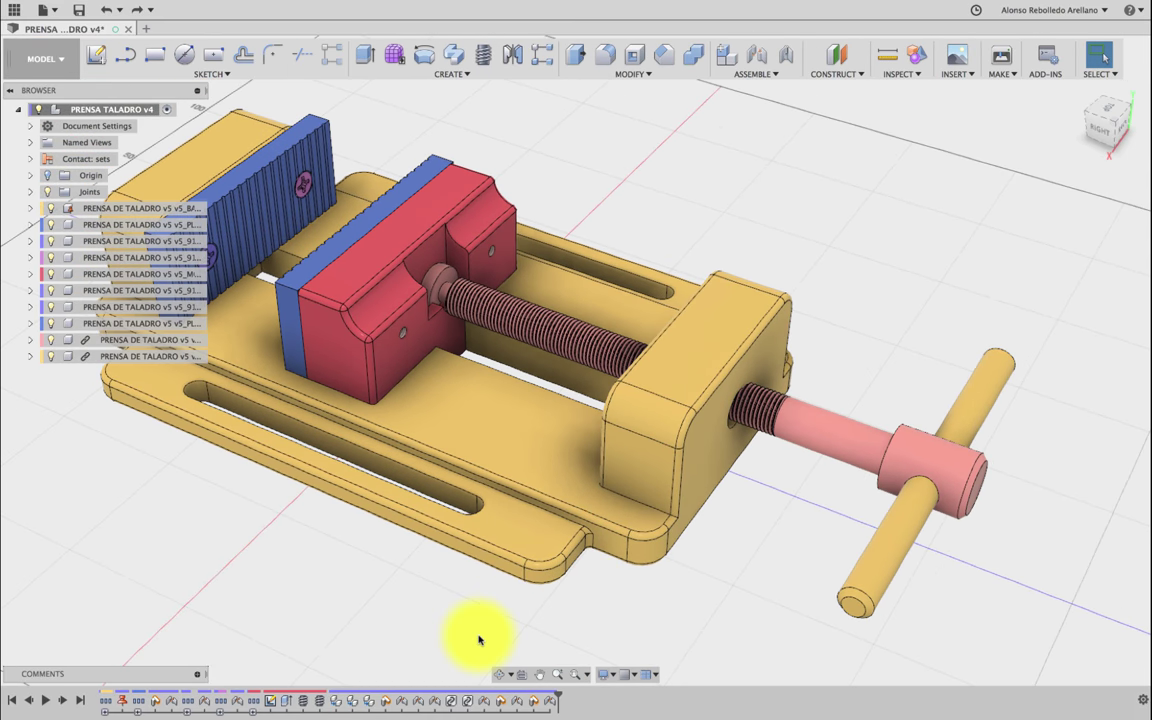
{"action": "scroll", "coordinate": [718, 88], "scroll_direction": "up", "scroll_amount": 2}
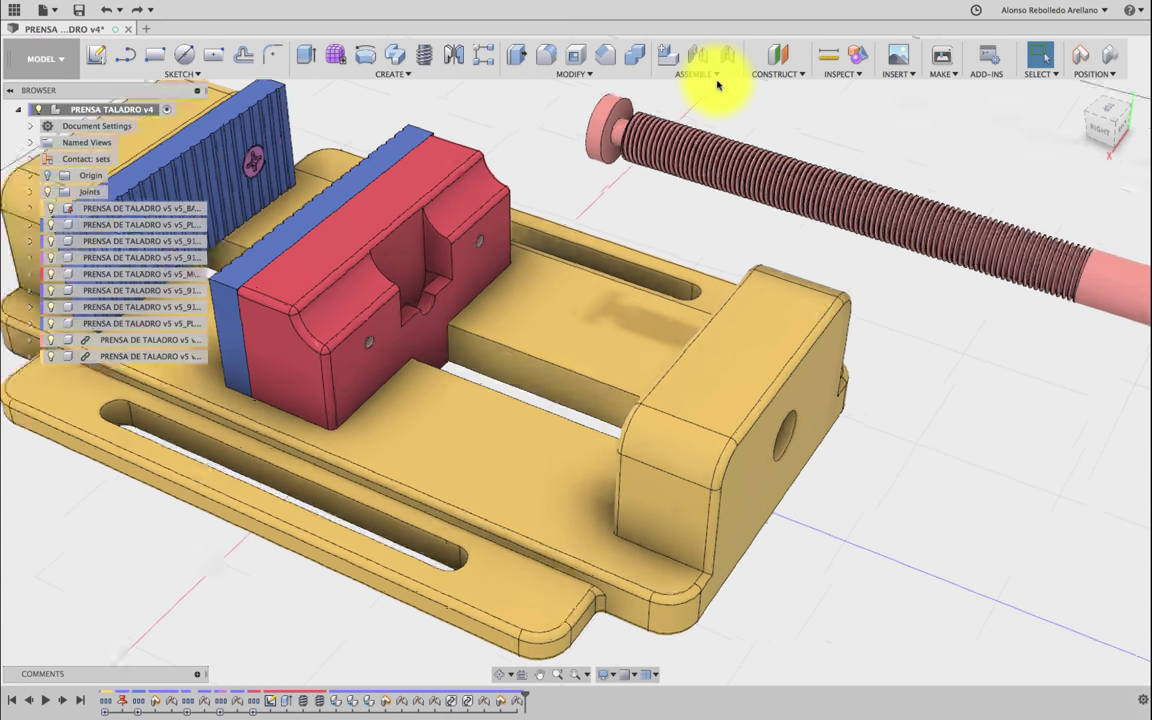
{"action": "scroll", "coordinate": [718, 88], "scroll_direction": "up", "scroll_amount": 2}
{"action": "scroll", "coordinate": [717, 85], "scroll_direction": "up", "scroll_amount": 3}
{"action": "scroll", "coordinate": [717, 85], "scroll_direction": "up", "scroll_amount": 2}
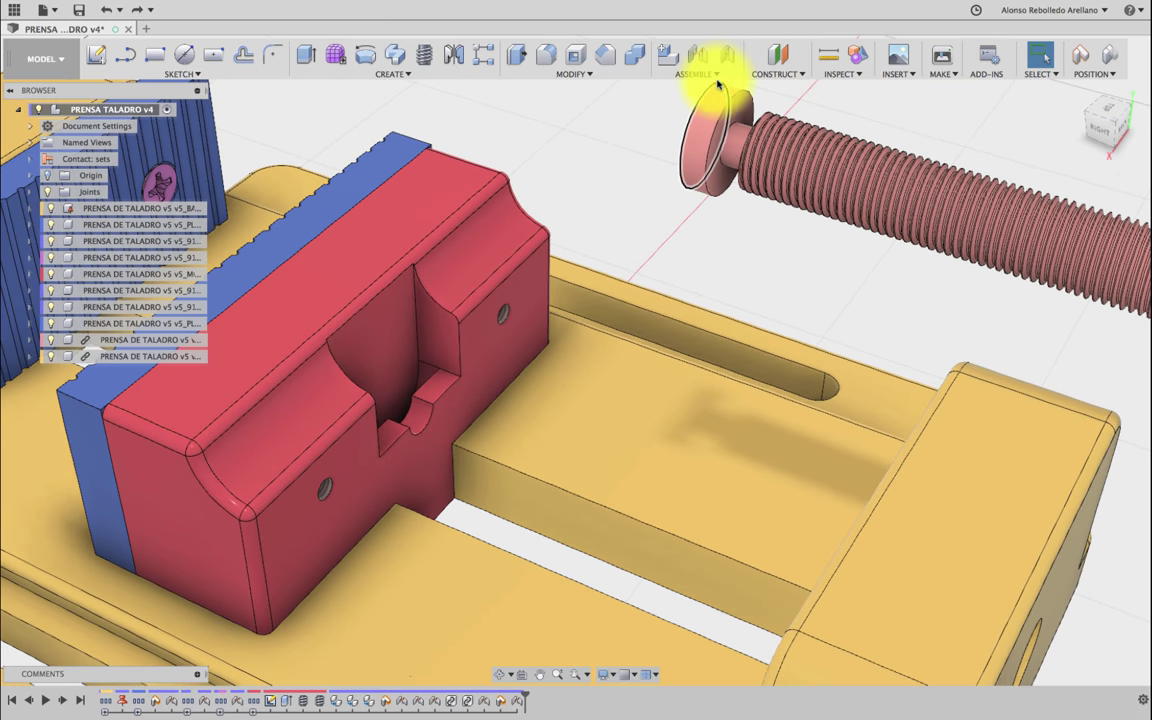
Step: Rejoin the screw head to the jaw's screw hole with a revolute joint
{"action": "key", "text": "m"}
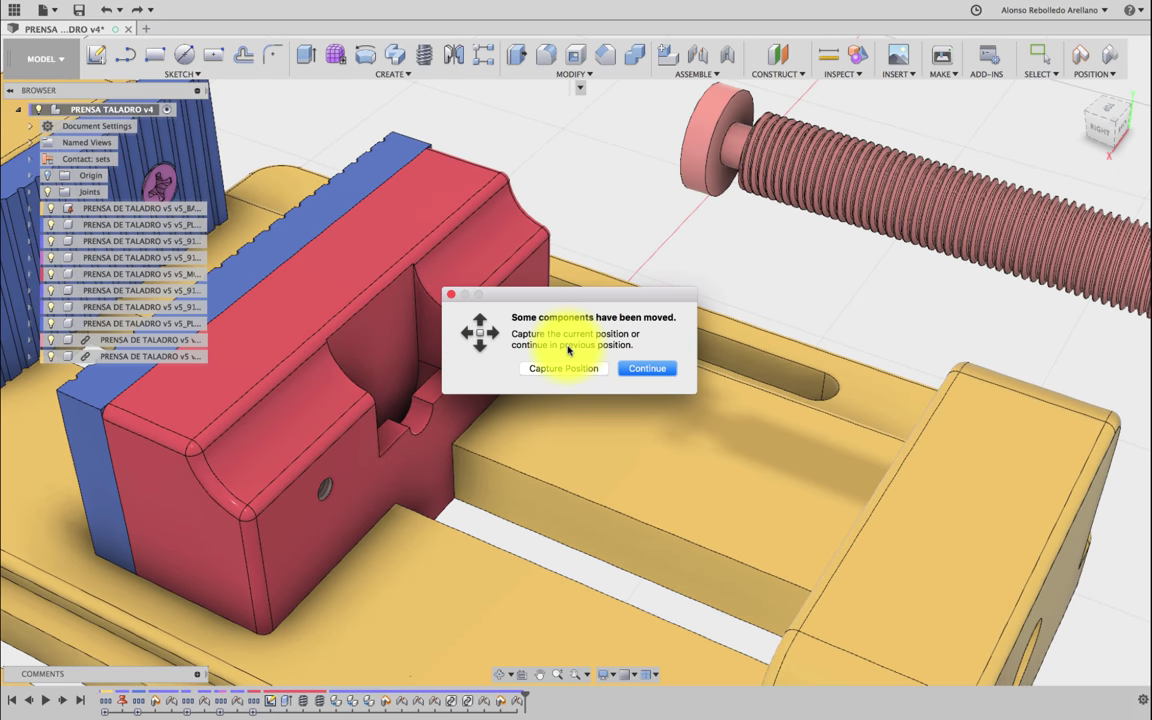
{"action": "left_click", "coordinate": [565, 369]}
{"action": "left_click", "coordinate": [723, 157]}
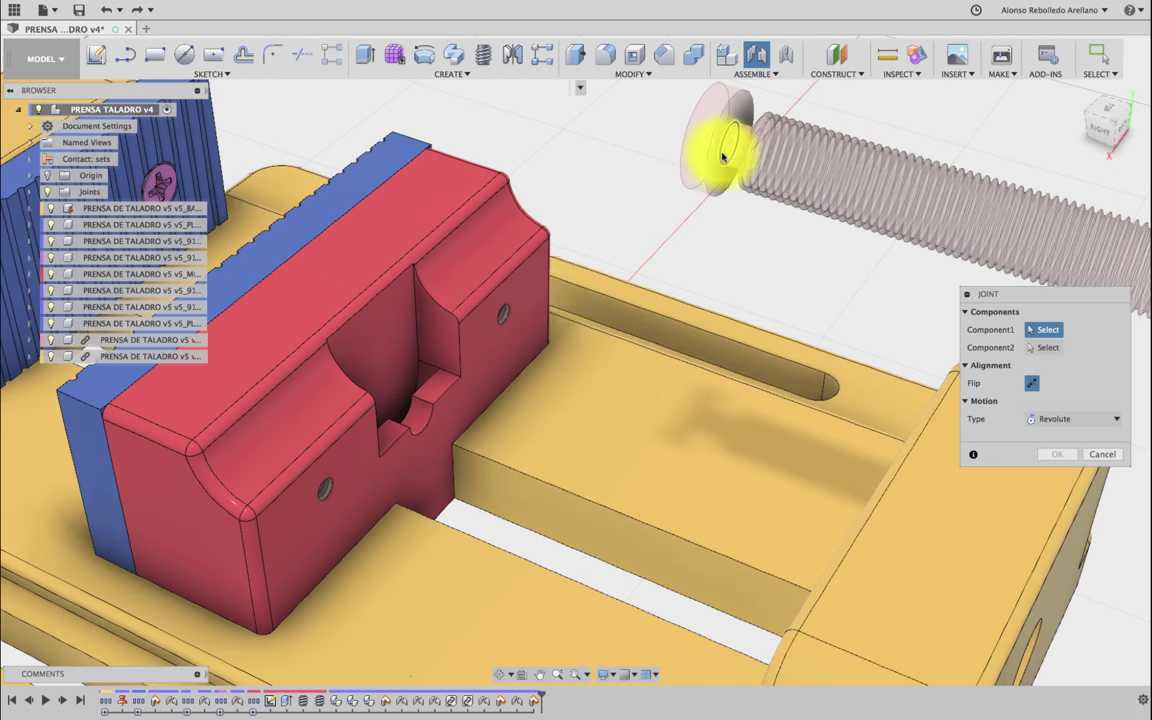
{"action": "left_click", "coordinate": [406, 417]}
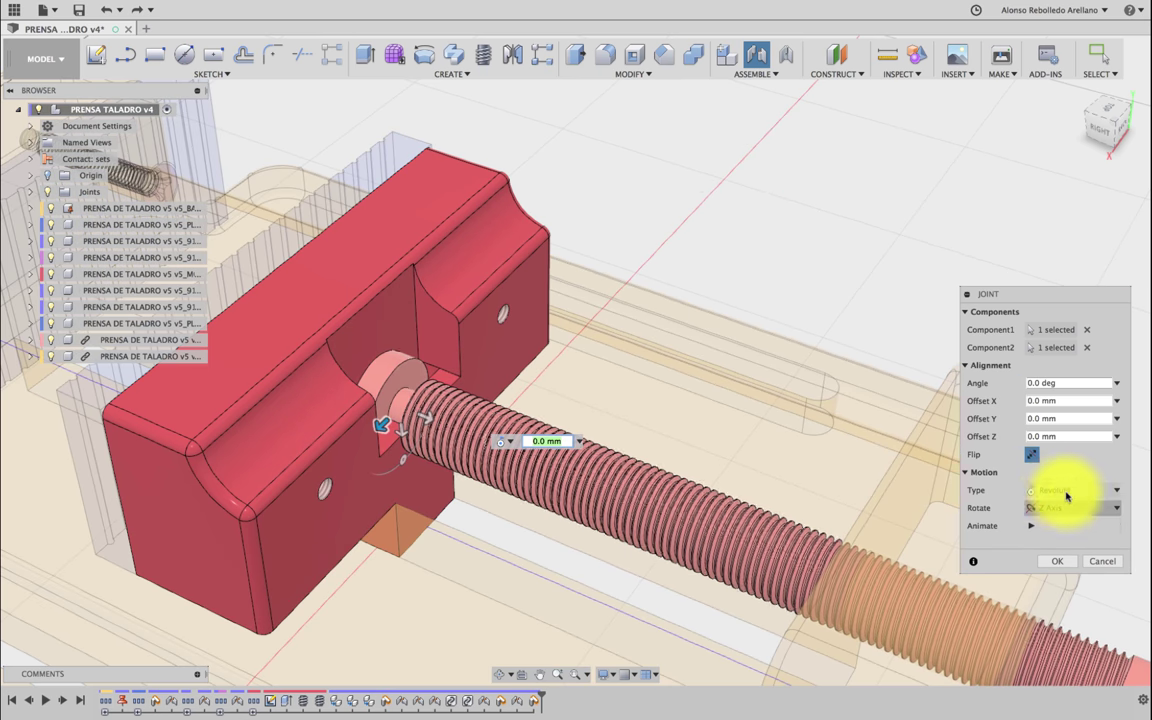
{"action": "left_click", "coordinate": [1057, 561]}
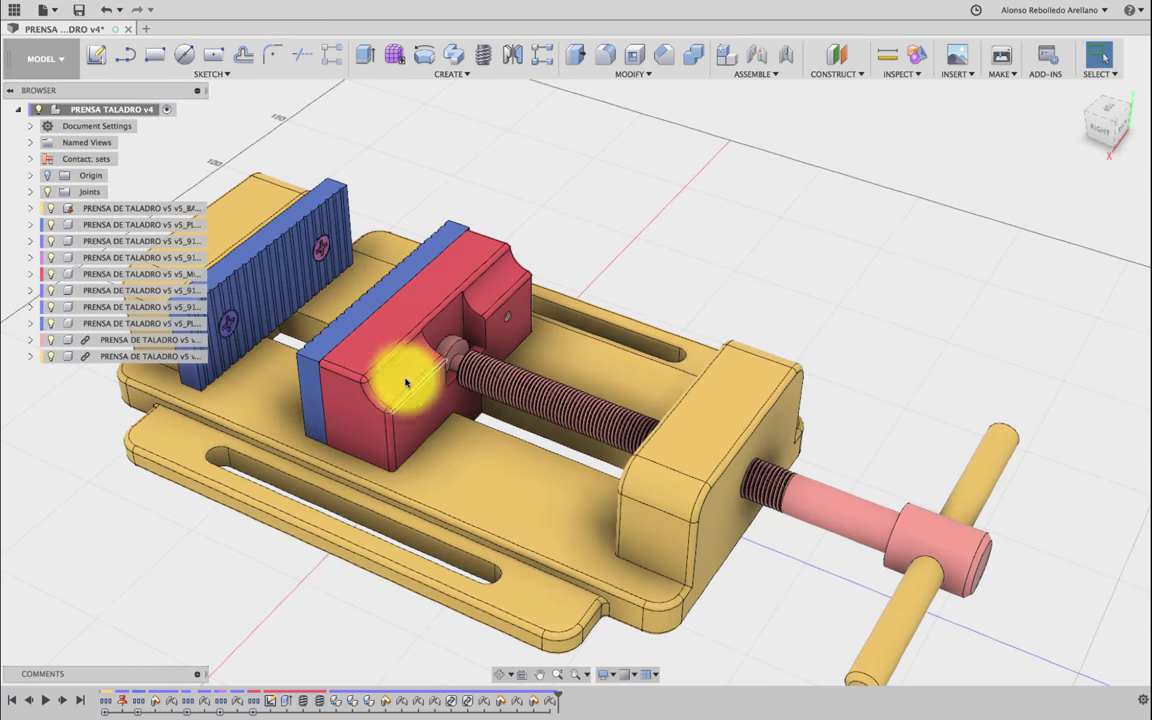
Step: Slide the red jaw back and forth to confirm it still moves
{"action": "mouse_move", "coordinate": [406, 383]}
{"action": "left_mouse_down"}
{"action": "mouse_move", "coordinate": [381, 337]}
{"action": "mouse_move", "coordinate": [625, 514]}
{"action": "mouse_move", "coordinate": [309, 303]}
{"action": "mouse_move", "coordinate": [673, 546]}
{"action": "mouse_move", "coordinate": [489, 424]}
{"action": "mouse_move", "coordinate": [470, 372]}
{"action": "mouse_move", "coordinate": [571, 453]}
{"action": "mouse_move", "coordinate": [602, 450]}
{"action": "mouse_move", "coordinate": [502, 386]}
{"action": "left_mouse_up"}
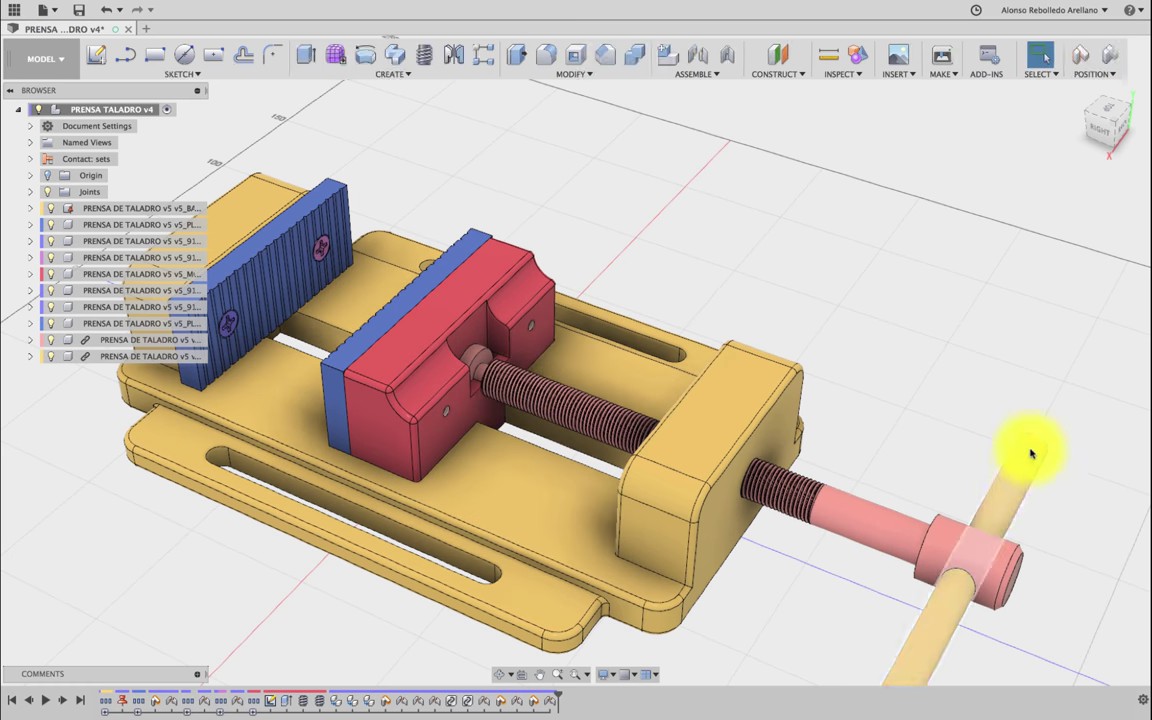
{"action": "scroll", "coordinate": [942, 310], "scroll_direction": "down", "scroll_amount": 3}
{"action": "scroll", "coordinate": [942, 310], "scroll_direction": "down", "scroll_amount": 2}
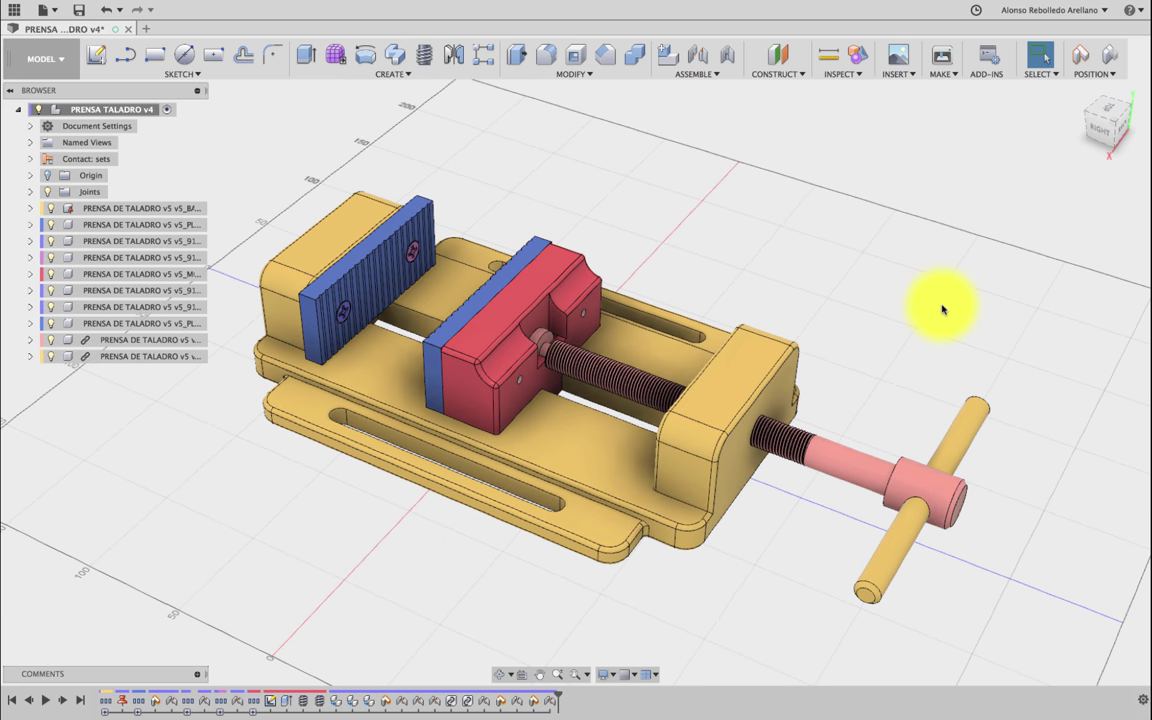
{"action": "left_click", "coordinate": [728, 82]}
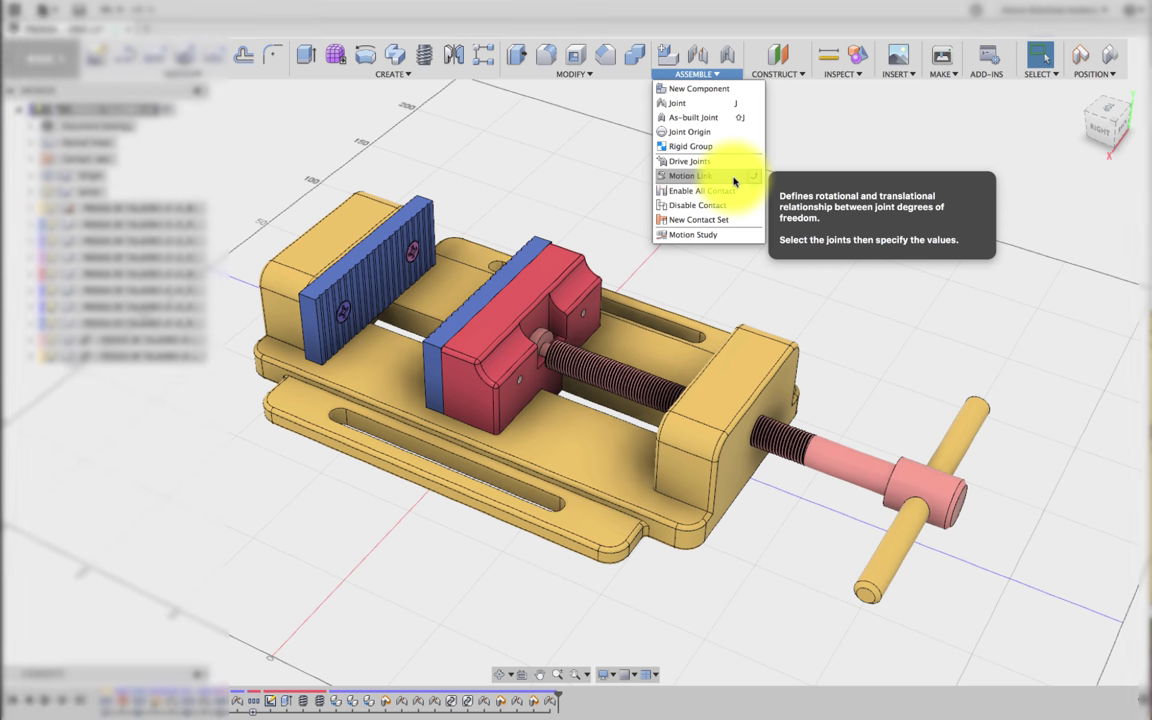
Step: Start a Motion Link, show joint markers, and pick revolute joint Rev9 at 360 deg
{"action": "left_click", "coordinate": [734, 181]}
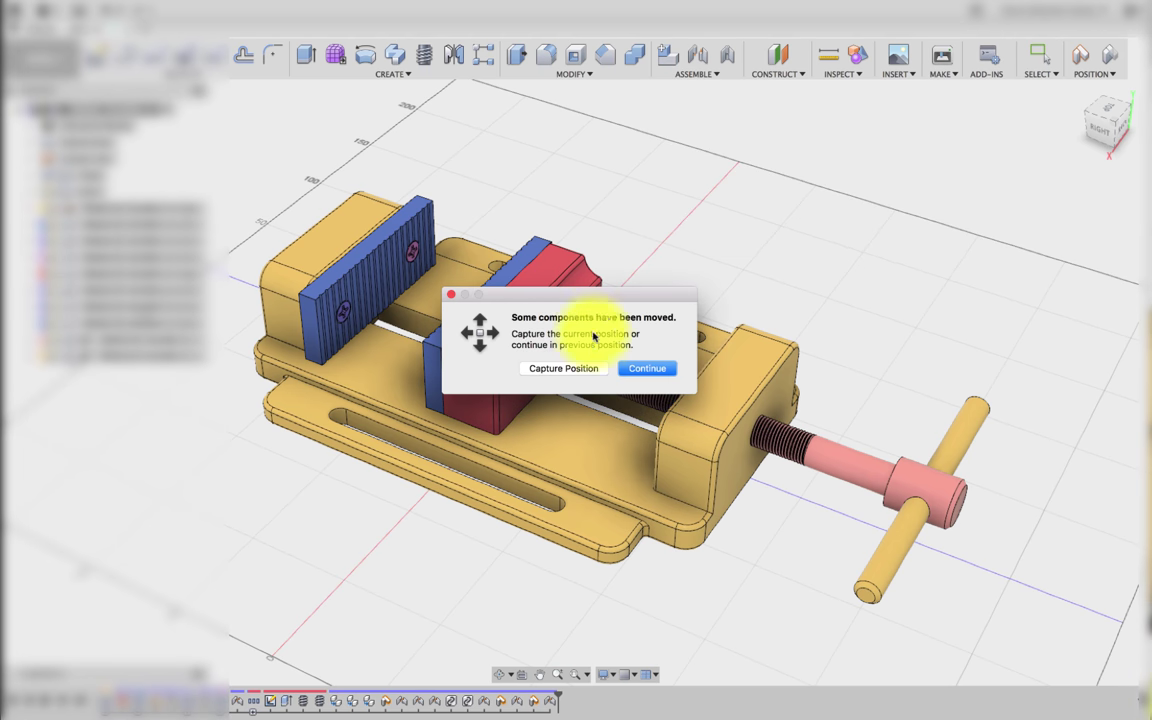
{"action": "left_click", "coordinate": [578, 372]}
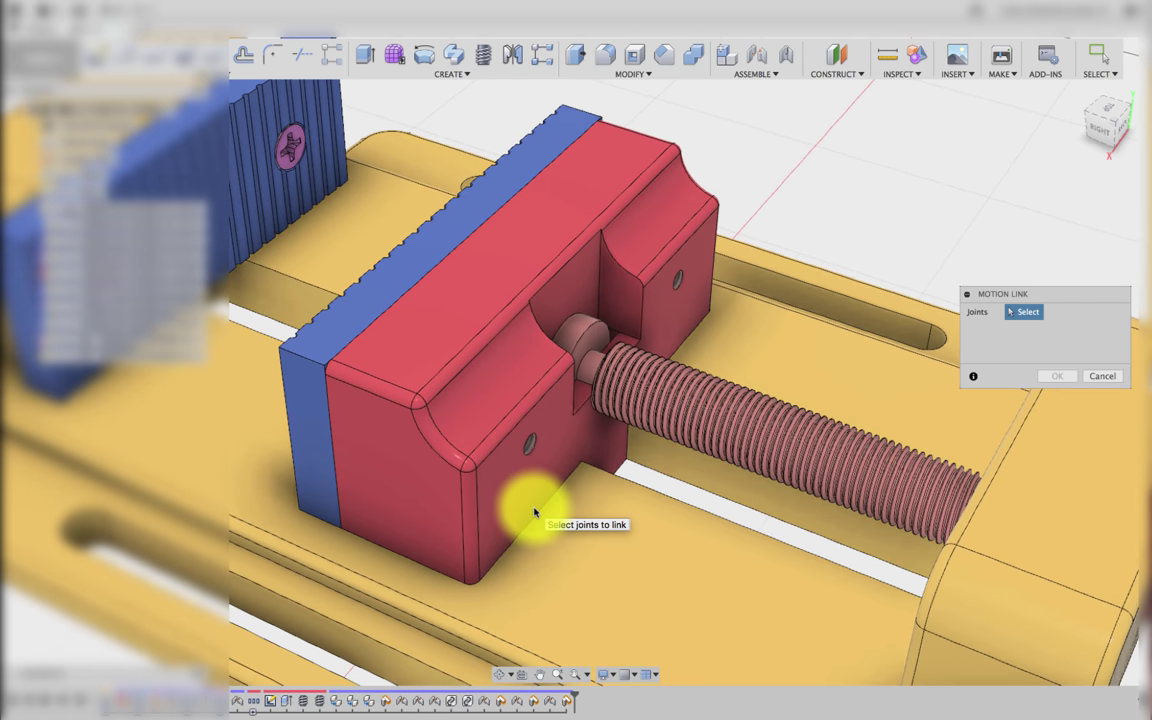
{"action": "left_click", "coordinate": [606, 676]}
{"action": "mouse_move", "coordinate": [641, 613]}
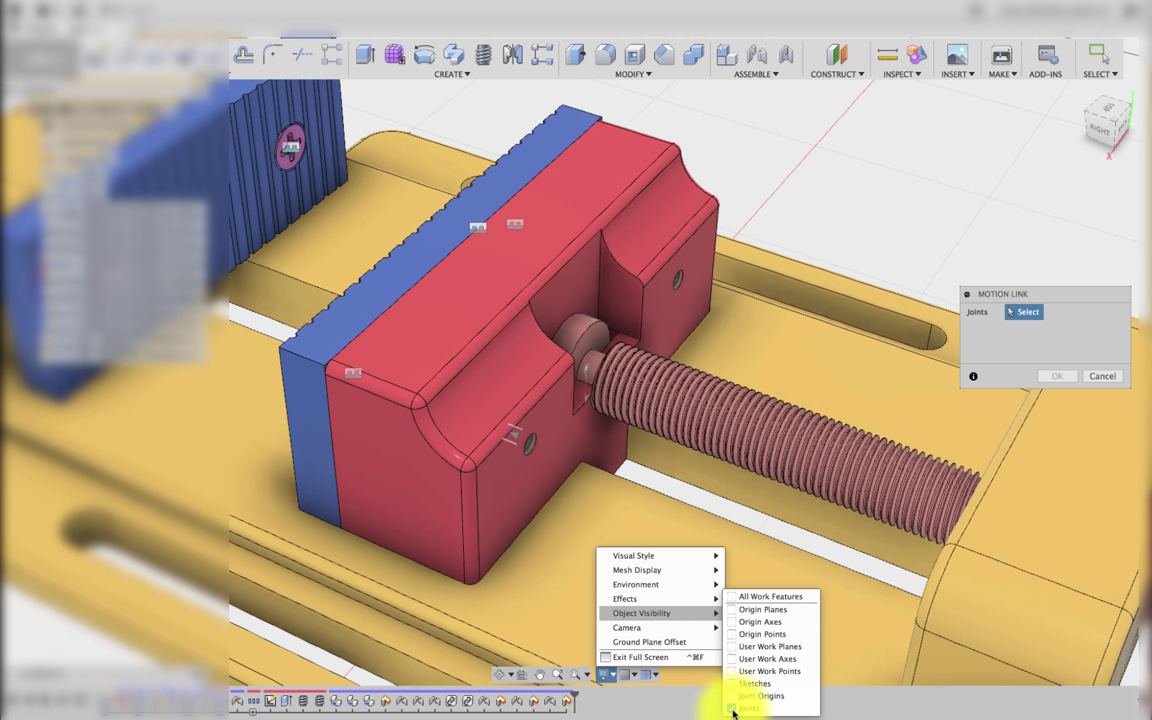
{"action": "left_click", "coordinate": [850, 236]}
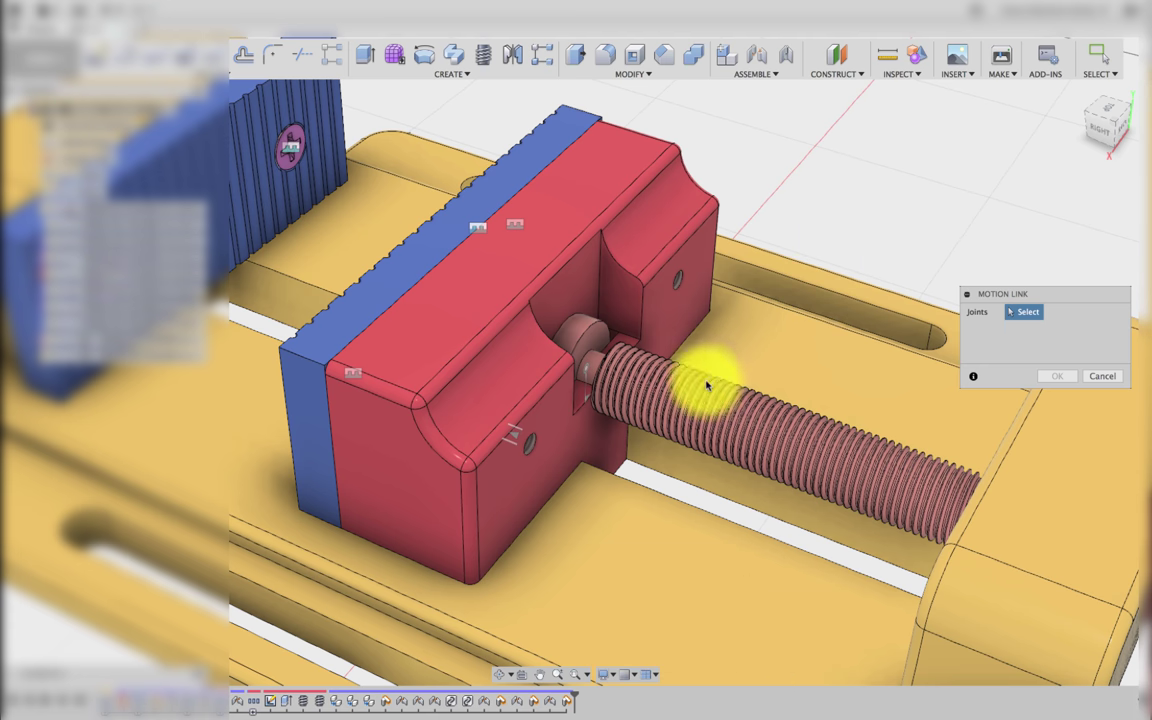
{"action": "scroll", "coordinate": [588, 372], "scroll_direction": "up", "scroll_amount": 3}
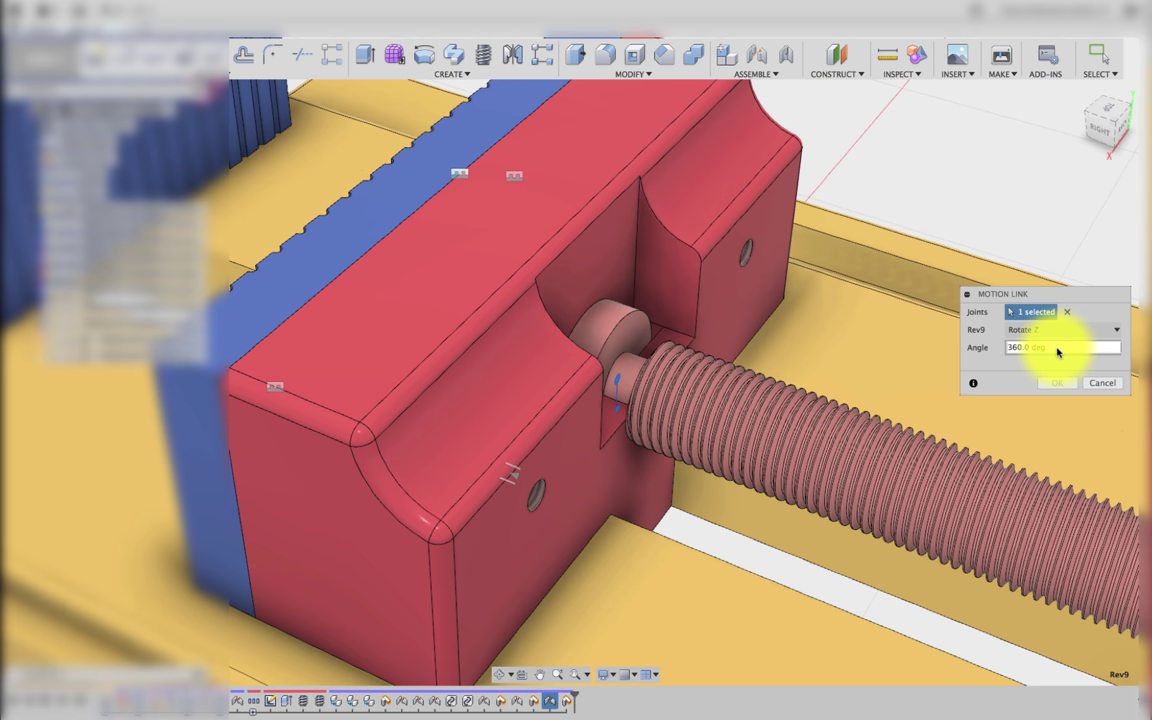
Step: Add the jaw's Slider8 joint to the link at 10.0 mm, reversed
{"action": "left_click", "coordinate": [517, 481]}
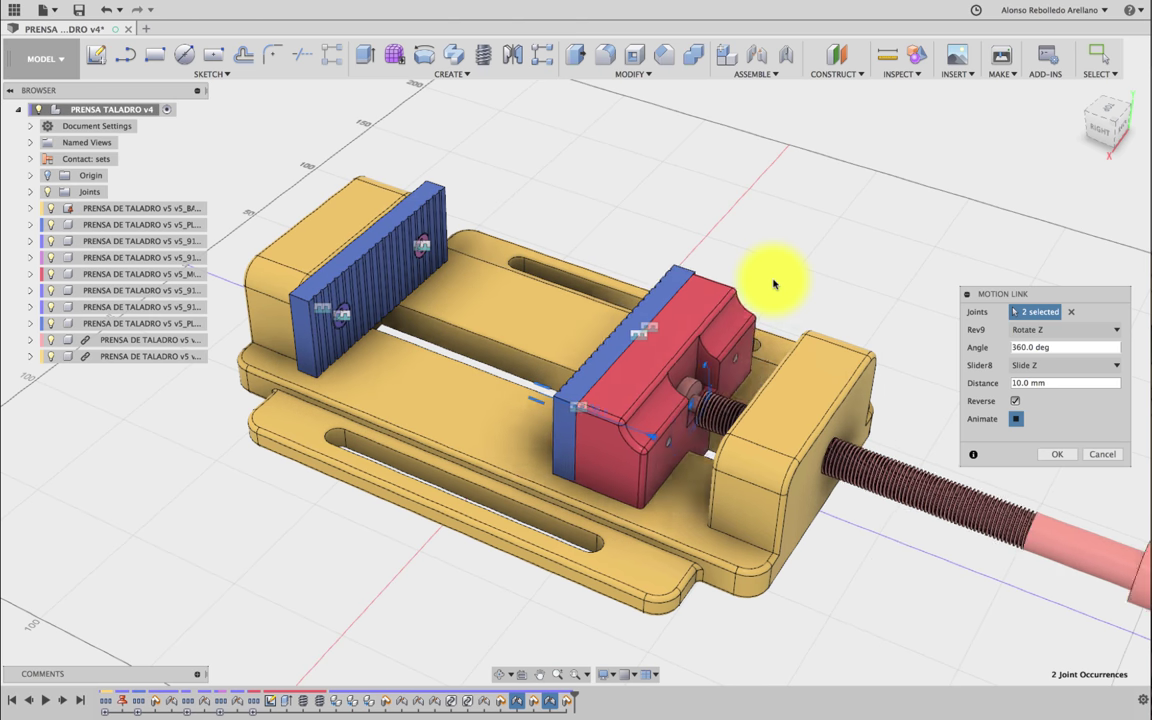
Step: Apply the motion link and drag the red jaw to confirm the screw and handle turn with it
{"action": "left_click", "coordinate": [1057, 455]}
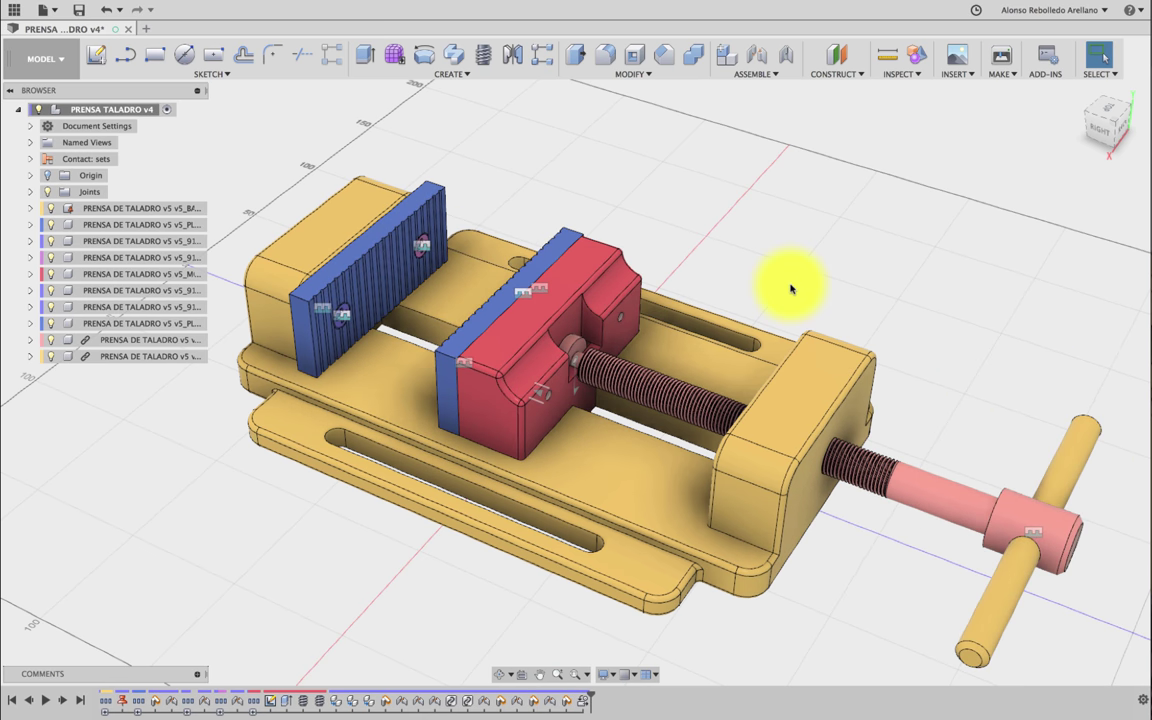
{"action": "scroll", "coordinate": [790, 289], "scroll_direction": "down", "scroll_amount": 1}
{"action": "scroll", "coordinate": [792, 286], "scroll_direction": "down", "scroll_amount": 1}
{"action": "scroll", "coordinate": [795, 282], "scroll_direction": "down", "scroll_amount": 1}
{"action": "scroll", "coordinate": [798, 277], "scroll_direction": "down", "scroll_amount": 1}
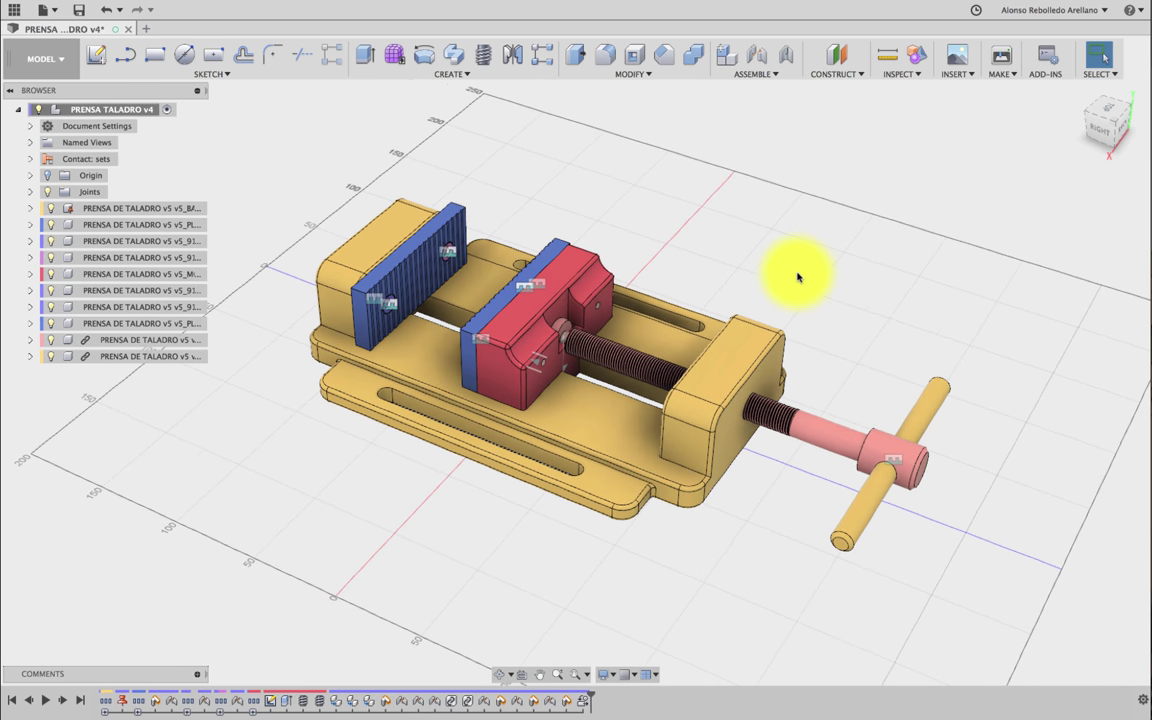
{"action": "scroll", "coordinate": [633, 271], "scroll_direction": "up", "scroll_amount": 1}
{"action": "scroll", "coordinate": [617, 257], "scroll_direction": "up", "scroll_amount": 1}
{"action": "scroll", "coordinate": [617, 260], "scroll_direction": "up", "scroll_amount": 1}
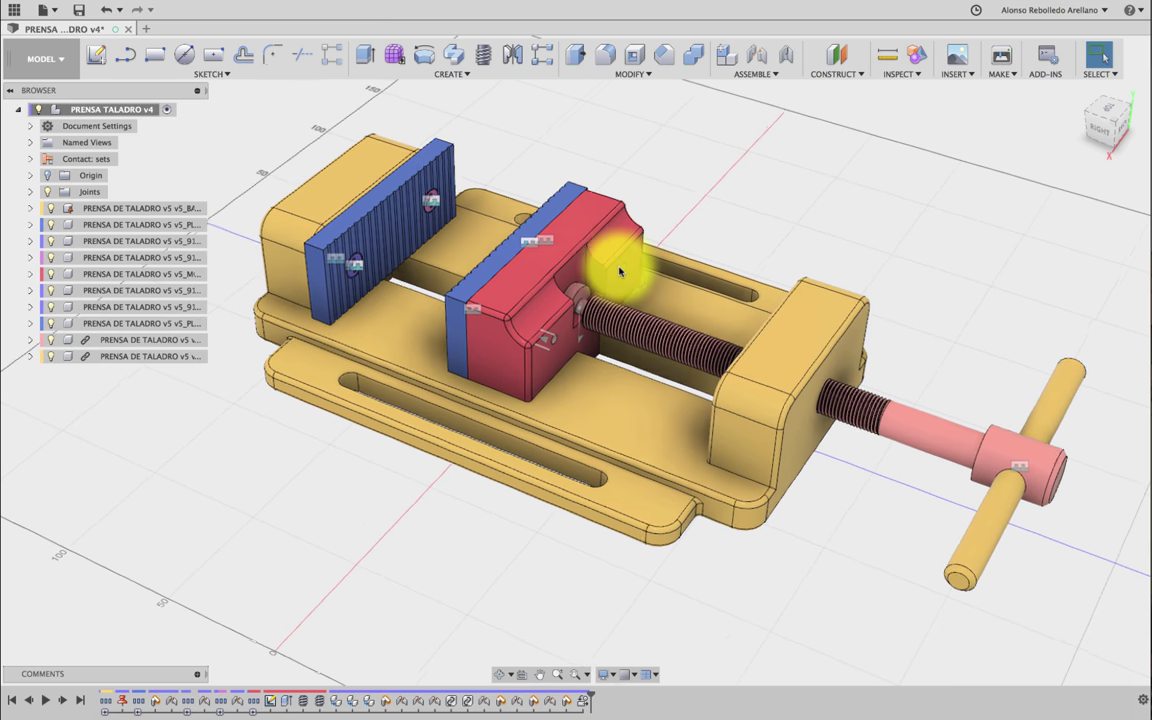
{"action": "mouse_move", "coordinate": [575, 222]}
{"action": "left_mouse_down"}
{"action": "mouse_move", "coordinate": [676, 250]}
{"action": "mouse_move", "coordinate": [740, 284]}
{"action": "mouse_move", "coordinate": [717, 252]}
{"action": "mouse_move", "coordinate": [607, 226]}
{"action": "mouse_move", "coordinate": [453, 141]}
{"action": "mouse_move", "coordinate": [548, 193]}
{"action": "mouse_move", "coordinate": [550, 218]}
{"action": "mouse_move", "coordinate": [575, 212]}
{"action": "left_mouse_up"}
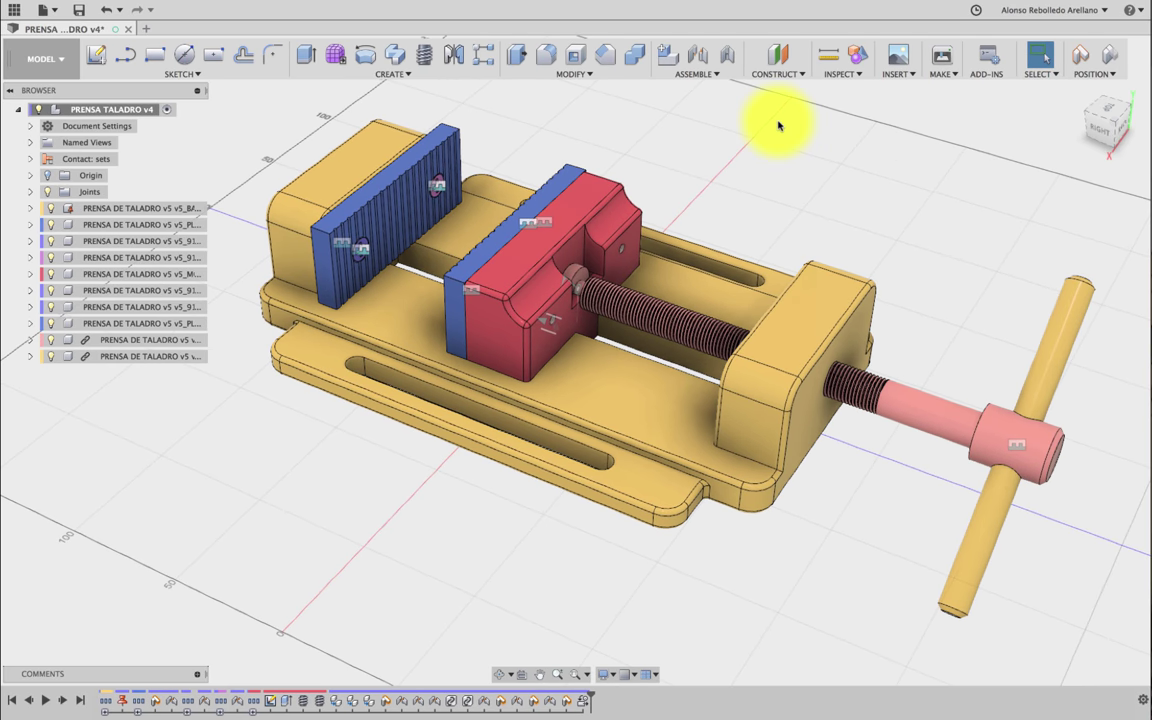